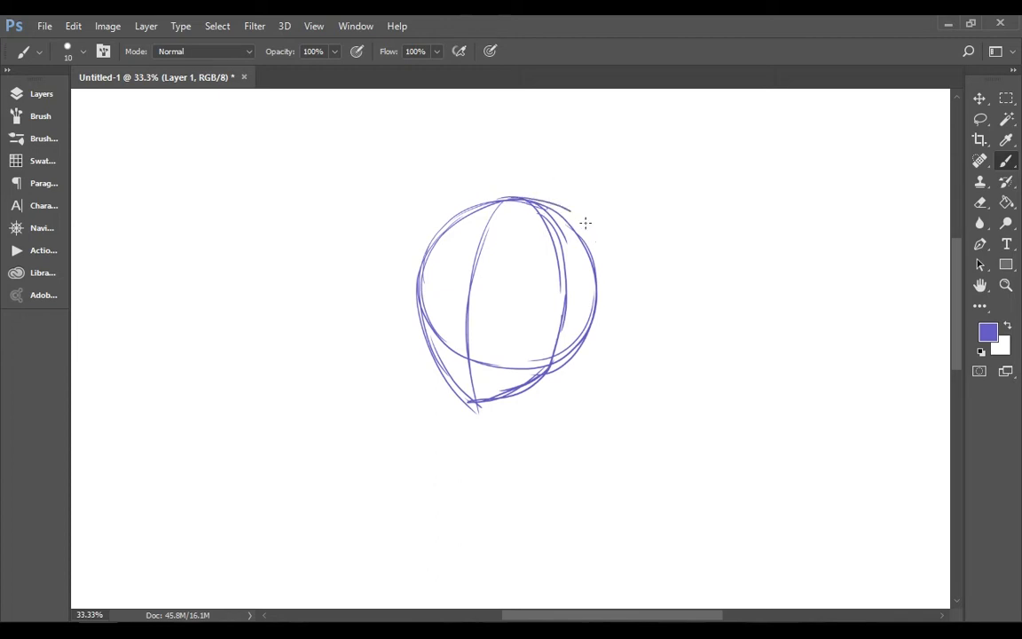
Extend the rounded back of the skull along the right side of the head sketch
{"action": "left_click_drag", "start_coordinate": [584, 223], "coordinate": [579, 350]}
{"action": "key", "text": "e"}
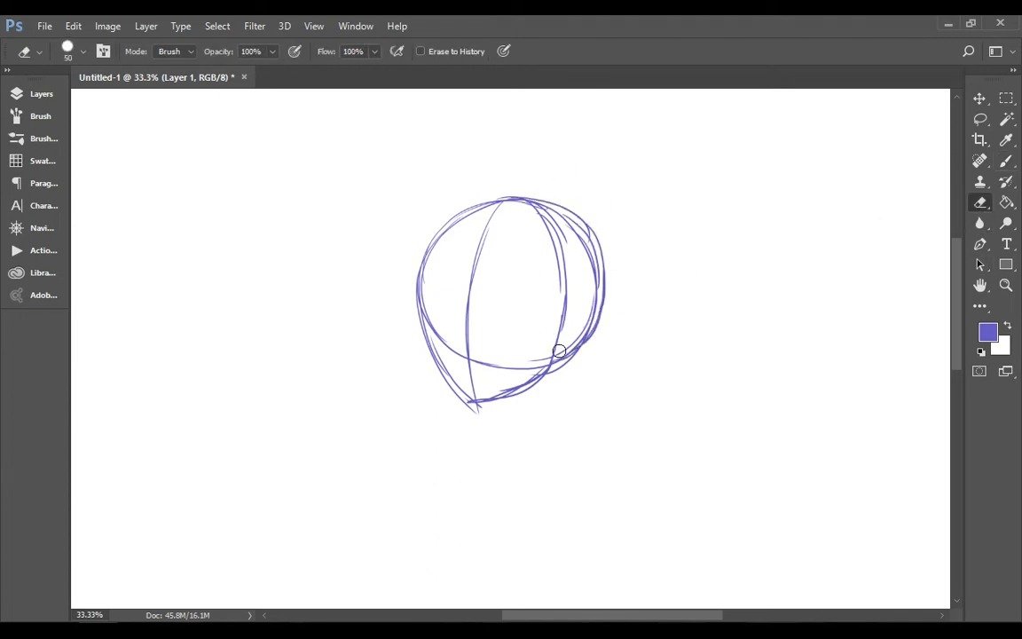
{"action": "key", "text": "b"}
Sketch the neck and collarbone line beneath the head, with a raised round shoulder joint on the left
{"action": "left_click_drag", "start_coordinate": [384, 409], "coordinate": [383, 409]}
{"action": "left_click_drag", "start_coordinate": [397, 419], "coordinate": [618, 449]}
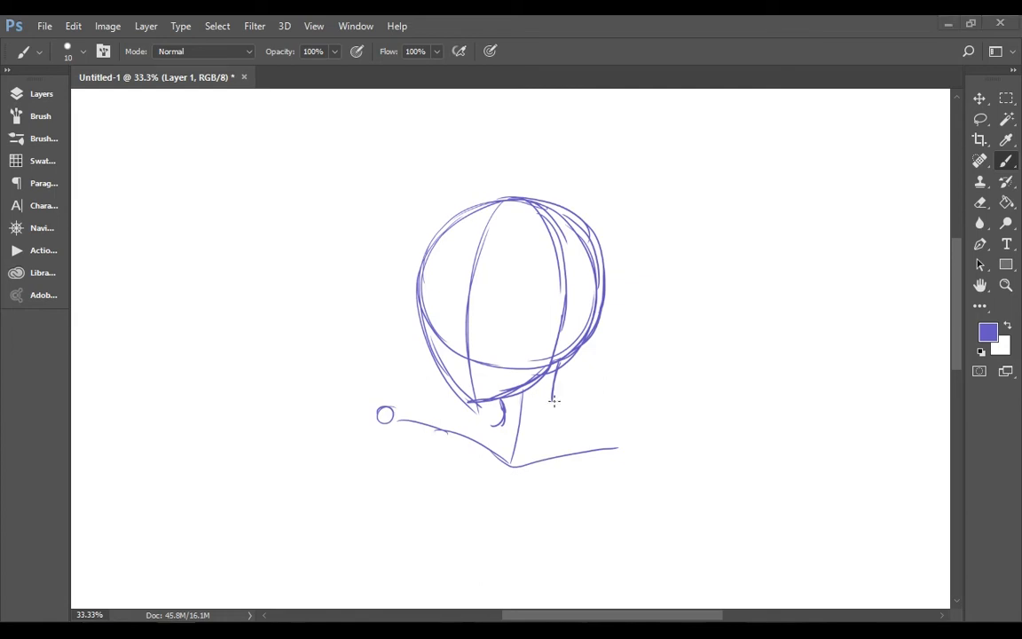
{"action": "left_click_drag", "start_coordinate": [554, 401], "coordinate": [560, 428]}
{"action": "left_click_drag", "start_coordinate": [479, 405], "coordinate": [374, 397]}
{"action": "left_click_drag", "start_coordinate": [408, 401], "coordinate": [401, 404]}
{"action": "left_click_drag", "start_coordinate": [374, 413], "coordinate": [370, 435]}
Draw the slope running from the neck down to the right shoulder
{"action": "left_click", "coordinate": [1006, 286]}
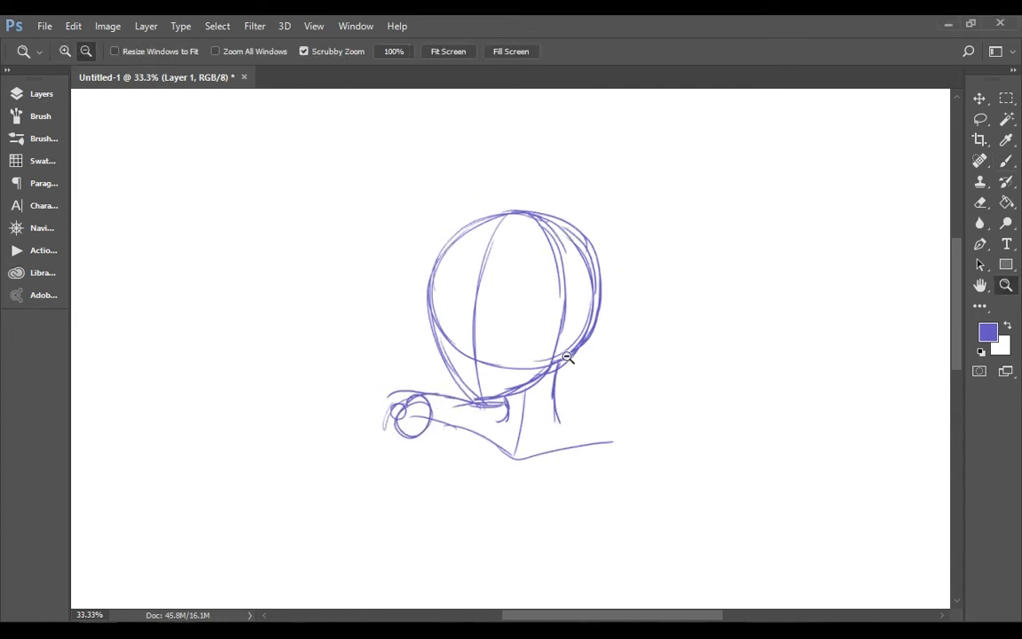
{"action": "left_click", "coordinate": [365, 280], "text": "alt"}
{"action": "left_click", "coordinate": [355, 26]}
{"action": "left_click", "coordinate": [636, 84]}
{"action": "key", "text": "b"}
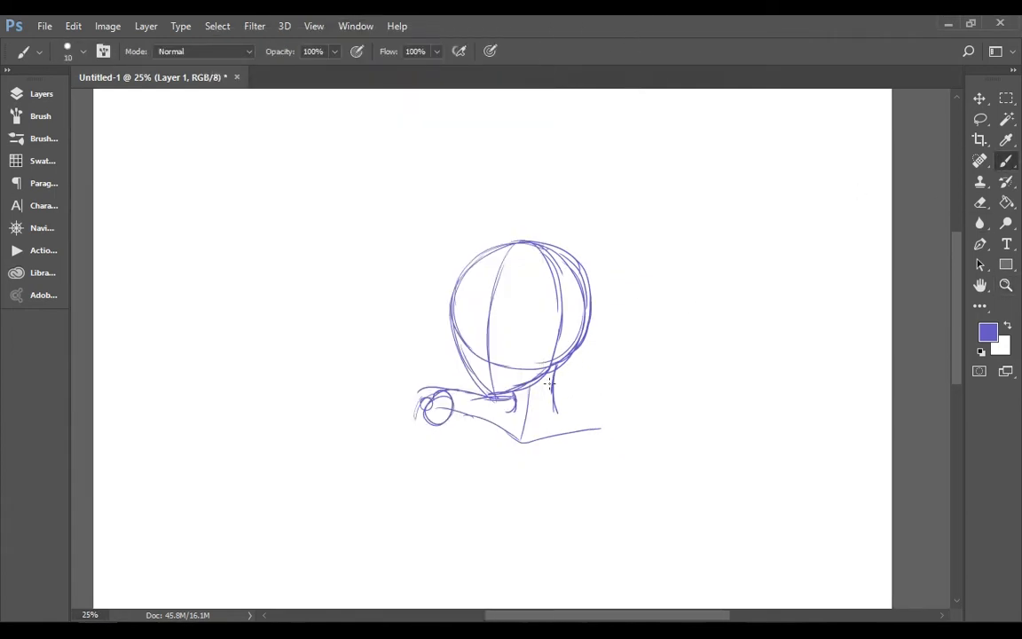
{"action": "mouse_move", "coordinate": [552, 369]}
{"action": "left_mouse_down"}
{"action": "mouse_move", "coordinate": [556, 407]}
{"action": "mouse_move", "coordinate": [613, 424]}
{"action": "left_mouse_up"}
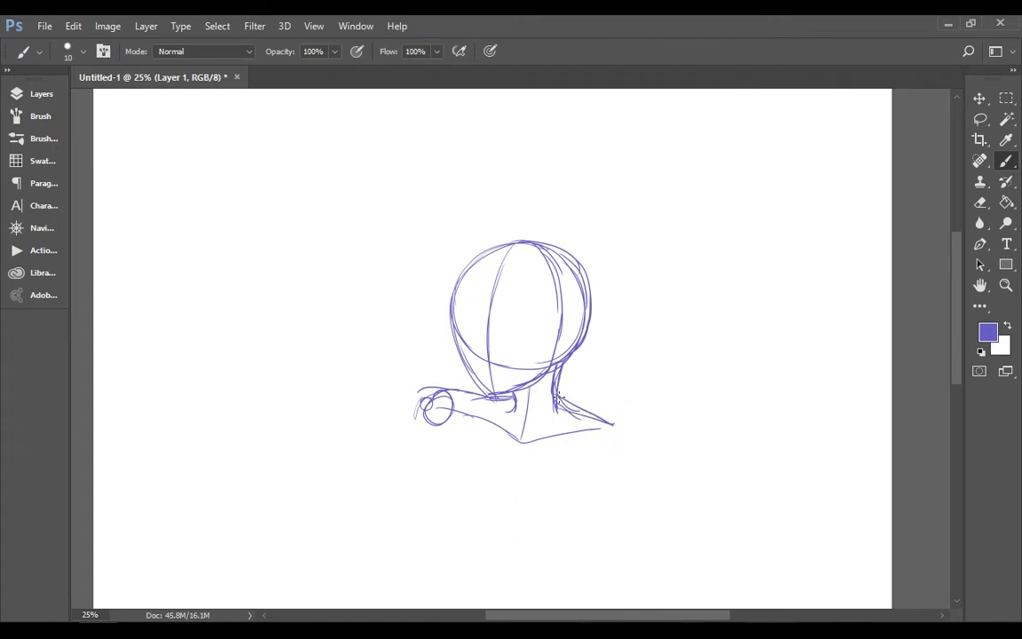
Rough in the side of the chest and both shoulder joints, erasing and redrawing the left shoulder circle
{"action": "mouse_move", "coordinate": [418, 391]}
{"action": "left_mouse_down"}
{"action": "mouse_move", "coordinate": [435, 444]}
{"action": "mouse_move", "coordinate": [488, 508]}
{"action": "left_mouse_up"}
{"action": "key", "text": "e"}
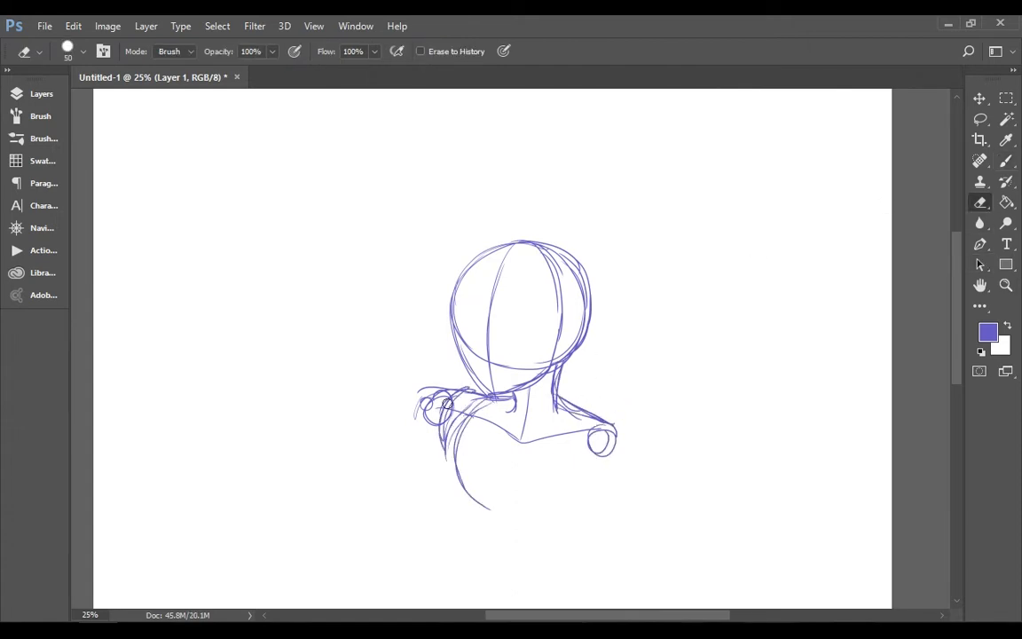
{"action": "left_click_drag", "start_coordinate": [390, 364], "coordinate": [417, 399]}
{"action": "left_click", "coordinate": [1006, 163]}
{"action": "mouse_move", "coordinate": [444, 434]}
{"action": "left_mouse_down"}
{"action": "mouse_move", "coordinate": [423, 402]}
{"action": "mouse_move", "coordinate": [470, 411]}
{"action": "left_mouse_up"}
{"action": "left_click_drag", "start_coordinate": [583, 440], "coordinate": [589, 427]}
Move the sketch higher on the canvas to make room for the body
{"action": "mouse_move", "coordinate": [956, 277]}
{"action": "left_mouse_down"}
{"action": "mouse_move", "coordinate": [954, 300]}
{"action": "mouse_move", "coordinate": [955, 253]}
{"action": "left_mouse_up"}
{"action": "left_click", "coordinate": [980, 98]}
{"action": "left_click_drag", "start_coordinate": [874, 280], "coordinate": [880, 220]}
{"action": "left_click_drag", "start_coordinate": [956, 258], "coordinate": [957, 283]}
Draw a large round ribcage below the shoulders with a slanted centre line running down the torso
{"action": "left_click", "coordinate": [1006, 161]}
{"action": "left_click_drag", "start_coordinate": [482, 346], "coordinate": [595, 422]}
{"action": "left_click_drag", "start_coordinate": [488, 442], "coordinate": [592, 406]}
{"action": "left_click_drag", "start_coordinate": [535, 342], "coordinate": [504, 506]}
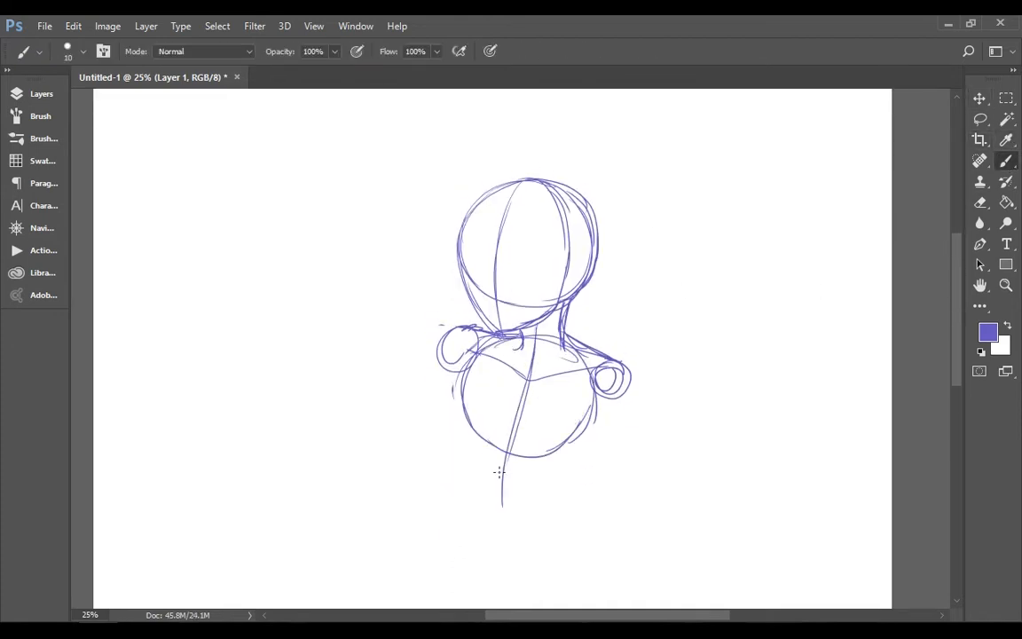
Sketch the V-shaped pelvis below the ribcage and connect it to the chest with curved waist lines
{"action": "left_click_drag", "start_coordinate": [435, 459], "coordinate": [476, 483]}
{"action": "left_click_drag", "start_coordinate": [470, 479], "coordinate": [588, 479]}
{"action": "left_click_drag", "start_coordinate": [463, 427], "coordinate": [422, 456]}
{"action": "left_click_drag", "start_coordinate": [424, 456], "coordinate": [488, 505]}
{"action": "left_click_drag", "start_coordinate": [589, 407], "coordinate": [564, 457]}
{"action": "mouse_move", "coordinate": [564, 458]}
{"action": "left_mouse_down"}
{"action": "mouse_move", "coordinate": [593, 479]}
{"action": "mouse_move", "coordinate": [519, 504]}
{"action": "left_mouse_up"}
Sketch both thighs below the pelvis, with inner guide lines and round knee joints
{"action": "left_click_drag", "start_coordinate": [956, 289], "coordinate": [953, 317]}
{"action": "mouse_move", "coordinate": [431, 360]}
{"action": "left_mouse_down"}
{"action": "mouse_move", "coordinate": [428, 463]}
{"action": "mouse_move", "coordinate": [442, 493]}
{"action": "left_mouse_up"}
{"action": "left_click_drag", "start_coordinate": [589, 387], "coordinate": [612, 512]}
{"action": "left_click_drag", "start_coordinate": [500, 412], "coordinate": [485, 511]}
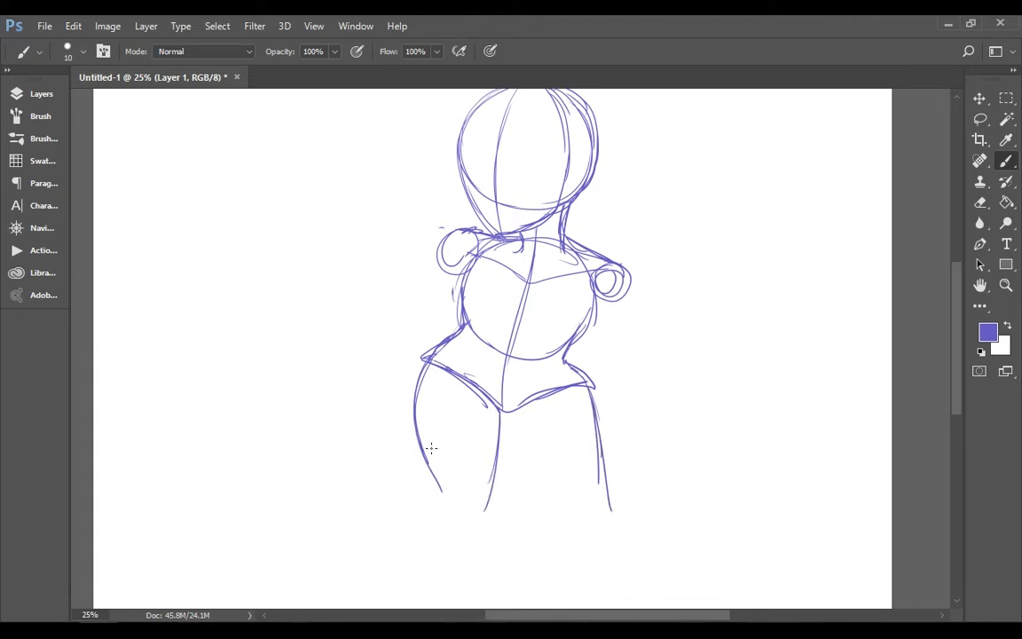
{"action": "left_click_drag", "start_coordinate": [458, 386], "coordinate": [468, 503]}
{"action": "left_click_drag", "start_coordinate": [537, 407], "coordinate": [580, 535]}
{"action": "left_click_drag", "start_coordinate": [567, 489], "coordinate": [600, 508]}
Rework the right shoulder circle and sketch guide lines with small elbow joints for both arms
{"action": "left_click_drag", "start_coordinate": [587, 267], "coordinate": [612, 293]}
{"action": "left_click_drag", "start_coordinate": [448, 266], "coordinate": [425, 308]}
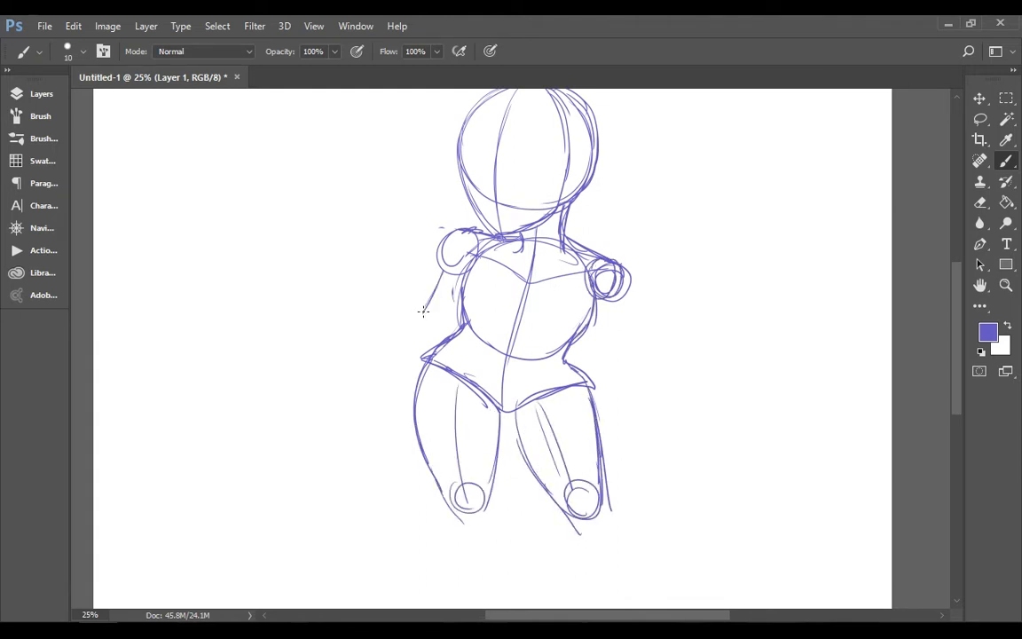
{"action": "left_click_drag", "start_coordinate": [596, 345], "coordinate": [599, 346]}
{"action": "left_click_drag", "start_coordinate": [595, 358], "coordinate": [617, 394]}
Rough in the lower part of the left leg beneath the knee, and undo the last few strokes
{"action": "left_click_drag", "start_coordinate": [954, 328], "coordinate": [952, 364]}
{"action": "mouse_move", "coordinate": [442, 374]}
{"action": "left_mouse_down"}
{"action": "mouse_move", "coordinate": [483, 382]}
{"action": "mouse_move", "coordinate": [482, 496]}
{"action": "left_mouse_up"}
{"action": "left_click_drag", "start_coordinate": [485, 377], "coordinate": [494, 494]}
{"action": "left_click_drag", "start_coordinate": [450, 389], "coordinate": [470, 479]}
{"action": "left_click_drag", "start_coordinate": [480, 475], "coordinate": [478, 495]}
{"action": "key", "text": "ctrl+alt+z"}
{"action": "key", "text": "ctrl+alt+z"}
{"action": "key", "text": "ctrl+alt+z"}
{"action": "key", "text": "ctrl+alt+z"}
{"action": "key", "text": "ctrl+alt+z"}
{"action": "key", "text": "ctrl+alt+z"}
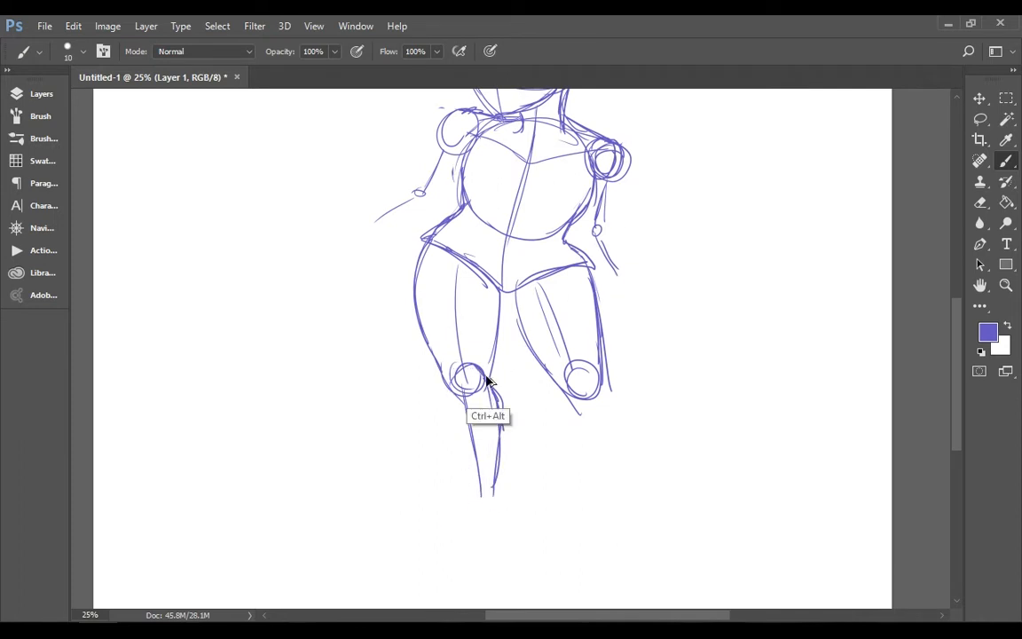
Draw the left leg's calf contours with a round ankle joint and a wedge-shaped foot
{"action": "left_click_drag", "start_coordinate": [465, 367], "coordinate": [502, 481]}
{"action": "mouse_move", "coordinate": [464, 369]}
{"action": "left_mouse_down"}
{"action": "mouse_move", "coordinate": [448, 398]}
{"action": "mouse_move", "coordinate": [469, 370]}
{"action": "mouse_move", "coordinate": [464, 501]}
{"action": "left_mouse_up"}
{"action": "left_click_drag", "start_coordinate": [475, 471], "coordinate": [480, 468]}
{"action": "left_click_drag", "start_coordinate": [506, 429], "coordinate": [495, 483]}
{"action": "left_click_drag", "start_coordinate": [505, 408], "coordinate": [497, 494]}
{"action": "left_click_drag", "start_coordinate": [462, 497], "coordinate": [494, 534]}
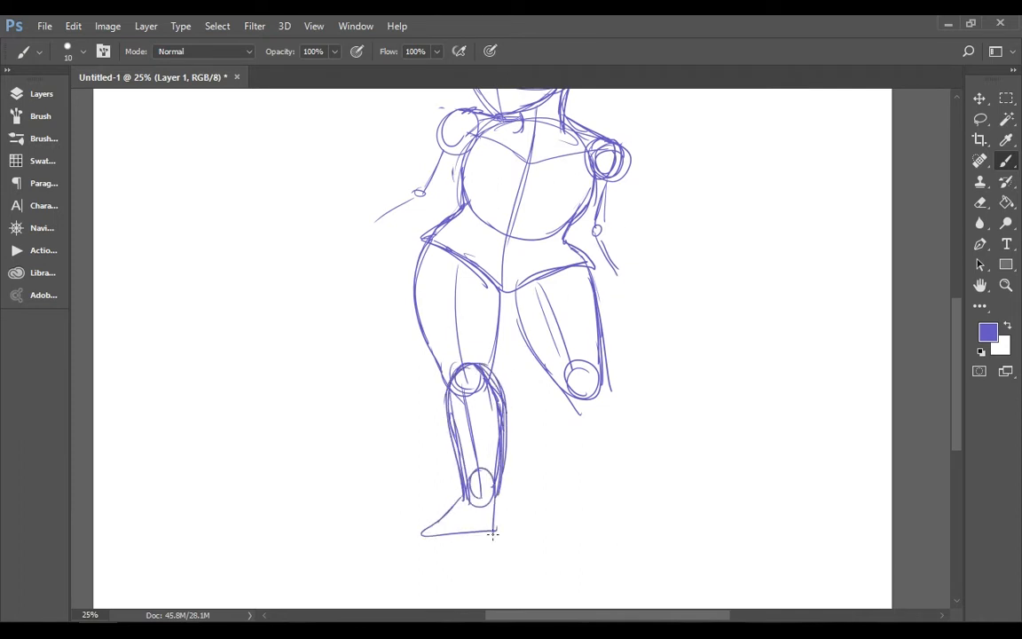
{"action": "left_click_drag", "start_coordinate": [432, 533], "coordinate": [497, 530]}
Draw the right leg's calf from the knee down, with a round ankle joint and a wedge-shaped foot
{"action": "mouse_move", "coordinate": [564, 361]}
{"action": "left_mouse_down"}
{"action": "mouse_move", "coordinate": [555, 393]}
{"action": "mouse_move", "coordinate": [599, 474]}
{"action": "left_mouse_up"}
{"action": "mouse_move", "coordinate": [588, 353]}
{"action": "left_mouse_down"}
{"action": "mouse_move", "coordinate": [560, 382]}
{"action": "mouse_move", "coordinate": [612, 394]}
{"action": "mouse_move", "coordinate": [631, 463]}
{"action": "left_mouse_up"}
{"action": "left_click_drag", "start_coordinate": [616, 398], "coordinate": [626, 475]}
{"action": "left_click_drag", "start_coordinate": [610, 456], "coordinate": [623, 465]}
{"action": "left_click_drag", "start_coordinate": [600, 485], "coordinate": [582, 533]}
{"action": "left_click_drag", "start_coordinate": [582, 533], "coordinate": [640, 534]}
{"action": "left_click_drag", "start_coordinate": [629, 476], "coordinate": [641, 529]}
Reinforce the inner contours of both thighs below the crotch
{"action": "scroll", "coordinate": [612, 497], "scroll_direction": "up", "scroll_amount": 3}
{"action": "left_click_drag", "start_coordinate": [511, 375], "coordinate": [543, 446]}
{"action": "left_click_drag", "start_coordinate": [502, 377], "coordinate": [492, 448]}
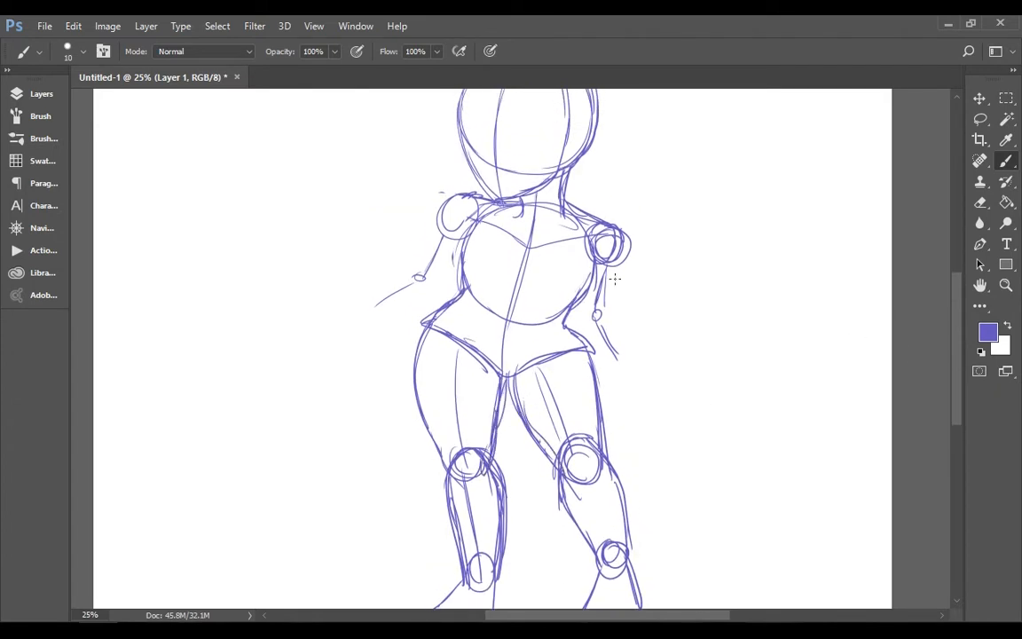
Flesh out the right arm around its guide lines, with elbow and wrist joints and an outward-bent hand
{"action": "left_click_drag", "start_coordinate": [616, 263], "coordinate": [605, 310]}
{"action": "left_click_drag", "start_coordinate": [607, 297], "coordinate": [635, 358]}
{"action": "left_click_drag", "start_coordinate": [574, 307], "coordinate": [619, 368]}
{"action": "left_click_drag", "start_coordinate": [612, 348], "coordinate": [621, 363]}
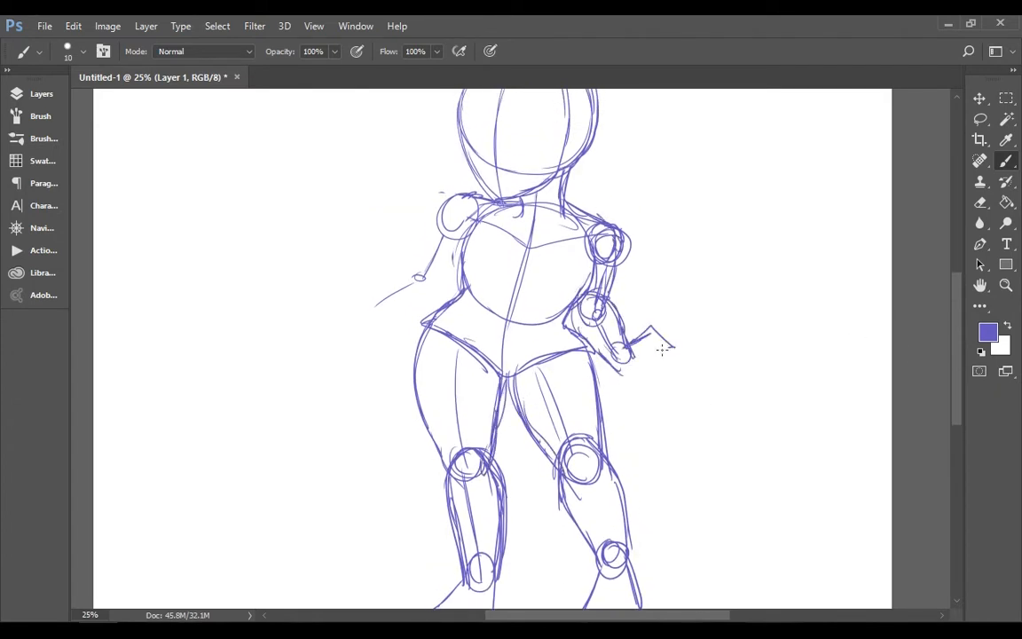
Lasso the right arm from shoulder to hand, then copy and paste it
{"action": "left_click", "coordinate": [981, 119]}
{"action": "left_click_drag", "start_coordinate": [586, 202], "coordinate": [588, 209]}
{"action": "left_click", "coordinate": [72, 26]}
{"action": "left_click", "coordinate": [116, 115]}
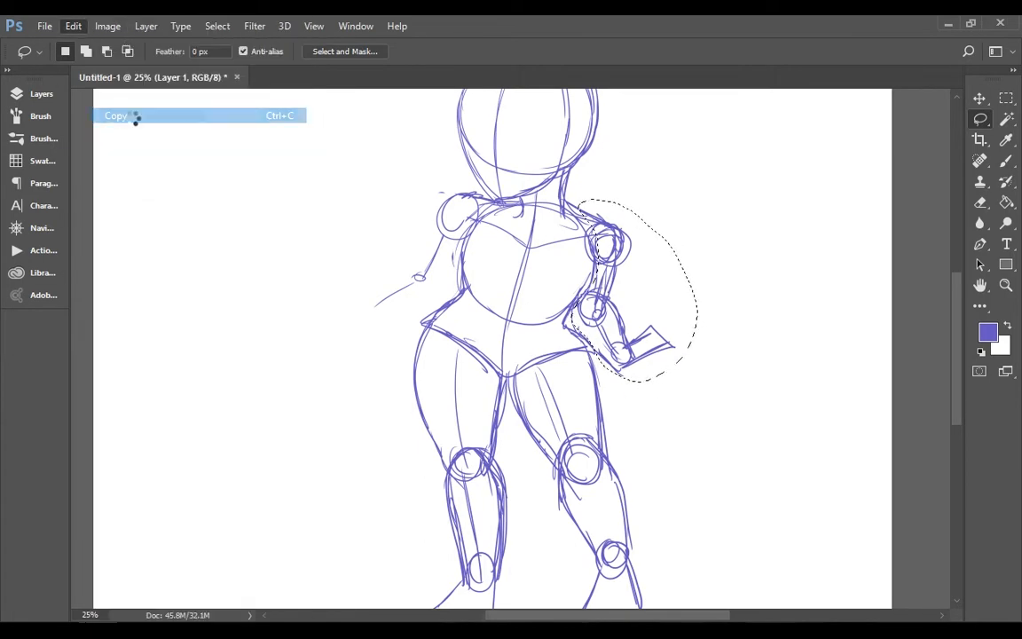
{"action": "left_click", "coordinate": [73, 25]}
{"action": "left_click", "coordinate": [115, 145]}
Flip the pasted arm horizontally with Free Transform and place it over the left shoulder
{"action": "left_click", "coordinate": [73, 26]}
{"action": "left_click", "coordinate": [136, 335]}
{"action": "left_click", "coordinate": [73, 26]}
{"action": "mouse_move", "coordinate": [127, 350]}
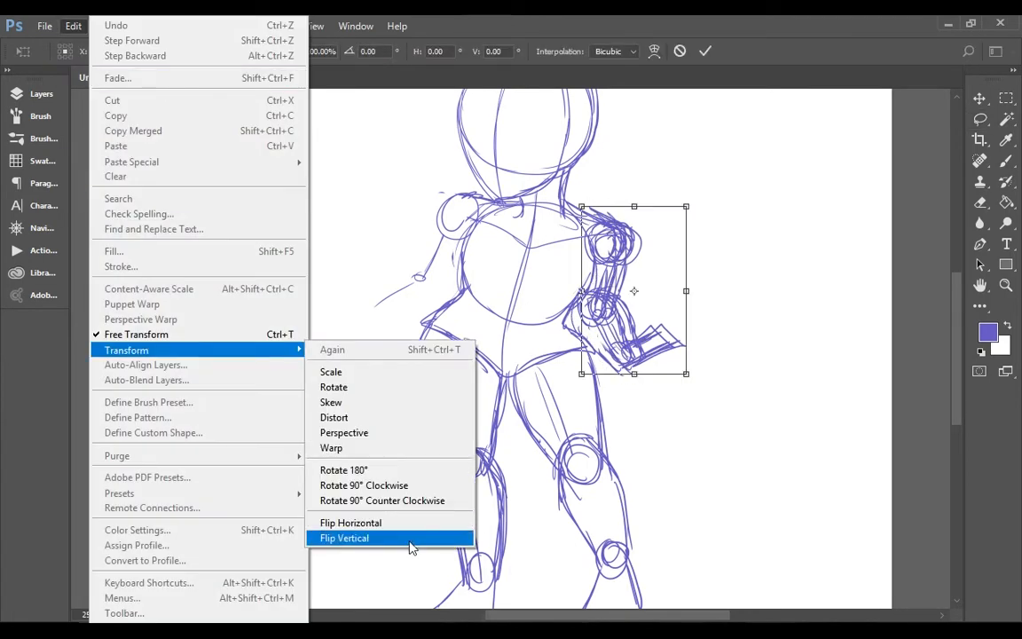
{"action": "left_click", "coordinate": [365, 523]}
{"action": "left_click_drag", "start_coordinate": [533, 255], "coordinate": [467, 235]}
Erase the overlapping lines and the hand of the mirrored left arm
{"action": "key", "text": "e"}
{"action": "left_click", "coordinate": [444, 260]}
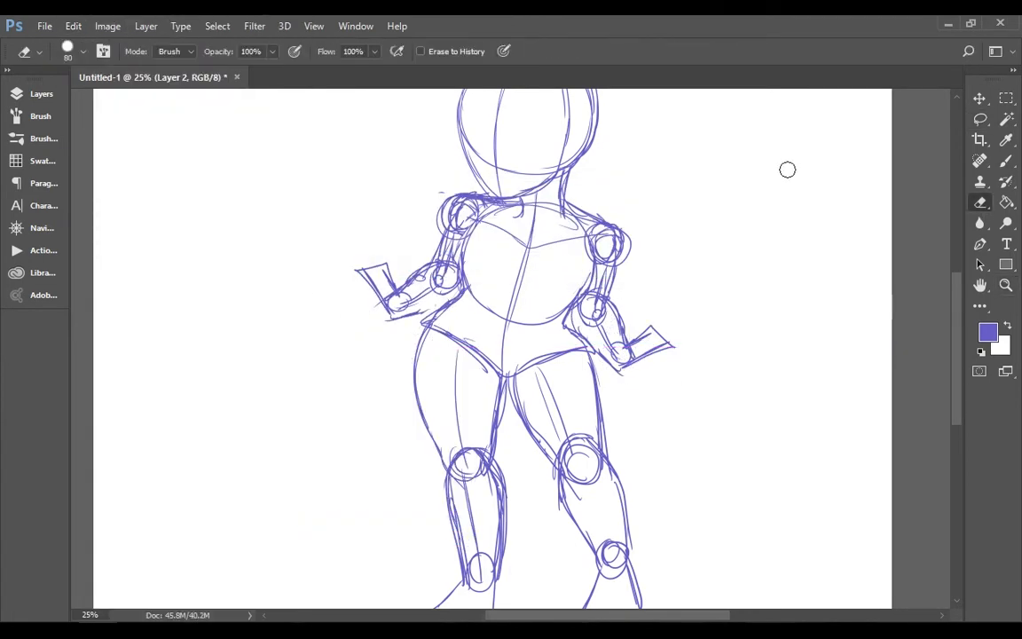
{"action": "left_click_drag", "start_coordinate": [370, 286], "coordinate": [328, 321]}
Merge the pasted arm layer down into Layer 1
{"action": "left_click", "coordinate": [41, 94]}
{"action": "right_click", "coordinate": [167, 181]}
{"action": "left_click", "coordinate": [247, 566]}
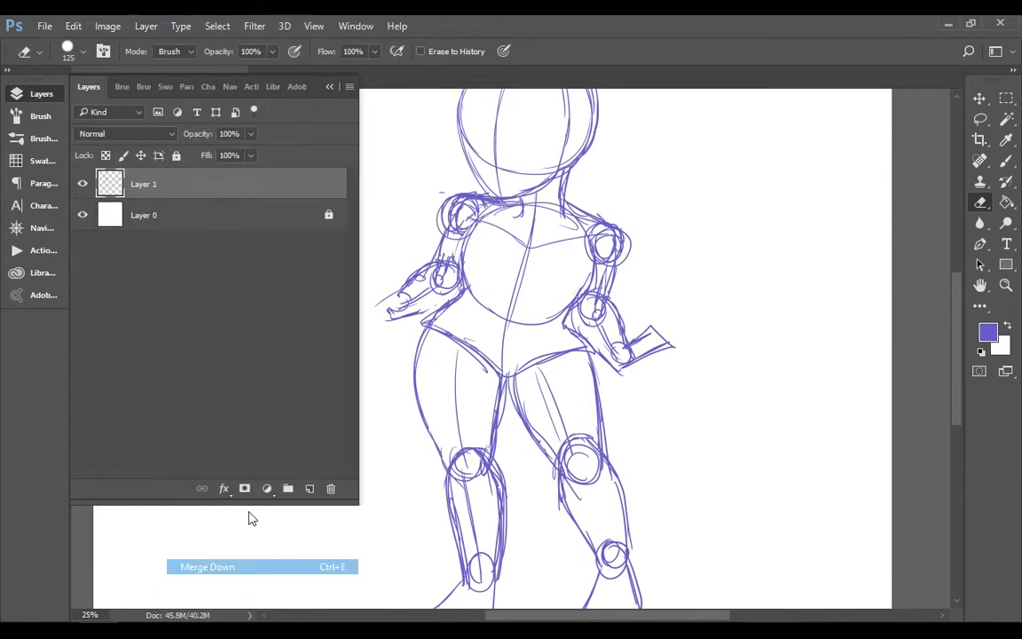
{"action": "left_click", "coordinate": [41, 94]}
Clean up the left shoulder's construction lines and draw an outward-bent hand on the left arm
{"action": "left_click_drag", "start_coordinate": [467, 213], "coordinate": [457, 233]}
{"action": "key", "text": "b"}
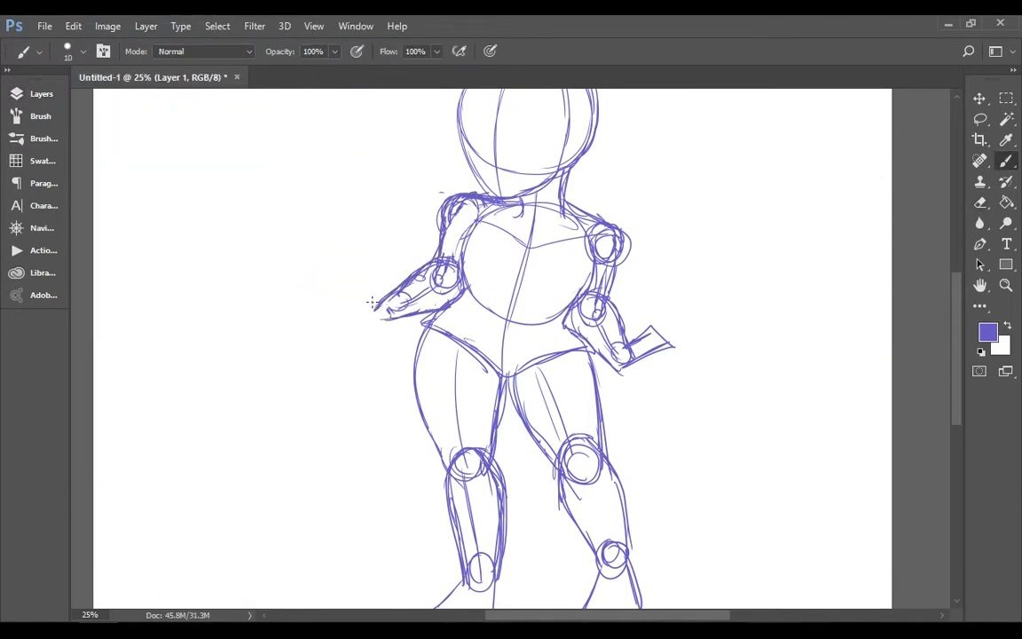
{"action": "left_click_drag", "start_coordinate": [376, 310], "coordinate": [366, 293]}
{"action": "mouse_move", "coordinate": [341, 278]}
{"action": "left_mouse_down"}
{"action": "mouse_move", "coordinate": [372, 330]}
{"action": "mouse_move", "coordinate": [367, 294]}
{"action": "left_mouse_up"}
{"action": "left_click_drag", "start_coordinate": [372, 329], "coordinate": [426, 315]}
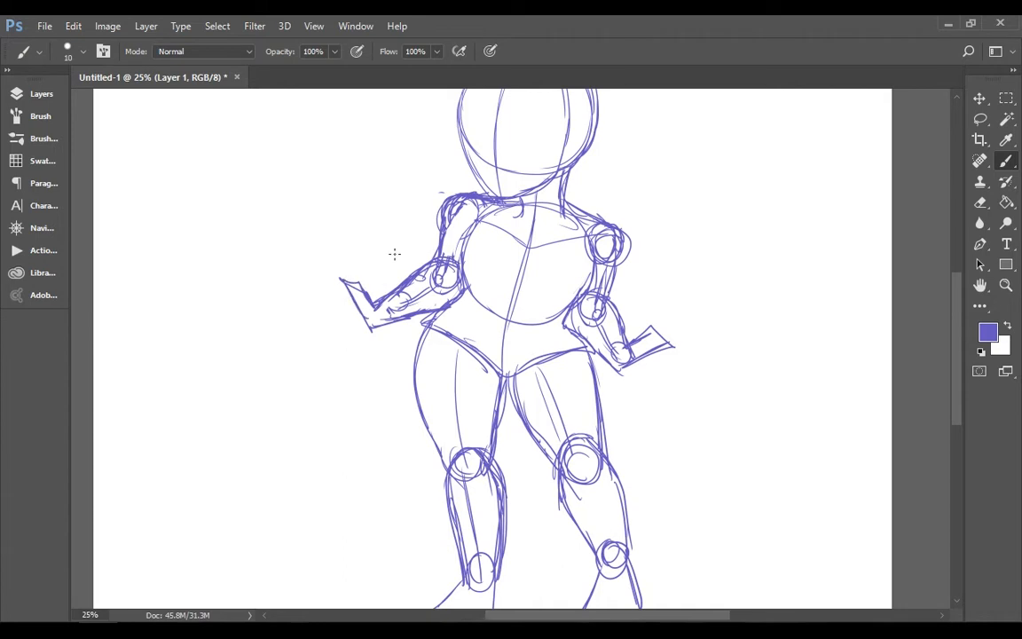
Erase the joint circles inside the right arm and redraw its shoulder and upper-arm contour
{"action": "left_click", "coordinate": [1006, 206]}
{"action": "left_click", "coordinate": [982, 204]}
{"action": "left_click_drag", "start_coordinate": [636, 240], "coordinate": [631, 265]}
{"action": "left_click_drag", "start_coordinate": [608, 251], "coordinate": [597, 312]}
{"action": "left_click", "coordinate": [1006, 162]}
{"action": "left_click_drag", "start_coordinate": [601, 217], "coordinate": [610, 296]}
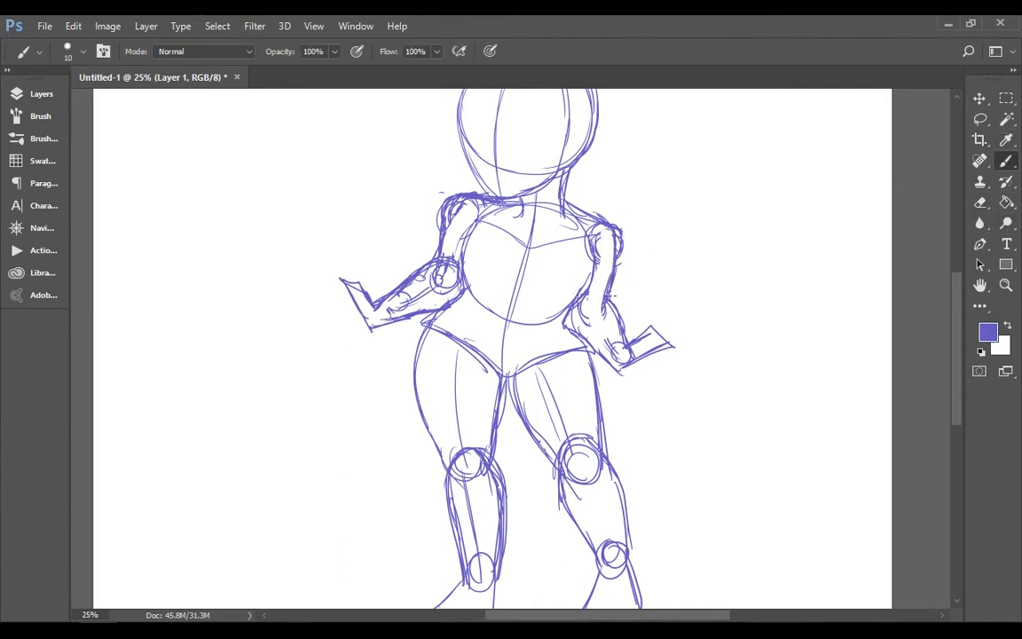
Add an ear oval and a curved horizontal eye line to the head
{"action": "scroll", "coordinate": [845, 191], "scroll_direction": "up", "scroll_amount": 2}
{"action": "mouse_move", "coordinate": [527, 133]}
{"action": "left_mouse_down"}
{"action": "mouse_move", "coordinate": [460, 198]}
{"action": "mouse_move", "coordinate": [491, 282]}
{"action": "left_mouse_up"}
{"action": "mouse_move", "coordinate": [568, 184]}
{"action": "left_mouse_down"}
{"action": "mouse_move", "coordinate": [580, 205]}
{"action": "mouse_move", "coordinate": [570, 184]}
{"action": "left_mouse_up"}
{"action": "left_click_drag", "start_coordinate": [459, 210], "coordinate": [596, 212]}
Create a new layer above the sketch, lower the opacity of Layer 1, and make the new layer active
{"action": "left_click", "coordinate": [1007, 285]}
{"action": "left_click", "coordinate": [448, 51]}
{"action": "left_click", "coordinate": [41, 94]}
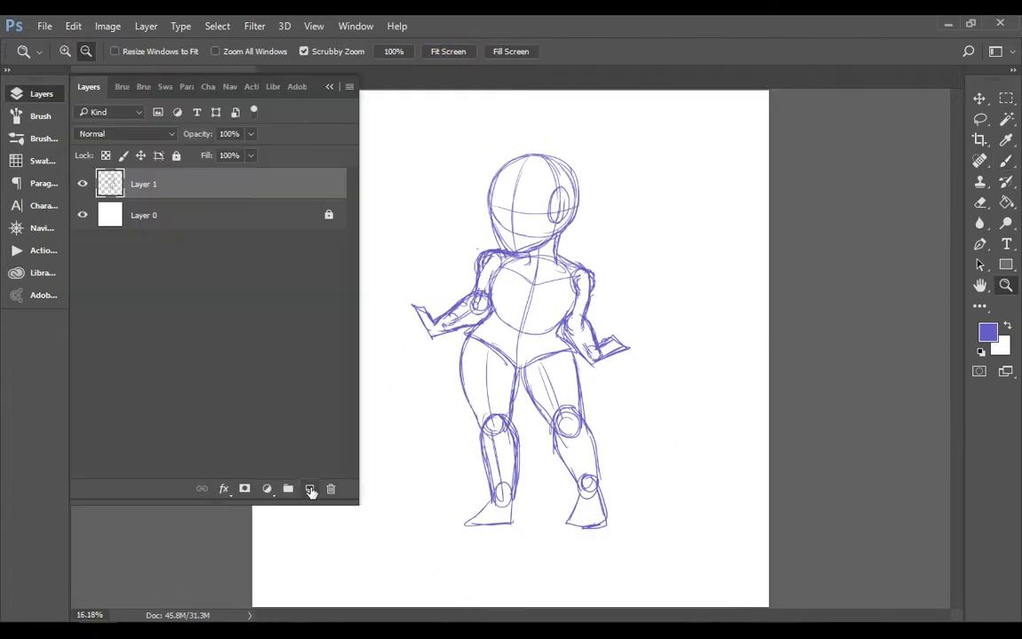
{"action": "left_click", "coordinate": [311, 490]}
{"action": "left_click", "coordinate": [151, 215]}
{"action": "left_click", "coordinate": [251, 134]}
{"action": "left_click_drag", "start_coordinate": [250, 154], "coordinate": [198, 154]}
{"action": "left_click", "coordinate": [151, 184]}
{"action": "left_click", "coordinate": [41, 94]}
Zoom to 50% on the head and activate the Brush tool
{"action": "triple_click", "coordinate": [603, 213]}
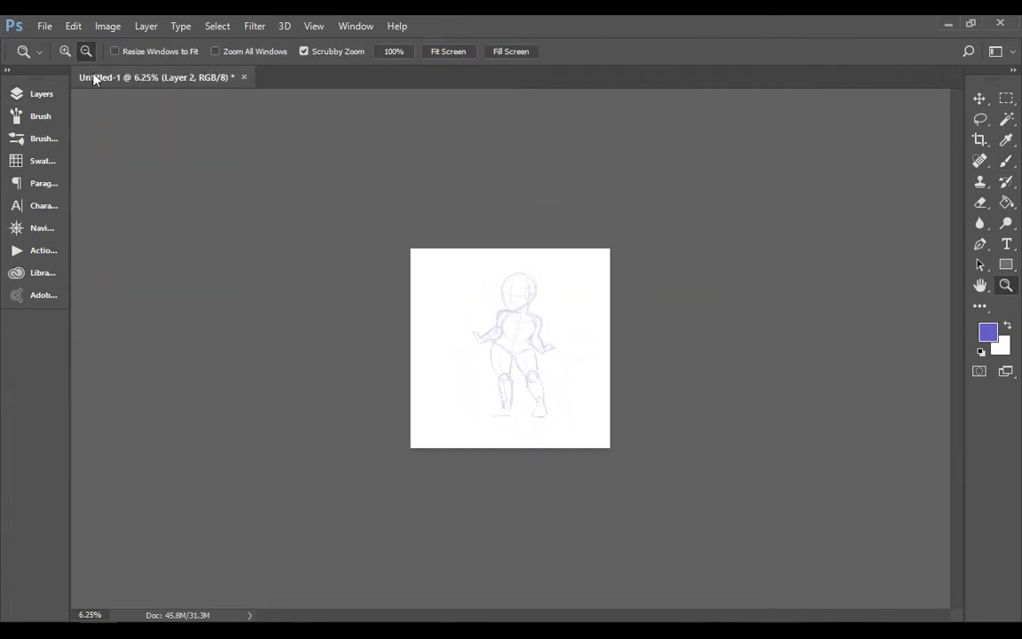
{"action": "left_click", "coordinate": [65, 52]}
{"action": "triple_click", "coordinate": [628, 195]}
{"action": "double_click", "coordinate": [632, 177]}
{"action": "left_click", "coordinate": [526, 258]}
{"action": "left_click", "coordinate": [1007, 162]}
{"action": "left_click_drag", "start_coordinate": [959, 285], "coordinate": [958, 260]}
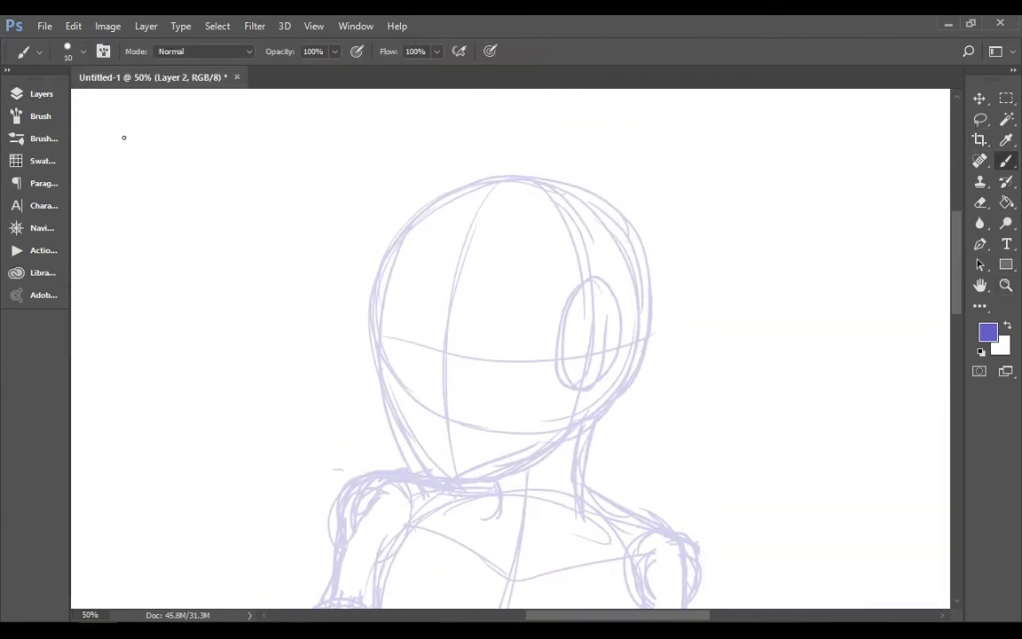
Try a different brush preset with a test stroke across the face and undo the stroke
{"action": "left_click", "coordinate": [38, 52]}
{"action": "left_click", "coordinate": [163, 158]}
{"action": "left_click_drag", "start_coordinate": [482, 348], "coordinate": [712, 239]}
{"action": "key", "text": "ctrl+z"}
Choose another inking brush preset and test it along the left side of the face, undoing each stroke
{"action": "left_click", "coordinate": [84, 51]}
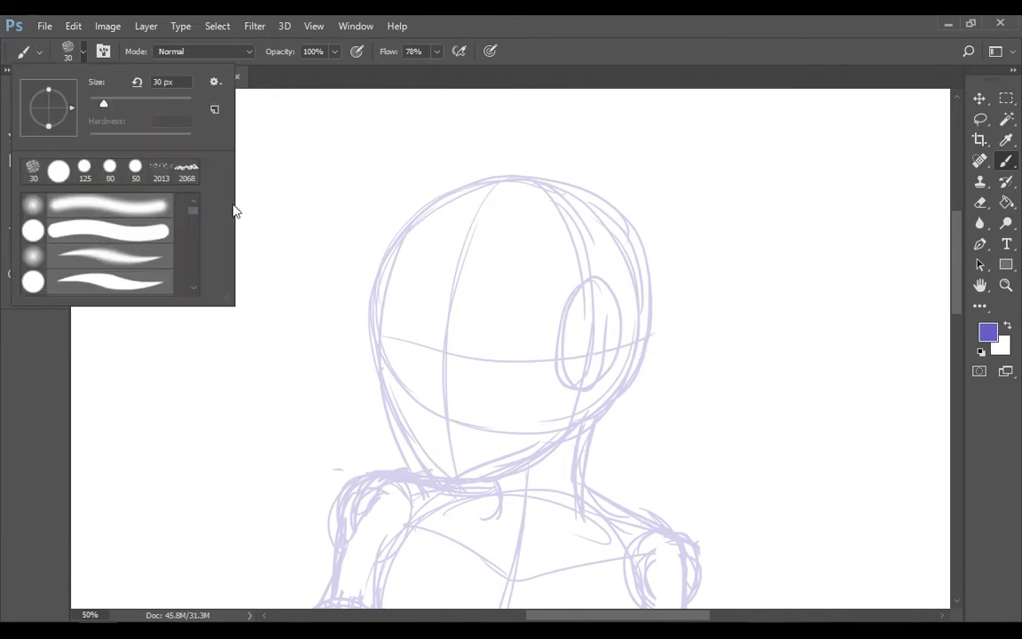
{"action": "left_click_drag", "start_coordinate": [191, 211], "coordinate": [189, 226]}
{"action": "left_click", "coordinate": [40, 51]}
{"action": "left_click_drag", "start_coordinate": [189, 121], "coordinate": [191, 245]}
{"action": "left_click", "coordinate": [165, 149]}
{"action": "left_click_drag", "start_coordinate": [415, 234], "coordinate": [404, 436]}
{"action": "key", "text": "ctrl+z"}
{"action": "left_click_drag", "start_coordinate": [457, 192], "coordinate": [441, 483]}
{"action": "key", "text": "ctrl+z"}
Ink the face outline, ear and jaw over the faded sketch, correcting and thickening the chin line
{"action": "left_click_drag", "start_coordinate": [410, 224], "coordinate": [426, 470]}
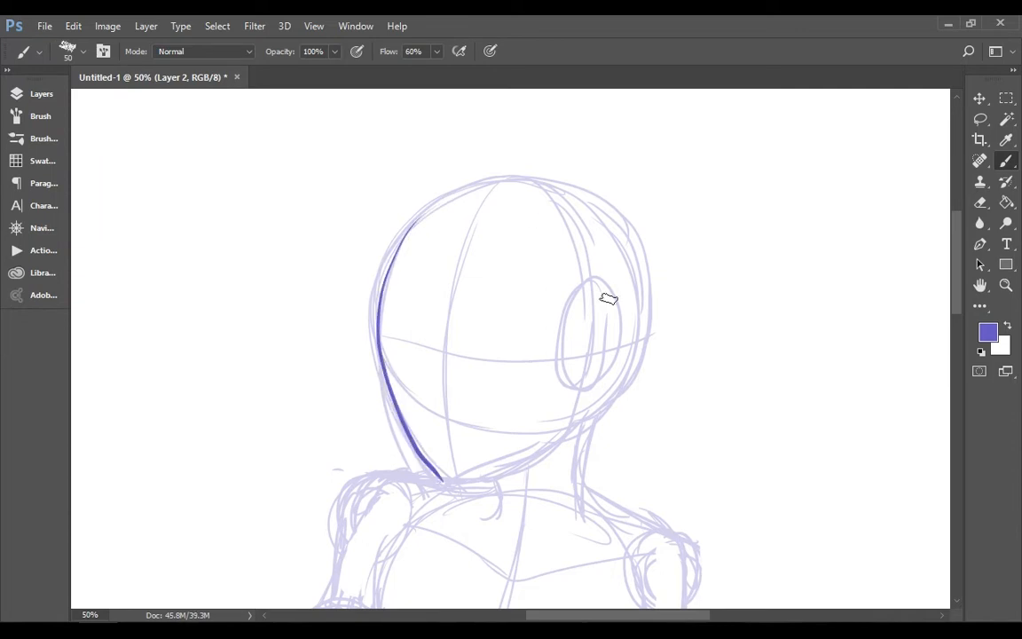
{"action": "mouse_move", "coordinate": [584, 315]}
{"action": "left_mouse_down"}
{"action": "mouse_move", "coordinate": [568, 427]}
{"action": "mouse_move", "coordinate": [439, 481]}
{"action": "mouse_move", "coordinate": [533, 450]}
{"action": "left_mouse_up"}
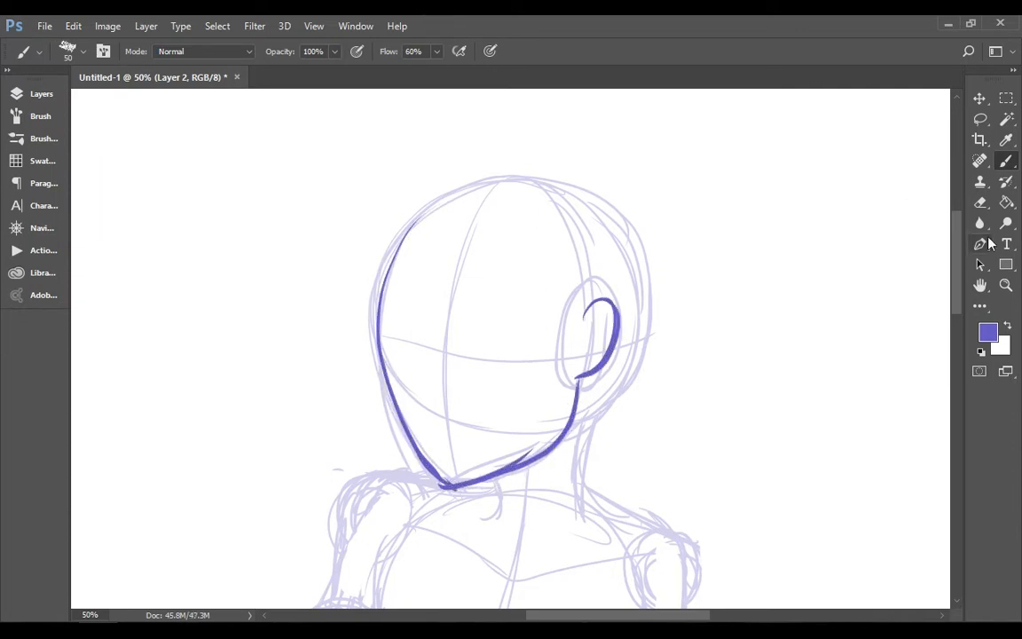
{"action": "left_click", "coordinate": [981, 202]}
{"action": "left_click_drag", "start_coordinate": [477, 482], "coordinate": [463, 489]}
{"action": "left_click", "coordinate": [1007, 160]}
{"action": "mouse_move", "coordinate": [421, 454]}
{"action": "left_mouse_down"}
{"action": "mouse_move", "coordinate": [451, 486]}
{"action": "mouse_move", "coordinate": [533, 450]}
{"action": "left_mouse_up"}
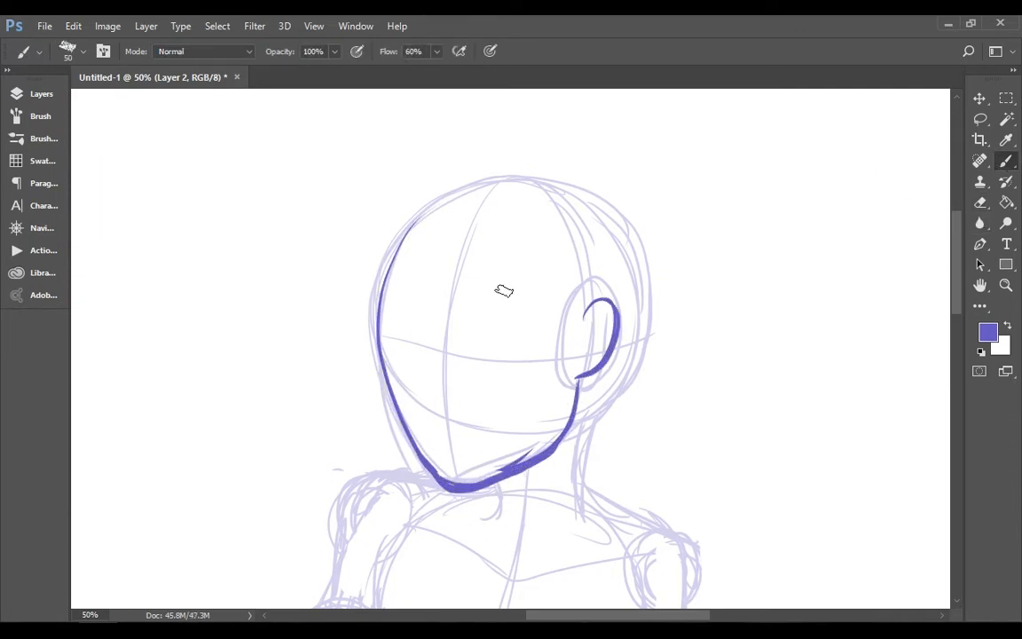
Try inking an eye on the face, then erase all the inked head lines
{"action": "left_click_drag", "start_coordinate": [536, 328], "coordinate": [472, 358]}
{"action": "left_click_drag", "start_coordinate": [513, 307], "coordinate": [539, 349]}
{"action": "key", "text": "e"}
{"action": "left_click_drag", "start_coordinate": [429, 230], "coordinate": [603, 329]}
Switch to a hard round brush reduced to 9 px and outline the right eye on the eye line
{"action": "key", "text": "b"}
{"action": "left_click", "coordinate": [39, 51]}
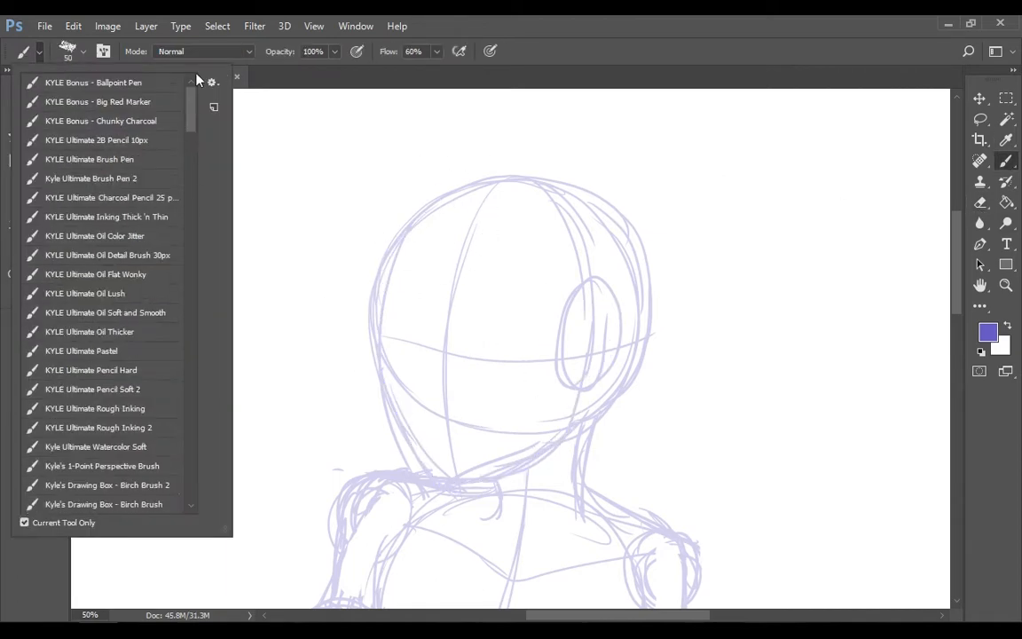
{"action": "left_click", "coordinate": [84, 52]}
{"action": "double_click", "coordinate": [32, 165]}
{"action": "key", "text": "bracketleft"}
{"action": "key", "text": "bracketleft"}
{"action": "key", "text": "bracketleft"}
{"action": "key", "text": "bracketleft"}
{"action": "key", "text": "bracketleft"}
{"action": "key", "text": "bracketleft"}
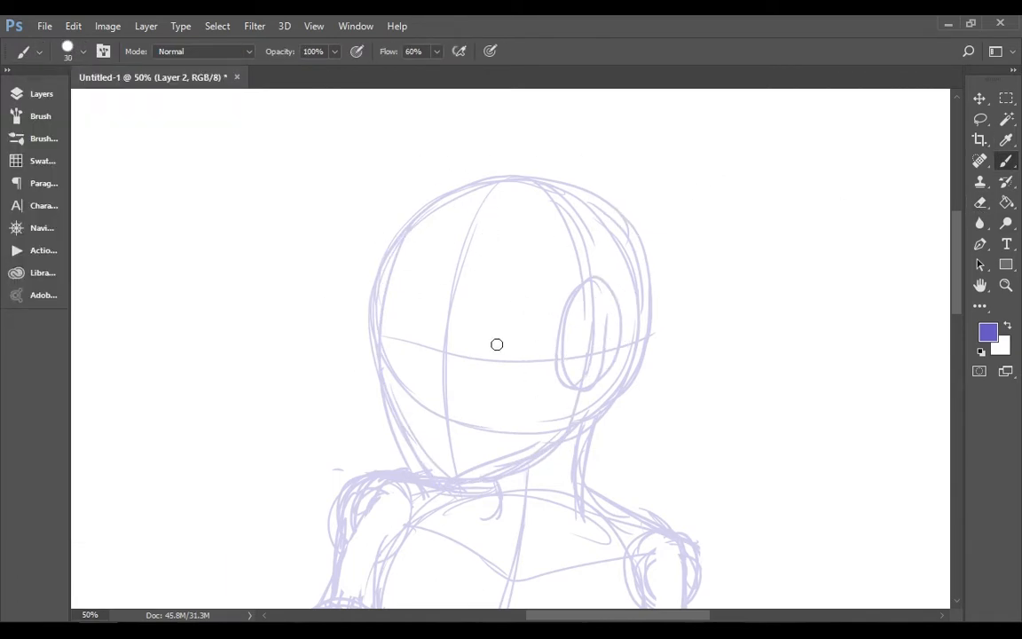
{"action": "key", "text": "ctrl+z"}
{"action": "key", "text": "bracketleft"}
{"action": "key", "text": "bracketleft"}
{"action": "left_click_drag", "start_coordinate": [471, 357], "coordinate": [537, 336]}
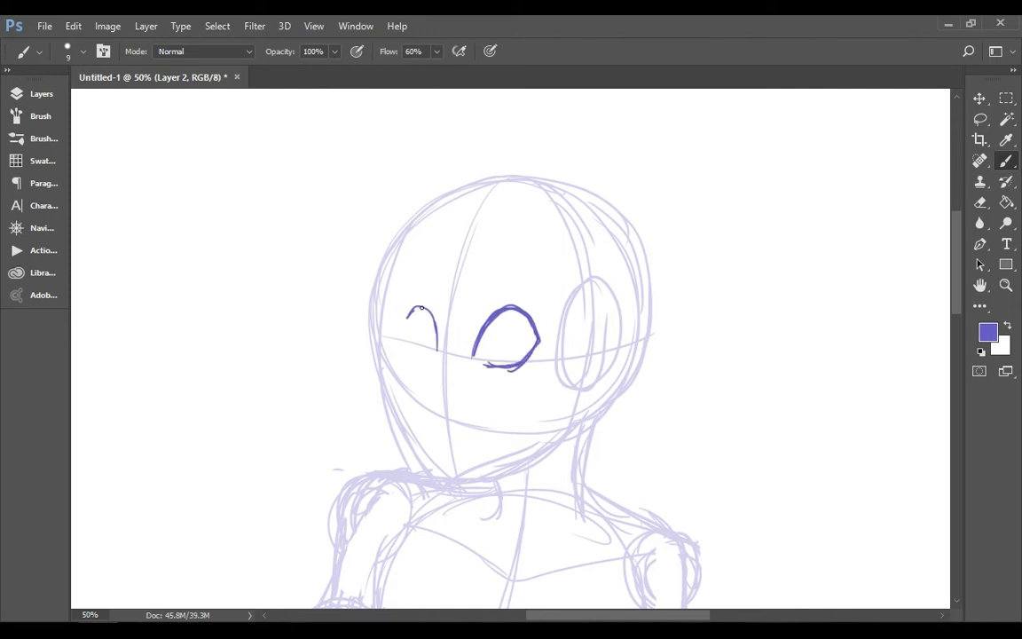
Complete the facial features with the left eye outline, thick upper lashes, oval irises, nose and smiling mouth
{"action": "key", "text": "ctrl+z"}
{"action": "key", "text": "e"}
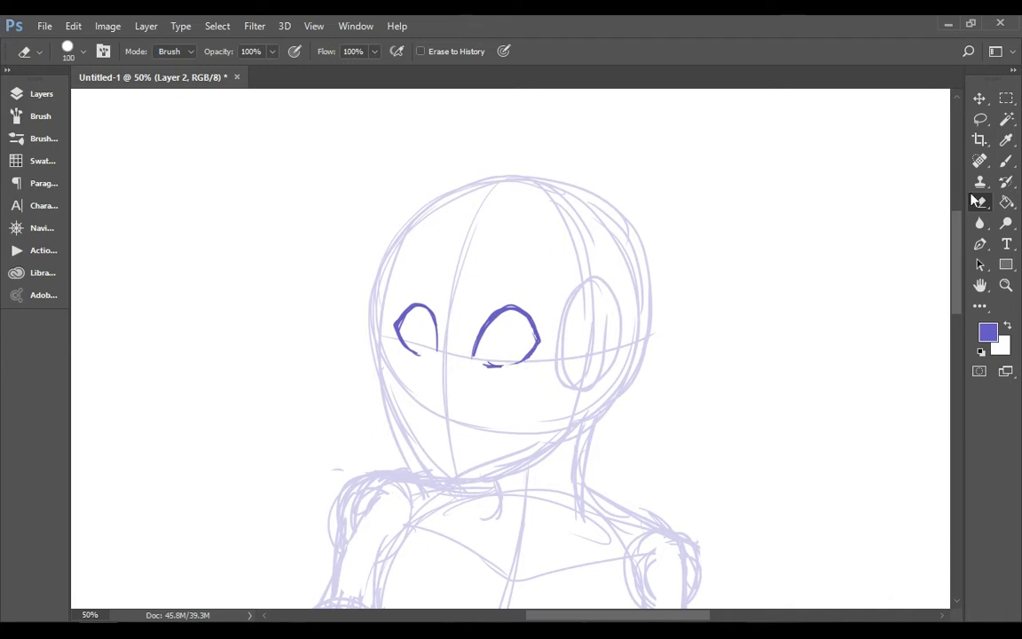
{"action": "key", "text": "b"}
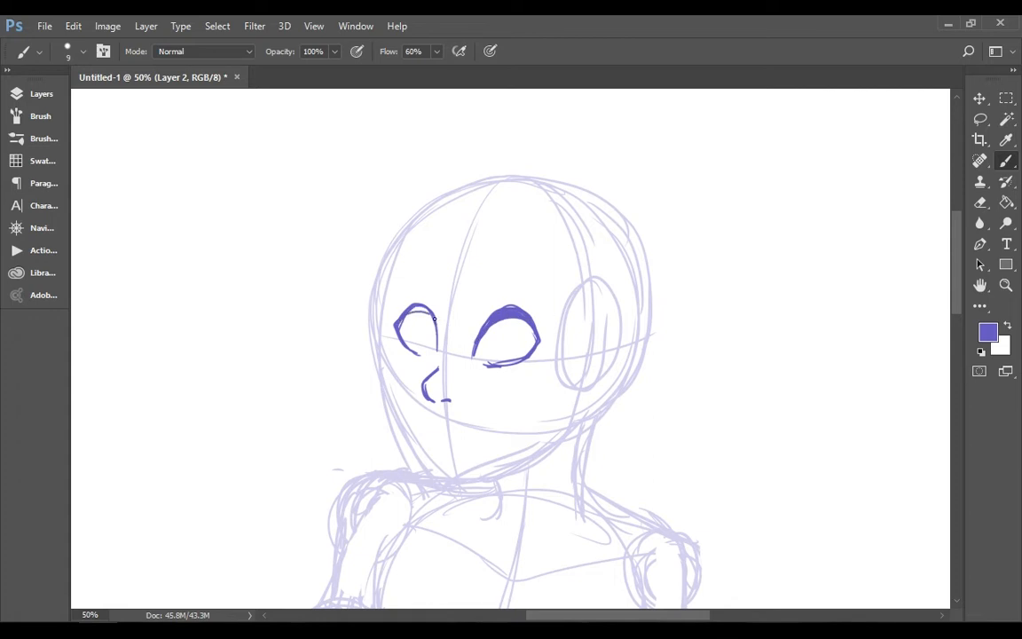
{"action": "key", "text": "ctrl+z"}
{"action": "left_click_drag", "start_coordinate": [411, 312], "coordinate": [411, 336]}
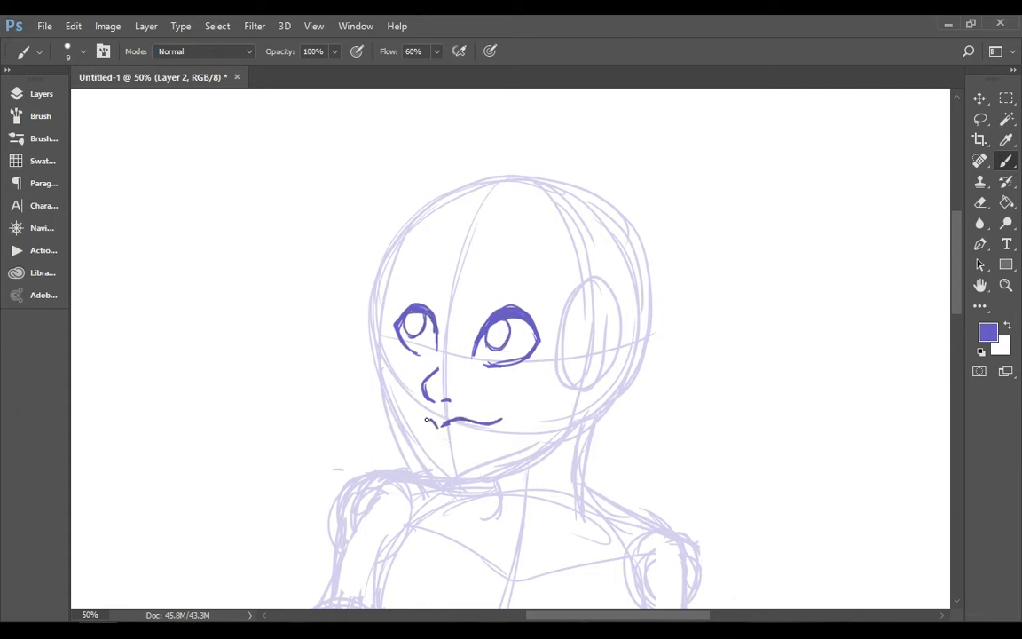
Ink the eyebrows, the ear and the face outline from the forehead down around the chin and jaw
{"action": "left_click_drag", "start_coordinate": [576, 334], "coordinate": [600, 313]}
{"action": "mouse_move", "coordinate": [579, 318]}
{"action": "left_mouse_down"}
{"action": "mouse_move", "coordinate": [588, 377]}
{"action": "mouse_move", "coordinate": [484, 424]}
{"action": "left_mouse_up"}
{"action": "scroll", "coordinate": [776, 232], "scroll_direction": "down", "scroll_amount": 1}
{"action": "left_click_drag", "start_coordinate": [404, 194], "coordinate": [382, 268]}
{"action": "left_click_drag", "start_coordinate": [387, 228], "coordinate": [401, 384]}
{"action": "left_click_drag", "start_coordinate": [380, 306], "coordinate": [435, 428]}
{"action": "left_click_drag", "start_coordinate": [433, 428], "coordinate": [518, 413]}
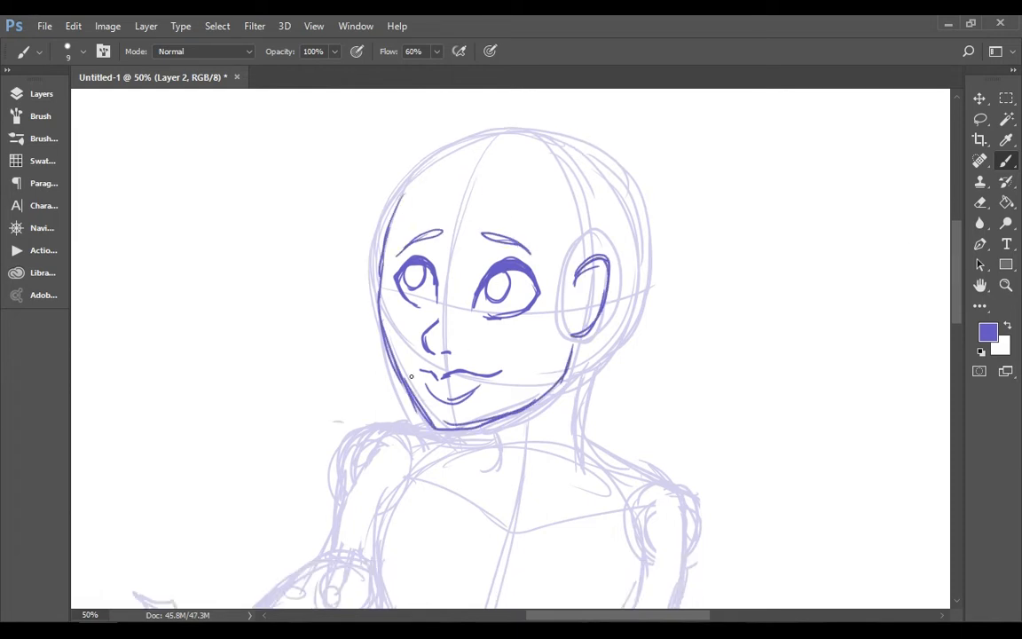
{"action": "left_click_drag", "start_coordinate": [393, 356], "coordinate": [493, 424]}
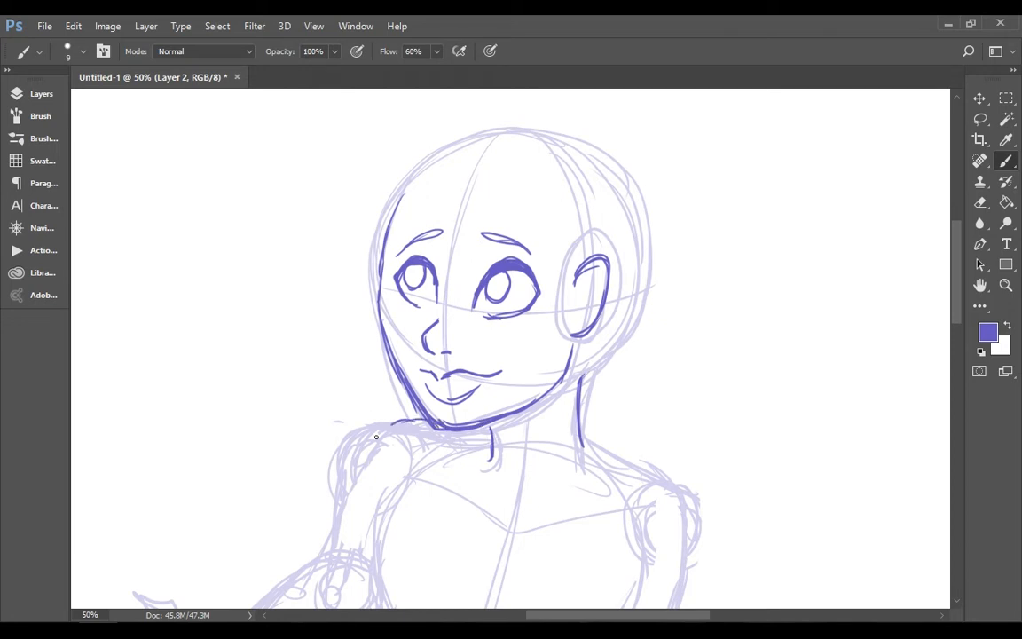
Ink the neck, both shoulders and the outer edges of the upper arms over the sketch
{"action": "left_click_drag", "start_coordinate": [376, 437], "coordinate": [362, 475]}
{"action": "mouse_move", "coordinate": [421, 420]}
{"action": "left_mouse_down"}
{"action": "mouse_move", "coordinate": [337, 555]}
{"action": "mouse_move", "coordinate": [342, 543]}
{"action": "left_mouse_up"}
{"action": "left_click_drag", "start_coordinate": [955, 266], "coordinate": [955, 308]}
{"action": "mouse_move", "coordinate": [581, 217]}
{"action": "left_mouse_down"}
{"action": "mouse_move", "coordinate": [653, 264]}
{"action": "mouse_move", "coordinate": [684, 341]}
{"action": "left_mouse_up"}
{"action": "left_click_drag", "start_coordinate": [680, 289], "coordinate": [671, 431]}
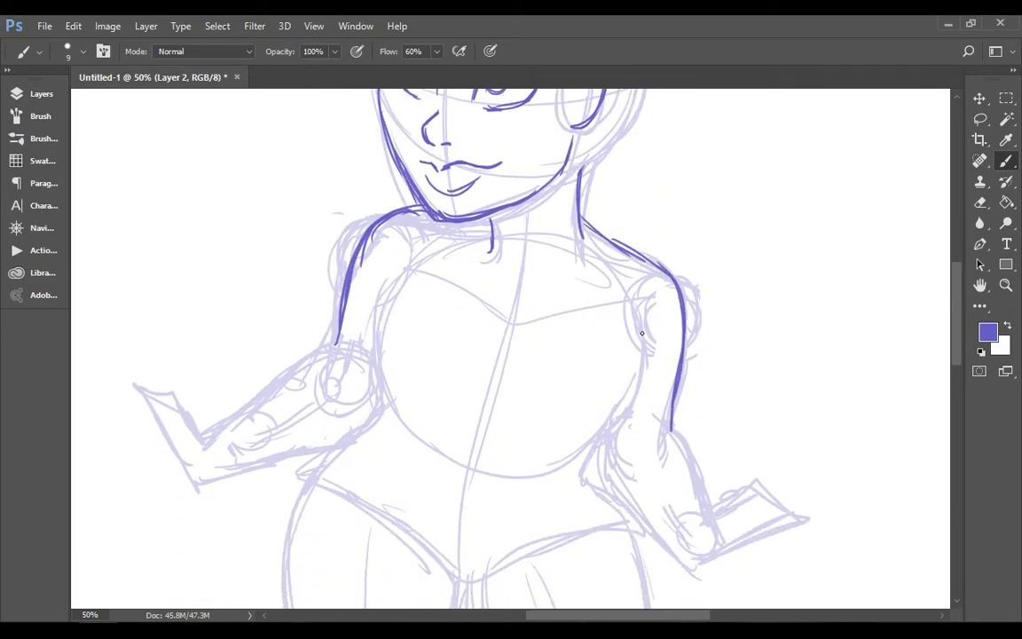
Ink both sides of the torso from the armpits through the chest and waist to the hips, redoing the right chest curve
{"action": "left_click_drag", "start_coordinate": [634, 303], "coordinate": [615, 419]}
{"action": "left_click_drag", "start_coordinate": [640, 363], "coordinate": [573, 440]}
{"action": "key", "text": "ctrl+alt+z"}
{"action": "key", "text": "ctrl+alt+z"}
{"action": "left_click_drag", "start_coordinate": [634, 301], "coordinate": [587, 430]}
{"action": "left_click_drag", "start_coordinate": [643, 365], "coordinate": [588, 428]}
{"action": "left_click_drag", "start_coordinate": [615, 416], "coordinate": [600, 495]}
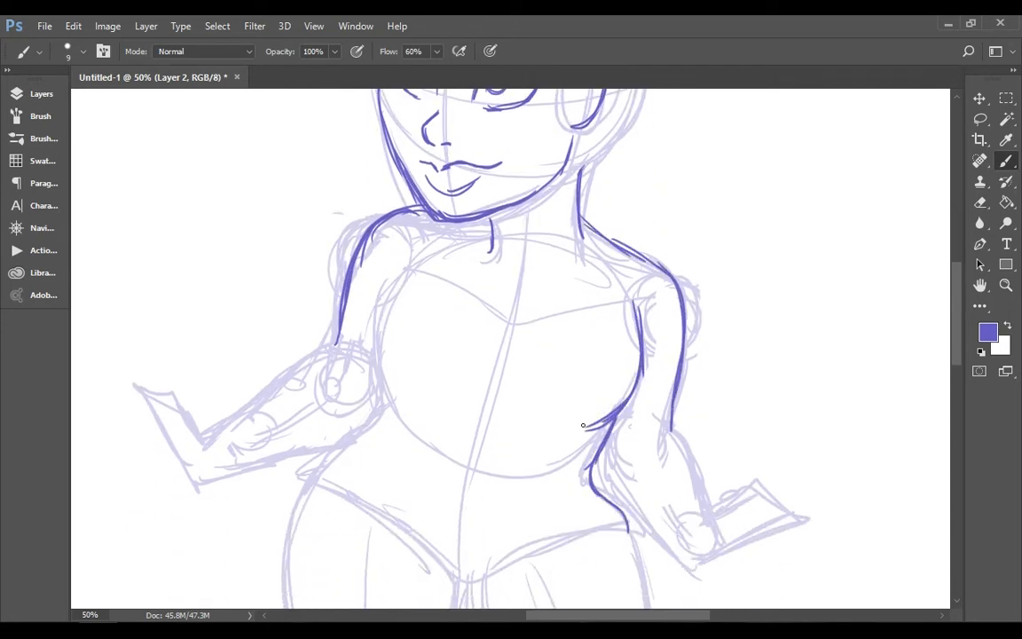
{"action": "left_click_drag", "start_coordinate": [418, 263], "coordinate": [382, 412]}
{"action": "left_click_drag", "start_coordinate": [382, 410], "coordinate": [301, 502]}
Erase the right waist-to-hip curve, redraw it with a sharper waist, and extend the left hip line down the thigh
{"action": "left_click_drag", "start_coordinate": [956, 311], "coordinate": [955, 328]}
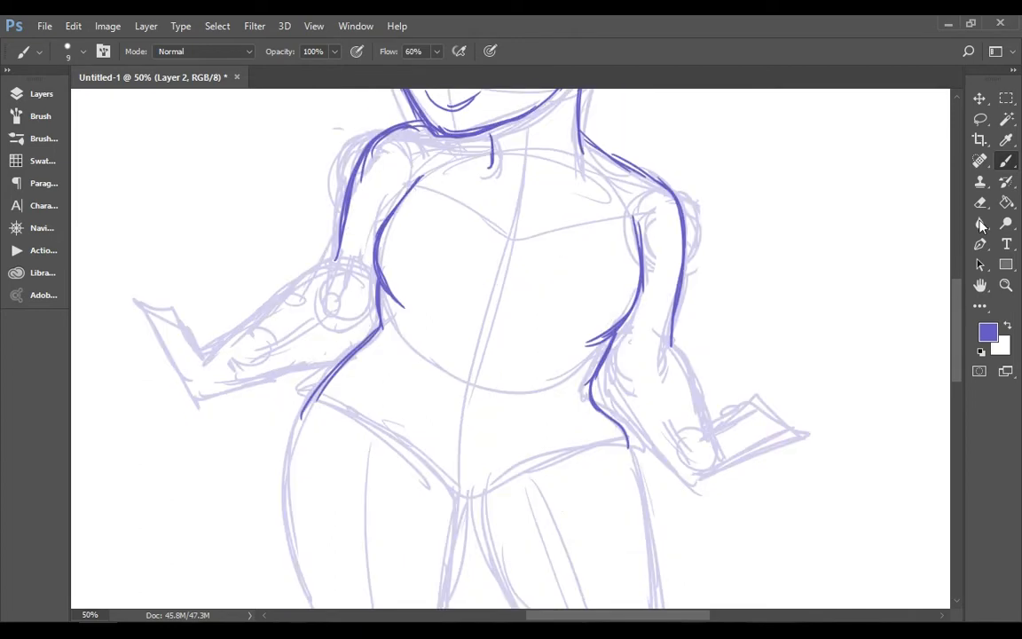
{"action": "left_click", "coordinate": [981, 202]}
{"action": "left_click_drag", "start_coordinate": [593, 399], "coordinate": [623, 429]}
{"action": "left_click", "coordinate": [1004, 181]}
{"action": "left_click", "coordinate": [1006, 162]}
{"action": "left_click_drag", "start_coordinate": [603, 354], "coordinate": [626, 441]}
{"action": "left_click_drag", "start_coordinate": [593, 385], "coordinate": [631, 461]}
{"action": "left_click_drag", "start_coordinate": [322, 395], "coordinate": [292, 522]}
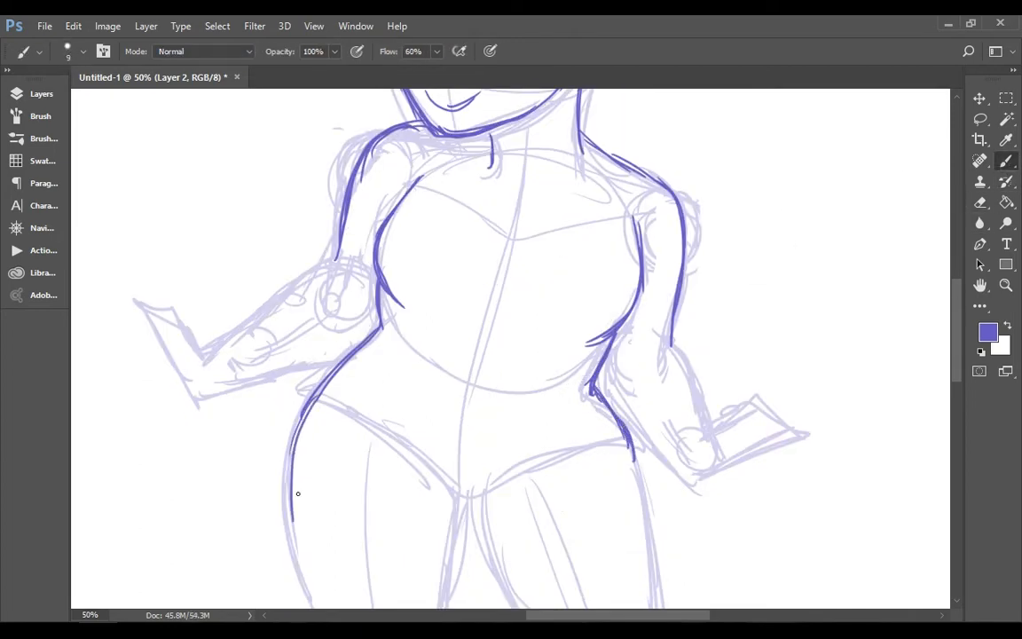
Ink the crotch line and the right leg's thigh and inner calf down to the ankle
{"action": "left_click", "coordinate": [1006, 285]}
{"action": "left_click", "coordinate": [463, 52]}
{"action": "left_click", "coordinate": [546, 389]}
{"action": "left_click", "coordinate": [546, 390]}
{"action": "left_click", "coordinate": [1007, 161]}
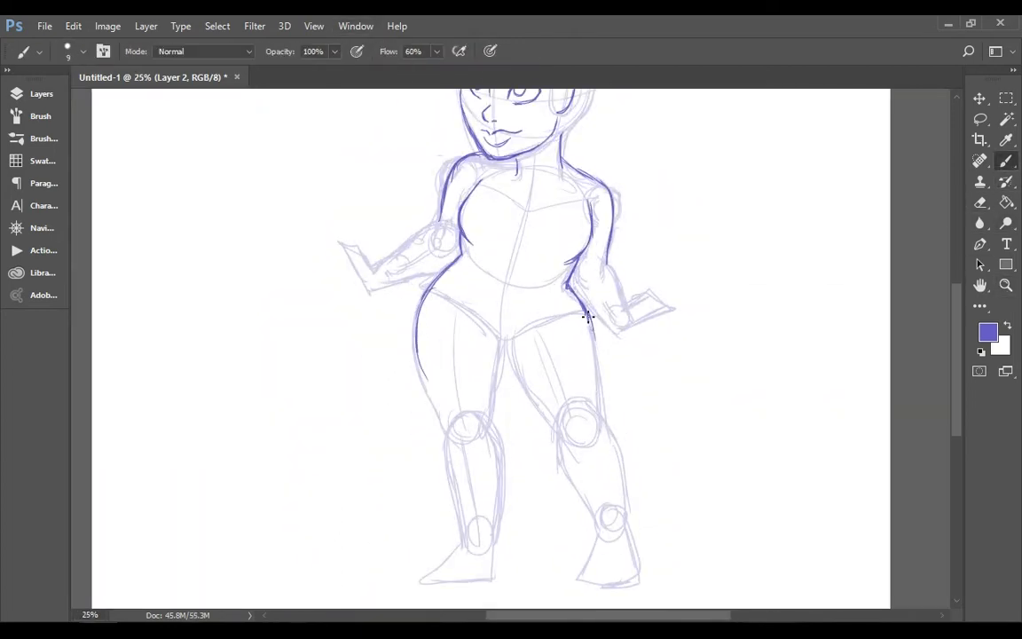
{"action": "left_click_drag", "start_coordinate": [509, 347], "coordinate": [595, 512]}
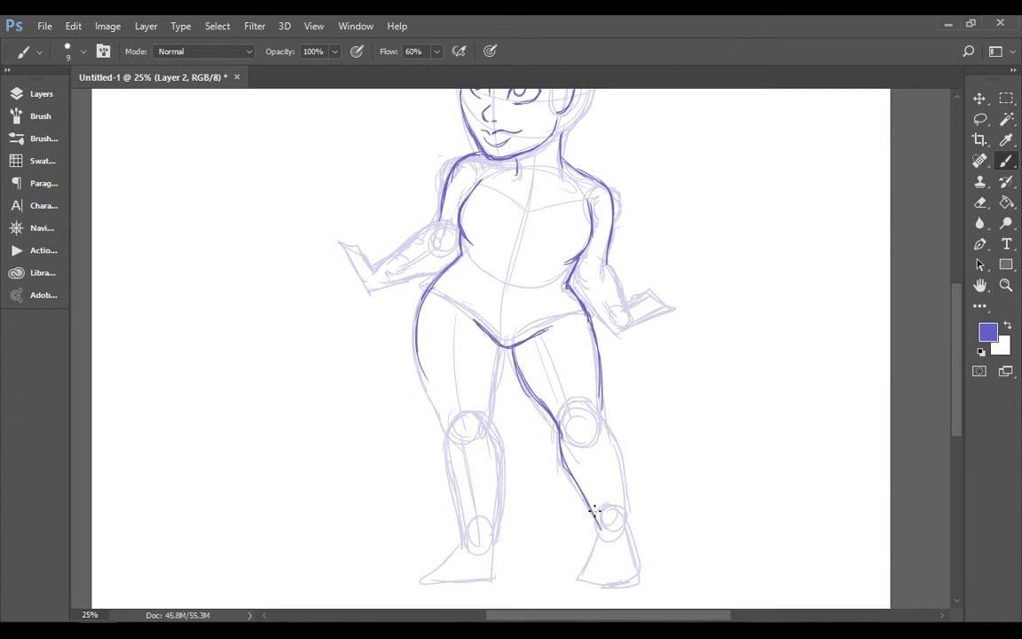
Ink the right outer calf, the whole left leg and both feet over the sketch
{"action": "scroll", "coordinate": [946, 362], "scroll_direction": "down", "scroll_amount": 3}
{"action": "left_click_drag", "start_coordinate": [491, 294], "coordinate": [499, 335]}
{"action": "left_click_drag", "start_coordinate": [494, 298], "coordinate": [497, 413]}
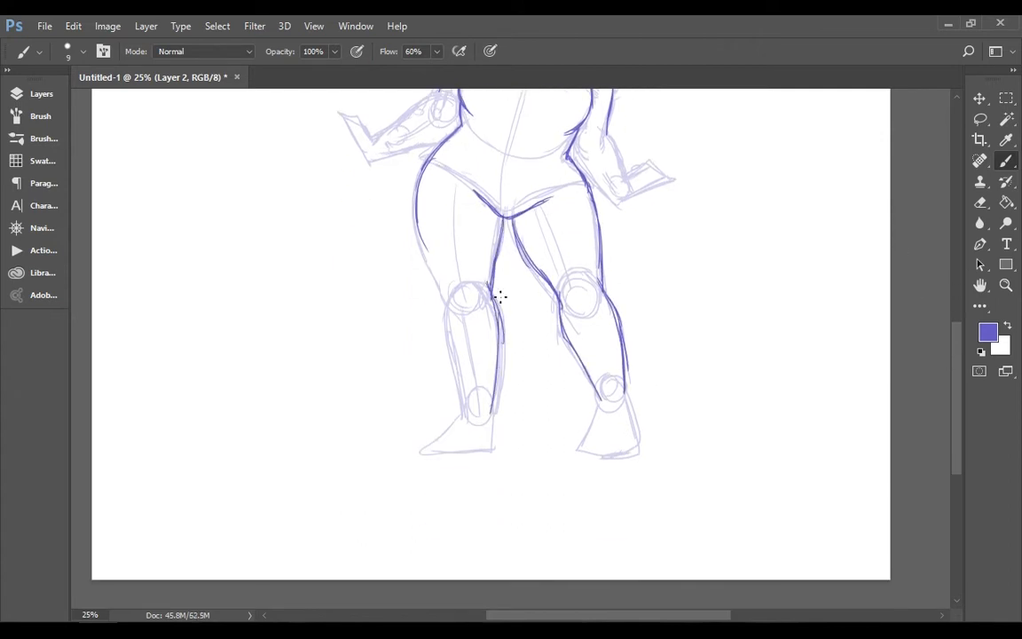
{"action": "key", "text": "ctrl+z"}
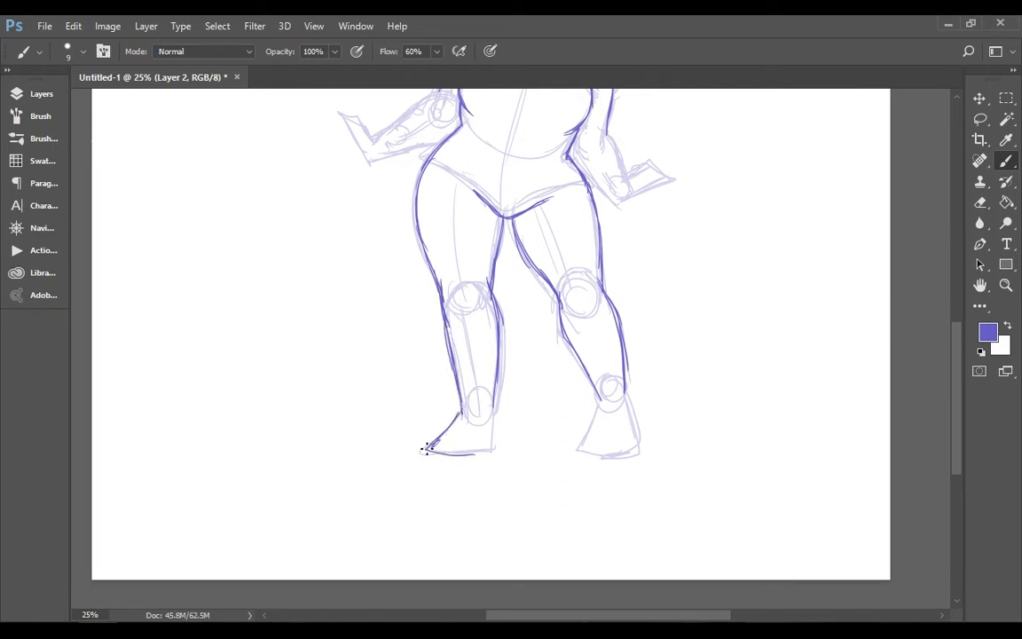
{"action": "left_click_drag", "start_coordinate": [603, 396], "coordinate": [627, 407]}
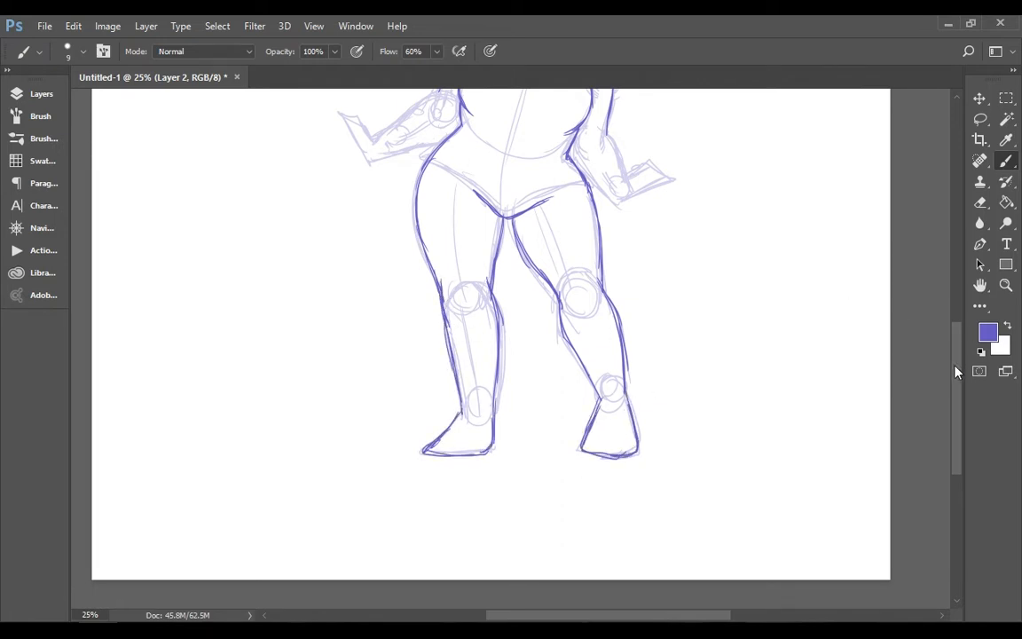
Erase part of the right arm's outline and redraw the arm running down behind the hip
{"action": "scroll", "coordinate": [956, 371], "scroll_direction": "up", "scroll_amount": 5}
{"action": "left_click", "coordinate": [982, 203]}
{"action": "left_click_drag", "start_coordinate": [614, 291], "coordinate": [588, 388]}
{"action": "left_click", "coordinate": [1006, 162]}
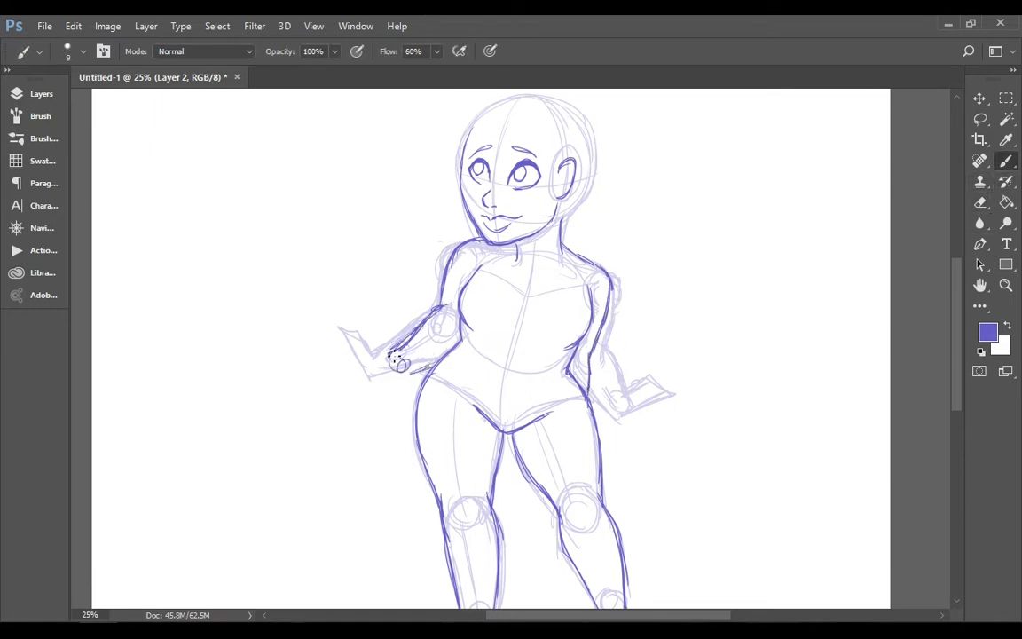
Undo and erase the outstretched left forearm lines, and redraw that arm tucked behind the waist
{"action": "key", "text": "ctrl+alt+z"}
{"action": "key", "text": "ctrl+alt+z"}
{"action": "key", "text": "ctrl+alt+z"}
{"action": "left_click", "coordinate": [980, 203]}
{"action": "left_click_drag", "start_coordinate": [442, 311], "coordinate": [429, 352]}
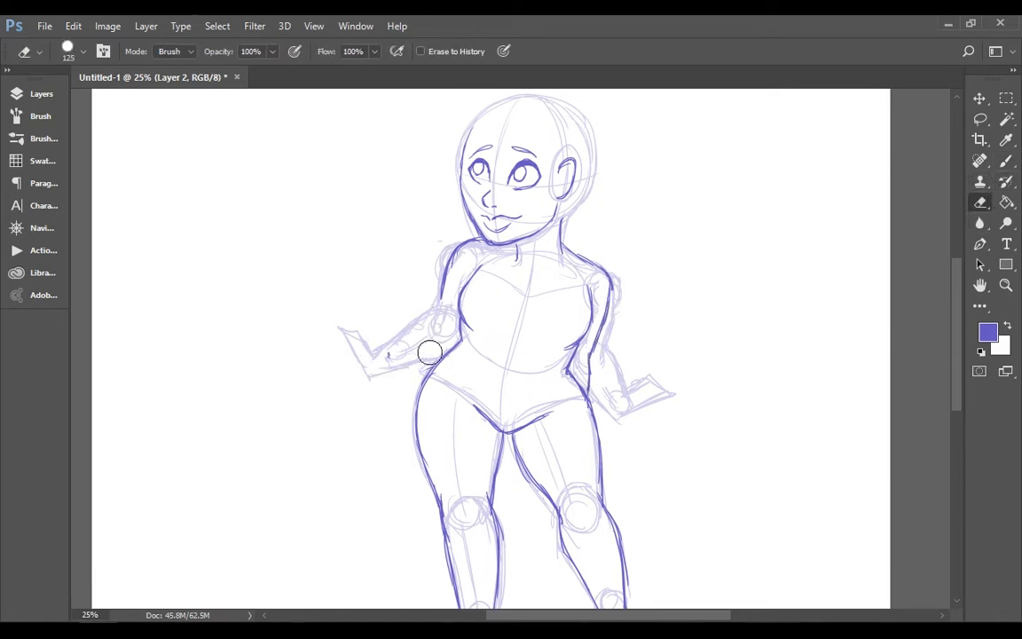
{"action": "left_click", "coordinate": [1006, 162]}
Draw a short flared skirt from the waist with slanted sides, first fold lines and a wavy hem above the knees
{"action": "scroll", "coordinate": [431, 280], "scroll_direction": "down", "scroll_amount": 2}
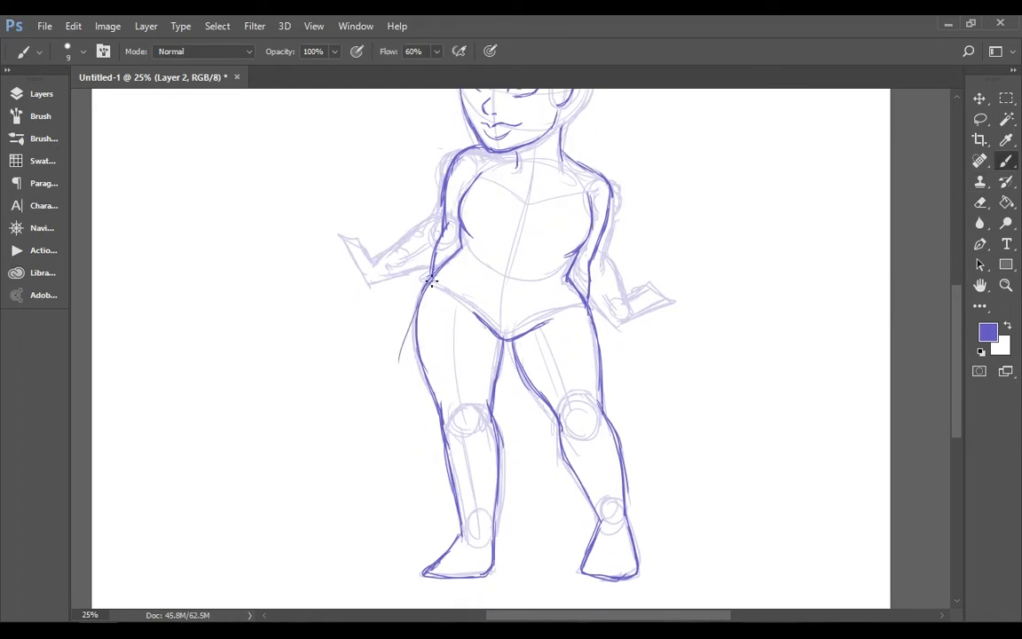
{"action": "left_click_drag", "start_coordinate": [379, 355], "coordinate": [432, 397]}
{"action": "mouse_move", "coordinate": [486, 282]}
{"action": "left_mouse_down"}
{"action": "mouse_move", "coordinate": [417, 387]}
{"action": "mouse_move", "coordinate": [456, 417]}
{"action": "left_mouse_up"}
{"action": "left_click_drag", "start_coordinate": [456, 416], "coordinate": [492, 412]}
{"action": "left_click_drag", "start_coordinate": [533, 296], "coordinate": [559, 393]}
{"action": "left_click_drag", "start_coordinate": [491, 412], "coordinate": [551, 403]}
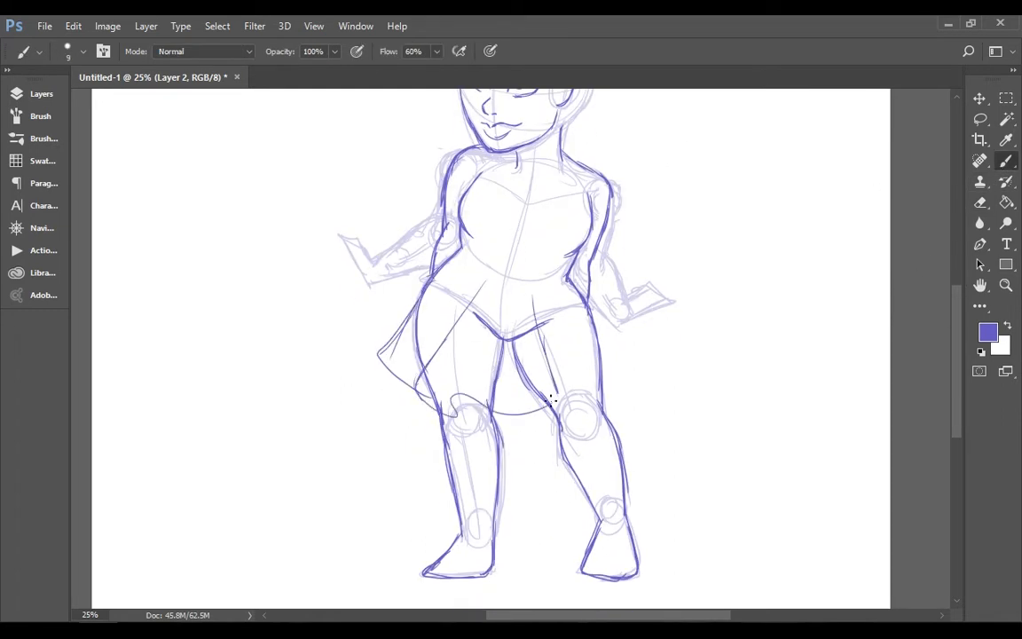
{"action": "mouse_move", "coordinate": [613, 342]}
{"action": "left_mouse_down"}
{"action": "mouse_move", "coordinate": [624, 357]}
{"action": "mouse_move", "coordinate": [553, 395]}
{"action": "left_mouse_up"}
{"action": "left_click_drag", "start_coordinate": [626, 356], "coordinate": [598, 381]}
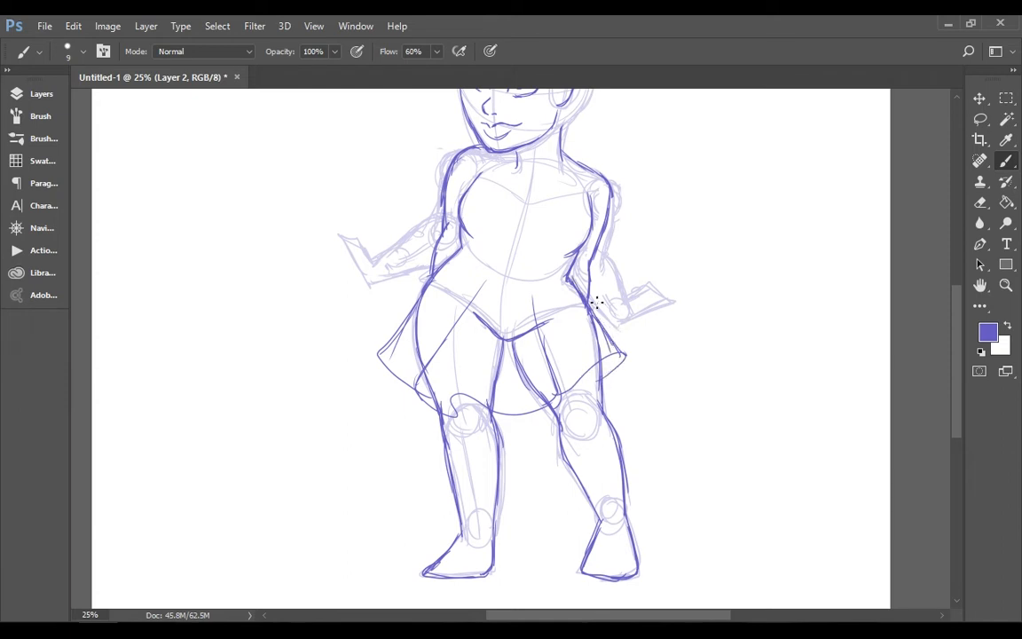
{"action": "key", "text": "s"}
{"action": "key", "text": "F7"}
{"action": "key", "text": "F7"}
{"action": "left_click", "coordinate": [477, 304]}
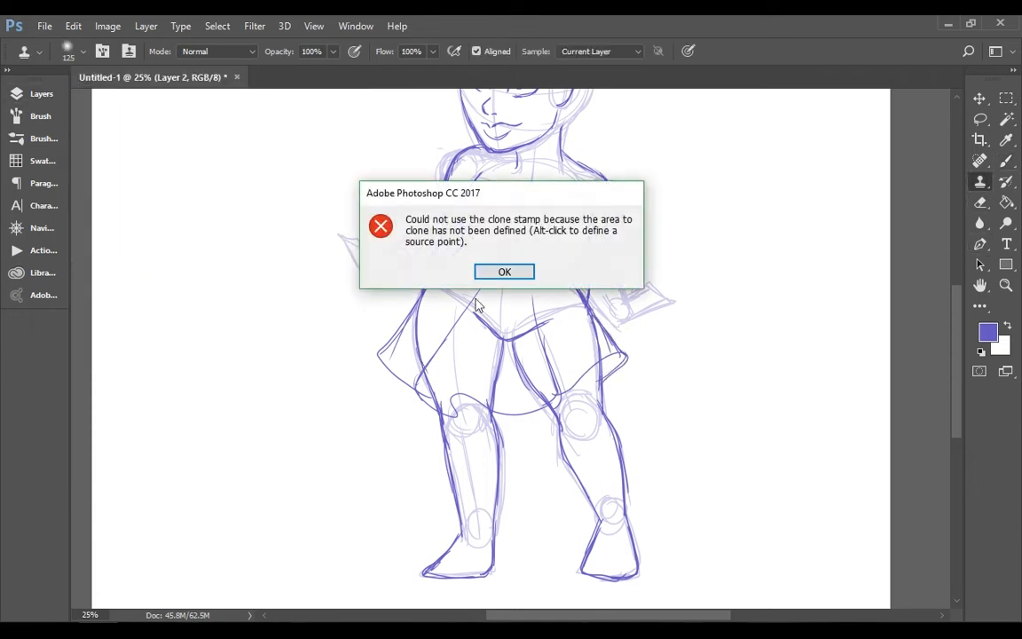
{"action": "key", "text": "Return"}
Erase the thigh and crotch lines that lie underneath the skirt
{"action": "key", "text": "e"}
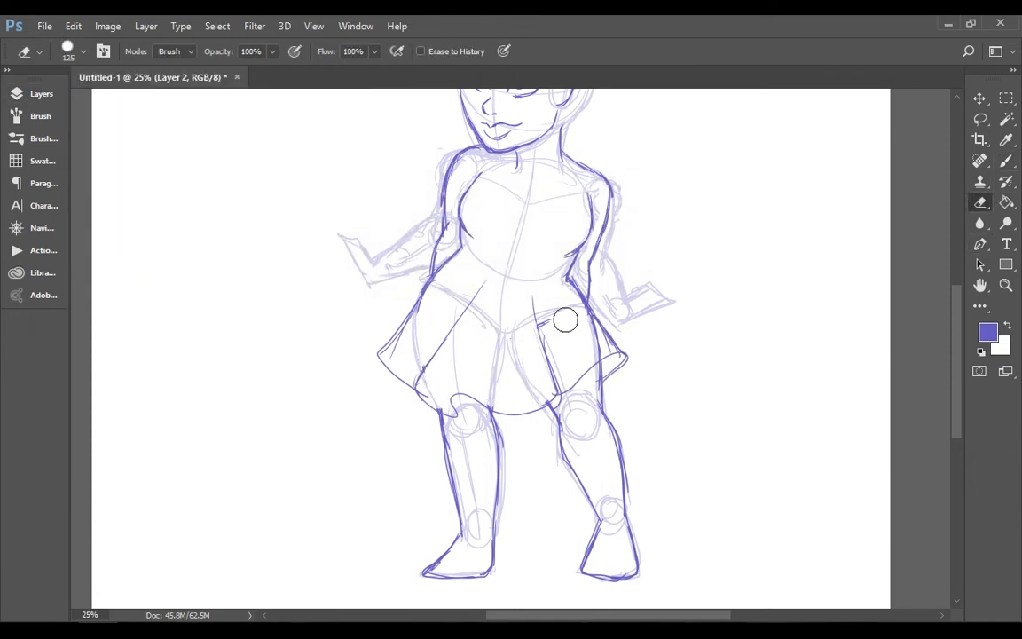
{"action": "mouse_move", "coordinate": [565, 320]}
{"action": "left_mouse_down"}
{"action": "mouse_move", "coordinate": [547, 318]}
{"action": "mouse_move", "coordinate": [557, 393]}
{"action": "left_mouse_up"}
{"action": "key", "text": "b"}
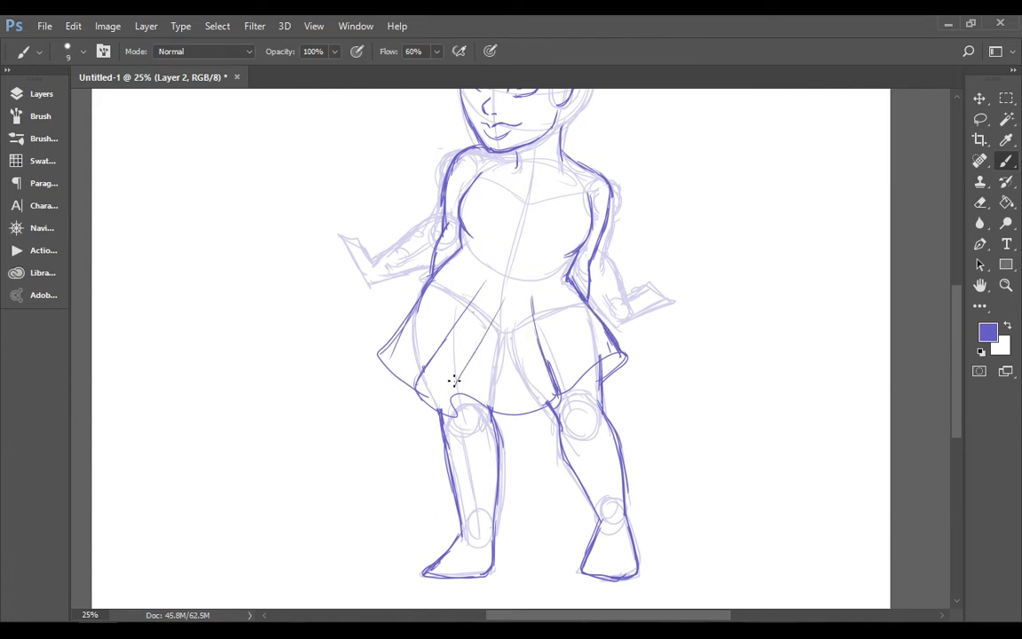
Add more pleat lines to the skirt, thicken its hem, and clean up the right fold's lower end
{"action": "left_click_drag", "start_coordinate": [510, 297], "coordinate": [453, 396]}
{"action": "left_click_drag", "start_coordinate": [554, 292], "coordinate": [599, 350]}
{"action": "left_click_drag", "start_coordinate": [429, 282], "coordinate": [404, 379]}
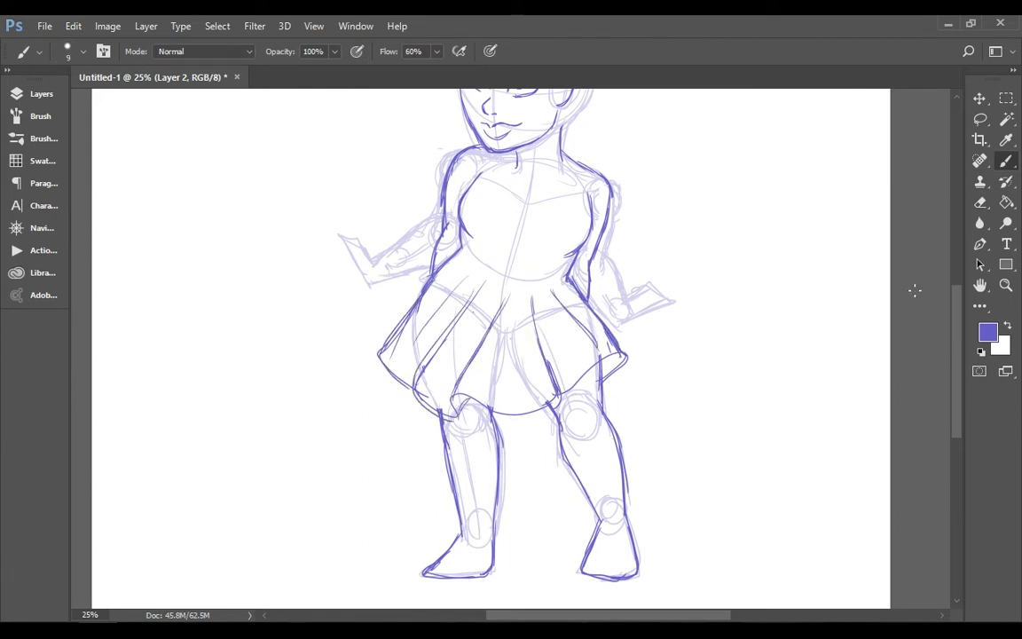
{"action": "left_click", "coordinate": [980, 202]}
{"action": "mouse_move", "coordinate": [564, 390]}
{"action": "left_mouse_down"}
{"action": "mouse_move", "coordinate": [591, 365]}
{"action": "mouse_move", "coordinate": [587, 387]}
{"action": "mouse_move", "coordinate": [568, 398]}
{"action": "left_mouse_up"}
{"action": "left_click", "coordinate": [1010, 164]}
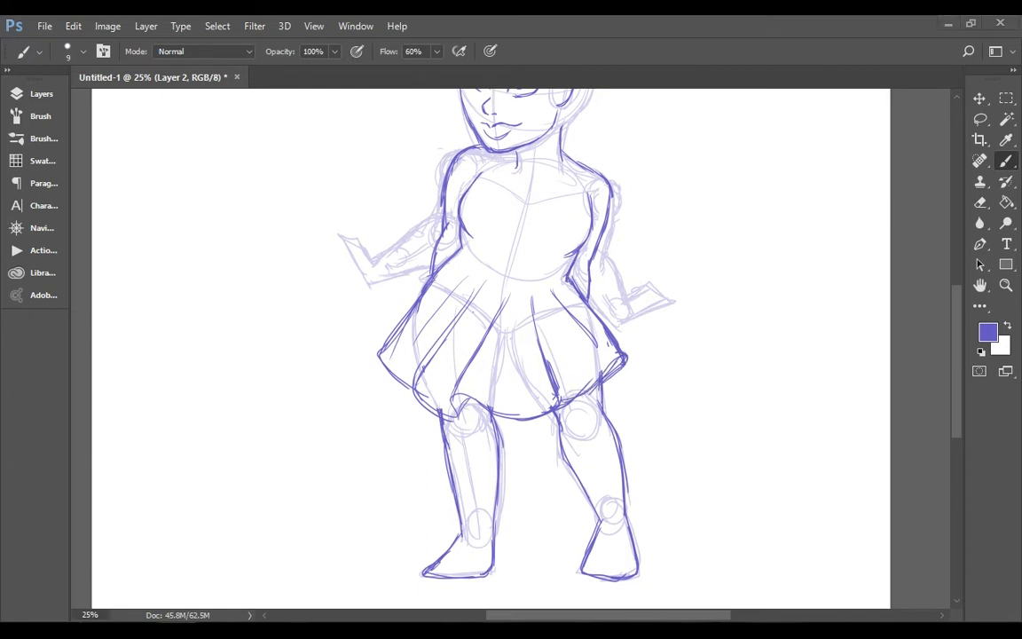
Hide the sketch layer and try redrawing the skirt's left side with a wider flare and new pleats
{"action": "mouse_move", "coordinate": [958, 317]}
{"action": "left_mouse_down"}
{"action": "mouse_move", "coordinate": [959, 336]}
{"action": "mouse_move", "coordinate": [956, 264]}
{"action": "mouse_move", "coordinate": [956, 300]}
{"action": "left_mouse_up"}
{"action": "left_click", "coordinate": [41, 94]}
{"action": "left_click", "coordinate": [82, 215]}
{"action": "left_click", "coordinate": [40, 94]}
{"action": "left_click", "coordinate": [981, 203]}
{"action": "mouse_move", "coordinate": [383, 404]}
{"action": "left_mouse_down"}
{"action": "mouse_move", "coordinate": [424, 349]}
{"action": "mouse_move", "coordinate": [423, 463]}
{"action": "mouse_move", "coordinate": [428, 406]}
{"action": "left_mouse_up"}
{"action": "left_click", "coordinate": [1010, 162]}
{"action": "left_click_drag", "start_coordinate": [433, 328], "coordinate": [383, 366]}
{"action": "left_click_drag", "start_coordinate": [435, 329], "coordinate": [391, 366]}
{"action": "left_click_drag", "start_coordinate": [465, 329], "coordinate": [397, 414]}
{"action": "left_click_drag", "start_coordinate": [399, 413], "coordinate": [450, 452]}
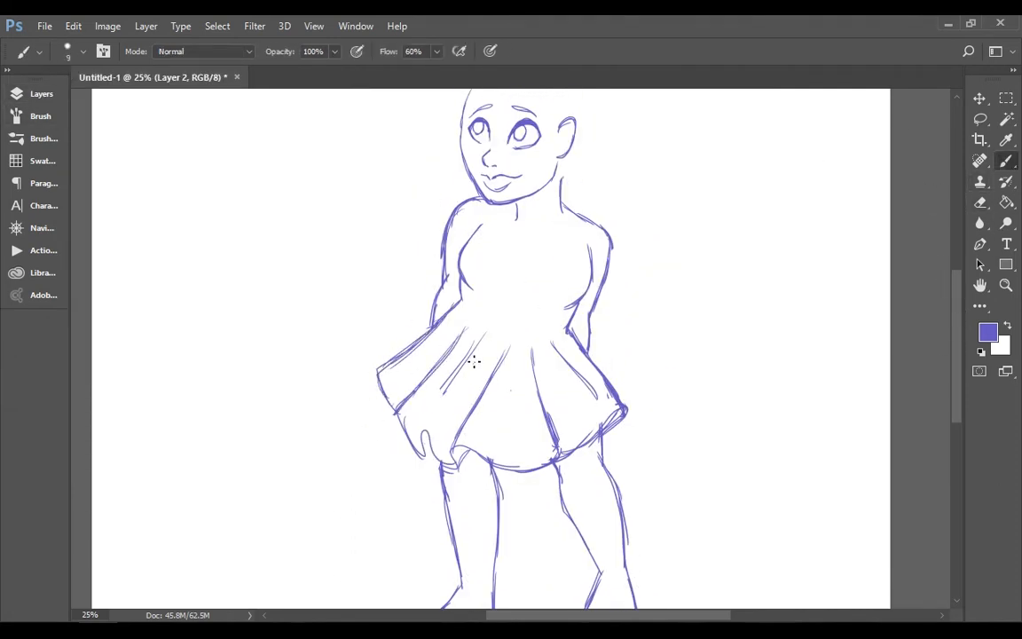
{"action": "left_click_drag", "start_coordinate": [480, 337], "coordinate": [423, 428]}
{"action": "key", "text": "ctrl+alt+z"}
{"action": "key", "text": "ctrl+alt+z"}
{"action": "key", "text": "ctrl+alt+z"}
Erase the skirt's left half and the pleat right of centre, and show the sketch layer again
{"action": "left_click", "coordinate": [981, 202]}
{"action": "left_click_drag", "start_coordinate": [482, 336], "coordinate": [444, 389]}
{"action": "left_click_drag", "start_coordinate": [444, 337], "coordinate": [385, 397]}
{"action": "left_click_drag", "start_coordinate": [430, 449], "coordinate": [449, 471]}
{"action": "left_click_drag", "start_coordinate": [461, 460], "coordinate": [457, 445]}
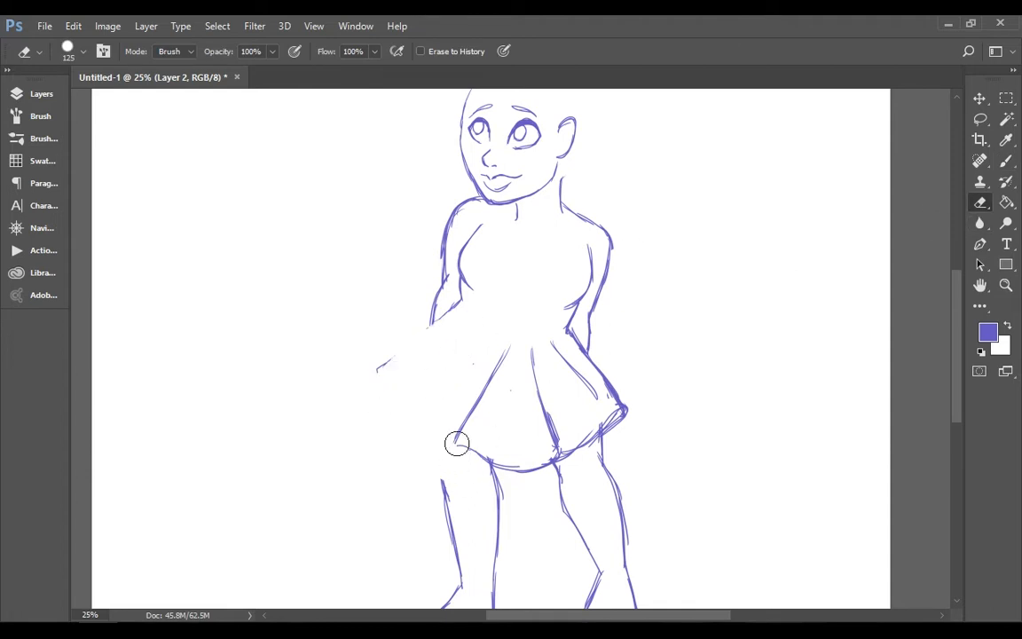
{"action": "left_click", "coordinate": [982, 120]}
{"action": "left_click", "coordinate": [981, 203]}
{"action": "left_click_drag", "start_coordinate": [535, 354], "coordinate": [557, 458]}
{"action": "left_click", "coordinate": [1006, 162]}
{"action": "left_click", "coordinate": [53, 94]}
{"action": "left_click", "coordinate": [83, 215]}
{"action": "left_click", "coordinate": [53, 94]}
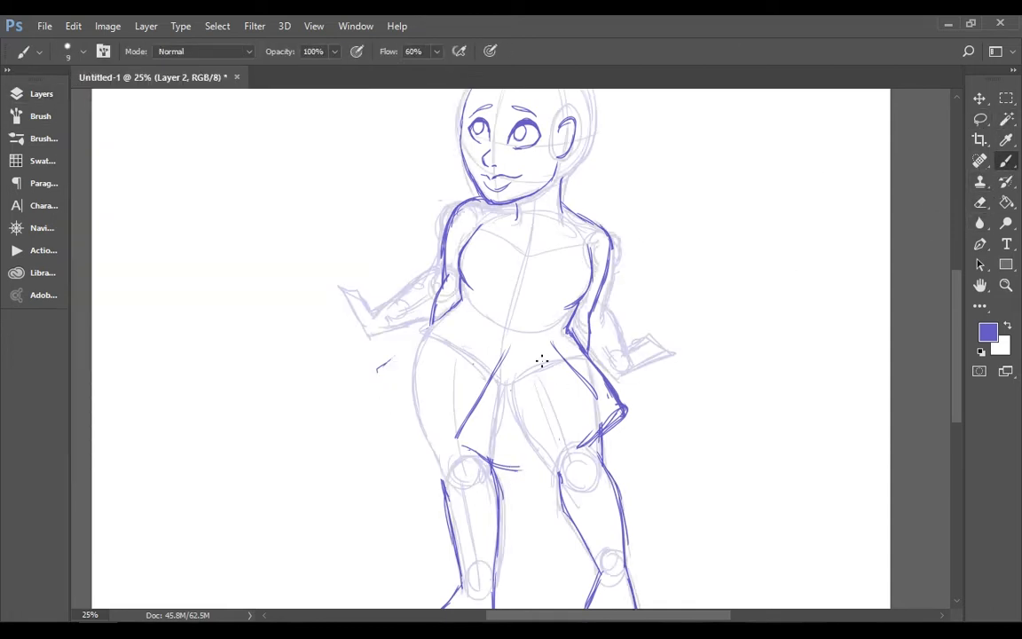
Erase the remaining front pleats and hem, and redraw the left front pleat with a curled hem
{"action": "left_click", "coordinate": [981, 202]}
{"action": "left_click_drag", "start_coordinate": [548, 337], "coordinate": [597, 396]}
{"action": "left_click_drag", "start_coordinate": [499, 367], "coordinate": [458, 438]}
{"action": "mouse_move", "coordinate": [463, 447]}
{"action": "left_mouse_down"}
{"action": "mouse_move", "coordinate": [500, 471]}
{"action": "mouse_move", "coordinate": [522, 468]}
{"action": "left_mouse_up"}
{"action": "mouse_move", "coordinate": [501, 362]}
{"action": "left_mouse_down"}
{"action": "mouse_move", "coordinate": [510, 344]}
{"action": "mouse_move", "coordinate": [446, 426]}
{"action": "mouse_move", "coordinate": [545, 431]}
{"action": "left_mouse_up"}
{"action": "key", "text": "b"}
{"action": "key", "text": "ctrl+z"}
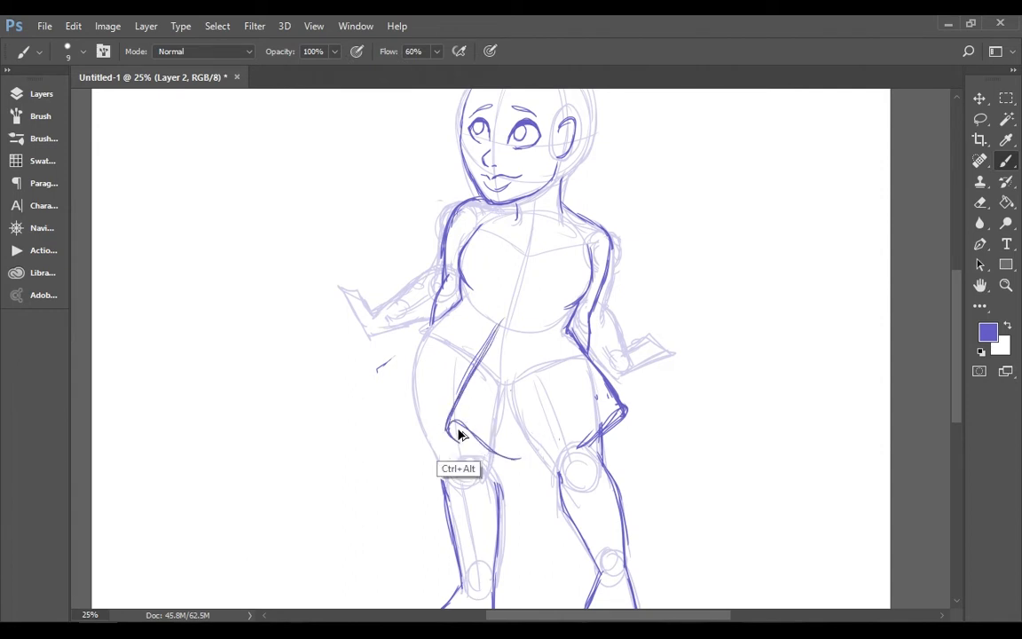
Duplicate the lassoed front pleat, flip the copy horizontally and place it as the skirt's matching right pleat
{"action": "key", "text": "l"}
{"action": "left_click_drag", "start_coordinate": [520, 303], "coordinate": [518, 286]}
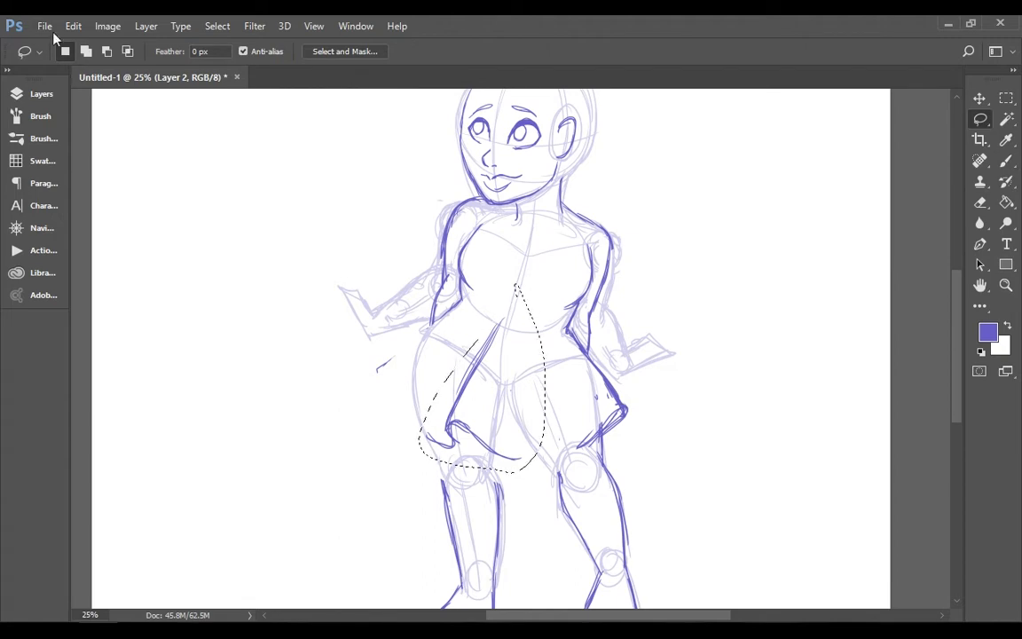
{"action": "left_click", "coordinate": [74, 26]}
{"action": "left_click", "coordinate": [249, 147]}
{"action": "key", "text": "ctrl+t"}
{"action": "left_click", "coordinate": [74, 27]}
{"action": "mouse_move", "coordinate": [222, 349]}
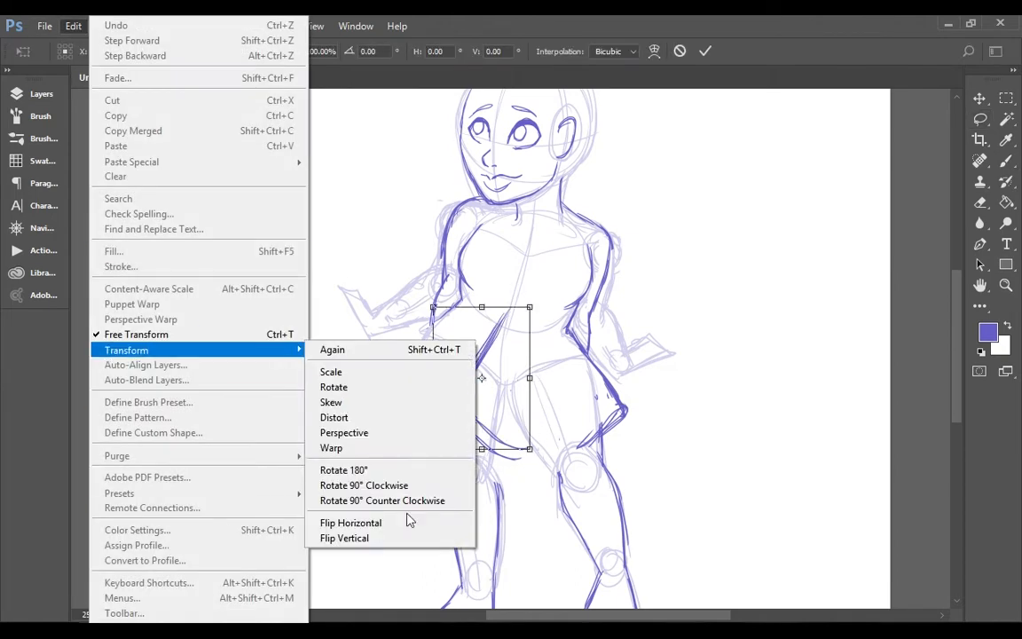
{"action": "left_click", "coordinate": [406, 523]}
{"action": "left_click_drag", "start_coordinate": [510, 426], "coordinate": [572, 413]}
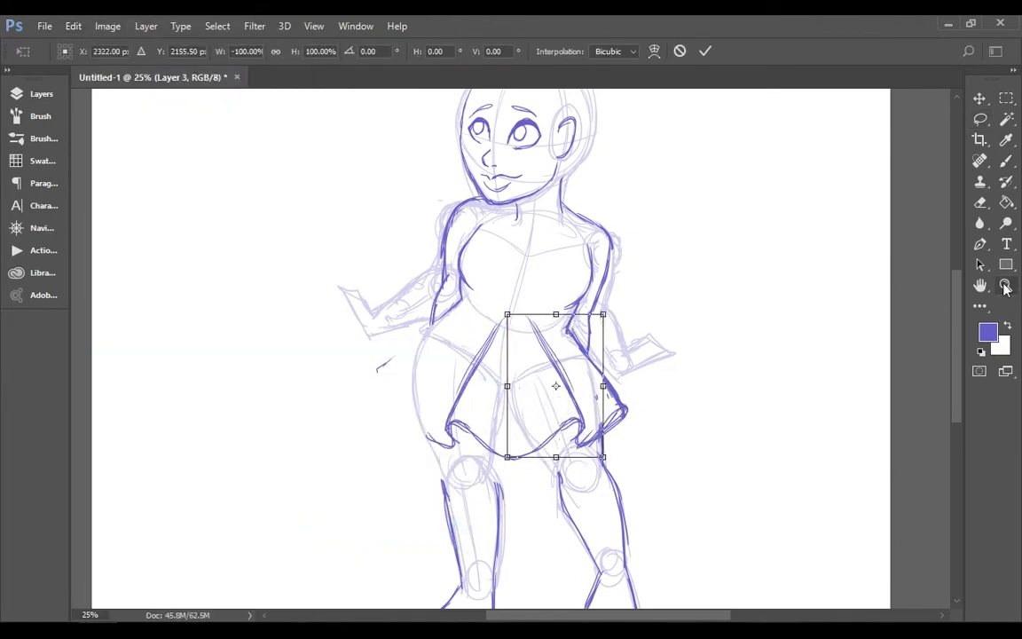
Apply the transform and merge the mirrored pleat's layer down into the line art on Layer 2
{"action": "key", "text": "e"}
{"action": "left_click", "coordinate": [466, 266]}
{"action": "left_click", "coordinate": [40, 94]}
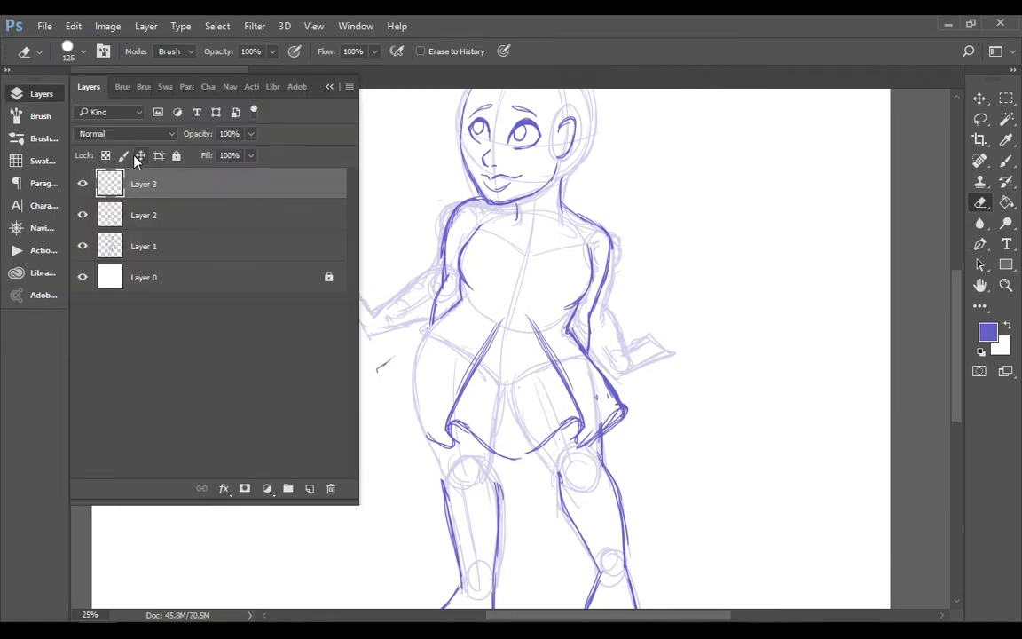
{"action": "left_click", "coordinate": [146, 25]}
{"action": "left_click", "coordinate": [191, 562]}
{"action": "left_click", "coordinate": [83, 184]}
{"action": "left_click", "coordinate": [82, 184]}
{"action": "left_click", "coordinate": [643, 272]}
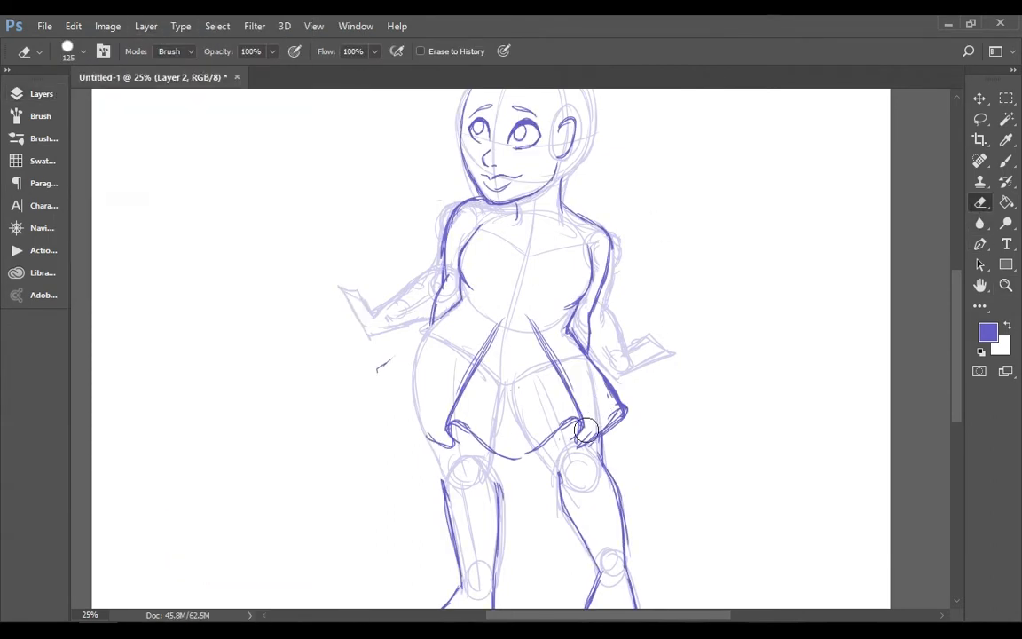
Erase the messy lines at the skirt's right corner and redraw its side edge and hem cleanly up to the mirrored pleat
{"action": "left_click", "coordinate": [1007, 161]}
{"action": "left_click_drag", "start_coordinate": [586, 430], "coordinate": [597, 443]}
{"action": "left_click", "coordinate": [984, 203]}
{"action": "left_click_drag", "start_coordinate": [611, 383], "coordinate": [599, 435]}
{"action": "left_click", "coordinate": [1006, 161]}
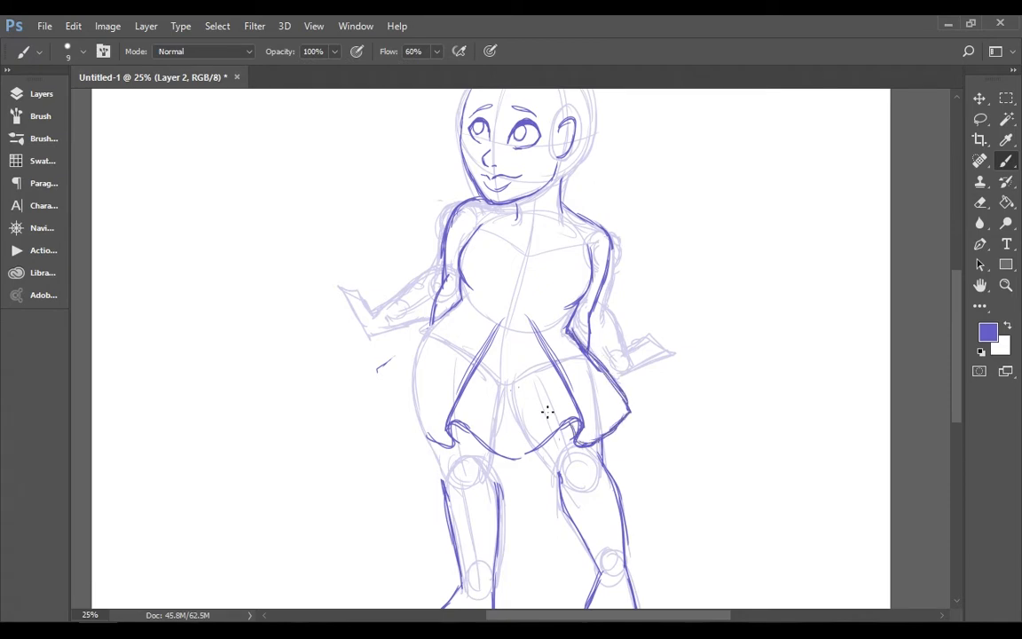
Copy the lassoed outer section of the skirt's right side and paste it as a new layer
{"action": "left_click", "coordinate": [981, 119]}
{"action": "mouse_move", "coordinate": [582, 337]}
{"action": "left_mouse_down"}
{"action": "mouse_move", "coordinate": [599, 466]}
{"action": "mouse_move", "coordinate": [590, 339]}
{"action": "left_mouse_up"}
{"action": "left_click", "coordinate": [73, 27]}
{"action": "left_click", "coordinate": [97, 127]}
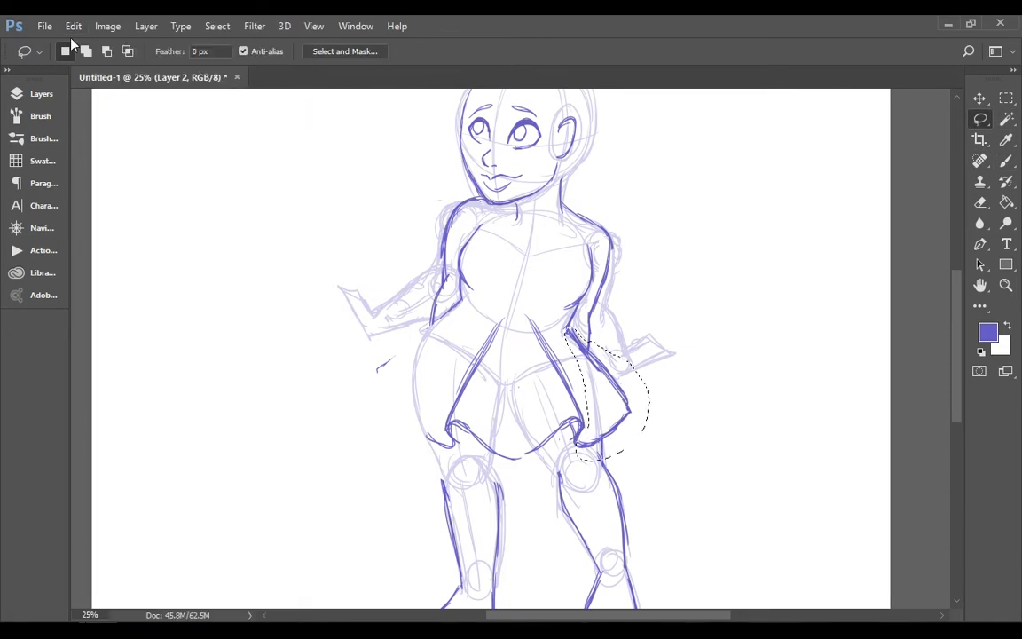
{"action": "left_click", "coordinate": [73, 27]}
{"action": "left_click", "coordinate": [110, 155]}
Flip the pasted skirt section horizontally, move it to the skirt's left side and rotate it to 11°
{"action": "key", "text": "ctrl+t"}
{"action": "left_click", "coordinate": [73, 27]}
{"action": "mouse_move", "coordinate": [228, 347]}
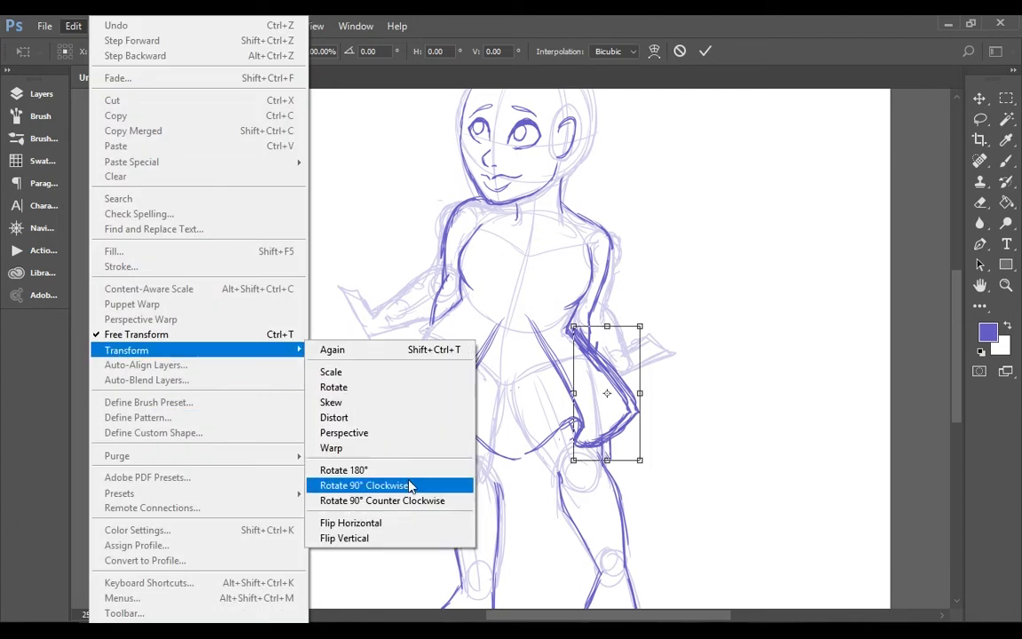
{"action": "left_click", "coordinate": [390, 520]}
{"action": "left_click_drag", "start_coordinate": [627, 401], "coordinate": [431, 401]}
{"action": "left_click_drag", "start_coordinate": [457, 437], "coordinate": [438, 445]}
{"action": "mouse_move", "coordinate": [436, 361]}
{"action": "left_mouse_down"}
{"action": "mouse_move", "coordinate": [426, 361]}
{"action": "mouse_move", "coordinate": [438, 379]}
{"action": "mouse_move", "coordinate": [448, 366]}
{"action": "left_mouse_up"}
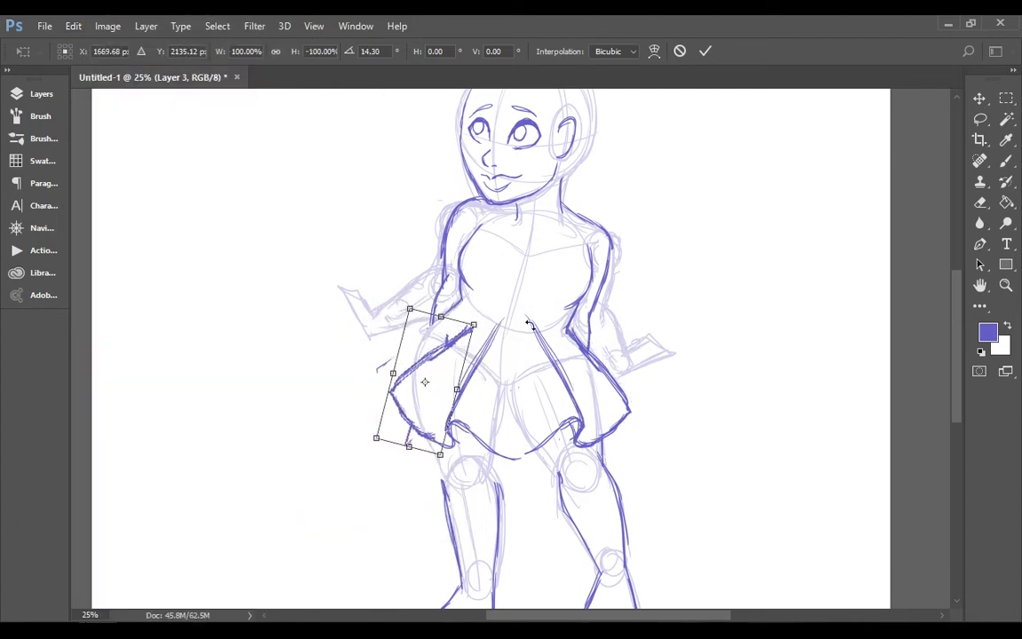
{"action": "left_click_drag", "start_coordinate": [530, 323], "coordinate": [527, 317]}
{"action": "mouse_move", "coordinate": [445, 346]}
{"action": "left_mouse_down"}
{"action": "mouse_move", "coordinate": [431, 335]}
{"action": "mouse_move", "coordinate": [441, 346]}
{"action": "left_mouse_up"}
Apply the transform and merge the flipped skirt side down into Layer 2
{"action": "key", "text": "z"}
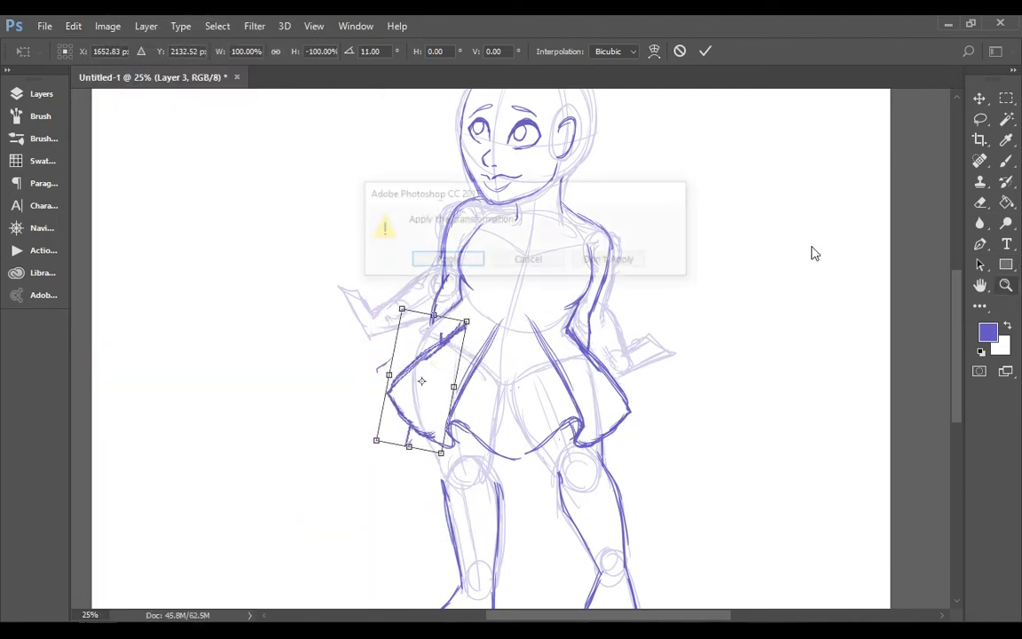
{"action": "key", "text": "Return"}
{"action": "left_click", "coordinate": [45, 91]}
{"action": "left_click", "coordinate": [147, 26]}
{"action": "left_click", "coordinate": [258, 562]}
Erase the stray lines on the skirt's left side and redraw its hem with a back pleat behind it
{"action": "left_click", "coordinate": [980, 203]}
{"action": "left_click_drag", "start_coordinate": [406, 436], "coordinate": [427, 436]}
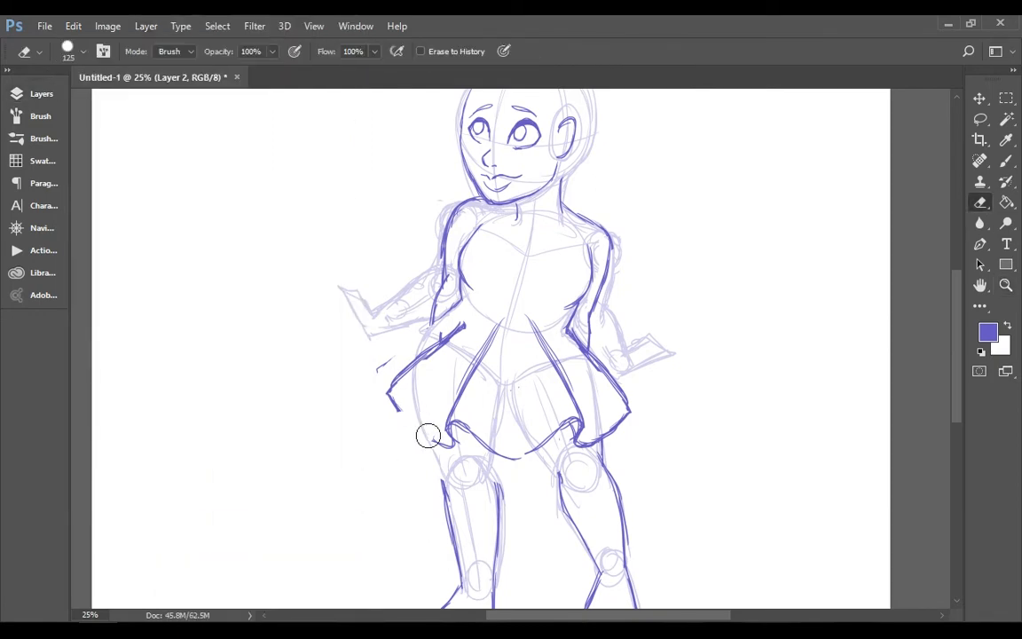
{"action": "left_click_drag", "start_coordinate": [392, 355], "coordinate": [380, 369]}
{"action": "left_click_drag", "start_coordinate": [440, 344], "coordinate": [465, 332]}
{"action": "left_click", "coordinate": [1006, 161]}
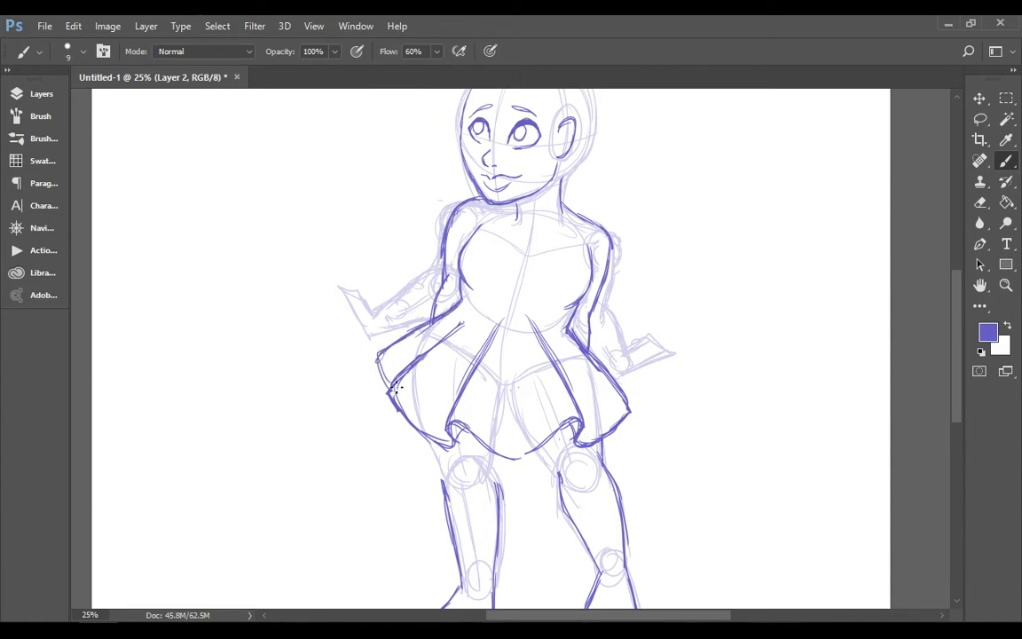
Draw a matching back pleat on the skirt's right side and clean up the pleat lines near the waist
{"action": "left_click", "coordinate": [981, 203]}
{"action": "mouse_move", "coordinate": [591, 341]}
{"action": "left_mouse_down"}
{"action": "mouse_move", "coordinate": [630, 401]}
{"action": "mouse_move", "coordinate": [610, 351]}
{"action": "left_mouse_up"}
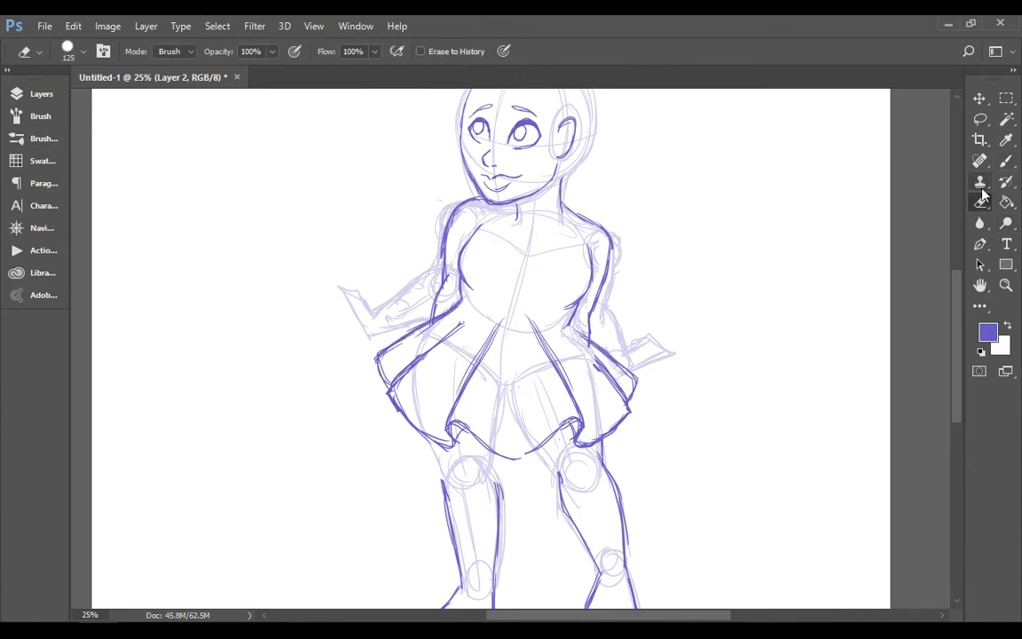
{"action": "left_click", "coordinate": [1007, 160]}
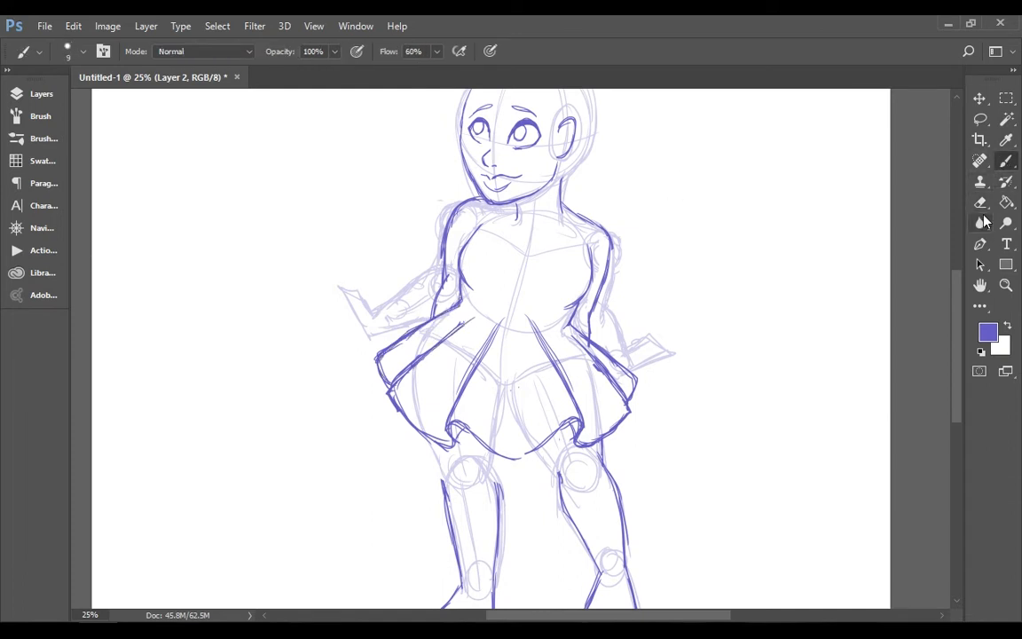
{"action": "left_click", "coordinate": [980, 203]}
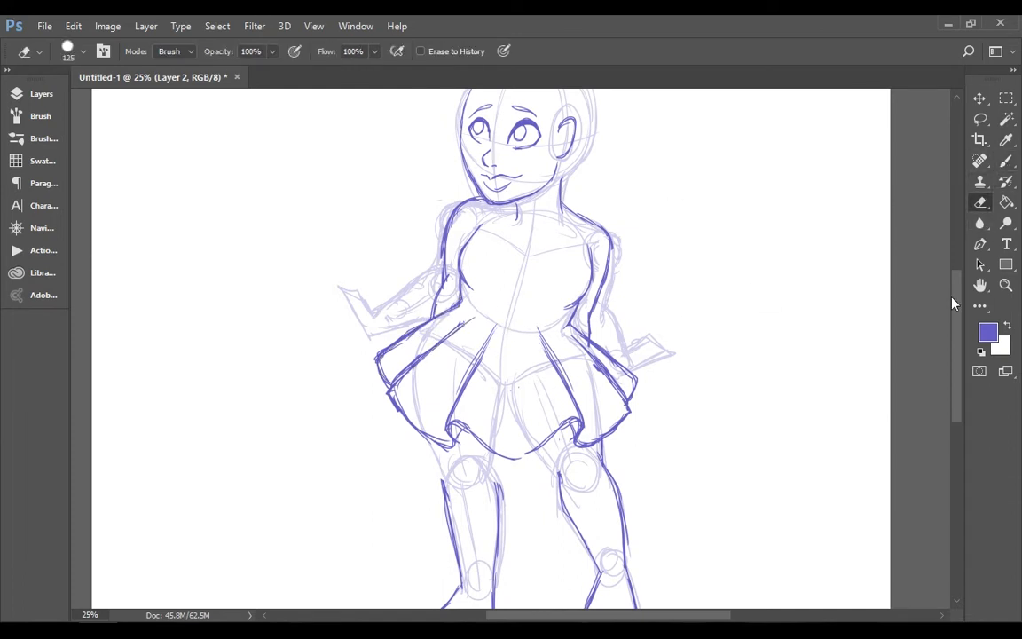
Extend the left leg's outer line up to the skirt hem
{"action": "left_click_drag", "start_coordinate": [954, 303], "coordinate": [954, 321]}
{"action": "left_click", "coordinate": [979, 119]}
{"action": "left_click", "coordinate": [1007, 161]}
{"action": "left_click_drag", "start_coordinate": [430, 380], "coordinate": [448, 433]}
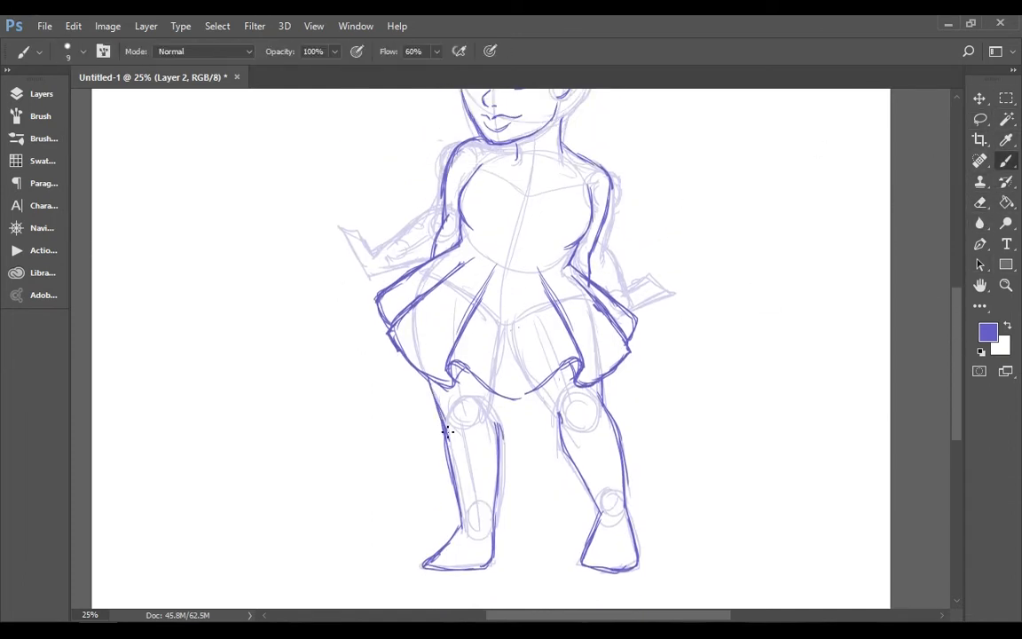
Lasso the right leg and move it inward beneath the skirt with Free Transform
{"action": "key", "text": "l"}
{"action": "mouse_move", "coordinate": [532, 386]}
{"action": "left_mouse_down"}
{"action": "mouse_move", "coordinate": [650, 422]}
{"action": "mouse_move", "coordinate": [575, 383]}
{"action": "left_mouse_up"}
{"action": "key", "text": "ctrl+t"}
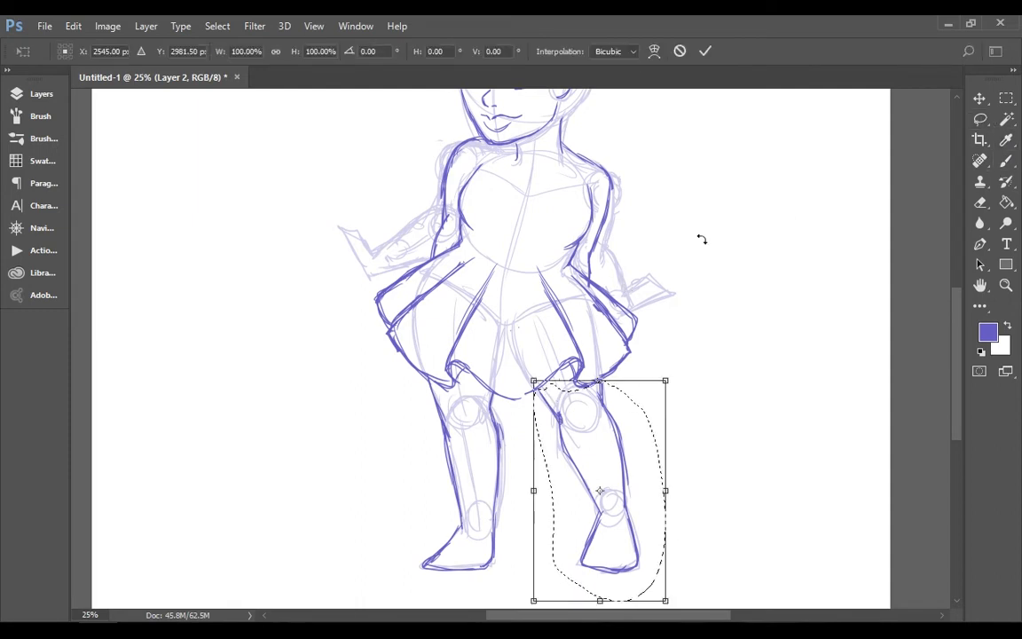
{"action": "left_click", "coordinate": [1007, 223]}
{"action": "key", "text": "ctrl+d"}
{"action": "left_click", "coordinate": [981, 162]}
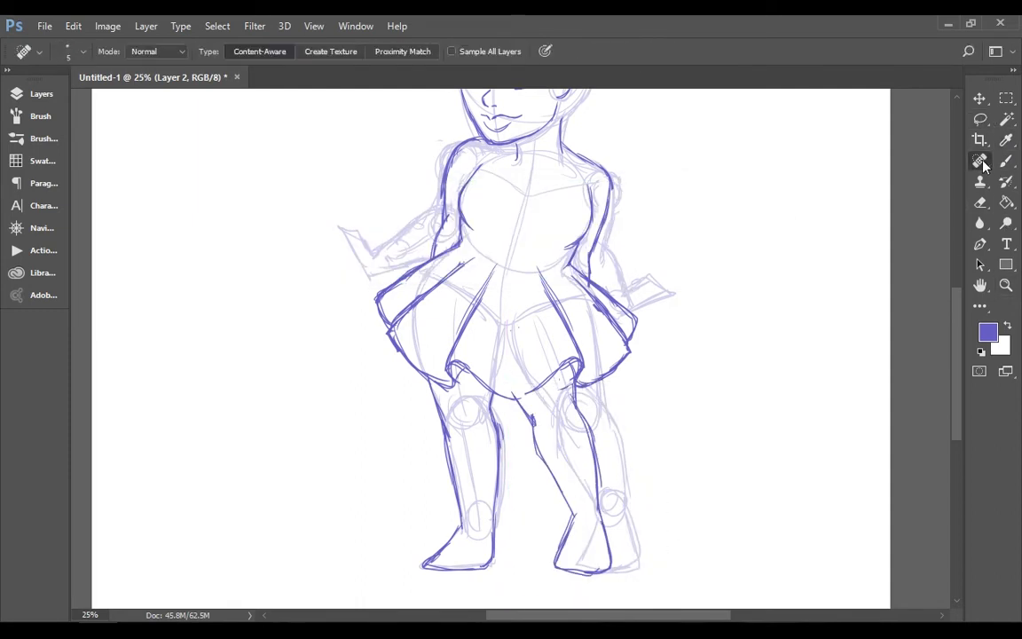
Lasso the left leg, move it inward closer to the other leg, and deselect it
{"action": "left_click", "coordinate": [980, 120]}
{"action": "mouse_move", "coordinate": [430, 385]}
{"action": "left_mouse_down"}
{"action": "mouse_move", "coordinate": [441, 609]}
{"action": "mouse_move", "coordinate": [510, 393]}
{"action": "left_mouse_up"}
{"action": "left_click", "coordinate": [981, 99]}
{"action": "left_click_drag", "start_coordinate": [476, 453], "coordinate": [495, 453]}
{"action": "left_click_drag", "start_coordinate": [506, 455], "coordinate": [491, 456]}
{"action": "key", "text": "ctrl+z"}
{"action": "left_click", "coordinate": [691, 251]}
{"action": "left_click_drag", "start_coordinate": [457, 414], "coordinate": [422, 451]}
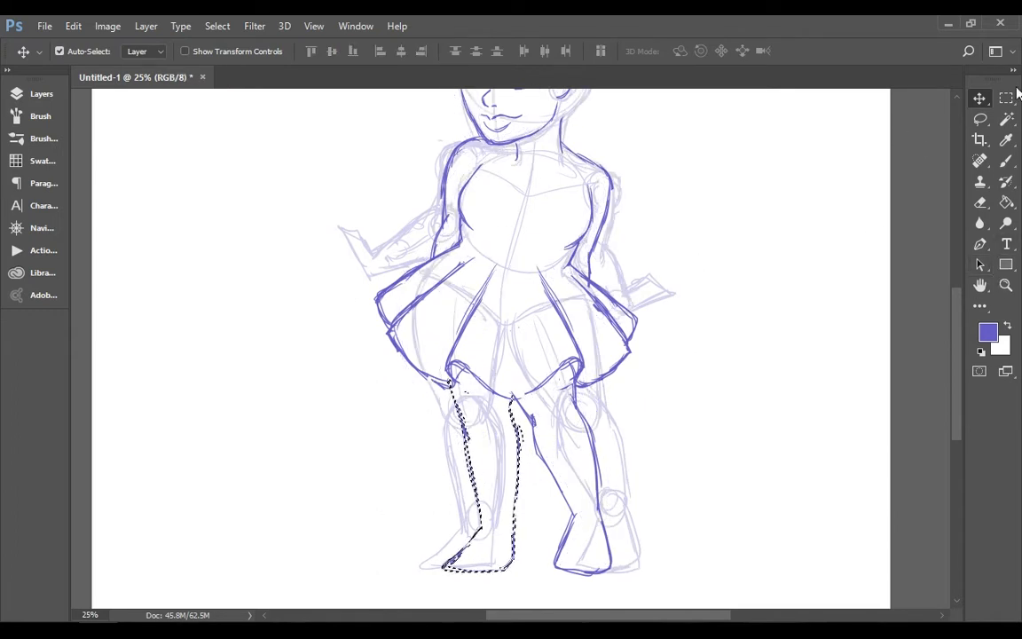
{"action": "left_click", "coordinate": [488, 258]}
Hide the construction sketch on Layer 1 so only the line art shows
{"action": "left_click", "coordinate": [62, 89]}
{"action": "left_click", "coordinate": [53, 93]}
{"action": "left_click", "coordinate": [42, 94]}
{"action": "left_click", "coordinate": [82, 215]}
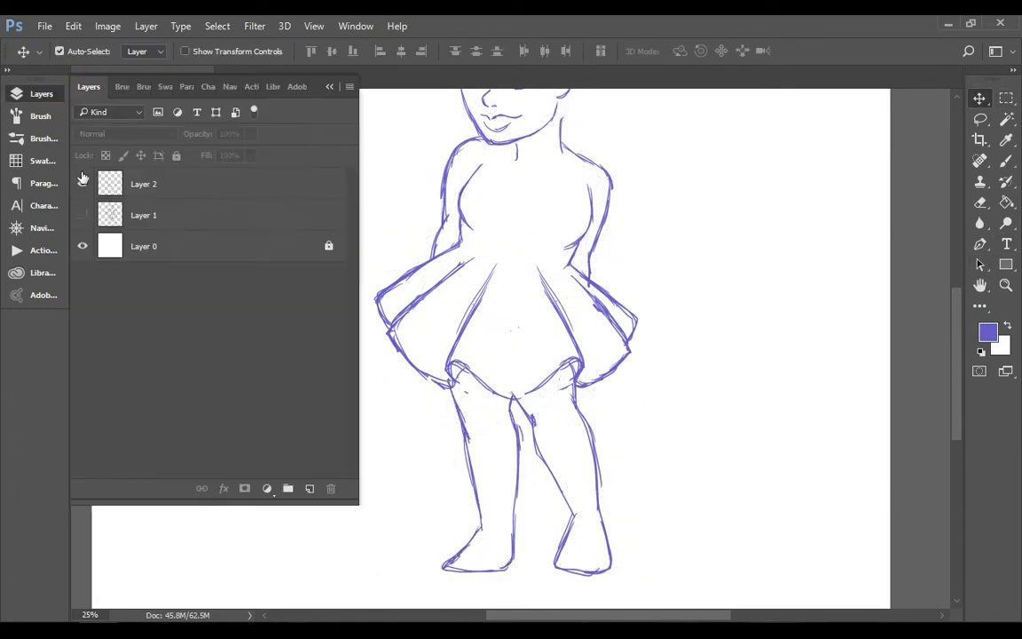
{"action": "left_click", "coordinate": [42, 94]}
Make Layer 2 active and reinforce the outlines of both legs from the hem down with the brush
{"action": "left_click", "coordinate": [1006, 160]}
{"action": "left_click", "coordinate": [41, 93]}
{"action": "left_click", "coordinate": [177, 184]}
{"action": "left_click", "coordinate": [330, 87]}
{"action": "left_click_drag", "start_coordinate": [450, 389], "coordinate": [468, 441]}
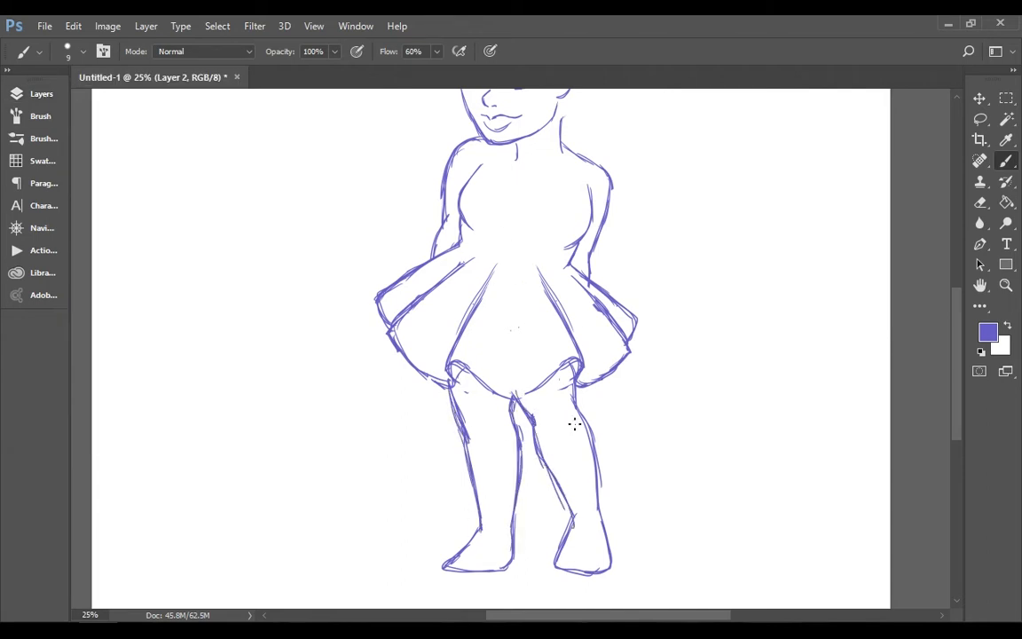
Lasso the left arm, shift it slightly closer to the torso with Free Transform and apply it
{"action": "left_click", "coordinate": [1006, 285]}
{"action": "left_click_drag", "start_coordinate": [940, 155], "coordinate": [915, 152]}
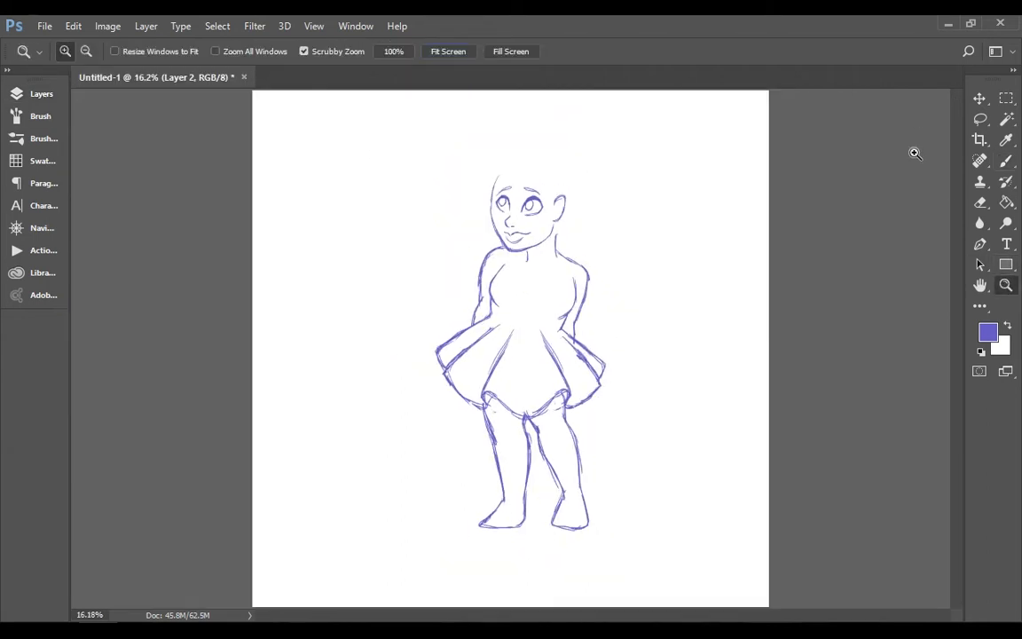
{"action": "key", "text": "l"}
{"action": "left_click_drag", "start_coordinate": [513, 255], "coordinate": [489, 277]}
{"action": "key", "text": "ctrl+t"}
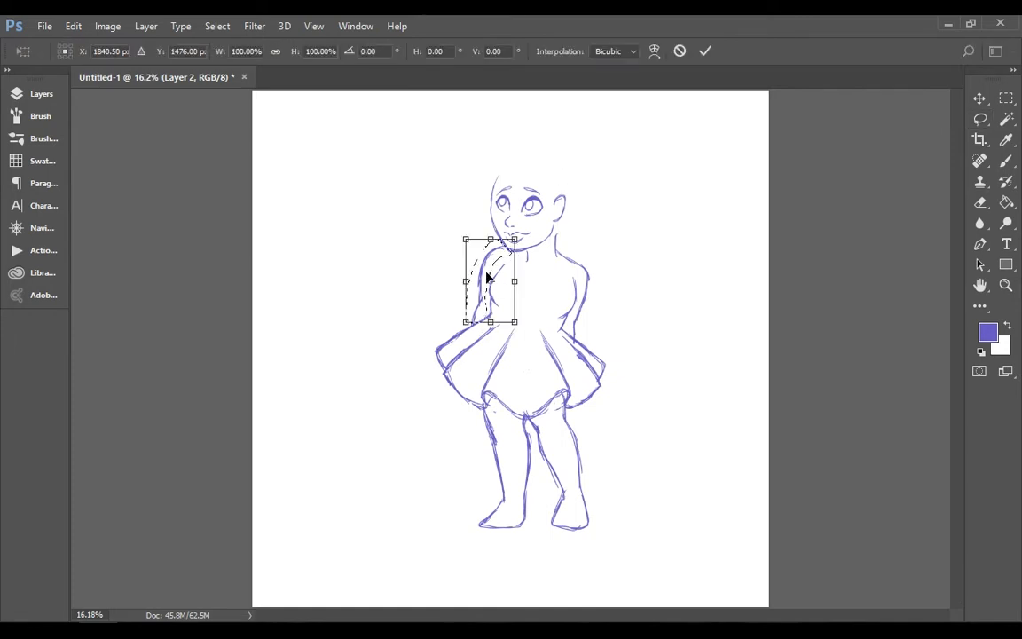
{"action": "left_click", "coordinate": [1008, 257]}
{"action": "key", "text": "Return"}
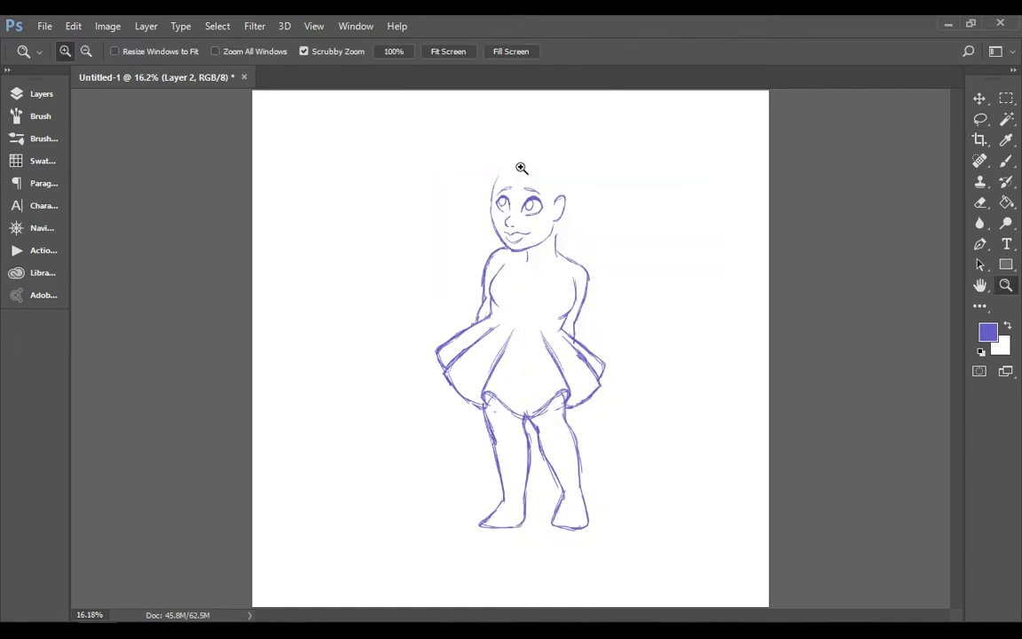
Erase the upper right chest line and redraw it as a smooth curve along the torso
{"action": "double_click", "coordinate": [565, 265]}
{"action": "left_click", "coordinate": [1008, 207]}
{"action": "left_click", "coordinate": [980, 203]}
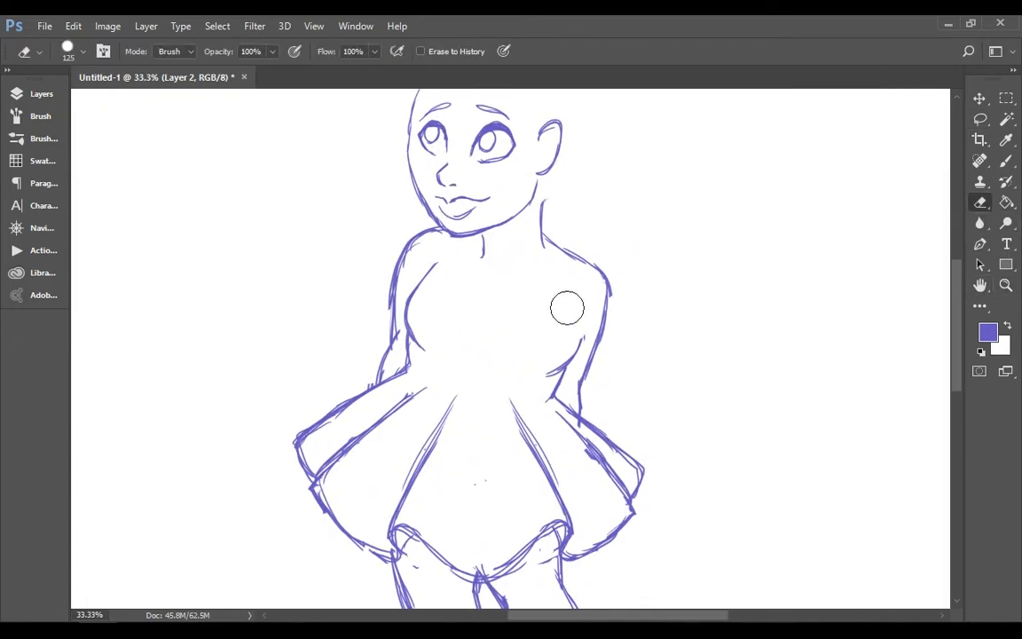
{"action": "left_click", "coordinate": [1006, 162]}
{"action": "mouse_move", "coordinate": [566, 308]}
{"action": "left_mouse_down"}
{"action": "mouse_move", "coordinate": [580, 311]}
{"action": "mouse_move", "coordinate": [563, 369]}
{"action": "left_mouse_up"}
Erase the right shoulder's outer edge and redraw the shoulder and upper arm narrower
{"action": "left_click", "coordinate": [981, 204]}
{"action": "left_click_drag", "start_coordinate": [616, 269], "coordinate": [614, 311]}
{"action": "left_click", "coordinate": [1006, 161]}
{"action": "left_click_drag", "start_coordinate": [545, 235], "coordinate": [599, 346]}
{"action": "left_click_drag", "start_coordinate": [598, 279], "coordinate": [586, 379]}
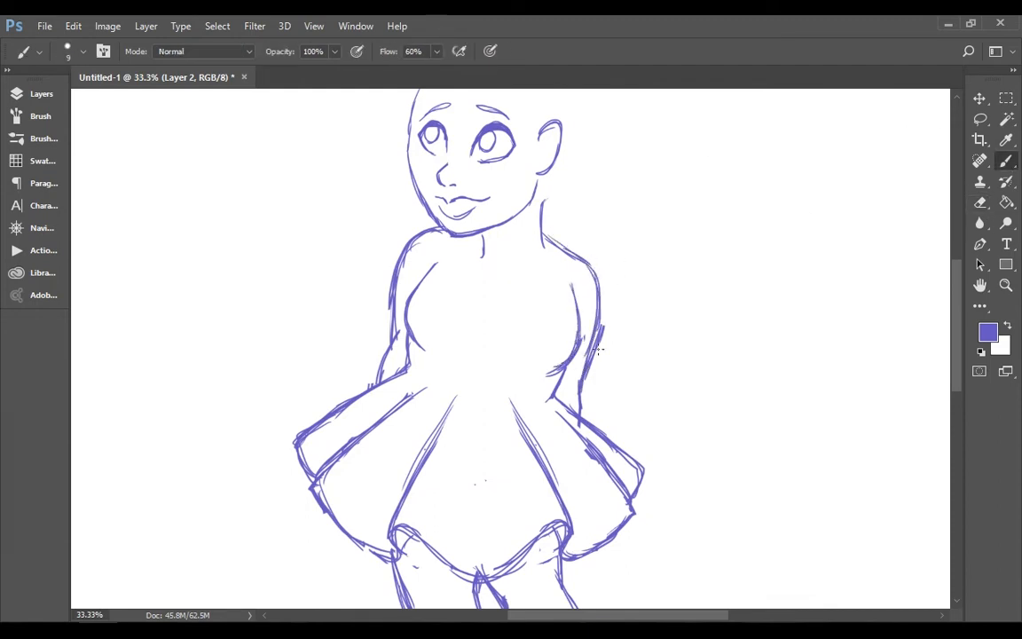
Erase the left shoulder line and redraw it higher, rounding from the jaw into the arm
{"action": "left_click", "coordinate": [981, 203]}
{"action": "left_click_drag", "start_coordinate": [444, 233], "coordinate": [401, 252]}
{"action": "left_click", "coordinate": [1007, 162]}
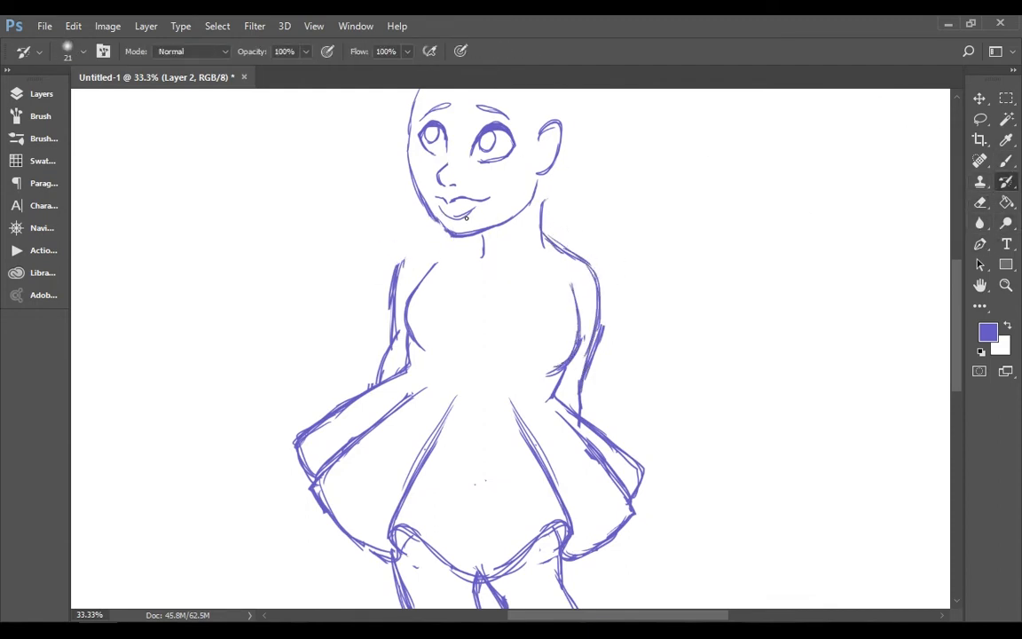
{"action": "left_click", "coordinate": [981, 203]}
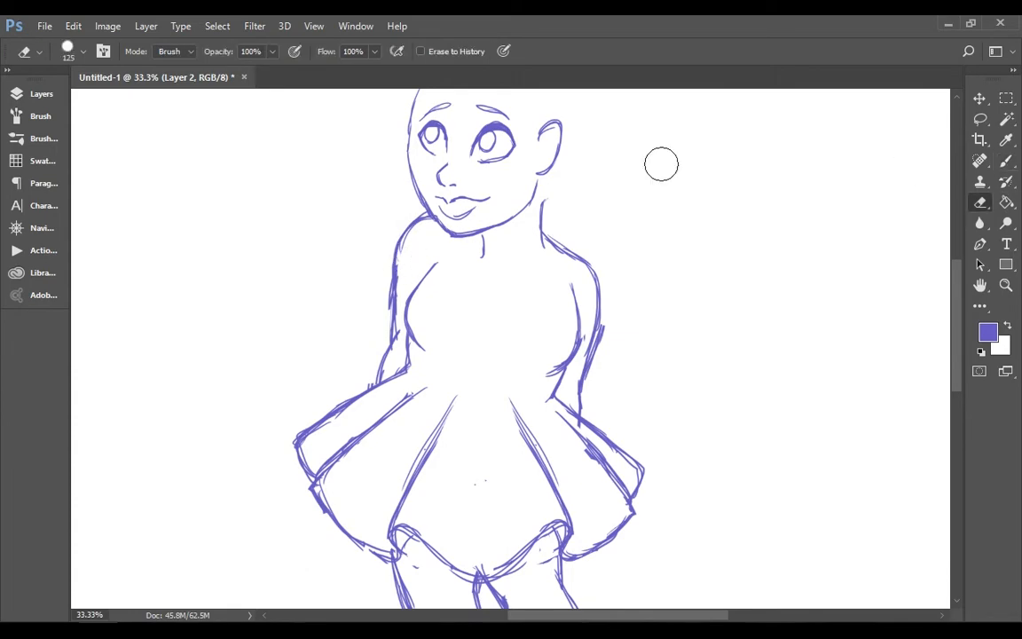
{"action": "mouse_move", "coordinate": [428, 214]}
{"action": "left_mouse_down"}
{"action": "mouse_move", "coordinate": [436, 240]}
{"action": "mouse_move", "coordinate": [396, 246]}
{"action": "left_mouse_up"}
{"action": "left_click", "coordinate": [1006, 161]}
Clean up the right arm's outer edge and extend the left chest line up toward the neck
{"action": "left_click", "coordinate": [980, 203]}
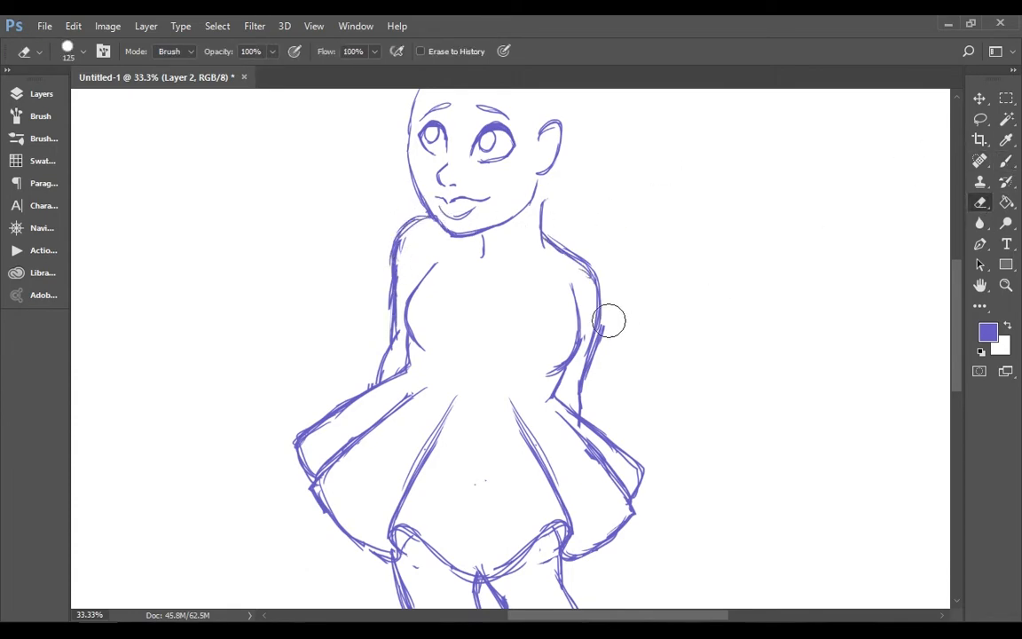
{"action": "left_click_drag", "start_coordinate": [613, 321], "coordinate": [614, 344]}
{"action": "left_click", "coordinate": [1008, 163]}
{"action": "left_click_drag", "start_coordinate": [443, 247], "coordinate": [409, 310]}
Show the Layer 1 sketch and draw the parted fringe with loose strands framing both sides of the face
{"action": "left_click", "coordinate": [42, 95]}
{"action": "left_click", "coordinate": [83, 215]}
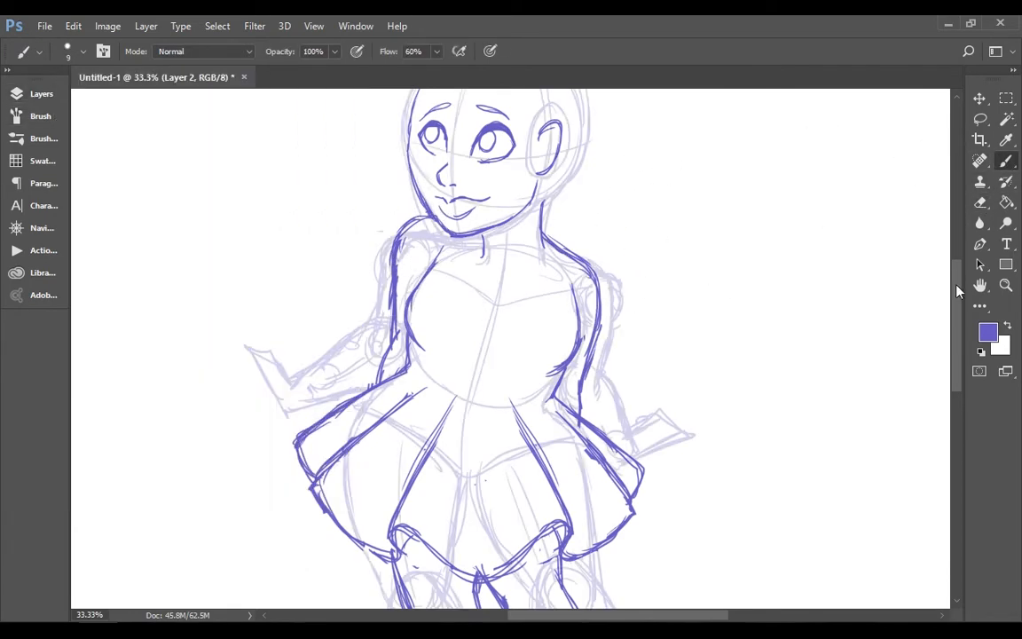
{"action": "left_click_drag", "start_coordinate": [958, 285], "coordinate": [961, 228]}
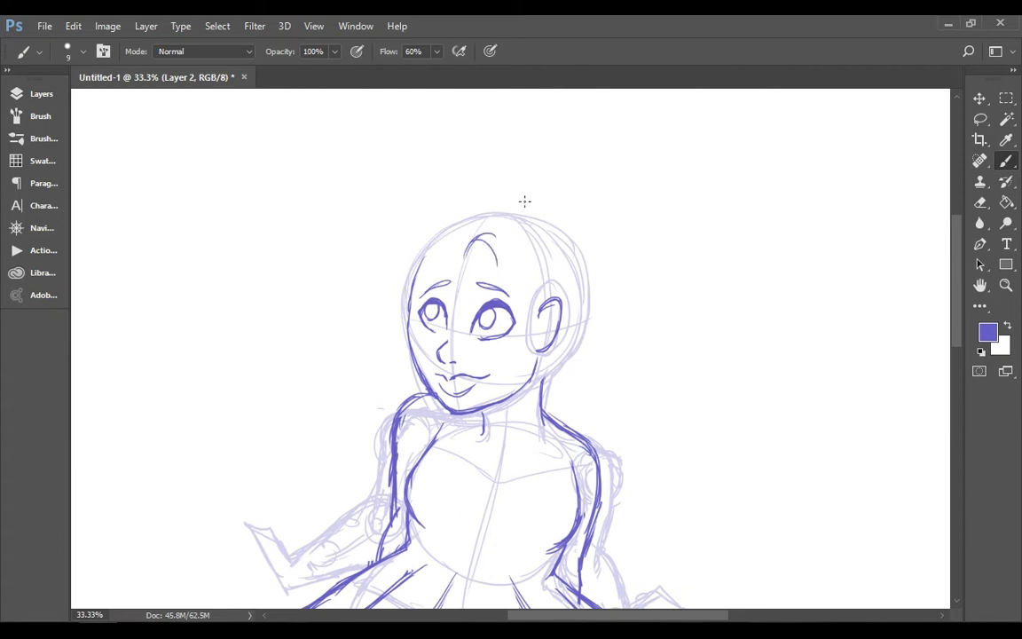
{"action": "key", "text": "ctrl+z"}
{"action": "mouse_move", "coordinate": [531, 313]}
{"action": "left_mouse_down"}
{"action": "mouse_move", "coordinate": [513, 449]}
{"action": "mouse_move", "coordinate": [521, 472]}
{"action": "left_mouse_up"}
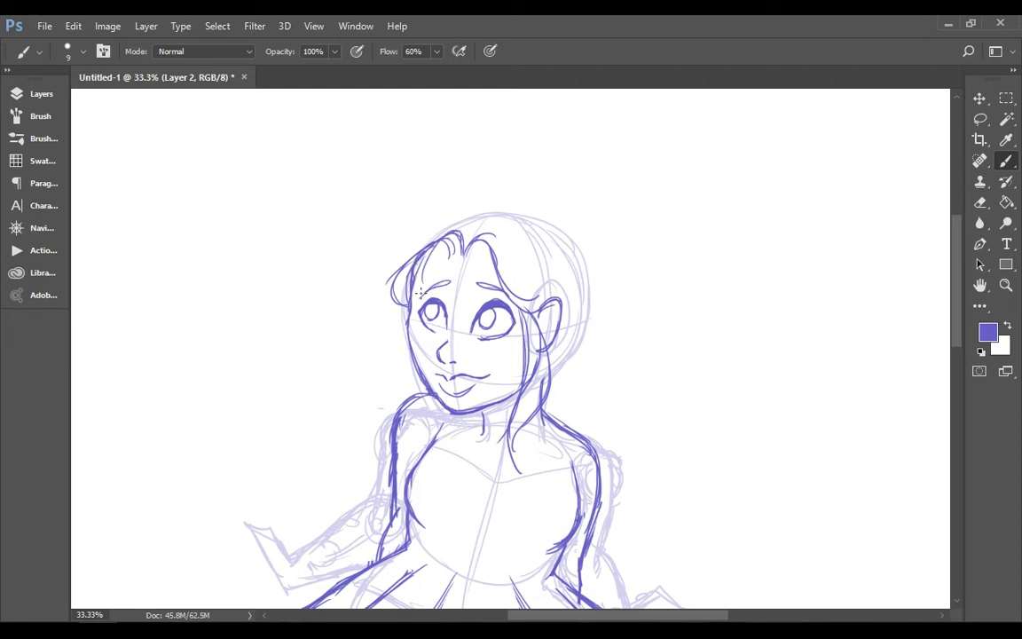
{"action": "left_click_drag", "start_coordinate": [411, 317], "coordinate": [434, 437]}
Draw the right swept section of hair from the parting down to the ear, redoing the rough strokes
{"action": "left_click_drag", "start_coordinate": [469, 230], "coordinate": [528, 276]}
{"action": "left_click_drag", "start_coordinate": [476, 226], "coordinate": [556, 301]}
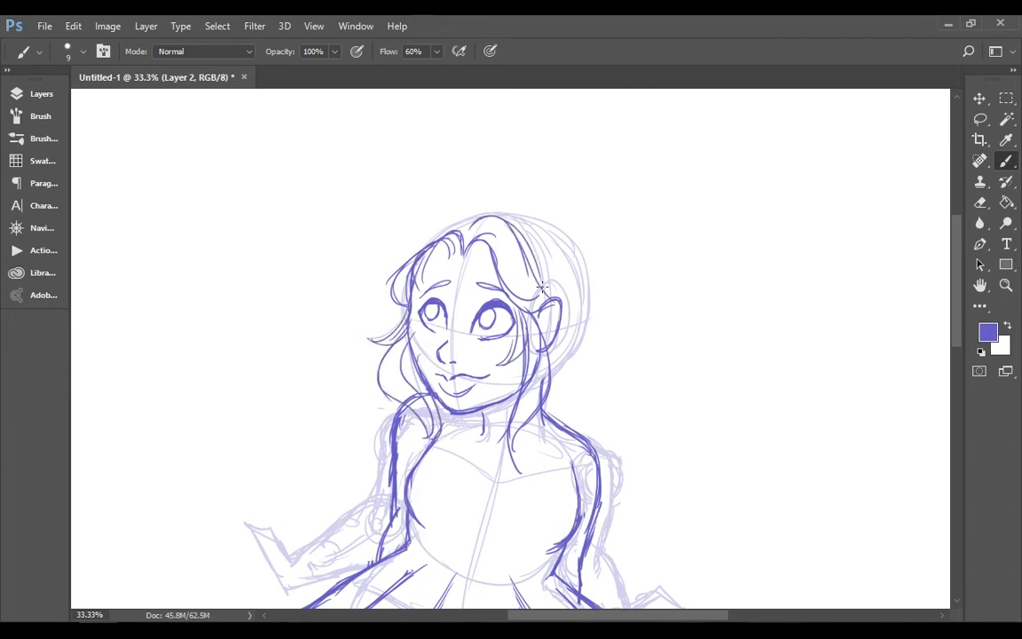
{"action": "key", "text": "ctrl+z"}
{"action": "left_click_drag", "start_coordinate": [486, 236], "coordinate": [549, 300]}
{"action": "left_click_drag", "start_coordinate": [465, 252], "coordinate": [546, 297]}
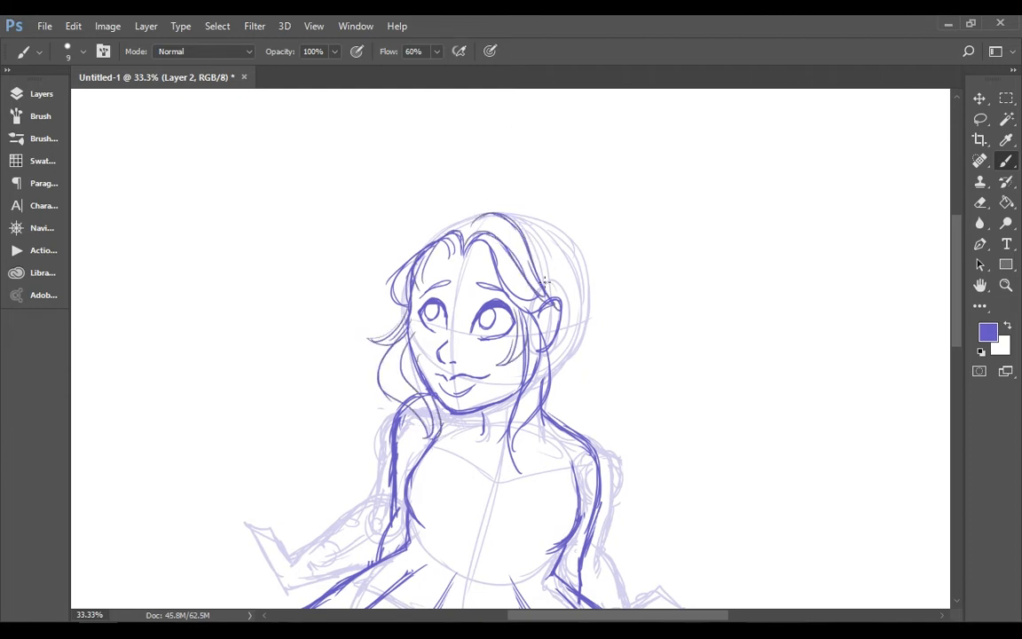
Outline the left hair volume from the parting and the back of the head on the right
{"action": "mouse_move", "coordinate": [465, 222]}
{"action": "left_mouse_down"}
{"action": "mouse_move", "coordinate": [371, 290]}
{"action": "mouse_move", "coordinate": [407, 309]}
{"action": "left_mouse_up"}
{"action": "left_click_drag", "start_coordinate": [463, 218], "coordinate": [403, 310]}
{"action": "mouse_move", "coordinate": [481, 208]}
{"action": "left_mouse_down"}
{"action": "mouse_move", "coordinate": [552, 210]}
{"action": "mouse_move", "coordinate": [581, 412]}
{"action": "left_mouse_up"}
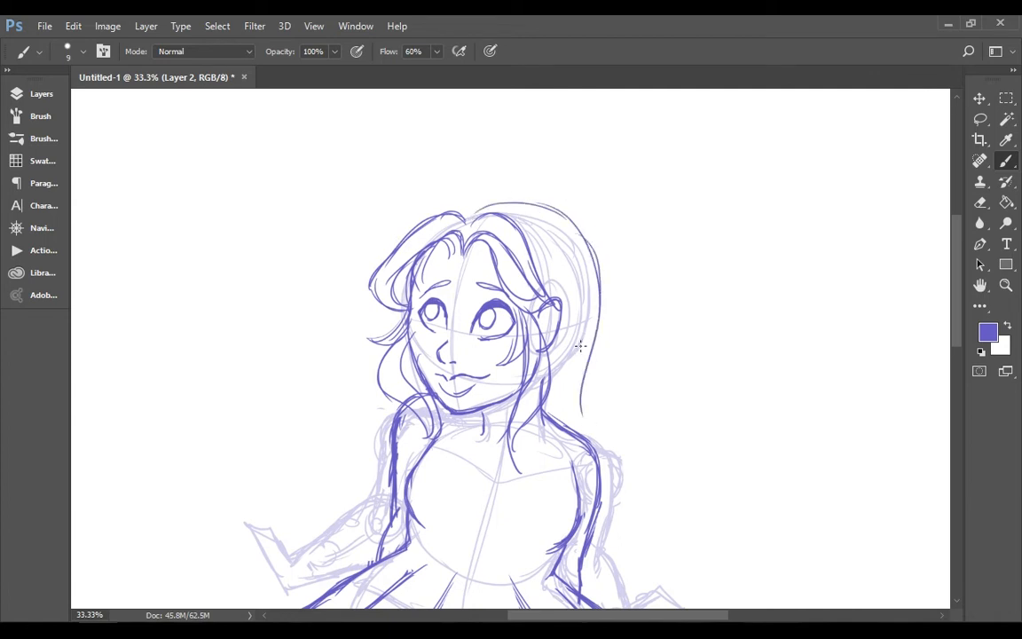
Erase the lower end of the back hair line and redraw it curving in behind the ear to the nape
{"action": "left_click", "coordinate": [980, 202]}
{"action": "left_click_drag", "start_coordinate": [599, 336], "coordinate": [582, 410]}
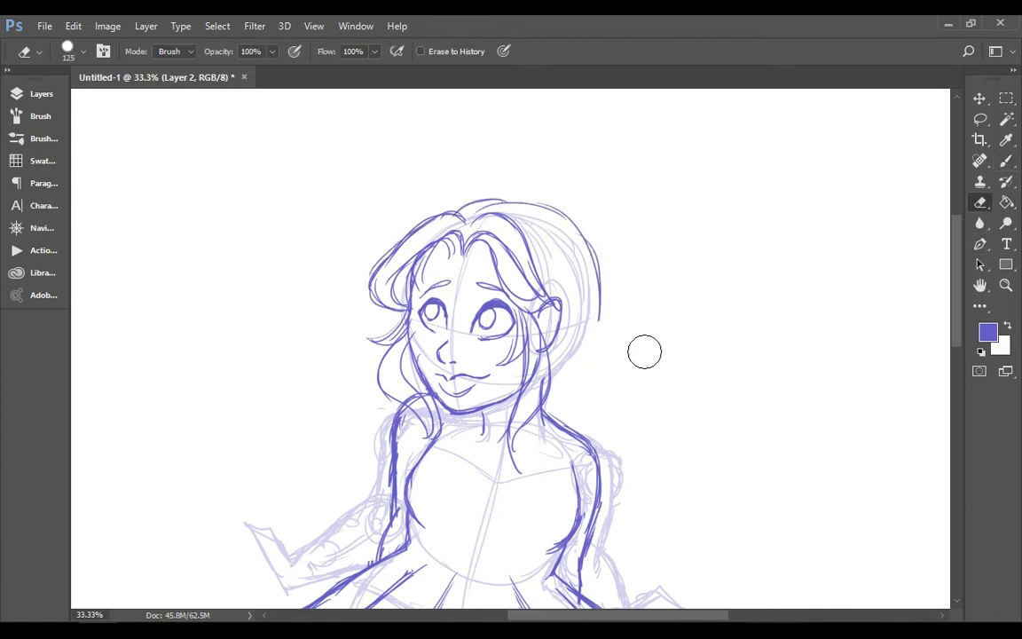
{"action": "left_click", "coordinate": [1007, 161]}
{"action": "left_click_drag", "start_coordinate": [596, 307], "coordinate": [545, 377]}
Draw a high ponytail flowing from the back of the head down to the right shoulder
{"action": "mouse_move", "coordinate": [523, 203]}
{"action": "left_mouse_down"}
{"action": "mouse_move", "coordinate": [589, 252]}
{"action": "mouse_move", "coordinate": [619, 243]}
{"action": "left_mouse_up"}
{"action": "mouse_move", "coordinate": [583, 229]}
{"action": "left_mouse_down"}
{"action": "mouse_move", "coordinate": [628, 236]}
{"action": "mouse_move", "coordinate": [624, 410]}
{"action": "left_mouse_up"}
{"action": "key", "text": "ctrl+z"}
{"action": "left_click_drag", "start_coordinate": [587, 238], "coordinate": [598, 431]}
{"action": "left_click_drag", "start_coordinate": [602, 280], "coordinate": [611, 442]}
{"action": "left_click_drag", "start_coordinate": [568, 357], "coordinate": [596, 437]}
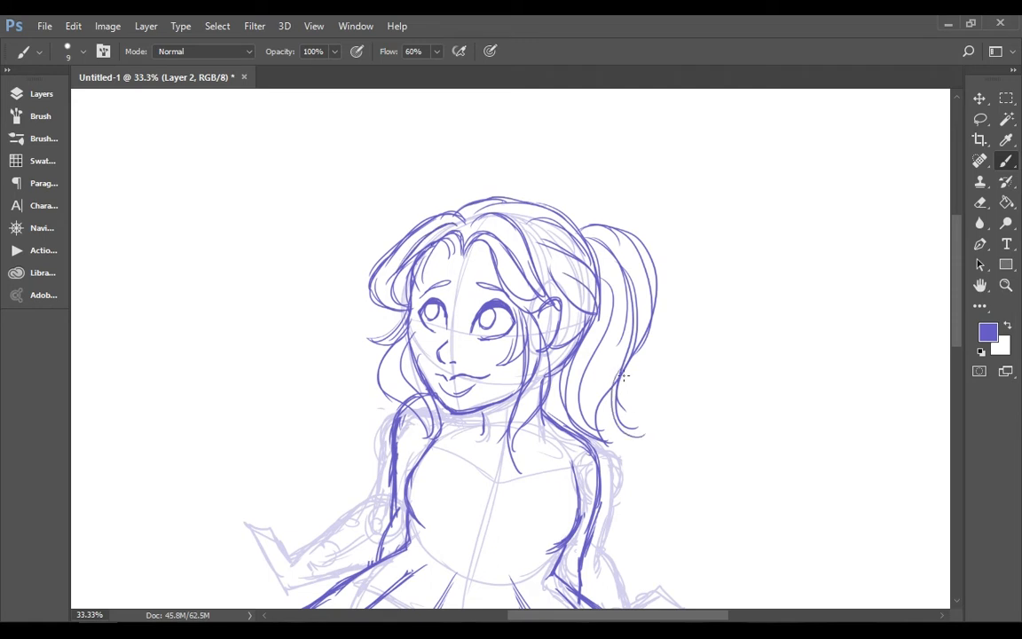
Add curled tips at the ponytail's end and thicken its outline and inner strands
{"action": "left_click_drag", "start_coordinate": [619, 387], "coordinate": [631, 490]}
{"action": "mouse_move", "coordinate": [621, 426]}
{"action": "left_mouse_down"}
{"action": "mouse_move", "coordinate": [643, 476]}
{"action": "mouse_move", "coordinate": [631, 468]}
{"action": "left_mouse_up"}
{"action": "left_click_drag", "start_coordinate": [632, 446], "coordinate": [609, 473]}
{"action": "left_click_drag", "start_coordinate": [644, 437], "coordinate": [625, 493]}
{"action": "left_click_drag", "start_coordinate": [621, 385], "coordinate": [613, 433]}
{"action": "left_click_drag", "start_coordinate": [611, 273], "coordinate": [586, 430]}
{"action": "left_click_drag", "start_coordinate": [593, 238], "coordinate": [598, 428]}
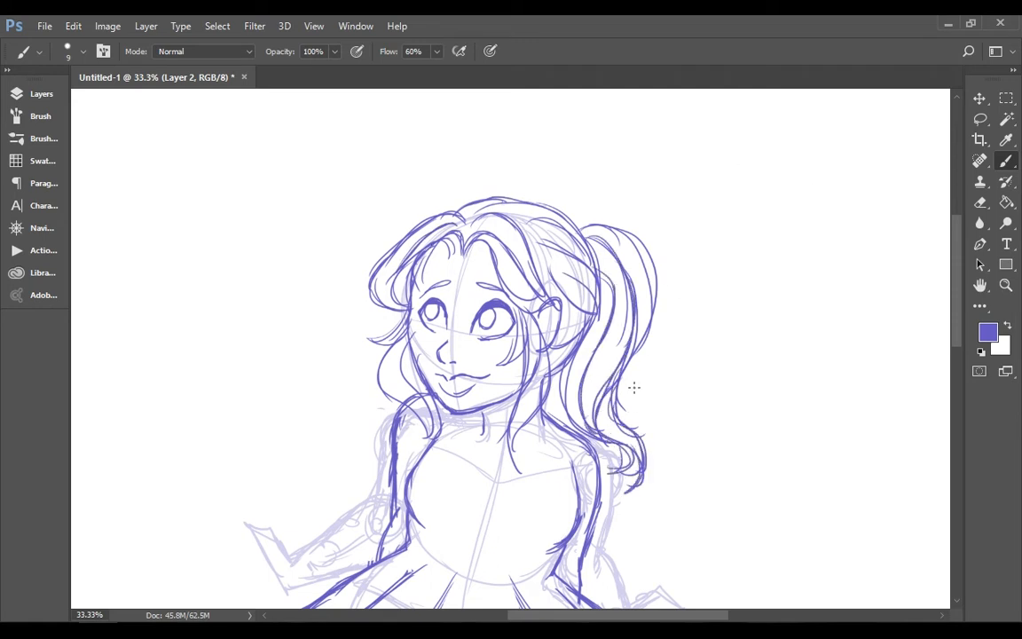
{"action": "left_click_drag", "start_coordinate": [657, 291], "coordinate": [612, 432]}
Hide the Layer 1 sketch to leave the inked character with her new hair on its own
{"action": "left_click", "coordinate": [1005, 284]}
{"action": "left_click", "coordinate": [1006, 162]}
{"action": "left_click", "coordinate": [1009, 289]}
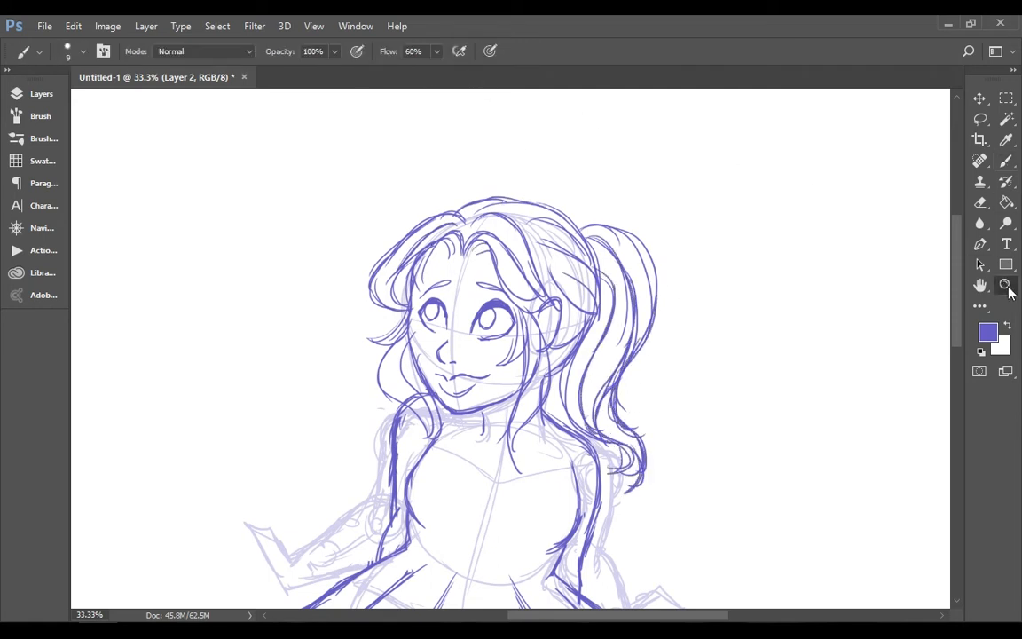
{"action": "left_click", "coordinate": [450, 51]}
{"action": "left_click", "coordinate": [40, 93]}
{"action": "left_click", "coordinate": [83, 215]}
{"action": "left_click", "coordinate": [41, 93]}
Draw the dress's sweetheart neckline across the chest and the neck line behind the left hair strand
{"action": "left_click", "coordinate": [524, 253]}
{"action": "left_click", "coordinate": [523, 253]}
{"action": "left_click", "coordinate": [524, 253]}
{"action": "left_click", "coordinate": [1007, 162]}
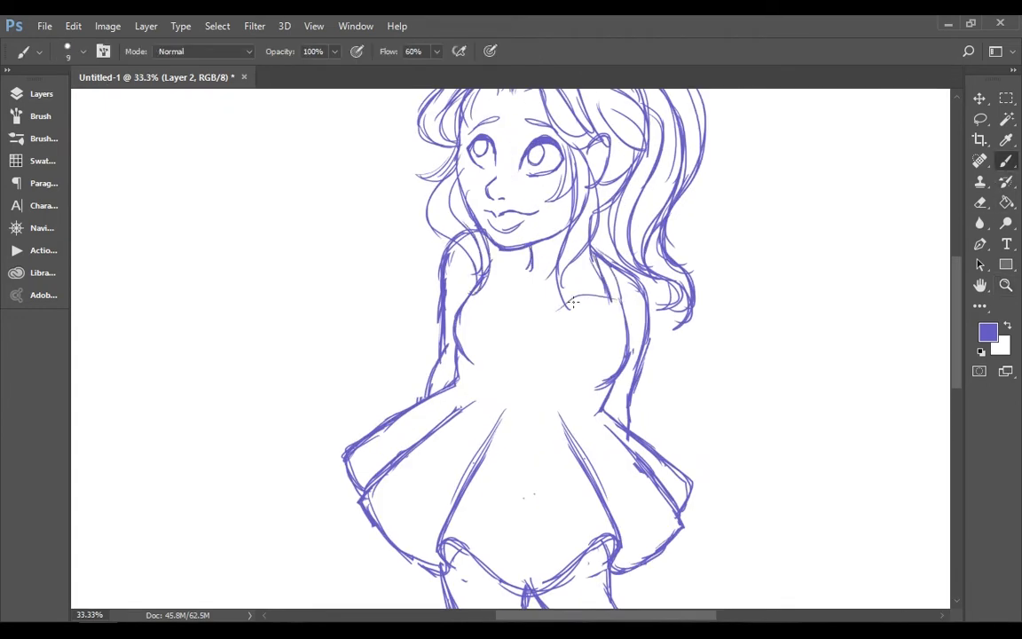
{"action": "mouse_move", "coordinate": [452, 229]}
{"action": "left_mouse_down"}
{"action": "mouse_move", "coordinate": [484, 288]}
{"action": "mouse_move", "coordinate": [537, 313]}
{"action": "left_mouse_up"}
{"action": "left_click_drag", "start_coordinate": [461, 231], "coordinate": [489, 284]}
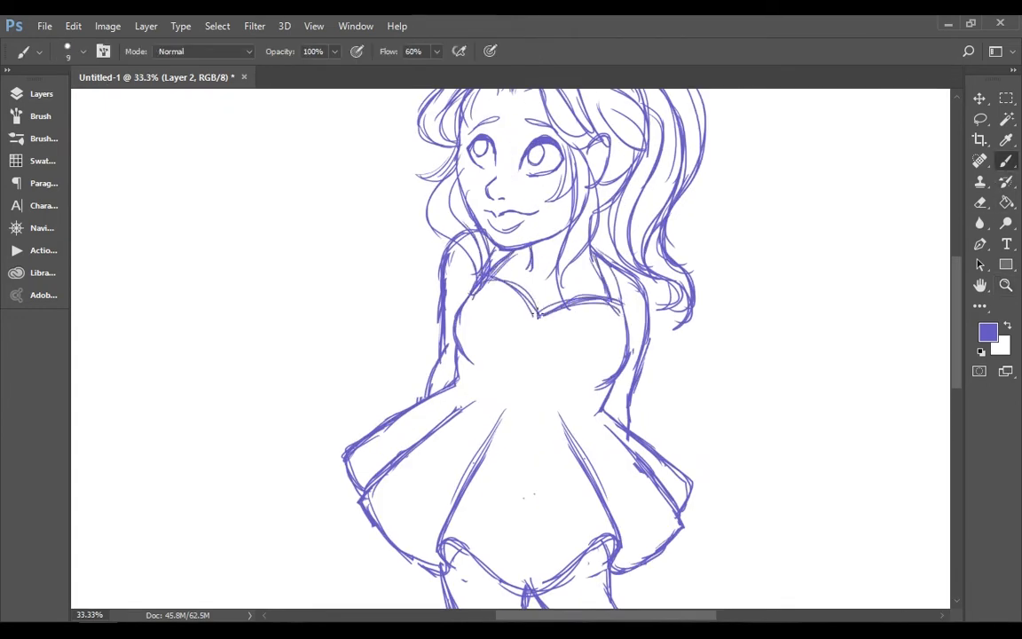
Strengthen the right curve of the dress's sweetheart neckline and mark the belly with a short arc
{"action": "left_click_drag", "start_coordinate": [537, 312], "coordinate": [626, 305]}
{"action": "scroll", "coordinate": [931, 260], "scroll_direction": "down", "scroll_amount": 5}
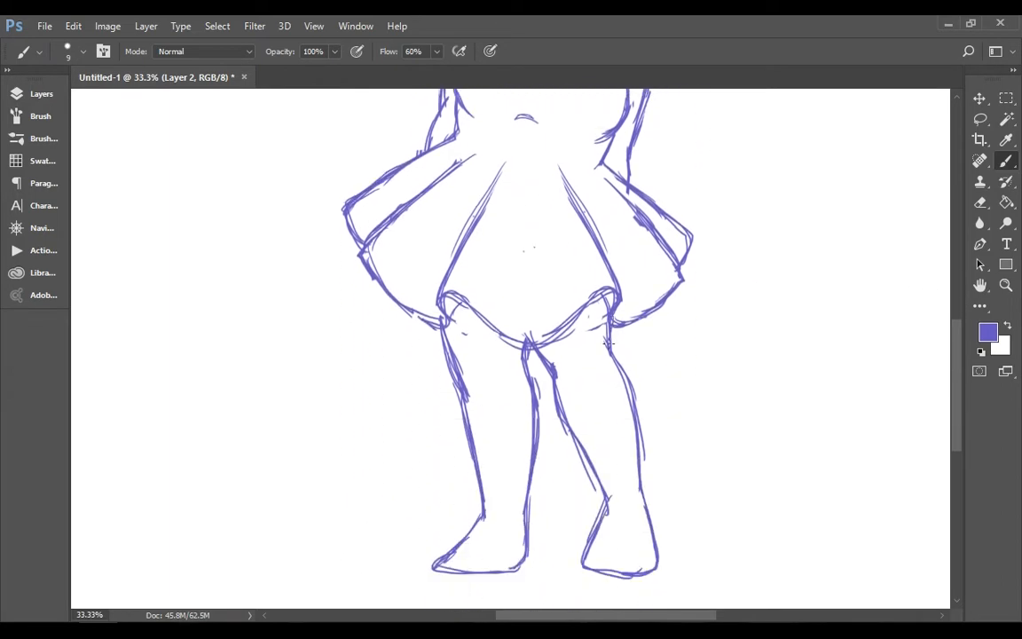
Draw low slip-on shoes with thick soles on both feet, erasing the stray foot lines
{"action": "scroll", "coordinate": [887, 355], "scroll_direction": "down", "scroll_amount": 3}
{"action": "left_click_drag", "start_coordinate": [608, 413], "coordinate": [634, 418]}
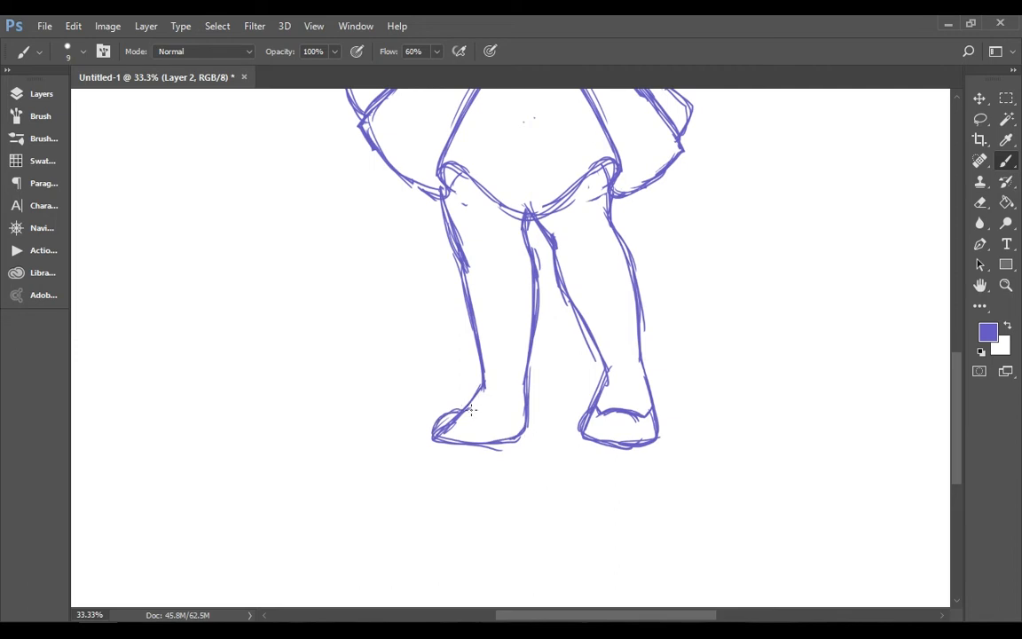
{"action": "mouse_move", "coordinate": [525, 414]}
{"action": "left_mouse_down"}
{"action": "mouse_move", "coordinate": [496, 435]}
{"action": "mouse_move", "coordinate": [448, 430]}
{"action": "left_mouse_up"}
{"action": "left_click", "coordinate": [982, 204]}
{"action": "left_click_drag", "start_coordinate": [597, 415], "coordinate": [592, 425]}
{"action": "left_click", "coordinate": [1006, 182]}
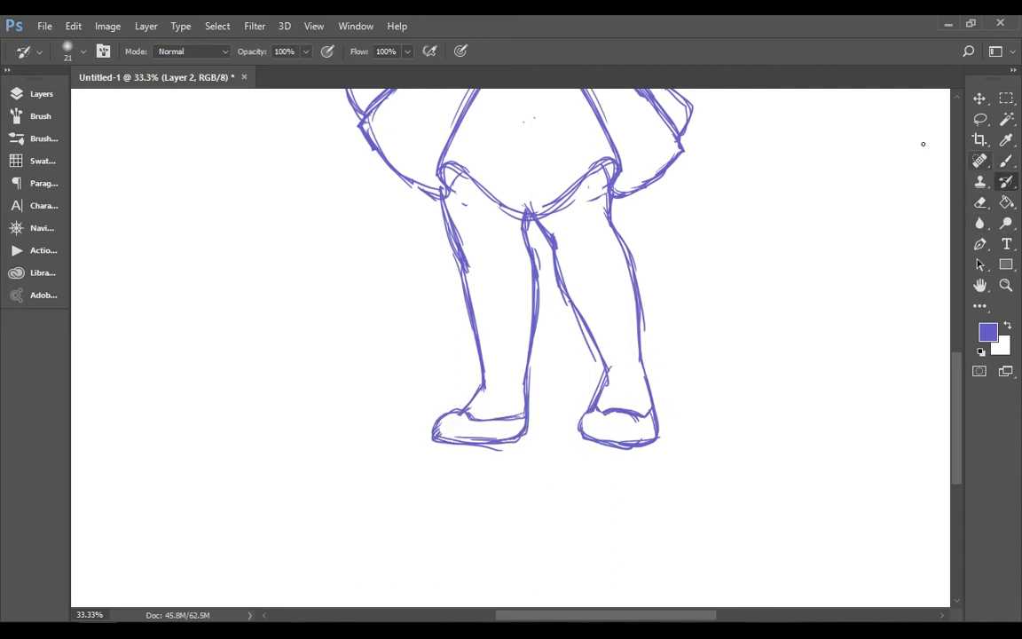
{"action": "left_click", "coordinate": [1004, 162]}
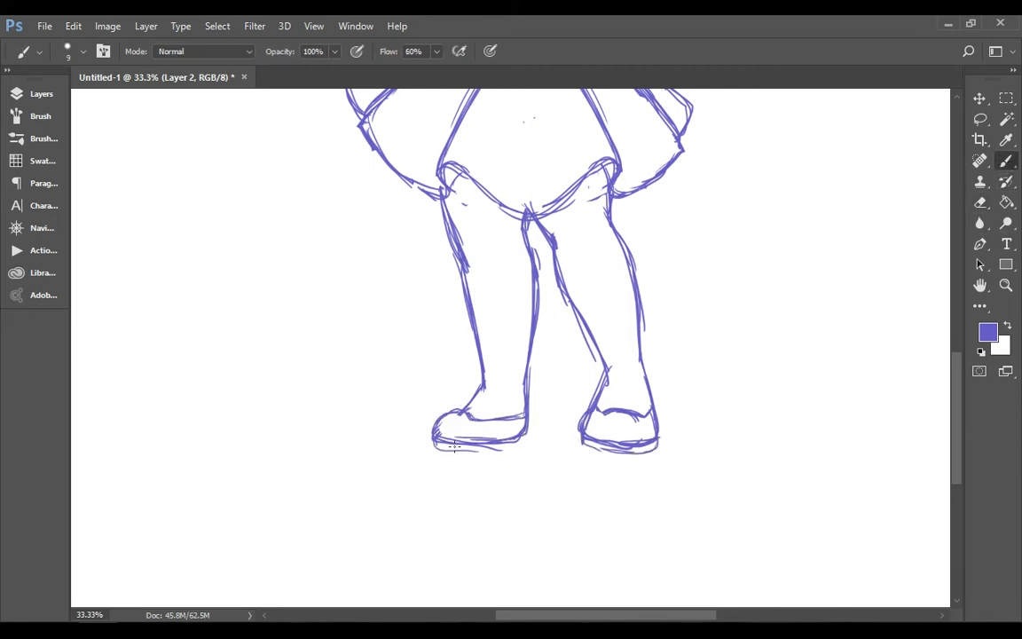
Lasso the right lower leg, move it down slightly and redraw the leg lines across the gap
{"action": "key", "text": "l"}
{"action": "mouse_move", "coordinate": [541, 244]}
{"action": "left_mouse_down"}
{"action": "mouse_move", "coordinate": [612, 479]}
{"action": "mouse_move", "coordinate": [543, 275]}
{"action": "left_mouse_up"}
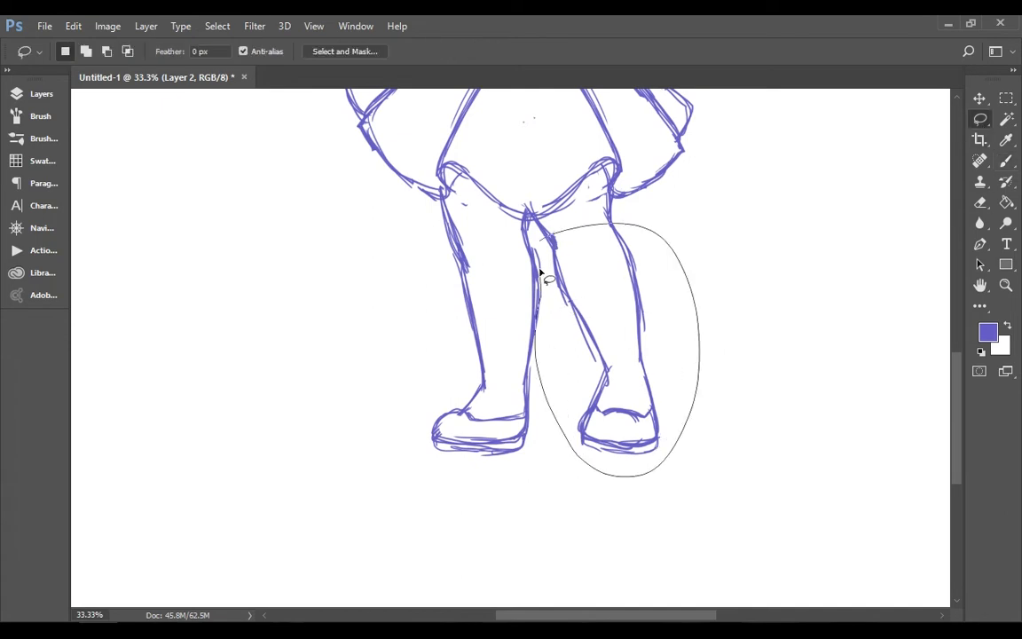
{"action": "key", "text": "v"}
{"action": "left_click_drag", "start_coordinate": [629, 342], "coordinate": [627, 349]}
{"action": "key", "text": "ctrl+d"}
{"action": "key", "text": "b"}
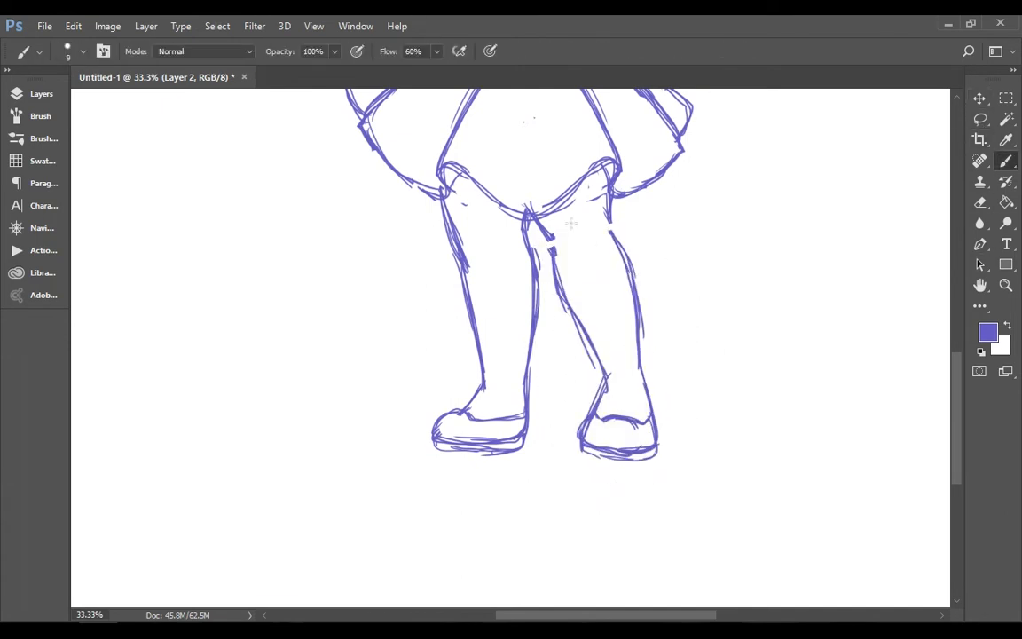
{"action": "left_click_drag", "start_coordinate": [571, 298], "coordinate": [604, 366]}
Draw thin fold lines down the skirt, including one through the middle of the front panel
{"action": "left_click", "coordinate": [1006, 284]}
{"action": "left_click", "coordinate": [469, 54]}
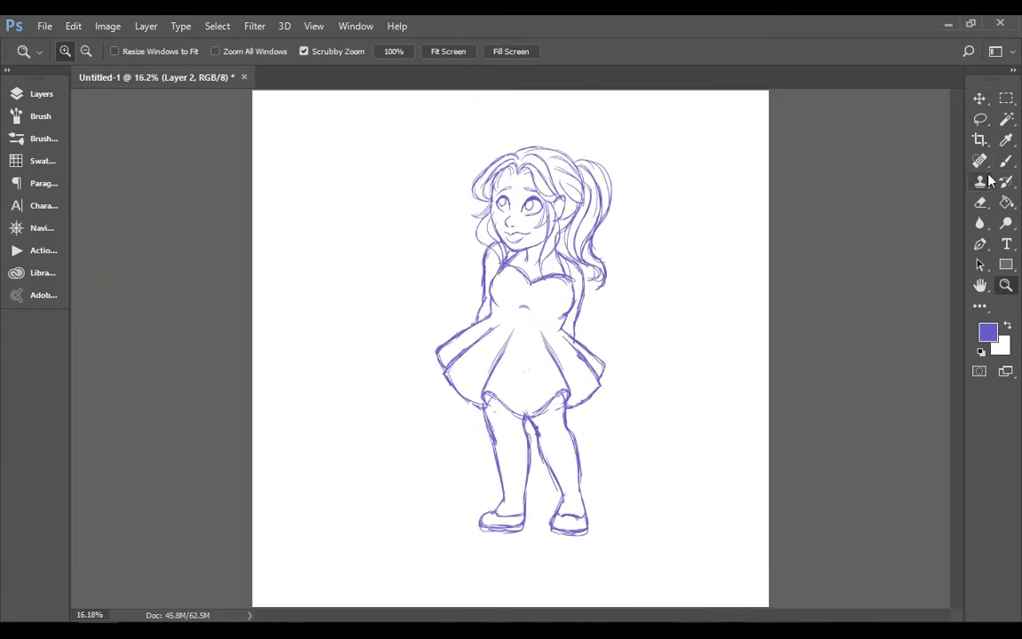
{"action": "left_click", "coordinate": [1005, 161]}
{"action": "left_click_drag", "start_coordinate": [528, 333], "coordinate": [528, 397]}
Sketch the inner ear detail and touch up the line from the neck to the right shoulder
{"action": "left_click", "coordinate": [1005, 285]}
{"action": "left_click", "coordinate": [641, 195]}
{"action": "left_click", "coordinate": [643, 176]}
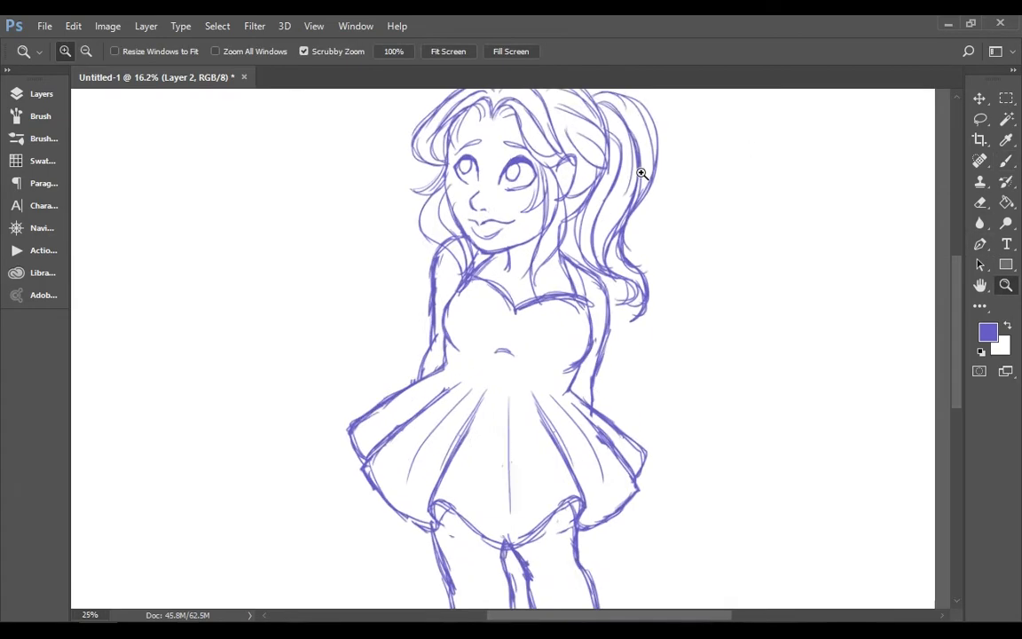
{"action": "left_click", "coordinate": [1006, 161]}
{"action": "scroll", "coordinate": [867, 215], "scroll_direction": "up", "scroll_amount": 3}
{"action": "left_click_drag", "start_coordinate": [570, 291], "coordinate": [565, 319]}
{"action": "scroll", "coordinate": [821, 288], "scroll_direction": "down", "scroll_amount": 3}
{"action": "left_click_drag", "start_coordinate": [562, 227], "coordinate": [583, 279]}
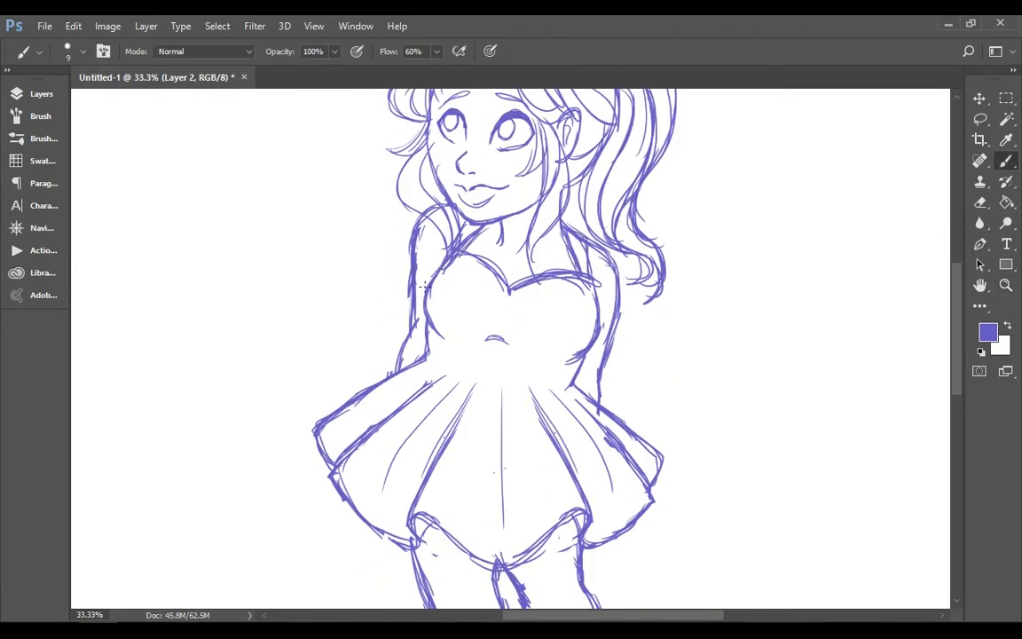
Check the whole figure with a layer toggled off and on, and save the drawing
{"action": "key", "text": "z"}
{"action": "key", "text": "ctrl+0"}
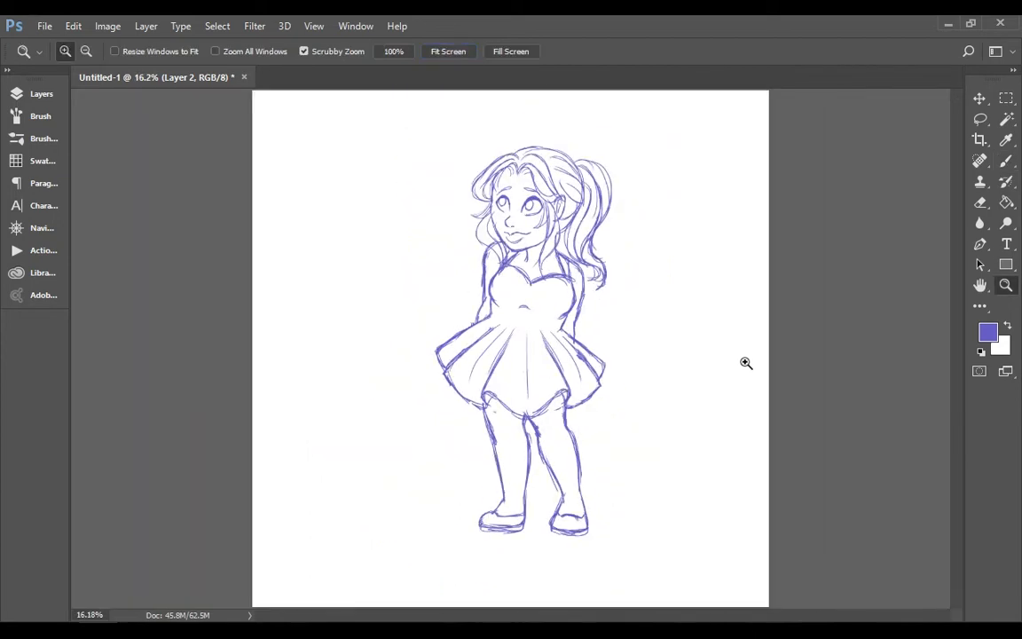
{"action": "left_click", "coordinate": [41, 94]}
{"action": "left_click", "coordinate": [83, 215]}
{"action": "left_click", "coordinate": [82, 215]}
{"action": "left_click", "coordinate": [41, 94]}
{"action": "key", "text": "ctrl+s"}
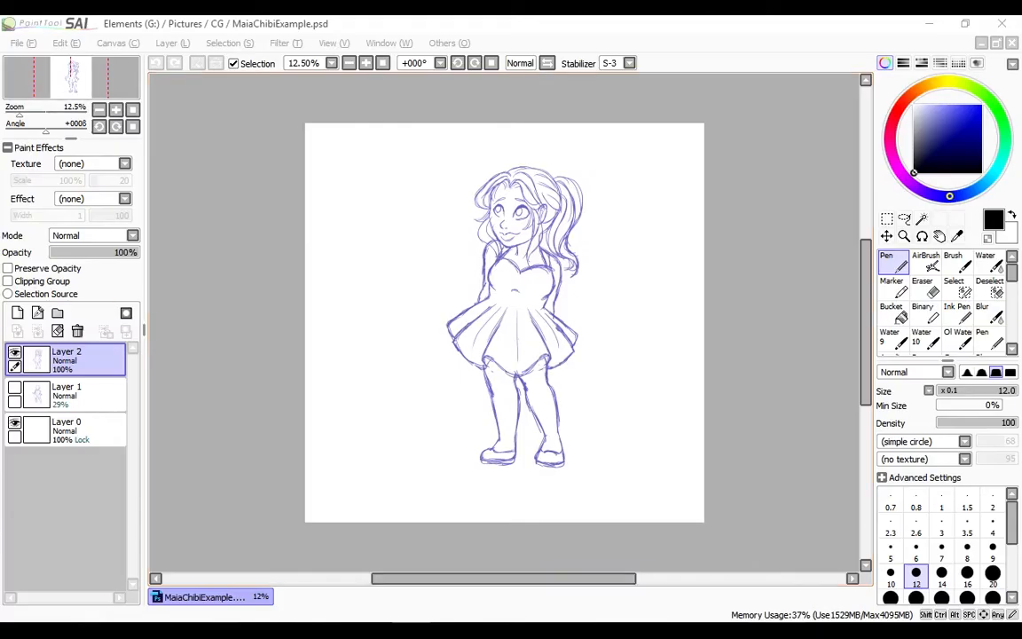
Switch to PaintTool SAI, add a new layer above the sketch and fade Layer 2 to 22% opacity
{"action": "left_click", "coordinate": [17, 313]}
{"action": "left_click", "coordinate": [67, 390]}
{"action": "left_click_drag", "start_coordinate": [125, 252], "coordinate": [69, 252]}
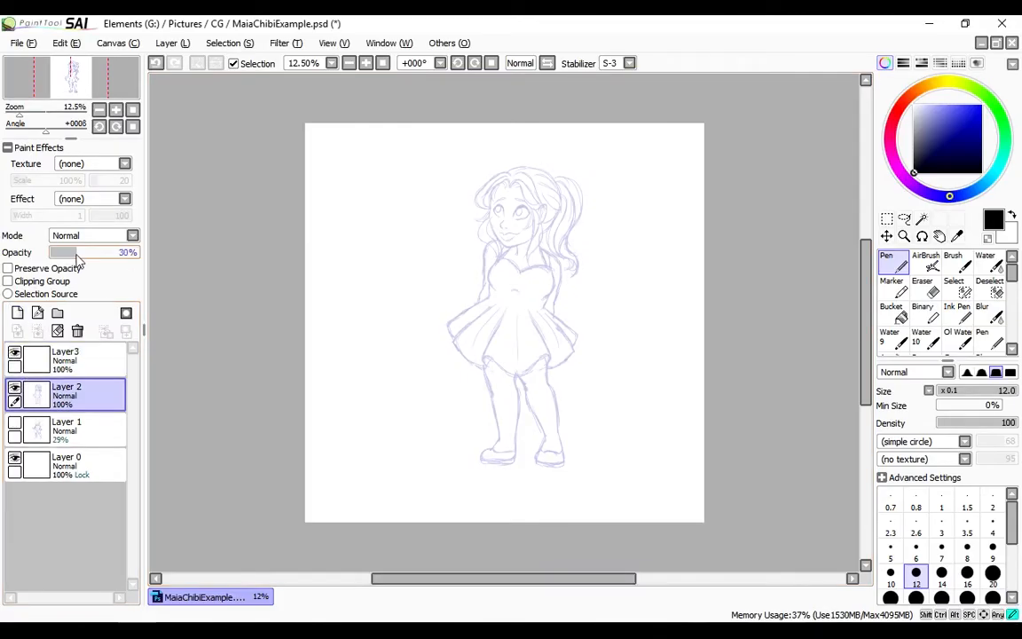
Activate Layer3 and set up the Pen at size 14 with the head in view at 50% zoom
{"action": "left_click", "coordinate": [56, 360]}
{"action": "left_click", "coordinate": [904, 237]}
{"action": "left_click", "coordinate": [521, 188]}
{"action": "left_click", "coordinate": [521, 188]}
{"action": "left_click", "coordinate": [892, 263]}
{"action": "left_click_drag", "start_coordinate": [866, 252], "coordinate": [866, 245]}
{"action": "key", "text": "]"}
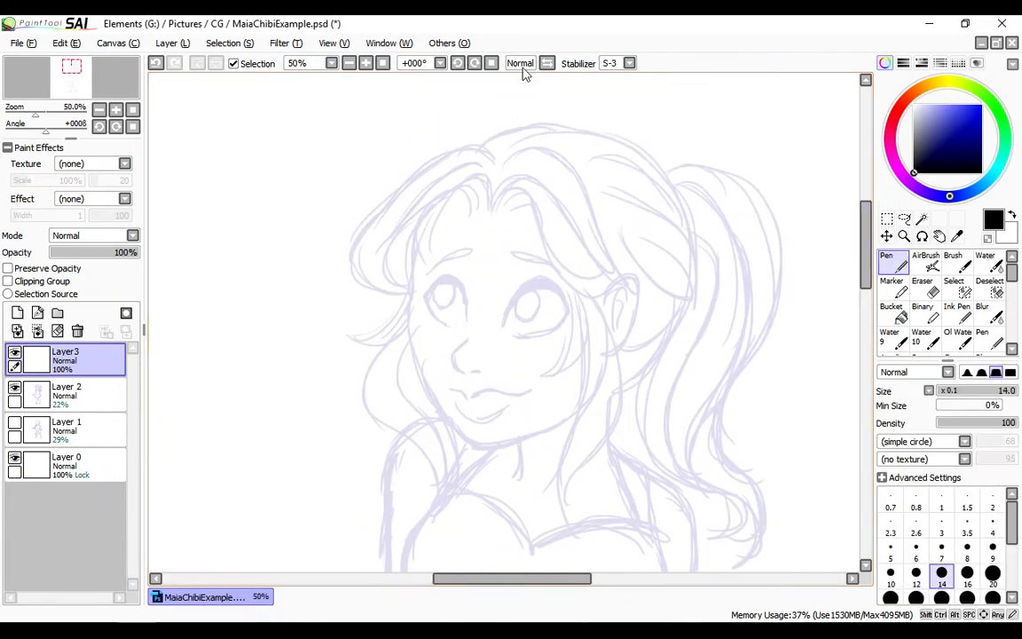
{"action": "left_click_drag", "start_coordinate": [494, 211], "coordinate": [617, 283]}
{"action": "key", "text": "ctrl+z"}
{"action": "left_click", "coordinate": [629, 63]}
{"action": "left_click", "coordinate": [617, 78]}
{"action": "mouse_move", "coordinate": [495, 211]}
{"action": "left_mouse_down"}
{"action": "mouse_move", "coordinate": [609, 283]}
{"action": "mouse_move", "coordinate": [548, 263]}
{"action": "mouse_move", "coordinate": [585, 289]}
{"action": "mouse_move", "coordinate": [556, 273]}
{"action": "mouse_move", "coordinate": [619, 286]}
{"action": "left_mouse_up"}
{"action": "key", "text": "ctrl+z"}
{"action": "key", "text": "ctrl+z"}
{"action": "key", "text": "ctrl+z"}
{"action": "mouse_move", "coordinate": [494, 196]}
{"action": "left_mouse_down"}
{"action": "mouse_move", "coordinate": [552, 199]}
{"action": "mouse_move", "coordinate": [619, 277]}
{"action": "left_mouse_up"}
{"action": "key", "text": "ctrl+z"}
{"action": "key", "text": "ctrl+z"}
{"action": "mouse_move", "coordinate": [495, 205]}
{"action": "left_mouse_down"}
{"action": "mouse_move", "coordinate": [616, 283]}
{"action": "mouse_move", "coordinate": [631, 272]}
{"action": "left_mouse_up"}
{"action": "key", "text": "ctrl+z"}
{"action": "key", "text": "ctrl+z"}
{"action": "mouse_move", "coordinate": [497, 192]}
{"action": "left_mouse_down"}
{"action": "mouse_move", "coordinate": [567, 216]}
{"action": "mouse_move", "coordinate": [635, 267]}
{"action": "mouse_move", "coordinate": [628, 275]}
{"action": "left_mouse_up"}
{"action": "key", "text": "ctrl+z"}
{"action": "key", "text": "ctrl+z"}
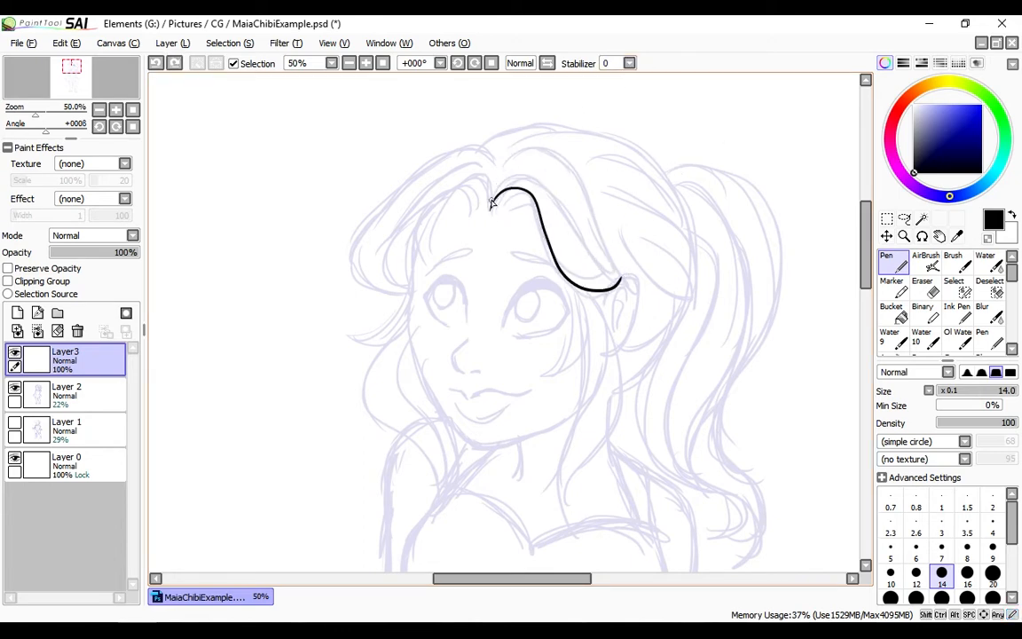
{"action": "left_click_drag", "start_coordinate": [530, 178], "coordinate": [637, 276]}
{"action": "left_click_drag", "start_coordinate": [582, 174], "coordinate": [633, 274]}
{"action": "key", "text": "ctrl+z"}
{"action": "mouse_move", "coordinate": [497, 172]}
{"action": "left_mouse_down"}
{"action": "mouse_move", "coordinate": [616, 274]}
{"action": "mouse_move", "coordinate": [635, 269]}
{"action": "left_mouse_up"}
{"action": "mouse_move", "coordinate": [491, 204]}
{"action": "left_mouse_down"}
{"action": "mouse_move", "coordinate": [410, 289]}
{"action": "mouse_move", "coordinate": [438, 264]}
{"action": "left_mouse_up"}
{"action": "key", "text": "ctrl+z"}
{"action": "left_click_drag", "start_coordinate": [434, 202], "coordinate": [437, 264]}
{"action": "key", "text": "ctrl+z"}
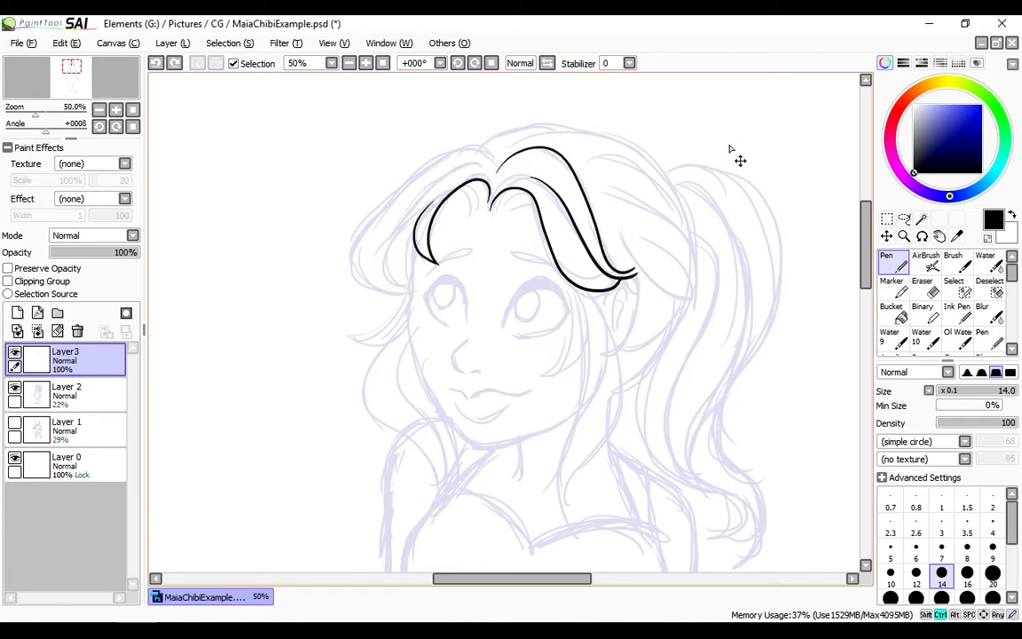
Set the stabilizer to S-3 and ink the two lower strands of the right bangs and the ear outline
{"action": "key", "text": "ctrl+z"}
{"action": "key", "text": "ctrl+z"}
{"action": "key", "text": "ctrl+z"}
{"action": "left_click", "coordinate": [629, 63]}
{"action": "left_click", "coordinate": [624, 280]}
{"action": "mouse_move", "coordinate": [491, 220]}
{"action": "left_mouse_down"}
{"action": "mouse_move", "coordinate": [531, 214]}
{"action": "mouse_move", "coordinate": [614, 293]}
{"action": "left_mouse_up"}
{"action": "mouse_move", "coordinate": [493, 198]}
{"action": "left_mouse_down"}
{"action": "mouse_move", "coordinate": [613, 287]}
{"action": "mouse_move", "coordinate": [627, 350]}
{"action": "mouse_move", "coordinate": [615, 351]}
{"action": "left_mouse_up"}
{"action": "key", "text": "ctrl+z"}
{"action": "key", "text": "ctrl+z"}
{"action": "mouse_move", "coordinate": [495, 216]}
{"action": "left_mouse_down"}
{"action": "mouse_move", "coordinate": [610, 294]}
{"action": "mouse_move", "coordinate": [615, 280]}
{"action": "left_mouse_up"}
Ink the upper strand of the right bangs, curving from the parting down to the ear
{"action": "key", "text": "ctrl+z"}
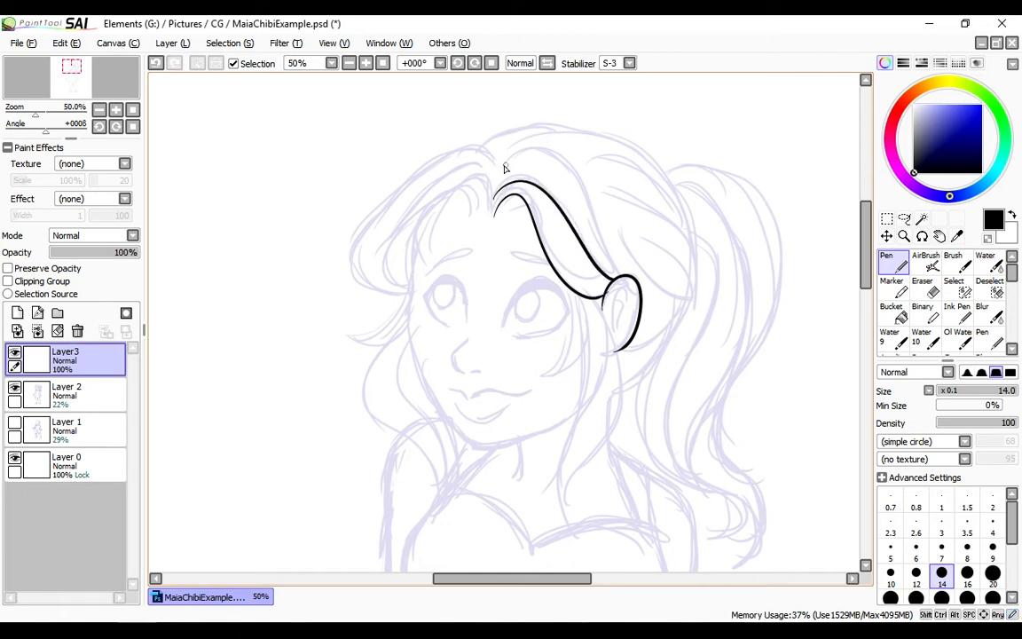
{"action": "left_click_drag", "start_coordinate": [496, 169], "coordinate": [619, 272]}
{"action": "key", "text": "ctrl+z"}
{"action": "mouse_move", "coordinate": [495, 168]}
{"action": "left_mouse_down"}
{"action": "mouse_move", "coordinate": [583, 199]}
{"action": "mouse_move", "coordinate": [621, 271]}
{"action": "left_mouse_up"}
{"action": "key", "text": "ctrl+z"}
{"action": "left_click_drag", "start_coordinate": [495, 168], "coordinate": [603, 258]}
{"action": "key", "text": "ctrl+z"}
{"action": "left_click_drag", "start_coordinate": [495, 169], "coordinate": [614, 271]}
{"action": "key", "text": "e"}
{"action": "key", "text": "n"}
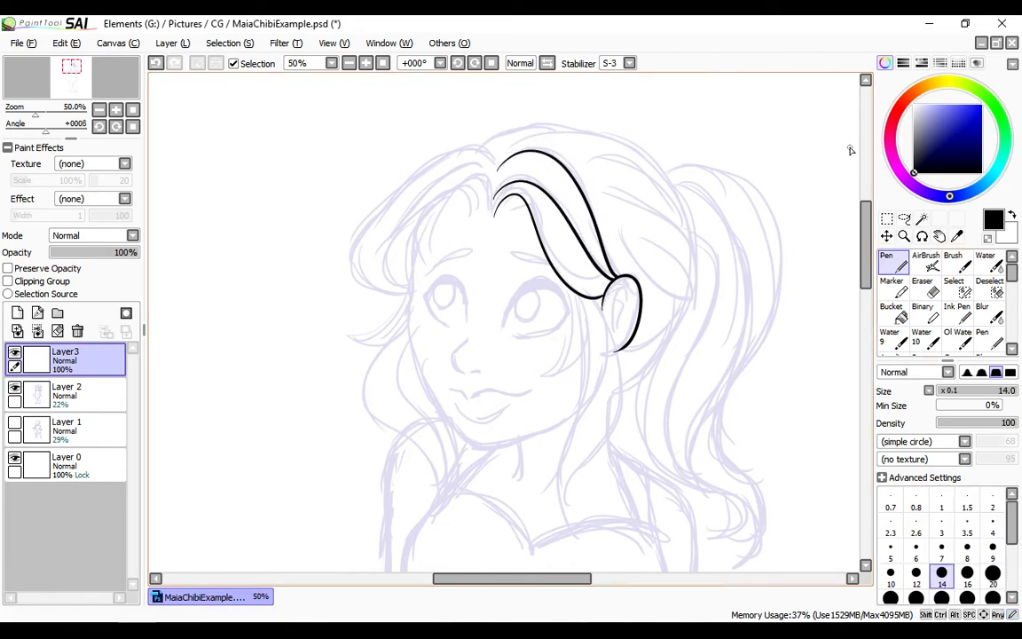
{"action": "left_click_drag", "start_coordinate": [431, 257], "coordinate": [491, 206]}
{"action": "key", "text": "ctrl+z"}
{"action": "mouse_move", "coordinate": [432, 257]}
{"action": "left_mouse_down"}
{"action": "mouse_move", "coordinate": [494, 207]}
{"action": "mouse_move", "coordinate": [433, 258]}
{"action": "left_mouse_up"}
{"action": "key", "text": "ctrl+z"}
{"action": "left_click_drag", "start_coordinate": [448, 185], "coordinate": [434, 258]}
{"action": "key", "text": "ctrl+z"}
{"action": "key", "text": "ctrl+z"}
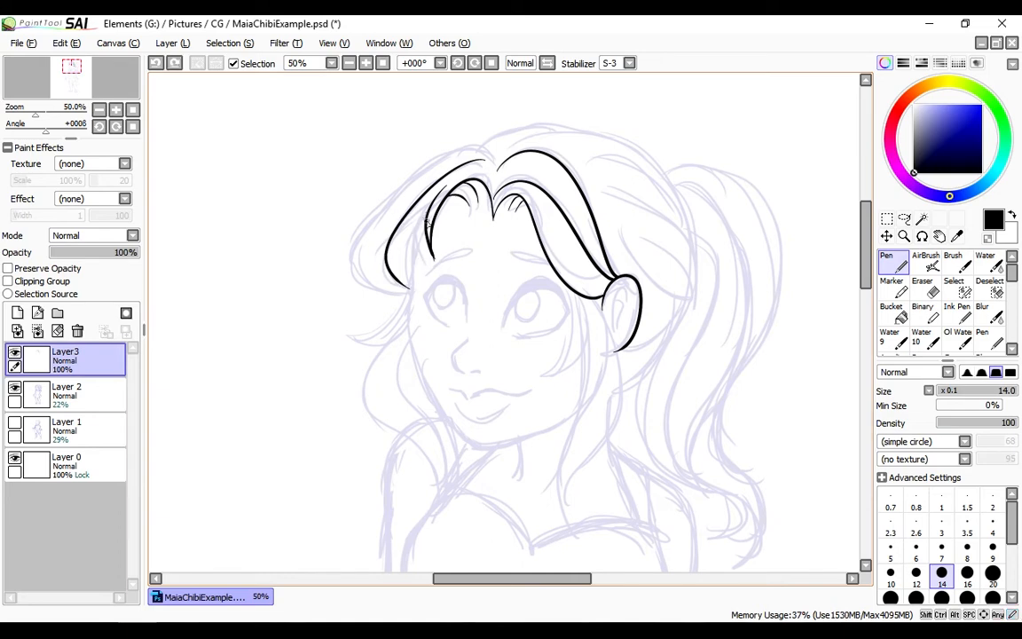
{"action": "left_click_drag", "start_coordinate": [426, 200], "coordinate": [424, 267]}
{"action": "key", "text": "ctrl+z"}
{"action": "key", "text": "ctrl+z"}
{"action": "key", "text": "ctrl+z"}
{"action": "key", "text": "ctrl+z"}
{"action": "key", "text": "ctrl+z"}
{"action": "key", "text": "ctrl+z"}
{"action": "left_click_drag", "start_coordinate": [472, 165], "coordinate": [419, 274]}
{"action": "key", "text": "ctrl+z"}
{"action": "key", "text": "ctrl+z"}
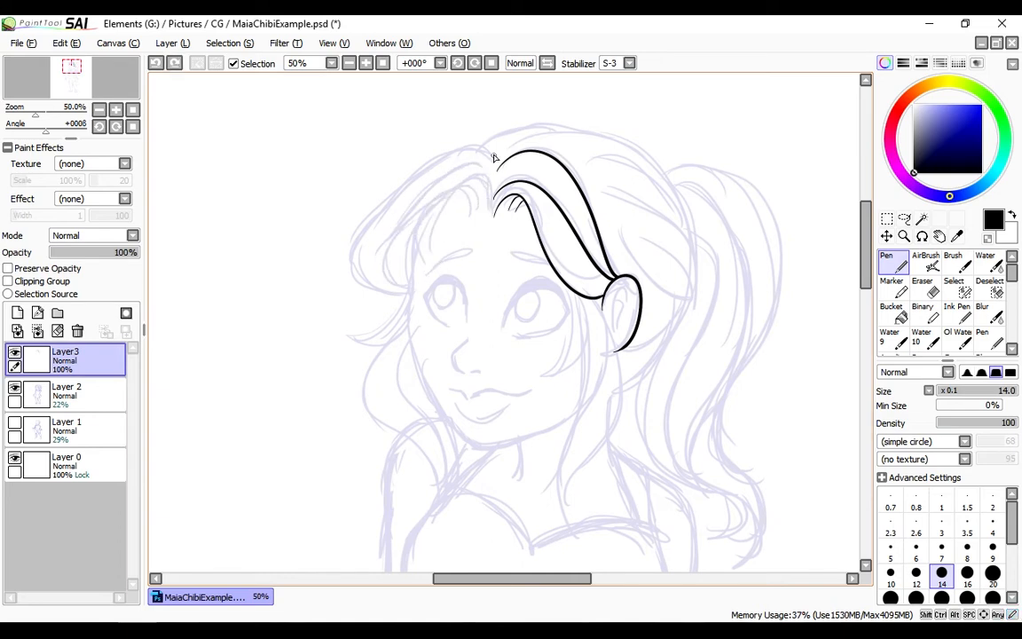
Ink the left bangs from the parting down to the temple, with short hairline strands beneath
{"action": "left_click_drag", "start_coordinate": [480, 161], "coordinate": [432, 268]}
{"action": "left_click_drag", "start_coordinate": [441, 207], "coordinate": [432, 270]}
{"action": "key", "text": "ctrl+z"}
{"action": "left_click_drag", "start_coordinate": [463, 187], "coordinate": [474, 206]}
{"action": "left_click_drag", "start_coordinate": [455, 192], "coordinate": [465, 215]}
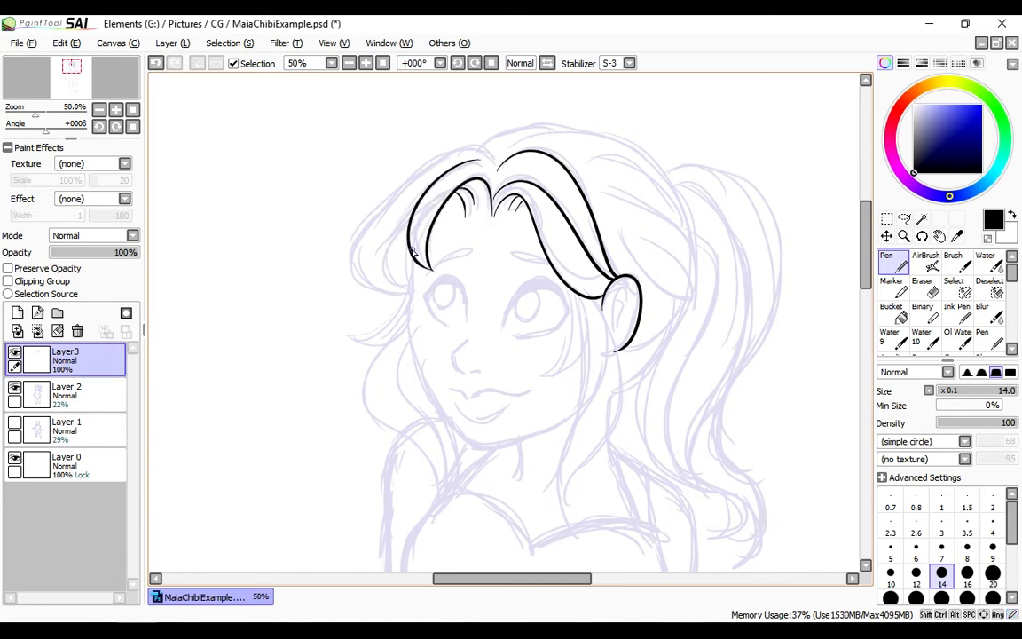
Ink the left face contour down to the chin and the flicked lock beside the cheek
{"action": "left_click_drag", "start_coordinate": [413, 257], "coordinate": [474, 445]}
{"action": "key", "text": "ctrl+z"}
{"action": "mouse_move", "coordinate": [418, 202]}
{"action": "left_mouse_down"}
{"action": "mouse_move", "coordinate": [411, 290]}
{"action": "mouse_move", "coordinate": [350, 337]}
{"action": "left_mouse_up"}
{"action": "key", "text": "ctrl+z"}
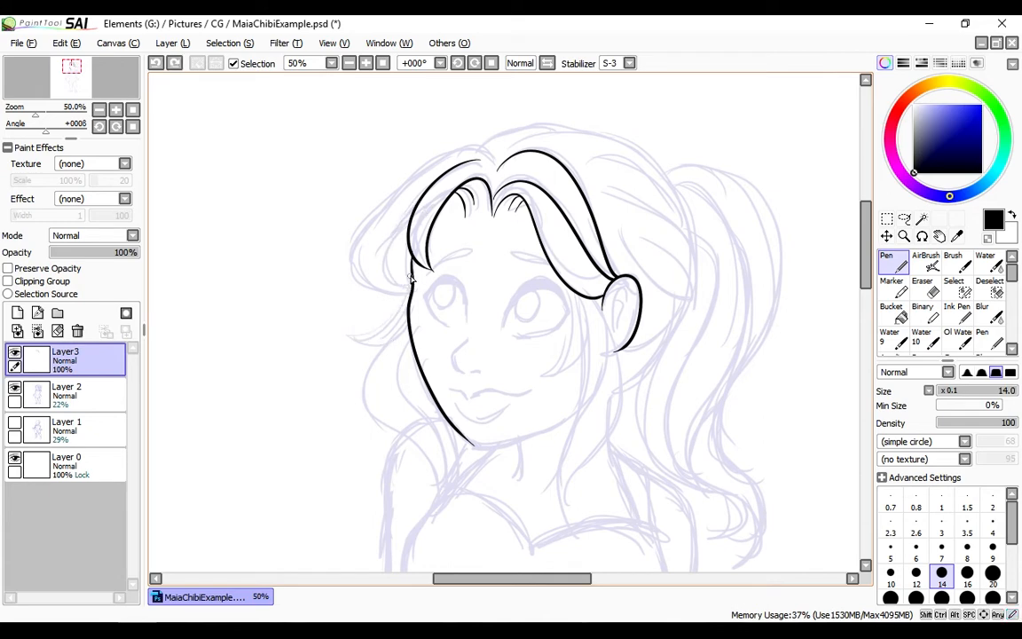
{"action": "left_click_drag", "start_coordinate": [414, 273], "coordinate": [351, 336]}
{"action": "left_click_drag", "start_coordinate": [352, 336], "coordinate": [409, 333]}
Ink the outer contour of the left hair from the parting around to the temple
{"action": "left_click_drag", "start_coordinate": [493, 158], "coordinate": [402, 299]}
{"action": "key", "text": "ctrl+z"}
{"action": "left_click_drag", "start_coordinate": [490, 156], "coordinate": [411, 289]}
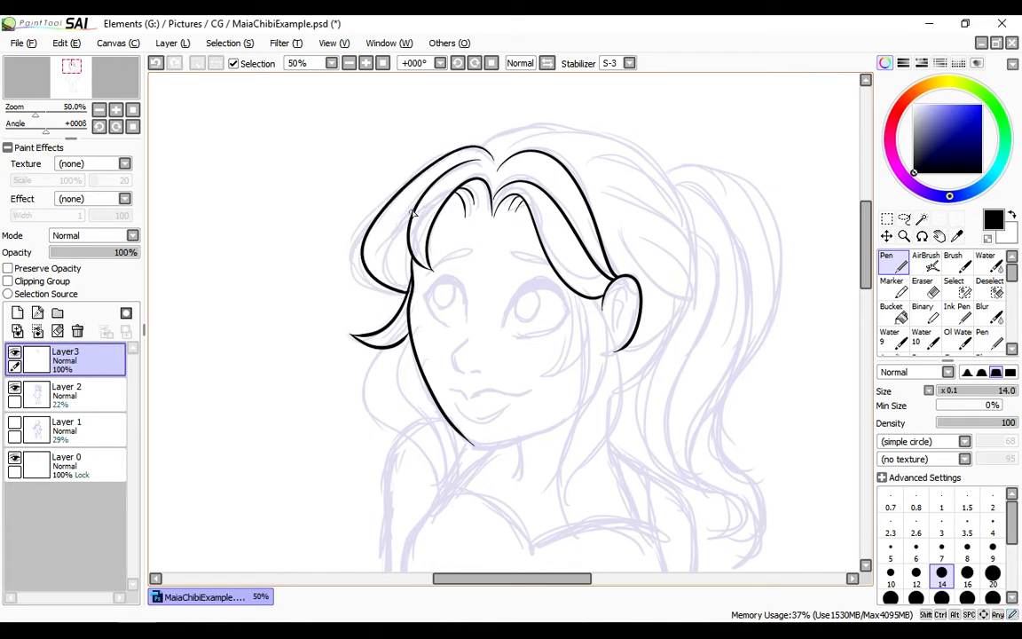
Ink the long lock falling from in front of the ear to the chest
{"action": "mouse_move", "coordinate": [605, 299]}
{"action": "left_mouse_down"}
{"action": "mouse_move", "coordinate": [571, 524]}
{"action": "mouse_move", "coordinate": [564, 486]}
{"action": "left_mouse_up"}
{"action": "key", "text": "ctrl+z"}
Ink the shorter strands framing the right cheek, ending in a pointed tip beside the mouth
{"action": "key", "text": "ctrl+z"}
{"action": "key", "text": "ctrl+z"}
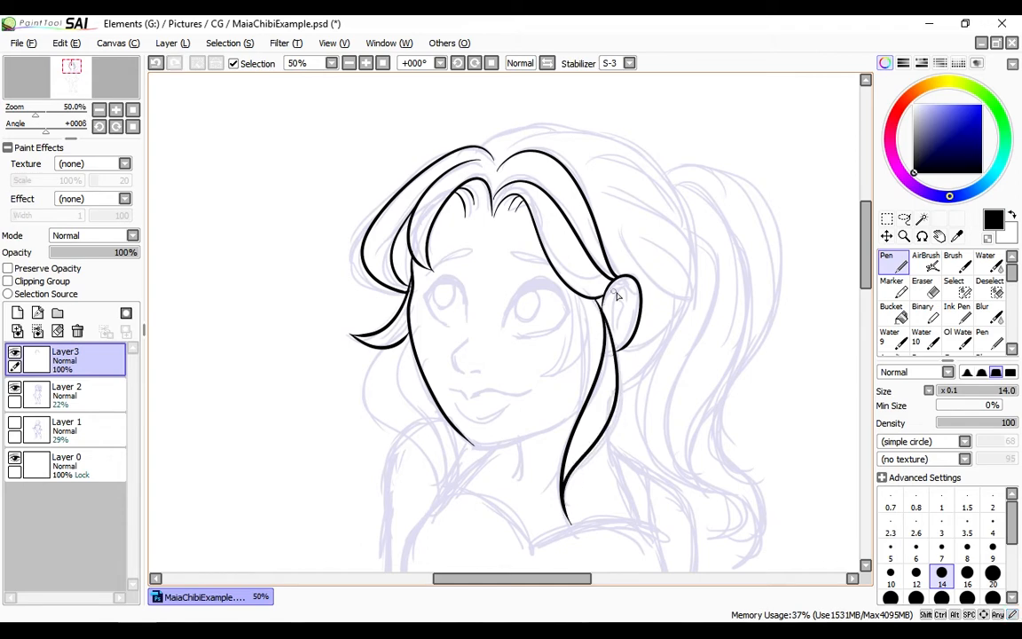
{"action": "mouse_move", "coordinate": [572, 289]}
{"action": "left_mouse_down"}
{"action": "mouse_move", "coordinate": [570, 435]}
{"action": "mouse_move", "coordinate": [580, 424]}
{"action": "left_mouse_up"}
{"action": "key", "text": "ctrl+z"}
{"action": "key", "text": "ctrl+z"}
{"action": "key", "text": "ctrl+z"}
Ink the jawline from the chin up to the long lock on the right
{"action": "key", "text": "ctrl+z"}
{"action": "left_click_drag", "start_coordinate": [583, 325], "coordinate": [554, 374]}
{"action": "left_click_drag", "start_coordinate": [468, 440], "coordinate": [581, 405]}
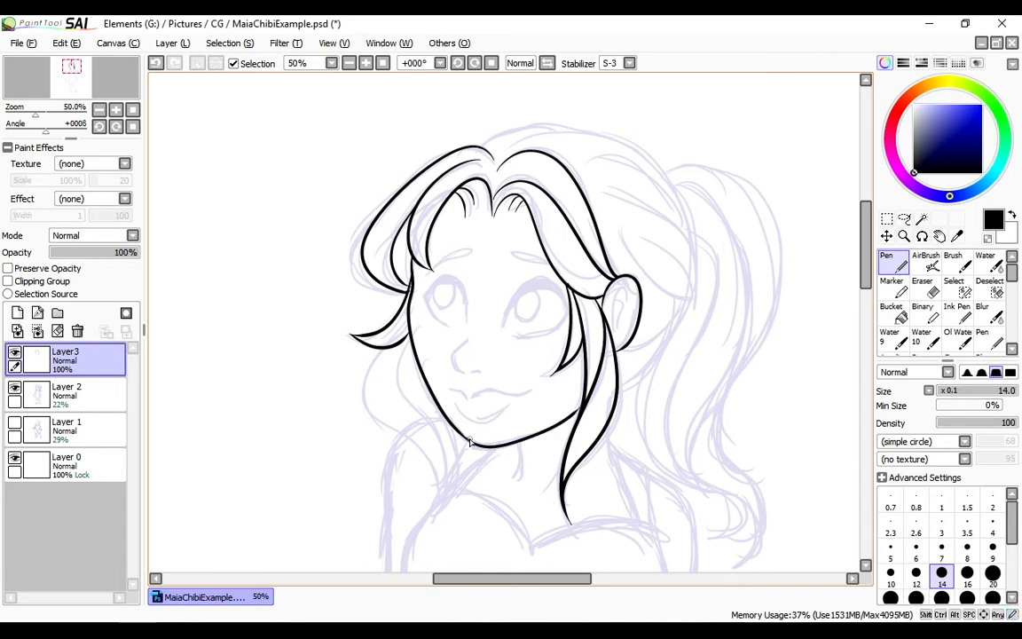
{"action": "key", "text": "ctrl+z"}
{"action": "left_click_drag", "start_coordinate": [463, 435], "coordinate": [583, 401]}
Ink the wavy lock hanging behind the left cheek down to the shoulder, ending in a pointed tip
{"action": "scroll", "coordinate": [785, 133], "scroll_direction": "down", "scroll_amount": 3}
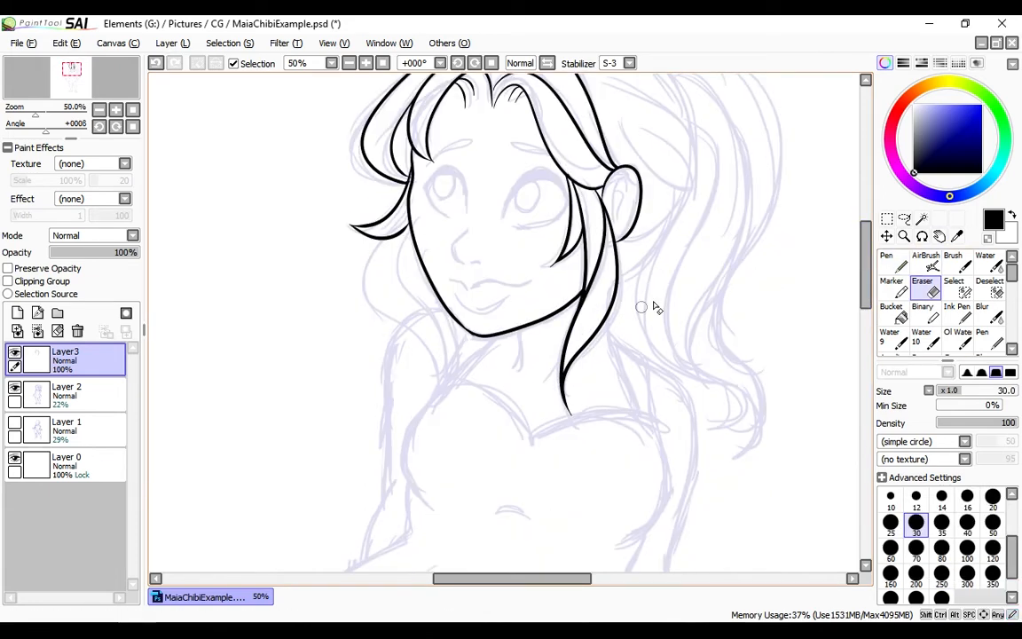
{"action": "left_click_drag", "start_coordinate": [412, 228], "coordinate": [441, 385]}
{"action": "key", "text": "ctrl+z"}
{"action": "left_click_drag", "start_coordinate": [411, 228], "coordinate": [439, 382]}
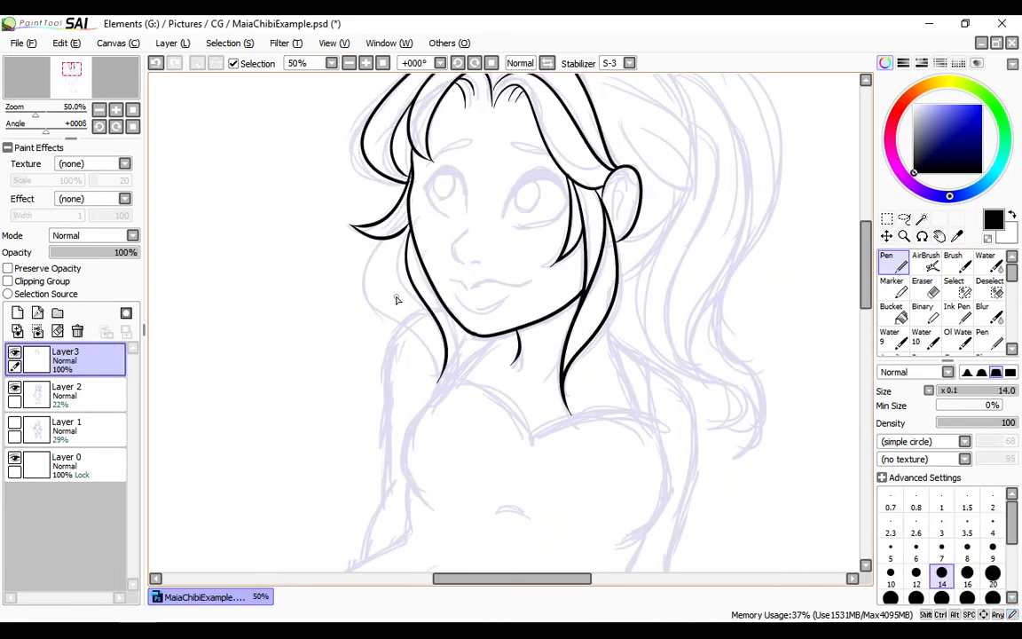
{"action": "key", "text": "ctrl+z"}
{"action": "mouse_move", "coordinate": [380, 238]}
{"action": "left_mouse_down"}
{"action": "mouse_move", "coordinate": [404, 331]}
{"action": "mouse_move", "coordinate": [445, 372]}
{"action": "left_mouse_up"}
{"action": "key", "text": "ctrl+z"}
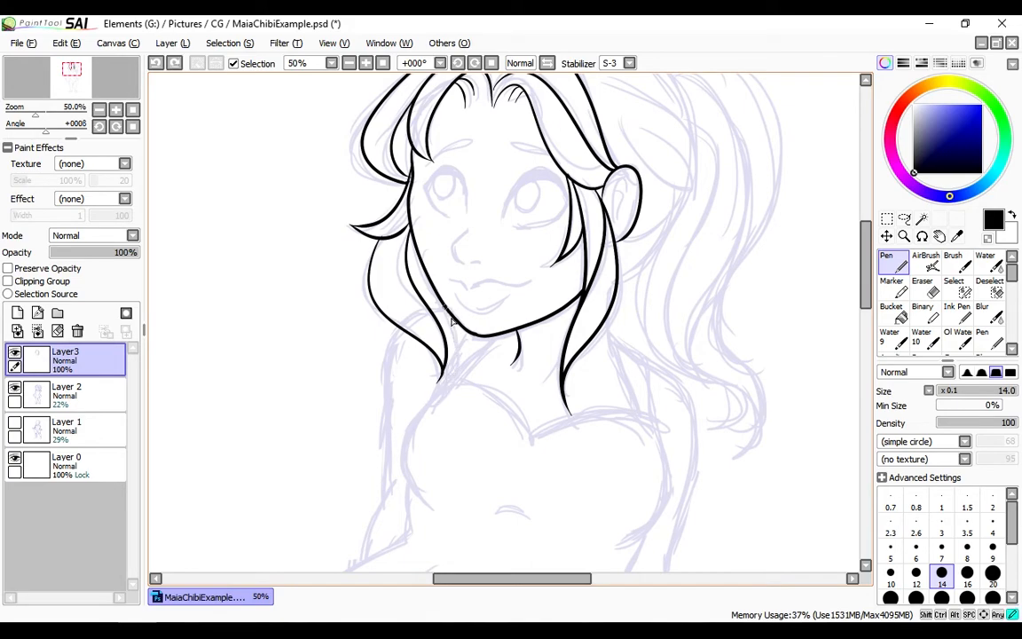
{"action": "left_click_drag", "start_coordinate": [449, 311], "coordinate": [429, 392]}
{"action": "scroll", "coordinate": [709, 217], "scroll_direction": "up", "scroll_amount": 2}
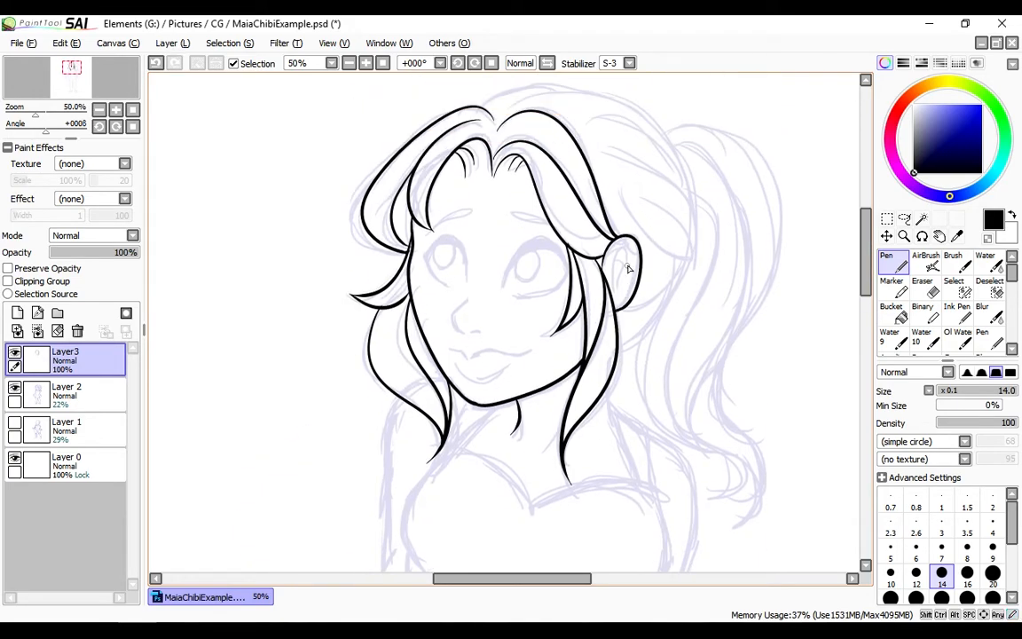
Ink the inner ear detail and the contour of the hair around the back of the head
{"action": "scroll", "coordinate": [758, 142], "scroll_direction": "down", "scroll_amount": 1}
{"action": "scroll", "coordinate": [710, 125], "scroll_direction": "up", "scroll_amount": 2}
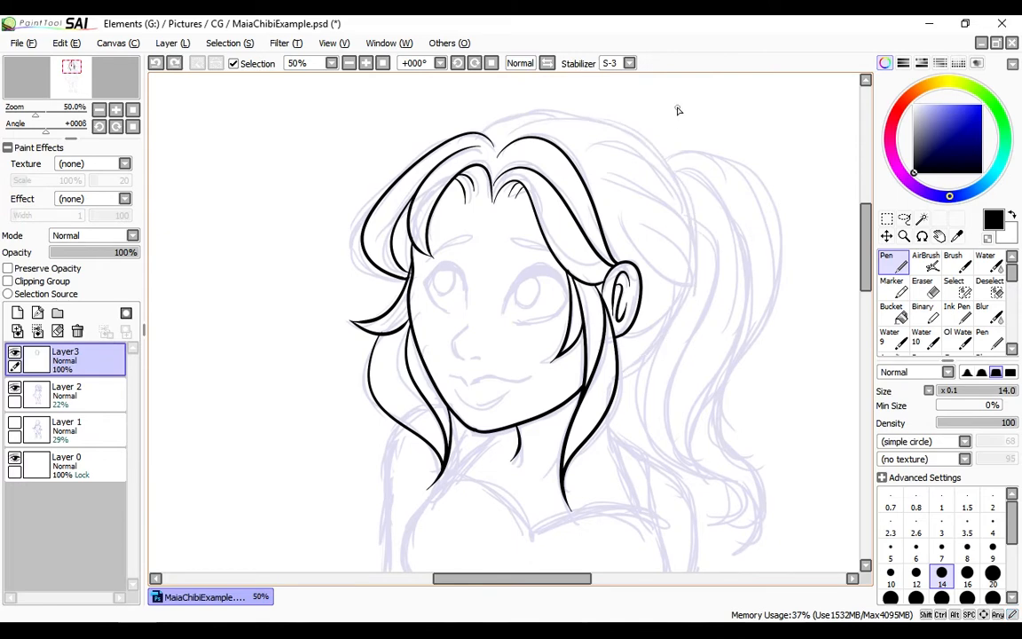
{"action": "mouse_move", "coordinate": [510, 131]}
{"action": "left_mouse_down"}
{"action": "mouse_move", "coordinate": [621, 374]}
{"action": "mouse_move", "coordinate": [621, 126]}
{"action": "mouse_move", "coordinate": [688, 311]}
{"action": "mouse_move", "coordinate": [621, 374]}
{"action": "mouse_move", "coordinate": [577, 112]}
{"action": "left_mouse_up"}
{"action": "key", "text": "ctrl+z"}
{"action": "key", "text": "ctrl+z"}
{"action": "key", "text": "ctrl+z"}
{"action": "key", "text": "ctrl+z"}
Ink the crown arc joining the left hair to the contour at the back of the head
{"action": "key", "text": "ctrl+z"}
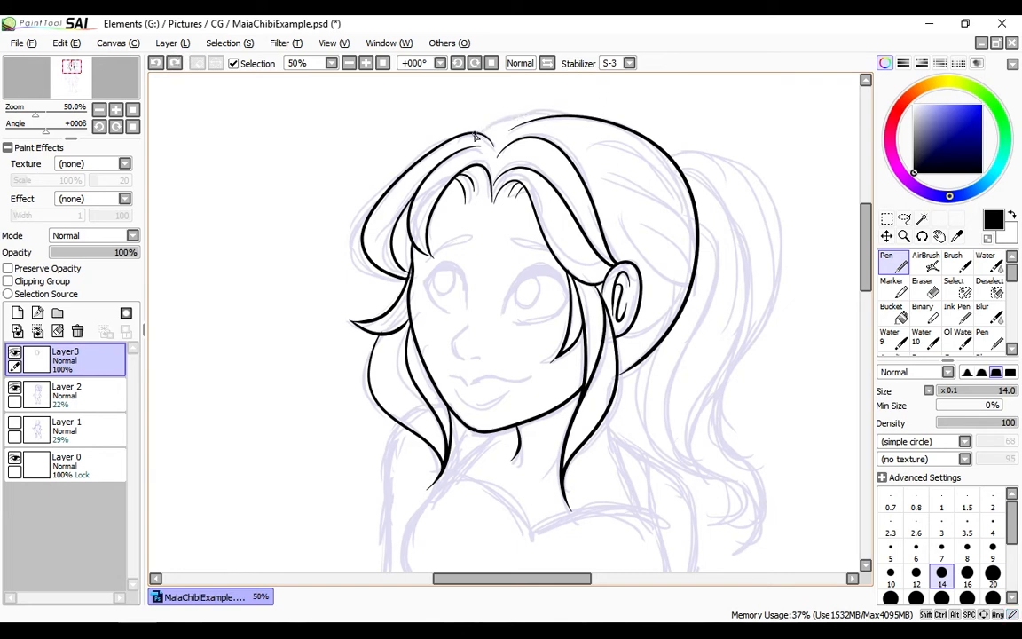
{"action": "left_click_drag", "start_coordinate": [479, 132], "coordinate": [573, 112]}
{"action": "key", "text": "ctrl+z"}
Ink the upper strand line sweeping from the crown toward the back of the head
{"action": "key", "text": "ctrl+z"}
{"action": "left_click_drag", "start_coordinate": [480, 132], "coordinate": [582, 113]}
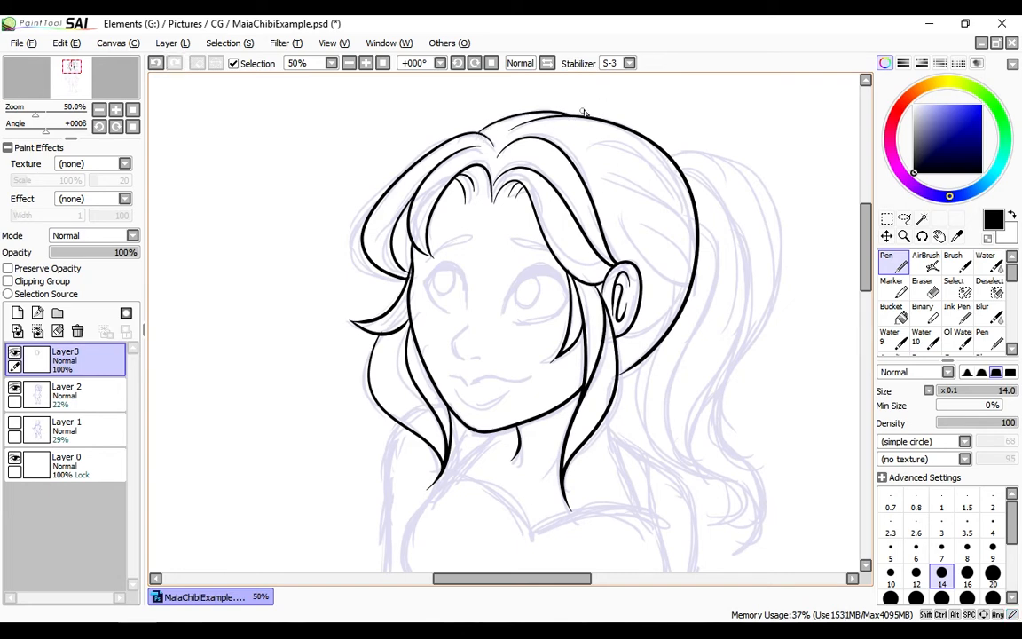
{"action": "left_click_drag", "start_coordinate": [667, 158], "coordinate": [685, 182]}
{"action": "key", "text": "ctrl+z"}
{"action": "left_click_drag", "start_coordinate": [577, 135], "coordinate": [675, 171]}
Ink the middle and lower strands across the back of the head and a short strand behind the ear
{"action": "key", "text": "ctrl+z"}
{"action": "left_click_drag", "start_coordinate": [592, 136], "coordinate": [696, 211]}
{"action": "left_click_drag", "start_coordinate": [596, 170], "coordinate": [698, 241]}
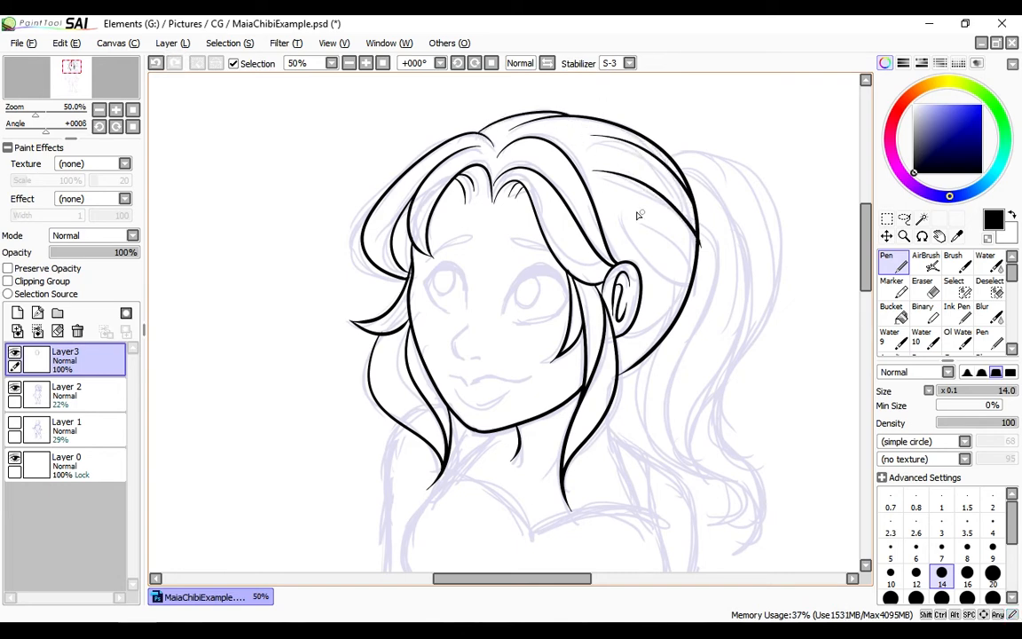
{"action": "key", "text": "ctrl+z"}
{"action": "mouse_move", "coordinate": [622, 209]}
{"action": "left_mouse_down"}
{"action": "mouse_move", "coordinate": [693, 274]}
{"action": "mouse_move", "coordinate": [659, 229]}
{"action": "left_mouse_up"}
{"action": "key", "text": "ctrl+z"}
{"action": "key", "text": "ctrl+z"}
{"action": "left_click_drag", "start_coordinate": [590, 168], "coordinate": [696, 256]}
{"action": "left_click_drag", "start_coordinate": [610, 204], "coordinate": [692, 282]}
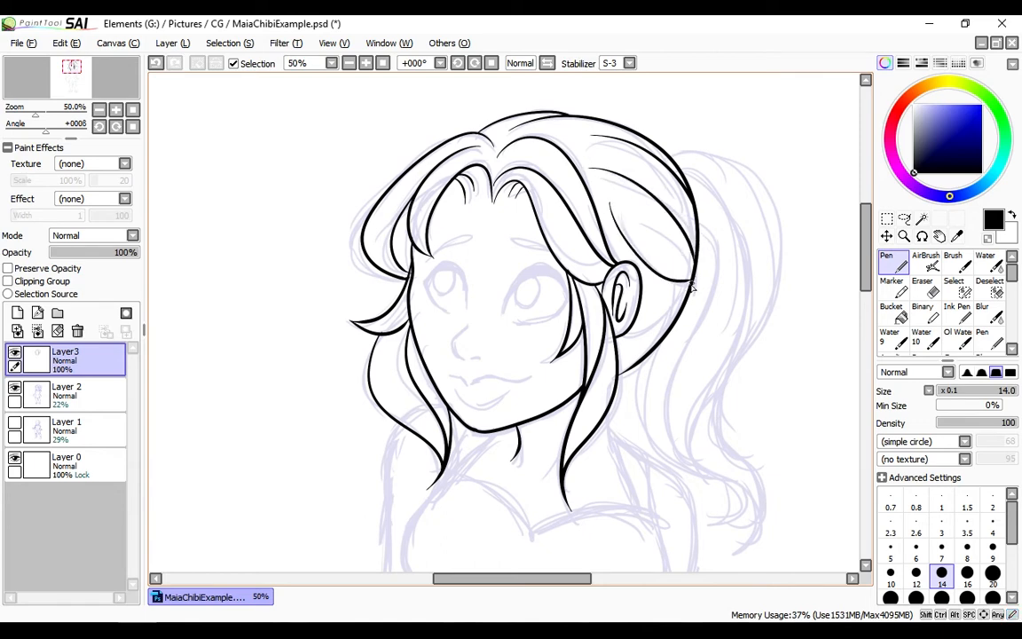
{"action": "left_click_drag", "start_coordinate": [632, 332], "coordinate": [683, 307]}
{"action": "key", "text": "ctrl+z"}
{"action": "left_click_drag", "start_coordinate": [631, 332], "coordinate": [685, 306]}
Ink the dress straps and neck lines running down from behind the long locks to the neckline
{"action": "scroll", "coordinate": [712, 204], "scroll_direction": "down", "scroll_amount": 3}
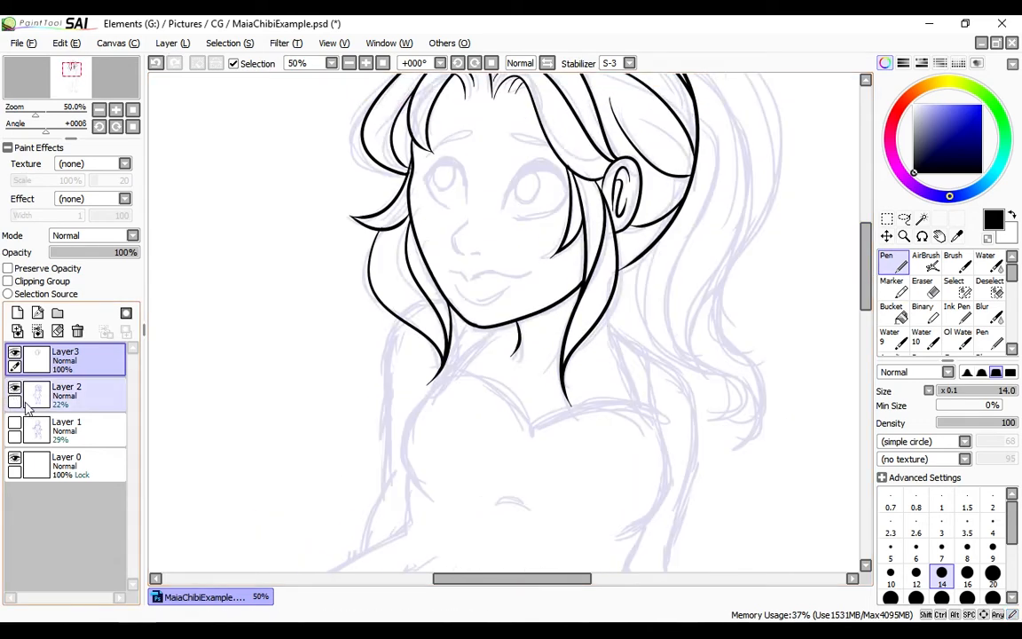
{"action": "left_click_drag", "start_coordinate": [632, 394], "coordinate": [637, 407]}
{"action": "key", "text": "ctrl+z"}
{"action": "left_click_drag", "start_coordinate": [608, 311], "coordinate": [609, 318]}
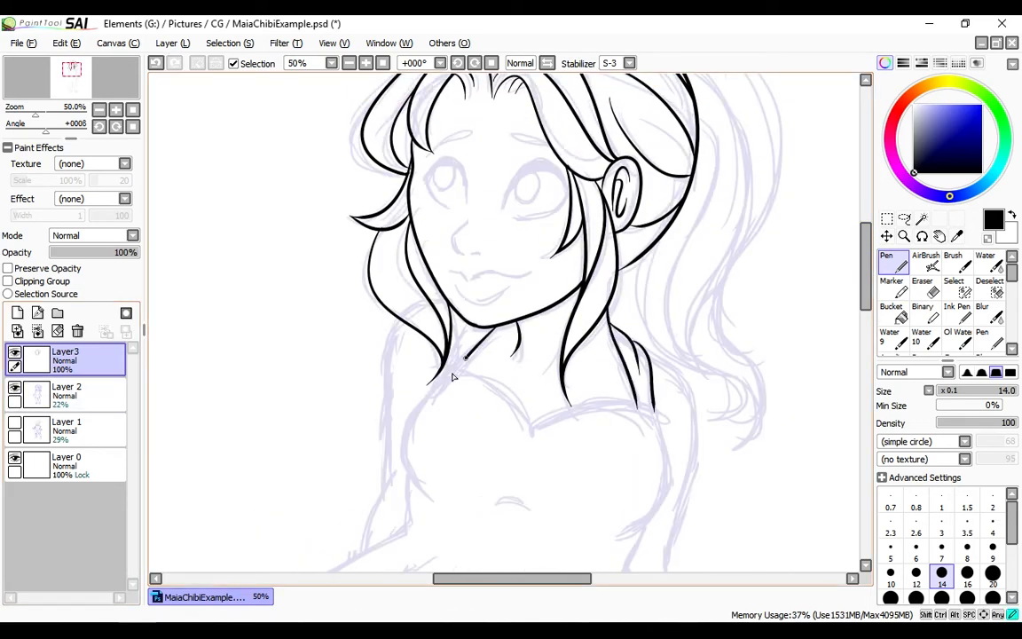
Ink the sweetheart neckline of the dress, meeting in a point at the centre of the chest
{"action": "left_click_drag", "start_coordinate": [433, 382], "coordinate": [534, 429]}
{"action": "mouse_move", "coordinate": [535, 429]}
{"action": "left_mouse_down"}
{"action": "mouse_move", "coordinate": [598, 409]}
{"action": "mouse_move", "coordinate": [659, 414]}
{"action": "left_mouse_up"}
{"action": "key", "text": "ctrl+z"}
Ink the curved side contours of the bust from the neckline down to the waist
{"action": "key", "text": "ctrl+z"}
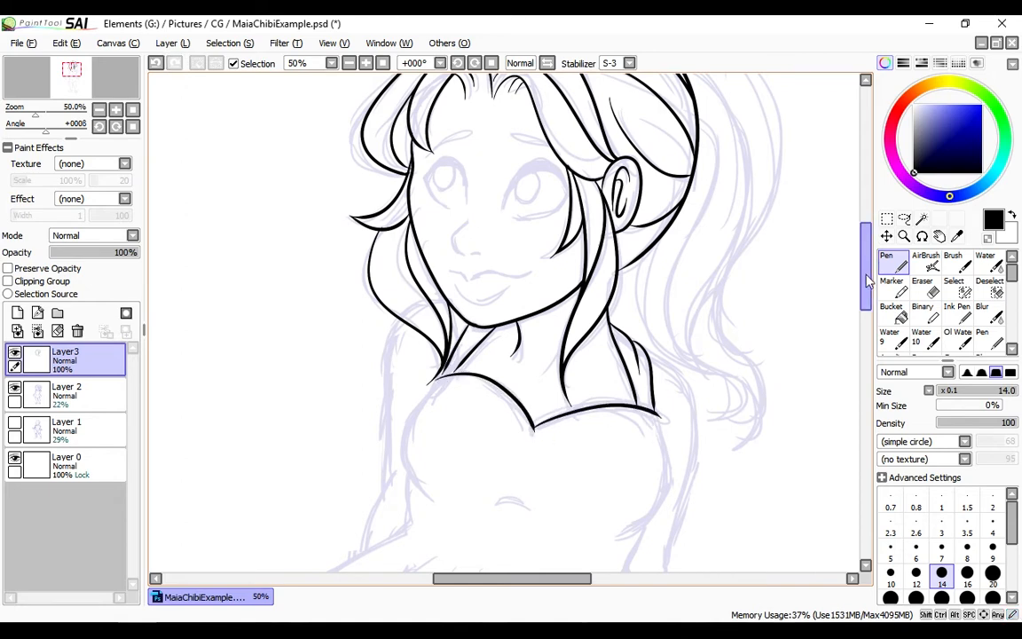
{"action": "left_click_drag", "start_coordinate": [866, 277], "coordinate": [866, 294]}
{"action": "key", "text": "ctrl+z"}
{"action": "left_click_drag", "start_coordinate": [658, 322], "coordinate": [615, 444]}
{"action": "key", "text": "ctrl+z"}
{"action": "left_click_drag", "start_coordinate": [448, 283], "coordinate": [433, 404]}
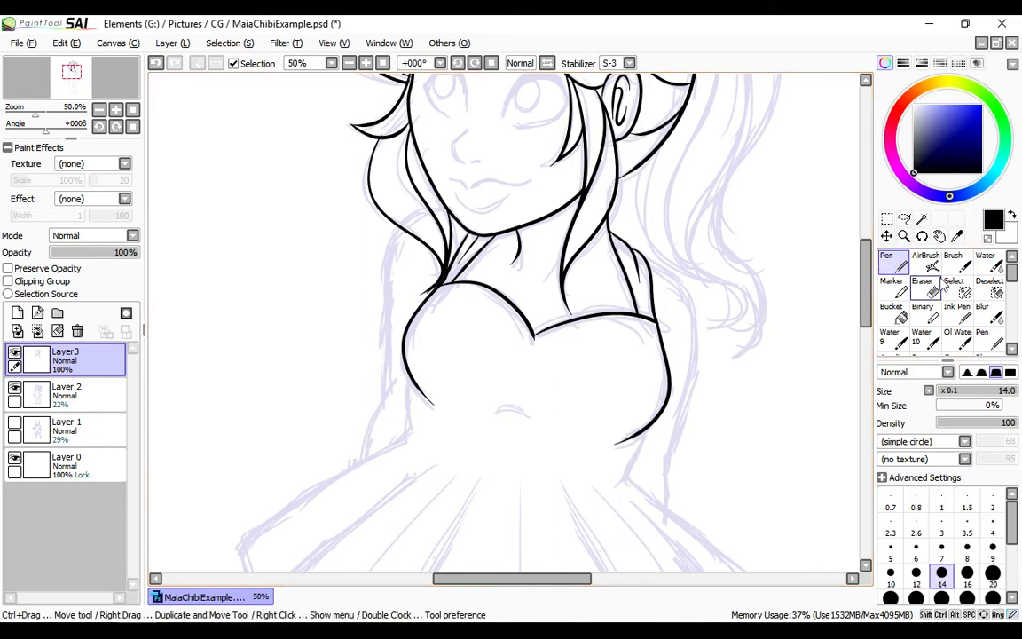
{"action": "key", "text": "e"}
{"action": "left_click", "coordinate": [894, 264]}
Ink the front of the skirt with both slanted side folds and the continuous wavy hem
{"action": "left_click_drag", "start_coordinate": [869, 290], "coordinate": [871, 336]}
{"action": "mouse_move", "coordinate": [482, 235]}
{"action": "left_mouse_down"}
{"action": "mouse_move", "coordinate": [388, 426]}
{"action": "mouse_move", "coordinate": [290, 433]}
{"action": "left_mouse_up"}
{"action": "key", "text": "ctrl+z"}
{"action": "key", "text": "ctrl+z"}
{"action": "mouse_move", "coordinate": [435, 227]}
{"action": "left_mouse_down"}
{"action": "mouse_move", "coordinate": [370, 497]}
{"action": "mouse_move", "coordinate": [466, 248]}
{"action": "mouse_move", "coordinate": [276, 387]}
{"action": "left_mouse_up"}
{"action": "key", "text": "ctrl+z"}
{"action": "key", "text": "ctrl+z"}
{"action": "mouse_move", "coordinate": [434, 221]}
{"action": "left_mouse_down"}
{"action": "mouse_move", "coordinate": [413, 235]}
{"action": "mouse_move", "coordinate": [547, 520]}
{"action": "mouse_move", "coordinate": [744, 421]}
{"action": "left_mouse_up"}
{"action": "left_click_drag", "start_coordinate": [626, 257], "coordinate": [748, 410]}
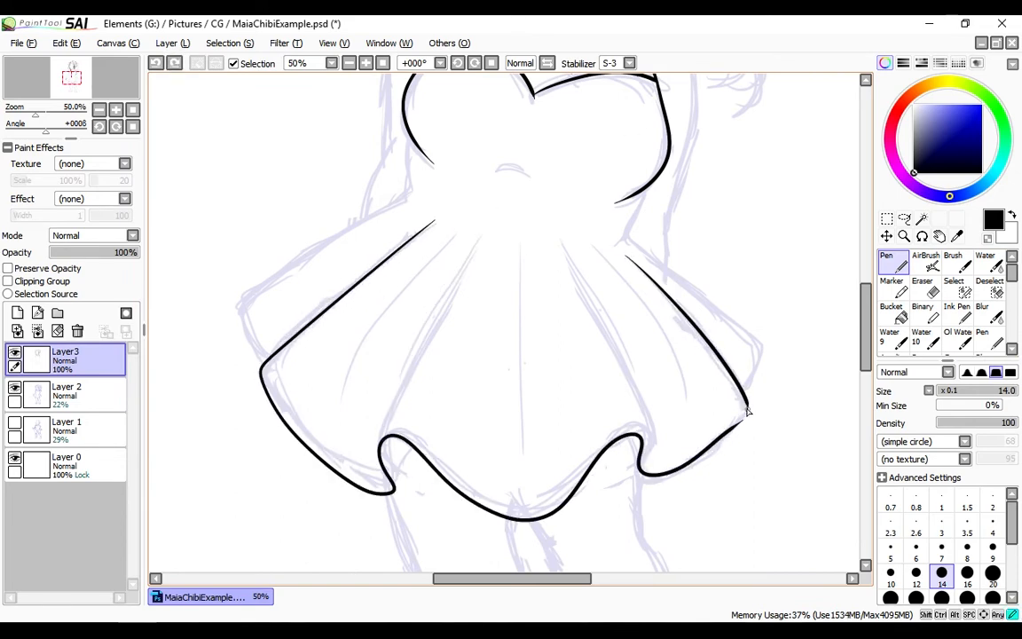
Ink the two main pleats from the waist to the hem curls, including the small fold undersides
{"action": "left_click_drag", "start_coordinate": [560, 239], "coordinate": [641, 433]}
{"action": "key", "text": "ctrl+z"}
{"action": "left_click_drag", "start_coordinate": [560, 238], "coordinate": [640, 434]}
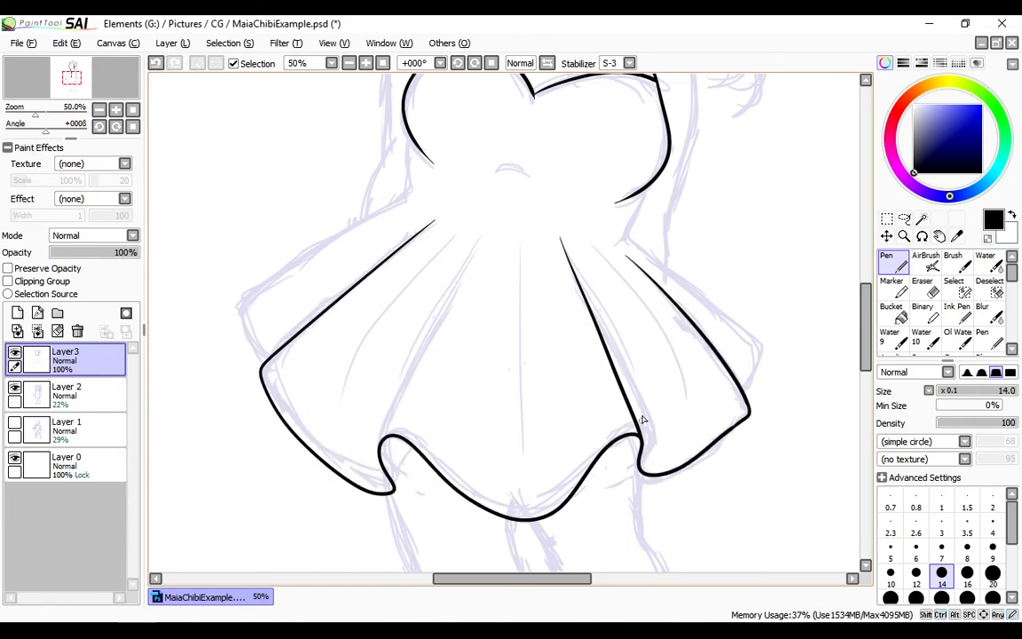
{"action": "left_click_drag", "start_coordinate": [484, 236], "coordinate": [379, 436]}
{"action": "key", "text": "ctrl+z"}
{"action": "key", "text": "ctrl+z"}
{"action": "mouse_move", "coordinate": [480, 235]}
{"action": "left_mouse_down"}
{"action": "mouse_move", "coordinate": [386, 416]}
{"action": "mouse_move", "coordinate": [396, 479]}
{"action": "left_mouse_up"}
{"action": "key", "text": "ctrl+z"}
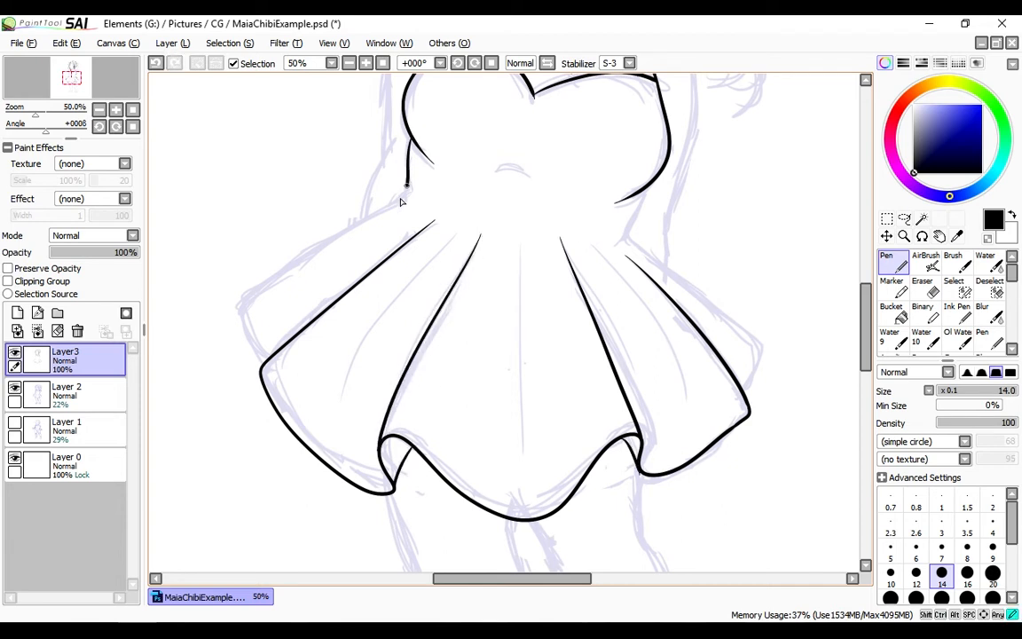
Ink the waist and the outer back panels of the skirt on both sides, ending at the front folds
{"action": "left_click_drag", "start_coordinate": [407, 190], "coordinate": [264, 360]}
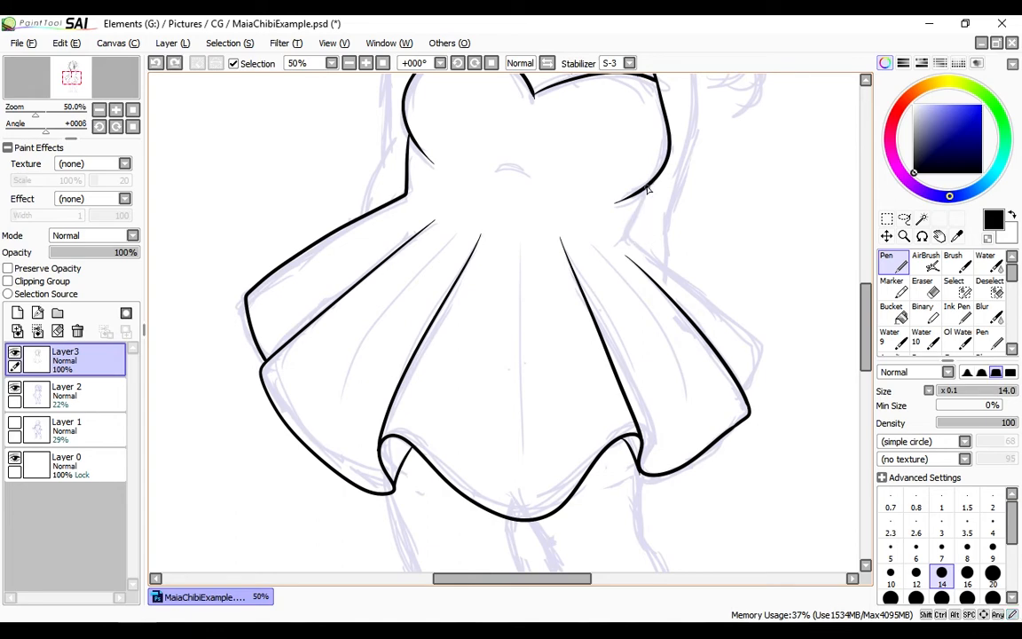
{"action": "mouse_move", "coordinate": [652, 185]}
{"action": "left_mouse_down"}
{"action": "mouse_move", "coordinate": [753, 390]}
{"action": "mouse_move", "coordinate": [759, 338]}
{"action": "mouse_move", "coordinate": [753, 398]}
{"action": "mouse_move", "coordinate": [759, 336]}
{"action": "left_mouse_up"}
{"action": "key", "text": "ctrl+z"}
{"action": "key", "text": "ctrl+z"}
{"action": "left_click_drag", "start_coordinate": [869, 326], "coordinate": [869, 326]}
{"action": "key", "text": "ctrl+z"}
{"action": "left_click_drag", "start_coordinate": [761, 342], "coordinate": [748, 401]}
{"action": "key", "text": "ctrl+z"}
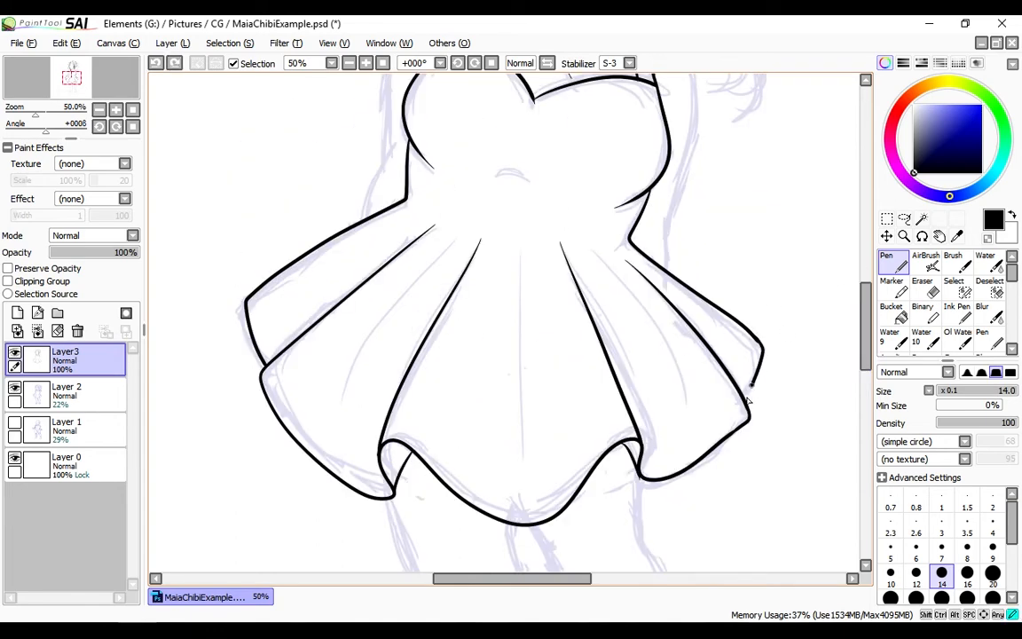
Ink the arm on the left from the shoulder past the elbow to the skirt
{"action": "mouse_move", "coordinate": [866, 325]}
{"action": "left_mouse_down"}
{"action": "mouse_move", "coordinate": [856, 270]}
{"action": "mouse_move", "coordinate": [857, 286]}
{"action": "left_mouse_up"}
{"action": "mouse_move", "coordinate": [400, 206]}
{"action": "left_mouse_down"}
{"action": "mouse_move", "coordinate": [383, 272]}
{"action": "mouse_move", "coordinate": [388, 362]}
{"action": "left_mouse_up"}
{"action": "left_click_drag", "start_coordinate": [396, 346], "coordinate": [368, 426]}
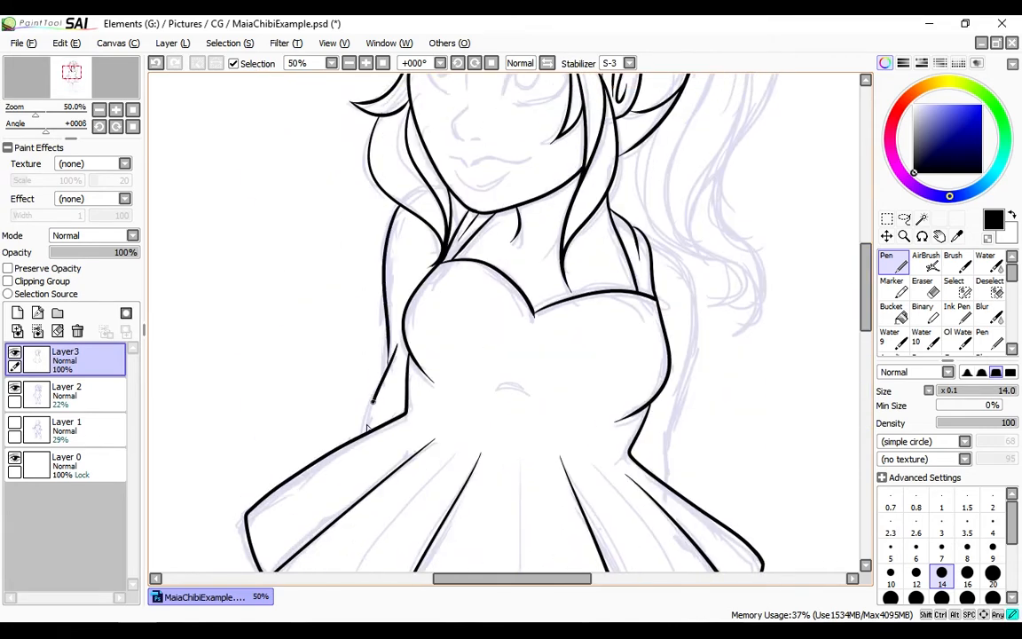
Ink the arm on the right from the shoulder to the skirt and the small curve at the bodice's centre
{"action": "mouse_move", "coordinate": [641, 230]}
{"action": "left_mouse_down"}
{"action": "mouse_move", "coordinate": [691, 348]}
{"action": "mouse_move", "coordinate": [664, 448]}
{"action": "mouse_move", "coordinate": [669, 485]}
{"action": "left_mouse_up"}
{"action": "key", "text": "ctrl+z"}
{"action": "key", "text": "ctrl+z"}
{"action": "mouse_move", "coordinate": [663, 424]}
{"action": "left_mouse_down"}
{"action": "mouse_move", "coordinate": [670, 486]}
{"action": "mouse_move", "coordinate": [664, 471]}
{"action": "left_mouse_up"}
{"action": "left_click", "coordinate": [934, 282]}
Ink the outer and inner contours of the left leg from the hem down to the ankle
{"action": "key", "text": "ctrl+z"}
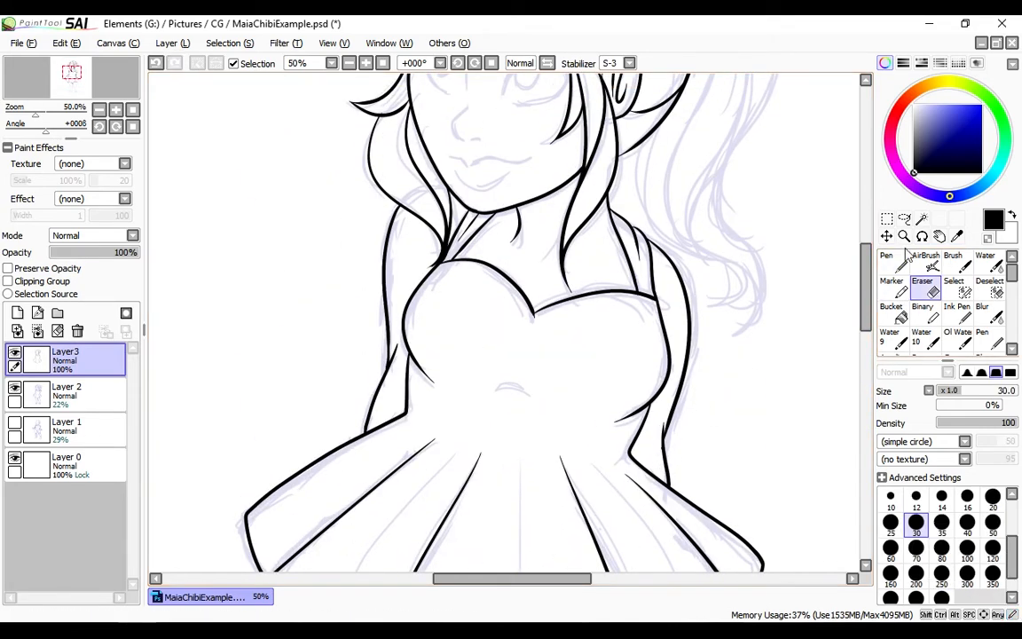
{"action": "left_click", "coordinate": [904, 259]}
{"action": "left_click_drag", "start_coordinate": [502, 389], "coordinate": [529, 396]}
{"action": "left_click_drag", "start_coordinate": [865, 304], "coordinate": [857, 404]}
{"action": "mouse_move", "coordinate": [388, 180]}
{"action": "left_mouse_down"}
{"action": "mouse_move", "coordinate": [422, 278]}
{"action": "mouse_move", "coordinate": [438, 386]}
{"action": "left_mouse_up"}
{"action": "key", "text": "ctrl+z"}
Ink the left shoe's instep, rounded toe and lower edge
{"action": "key", "text": "ctrl+z"}
{"action": "key", "text": "ctrl+z"}
{"action": "left_click_drag", "start_coordinate": [408, 245], "coordinate": [448, 445]}
{"action": "mouse_move", "coordinate": [515, 206]}
{"action": "left_mouse_down"}
{"action": "mouse_move", "coordinate": [524, 378]}
{"action": "mouse_move", "coordinate": [510, 497]}
{"action": "left_mouse_up"}
{"action": "key", "text": "ctrl+z"}
{"action": "left_click_drag", "start_coordinate": [448, 436], "coordinate": [421, 487]}
{"action": "key", "text": "ctrl+z"}
{"action": "left_click_drag", "start_coordinate": [420, 486], "coordinate": [379, 528]}
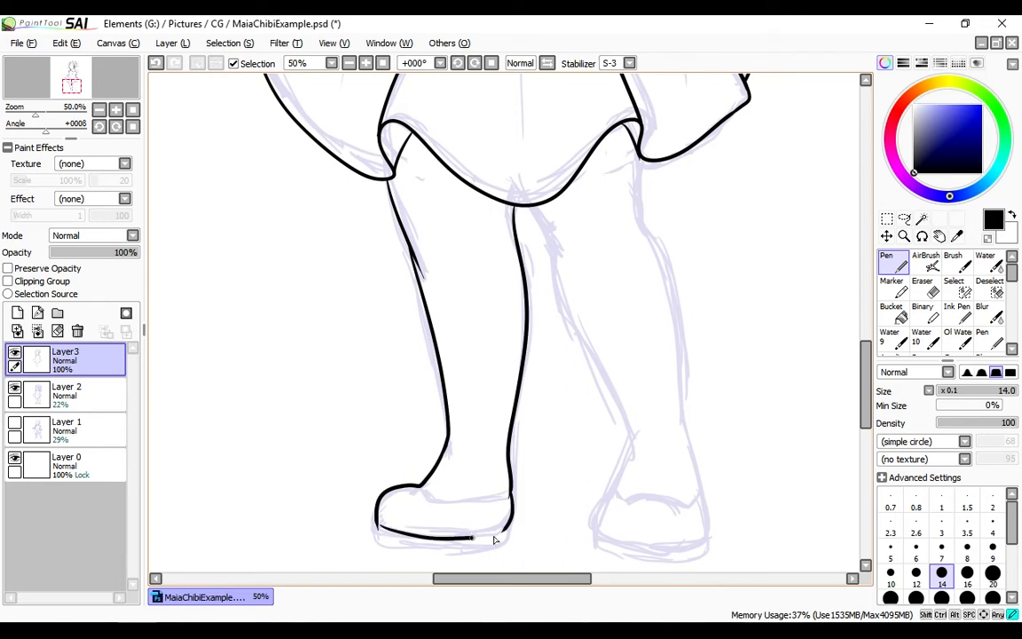
{"action": "left_click_drag", "start_coordinate": [495, 537], "coordinate": [509, 532]}
Clean up the left shoe's heel with the canvas rotated and ink the thick sole beneath the shoe
{"action": "mouse_move", "coordinate": [721, 435]}
{"action": "left_mouse_down"}
{"action": "mouse_move", "coordinate": [748, 371]}
{"action": "mouse_move", "coordinate": [771, 156]}
{"action": "left_mouse_up"}
{"action": "key", "text": "ctrl+z"}
{"action": "left_click", "coordinate": [835, 178], "text": "ctrl"}
{"action": "key", "text": "ctrl+z"}
{"action": "mouse_move", "coordinate": [661, 239]}
{"action": "left_mouse_down"}
{"action": "mouse_move", "coordinate": [605, 439]}
{"action": "mouse_move", "coordinate": [654, 245]}
{"action": "left_mouse_up"}
{"action": "left_click", "coordinate": [926, 287]}
{"action": "left_click", "coordinate": [893, 262]}
{"action": "key", "text": "ctrl+z"}
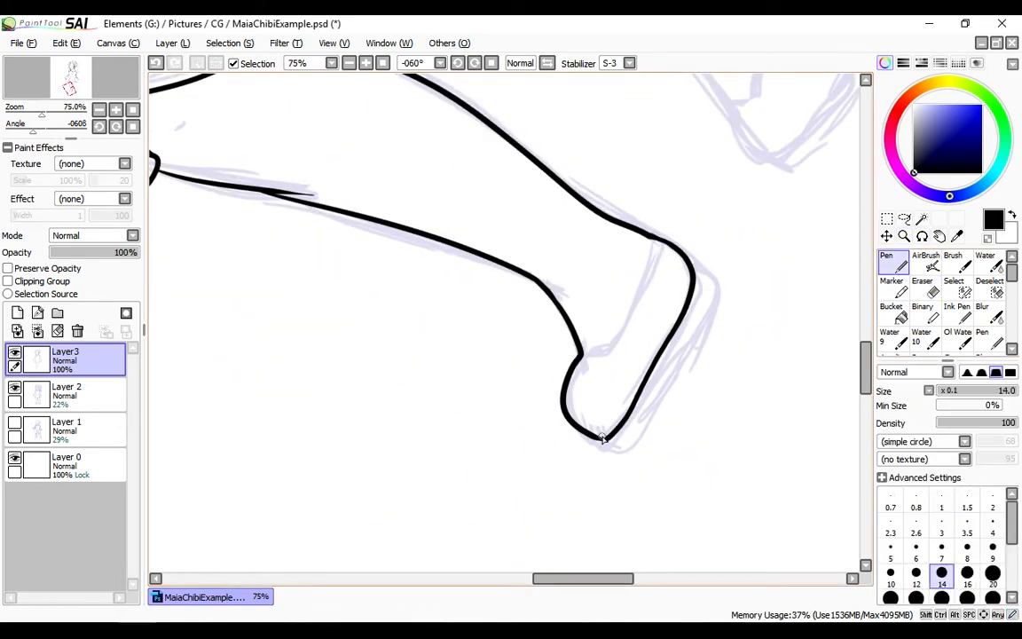
{"action": "mouse_move", "coordinate": [688, 260]}
{"action": "left_mouse_down"}
{"action": "mouse_move", "coordinate": [635, 447]}
{"action": "mouse_move", "coordinate": [713, 301]}
{"action": "mouse_move", "coordinate": [635, 447]}
{"action": "left_mouse_up"}
{"action": "key", "text": "ctrl+z"}
{"action": "left_click", "coordinate": [383, 63]}
Add a new layer above the line art for the right leg
{"action": "left_click", "coordinate": [905, 238]}
{"action": "left_click", "coordinate": [553, 465]}
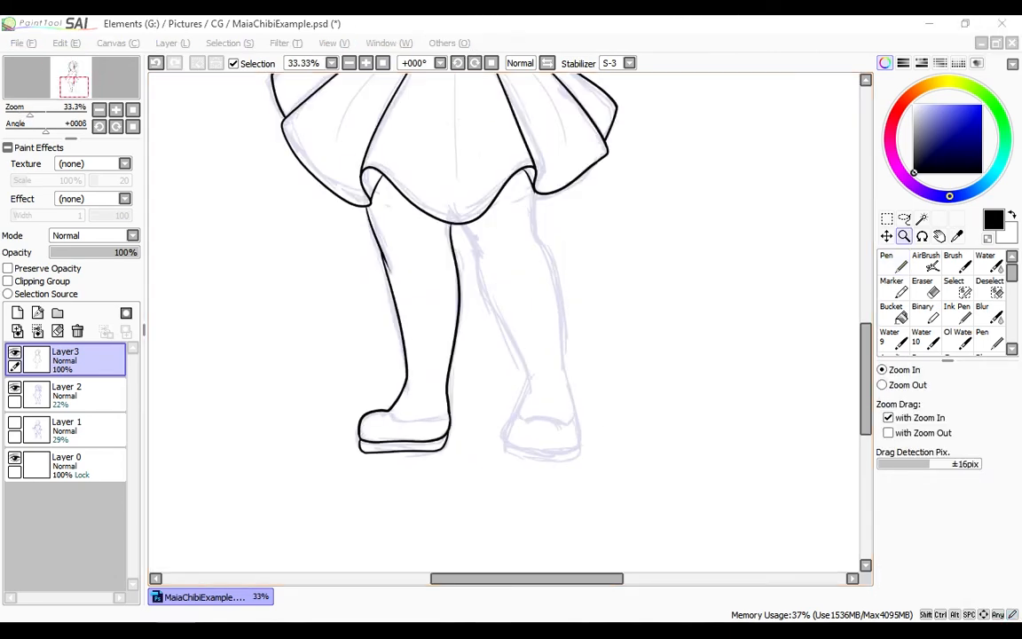
{"action": "left_click", "coordinate": [462, 212]}
{"action": "left_click", "coordinate": [893, 263]}
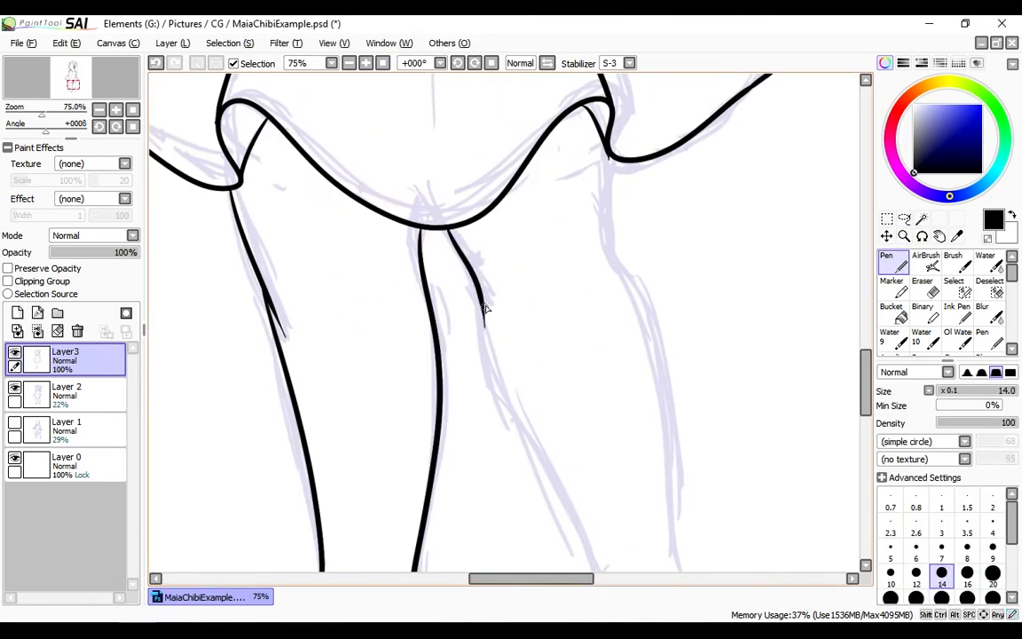
{"action": "left_click", "coordinate": [17, 313]}
Ink the inner contour of the right leg from the hem down to the ankle
{"action": "left_click_drag", "start_coordinate": [611, 159], "coordinate": [678, 415]}
{"action": "left_click_drag", "start_coordinate": [869, 377], "coordinate": [870, 406]}
{"action": "key", "text": "ctrl+z"}
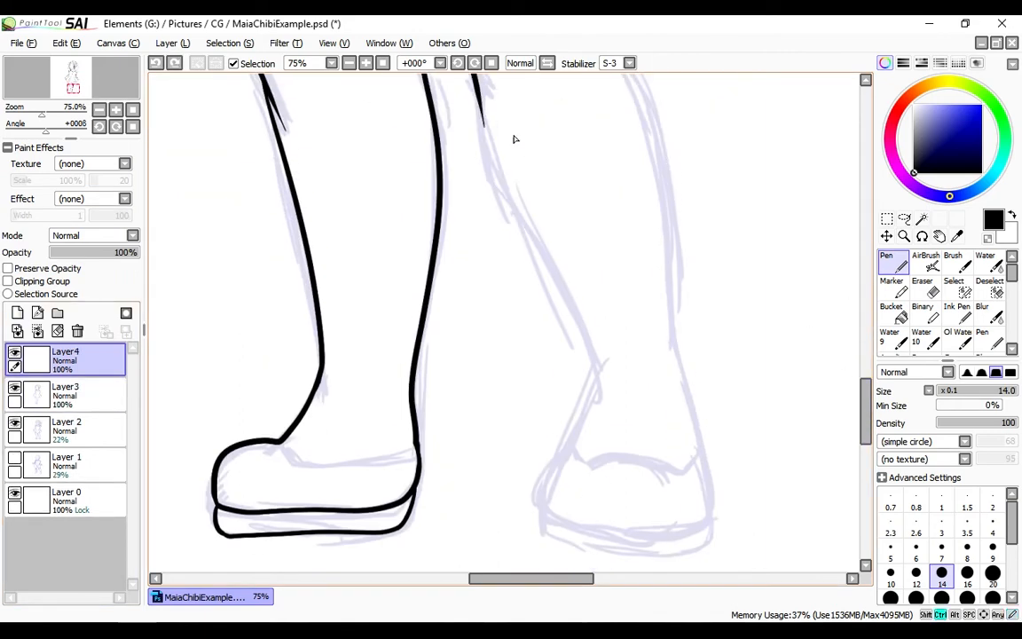
{"action": "key", "text": "ctrl+z"}
{"action": "mouse_move", "coordinate": [482, 99]}
{"action": "left_mouse_down"}
{"action": "mouse_move", "coordinate": [515, 201]}
{"action": "mouse_move", "coordinate": [601, 378]}
{"action": "left_mouse_up"}
{"action": "left_click_drag", "start_coordinate": [869, 398], "coordinate": [872, 380]}
{"action": "key", "text": "ctrl+z"}
{"action": "left_click_drag", "start_coordinate": [480, 223], "coordinate": [603, 506]}
{"action": "left_click_drag", "start_coordinate": [868, 381], "coordinate": [868, 367]}
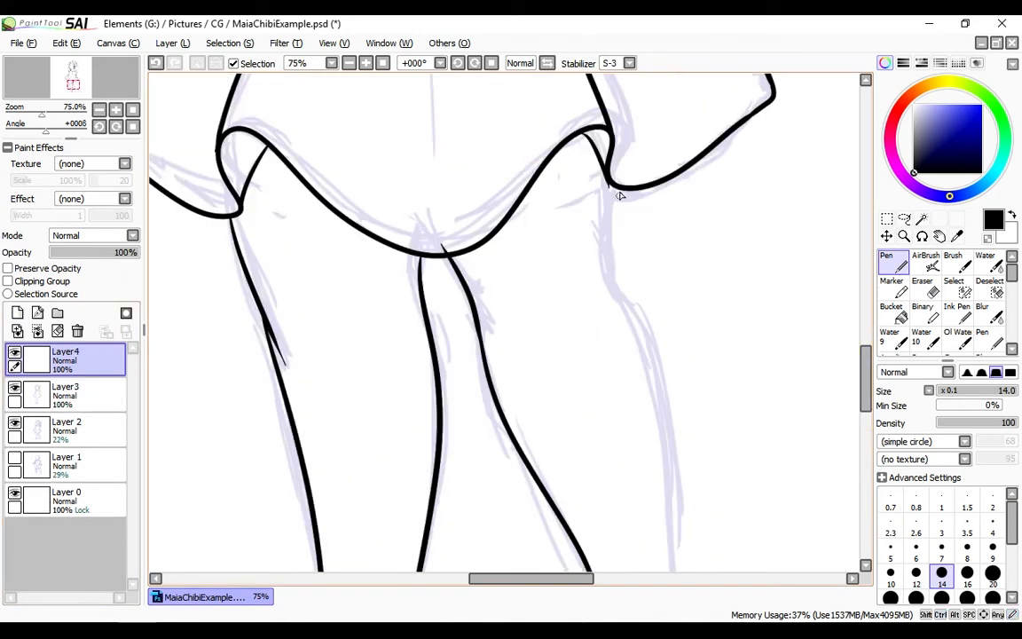
Ink the outer contour of the right leg from the hem down to the shoe
{"action": "left_click_drag", "start_coordinate": [610, 189], "coordinate": [688, 556]}
{"action": "left_click", "coordinate": [353, 64]}
{"action": "left_click_drag", "start_coordinate": [867, 363], "coordinate": [867, 382]}
{"action": "key", "text": "ctrl+z"}
{"action": "left_click_drag", "start_coordinate": [578, 118], "coordinate": [621, 392]}
{"action": "key", "text": "ctrl+z"}
{"action": "mouse_move", "coordinate": [578, 117]}
{"action": "left_mouse_down"}
{"action": "mouse_move", "coordinate": [620, 398]}
{"action": "mouse_move", "coordinate": [620, 389]}
{"action": "left_mouse_up"}
{"action": "key", "text": "ctrl+z"}
{"action": "key", "text": "ctrl+z"}
Erase the stray line end at the left knee on Layer3
{"action": "left_click", "coordinate": [925, 287]}
{"action": "left_click", "coordinate": [75, 395]}
{"action": "left_click_drag", "start_coordinate": [349, 216], "coordinate": [364, 255]}
{"action": "left_click", "coordinate": [893, 262]}
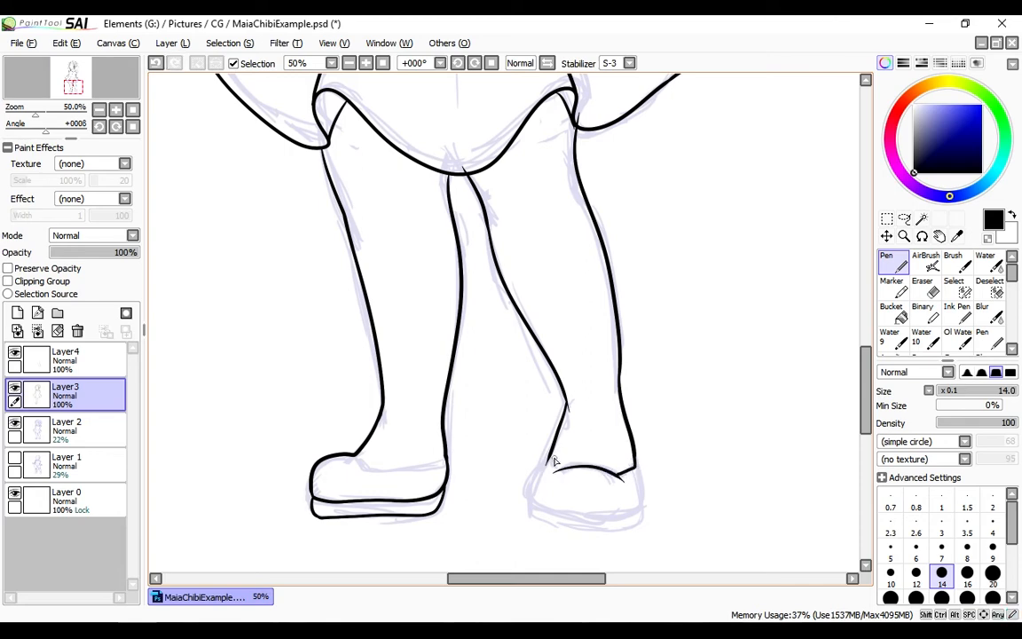
Ink the short corner joining the right ankle to the shoe opening
{"action": "left_click_drag", "start_coordinate": [549, 458], "coordinate": [558, 471]}
{"action": "key", "text": "ctrl+space"}
{"action": "left_click", "coordinate": [584, 523]}
Merge Layer4 down into Layer3 and erase the overshooting line tip at the right ankle
{"action": "left_click", "coordinate": [925, 287]}
{"action": "left_click", "coordinate": [71, 360]}
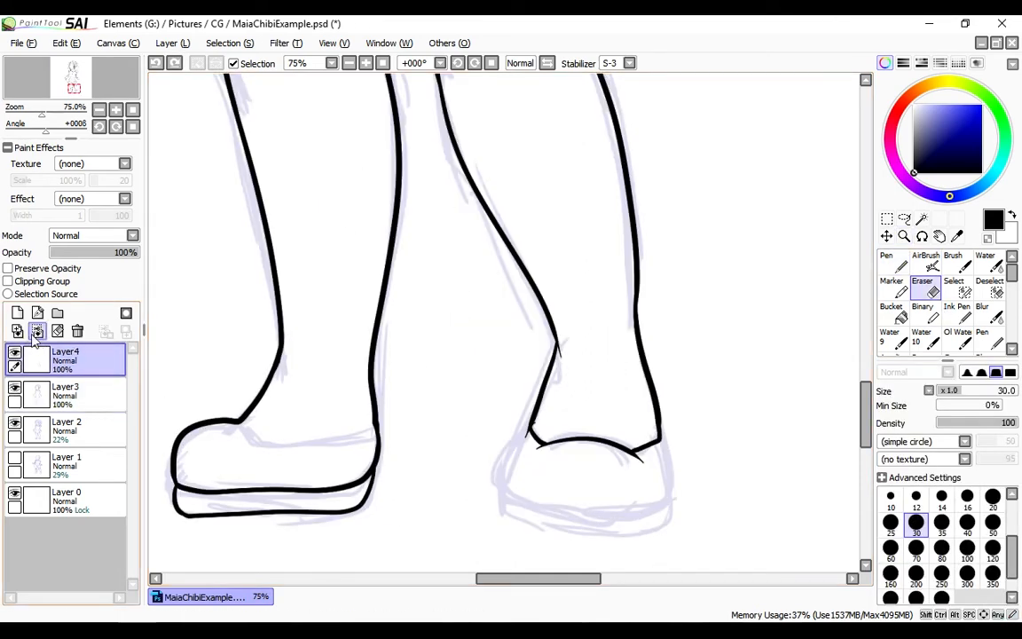
{"action": "left_click", "coordinate": [37, 333]}
{"action": "left_click_drag", "start_coordinate": [565, 357], "coordinate": [561, 346]}
{"action": "key", "text": "n"}
{"action": "key", "text": "s"}
{"action": "key", "text": "e"}
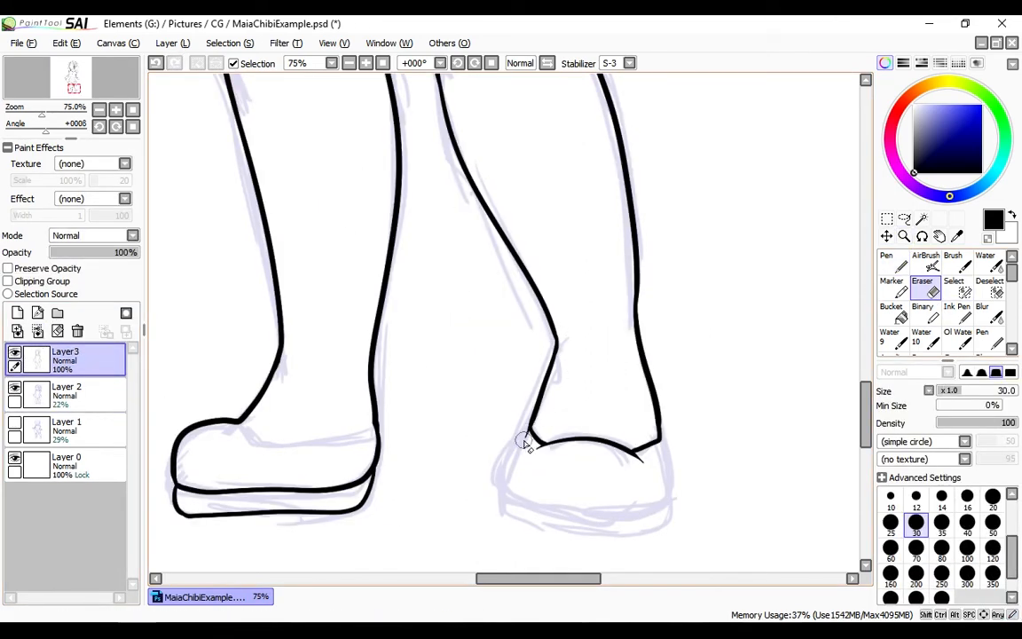
Ink the right shoe's rounded upper and the thick sole beneath it
{"action": "key", "text": "n"}
{"action": "left_click_drag", "start_coordinate": [560, 519], "coordinate": [666, 510]}
{"action": "left_click_drag", "start_coordinate": [661, 437], "coordinate": [664, 510]}
{"action": "key", "text": "ctrl+z"}
{"action": "mouse_move", "coordinate": [504, 491]}
{"action": "left_mouse_down"}
{"action": "mouse_move", "coordinate": [578, 535]}
{"action": "mouse_move", "coordinate": [660, 534]}
{"action": "left_mouse_up"}
{"action": "key", "text": "ctrl+z"}
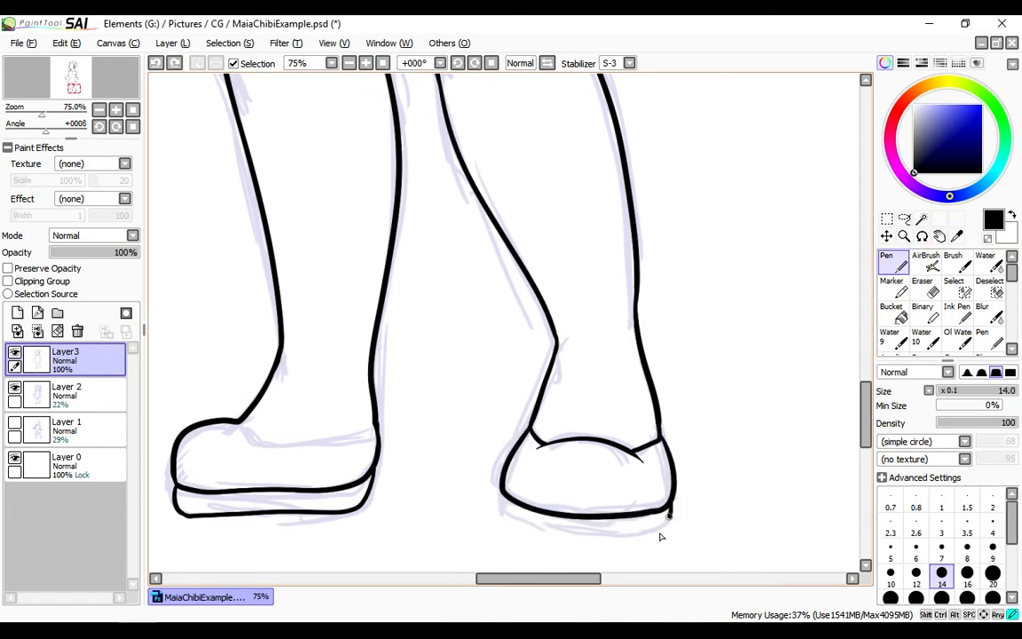
{"action": "mouse_move", "coordinate": [502, 514]}
{"action": "left_mouse_down"}
{"action": "mouse_move", "coordinate": [564, 536]}
{"action": "mouse_move", "coordinate": [655, 540]}
{"action": "mouse_move", "coordinate": [670, 527]}
{"action": "left_mouse_up"}
Erase the overshooting line ends along the skirt's hem
{"action": "scroll", "coordinate": [576, 305], "scroll_direction": "up", "scroll_amount": 5}
{"action": "key", "text": "e"}
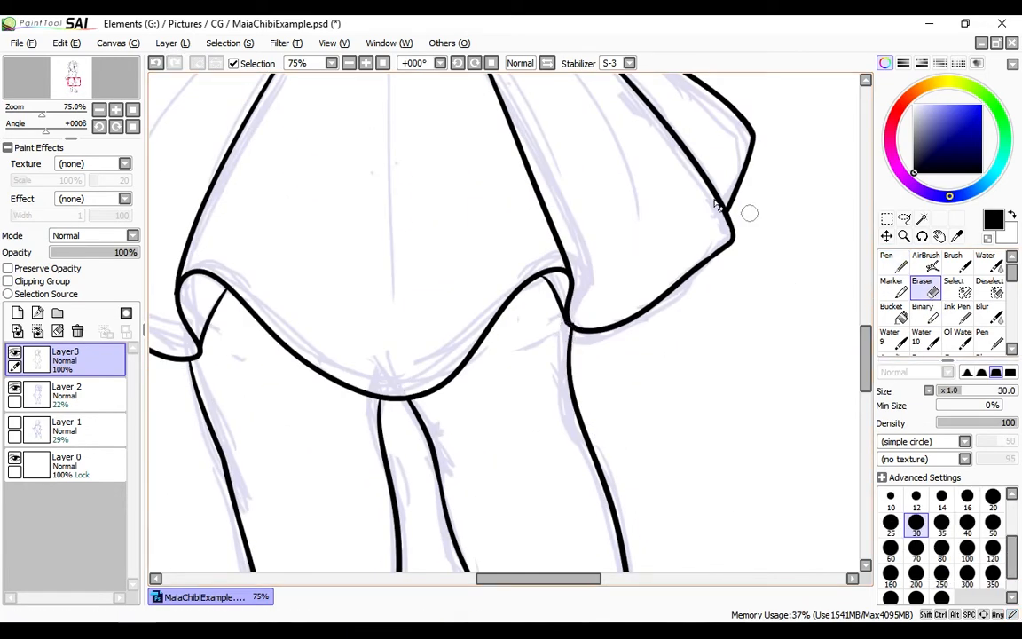
{"action": "scroll", "coordinate": [529, 411], "scroll_direction": "down", "scroll_amount": 4}
Add a new layer and ink the ponytail's long central wave from the back of the head to its curled tip
{"action": "key", "text": "z"}
{"action": "left_click", "coordinate": [17, 312]}
{"action": "left_click", "coordinate": [540, 180]}
{"action": "left_click", "coordinate": [541, 180]}
{"action": "key", "text": "n"}
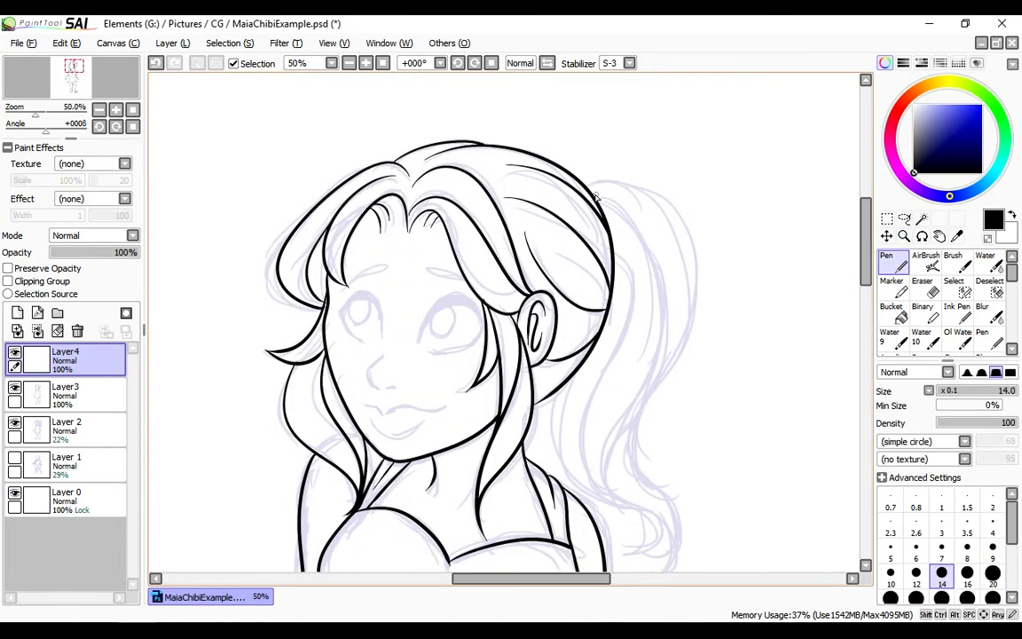
{"action": "left_click_drag", "start_coordinate": [597, 197], "coordinate": [644, 575]}
{"action": "scroll", "coordinate": [616, 125], "scroll_direction": "down", "scroll_amount": 2}
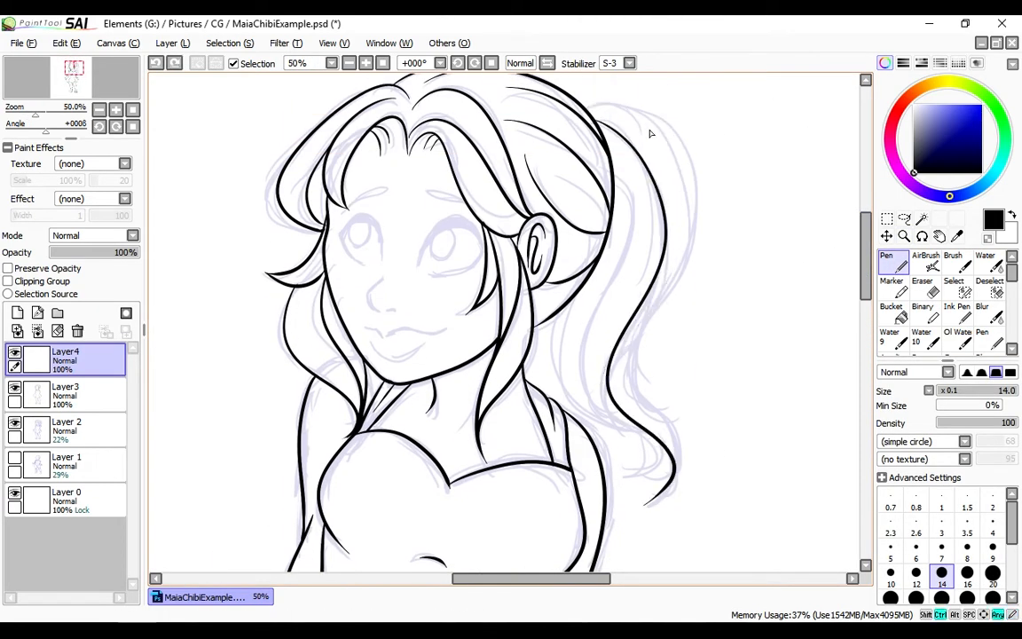
{"action": "key", "text": "ctrl+z"}
{"action": "left_click_drag", "start_coordinate": [590, 108], "coordinate": [652, 507]}
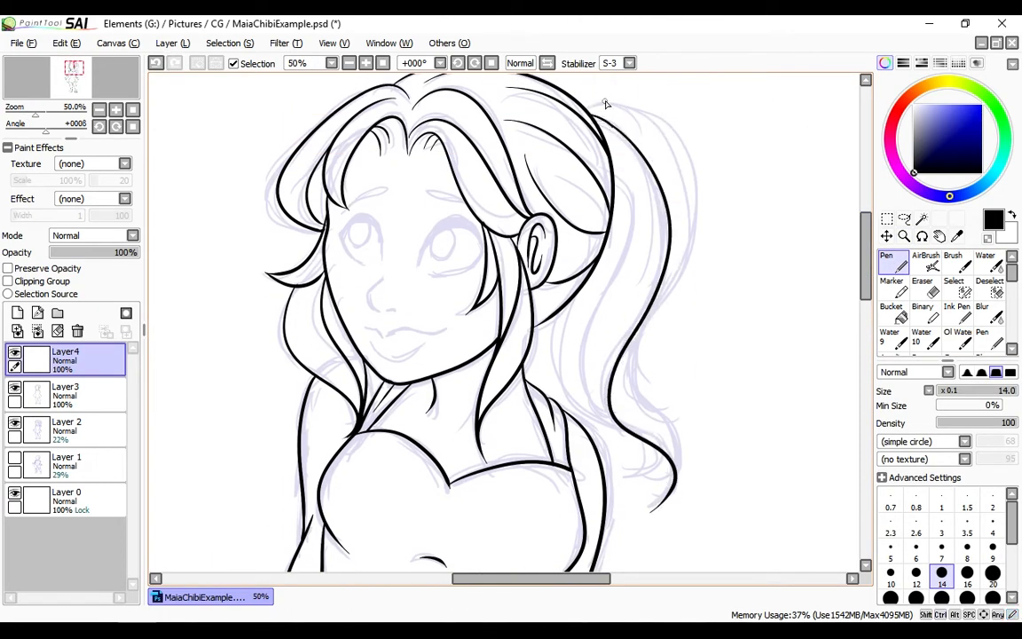
Ink the ponytail's outer contour and the outer wave running down to the curled tip
{"action": "scroll", "coordinate": [593, 235], "scroll_direction": "up", "scroll_amount": 3}
{"action": "scroll", "coordinate": [612, 233], "scroll_direction": "down", "scroll_amount": 5}
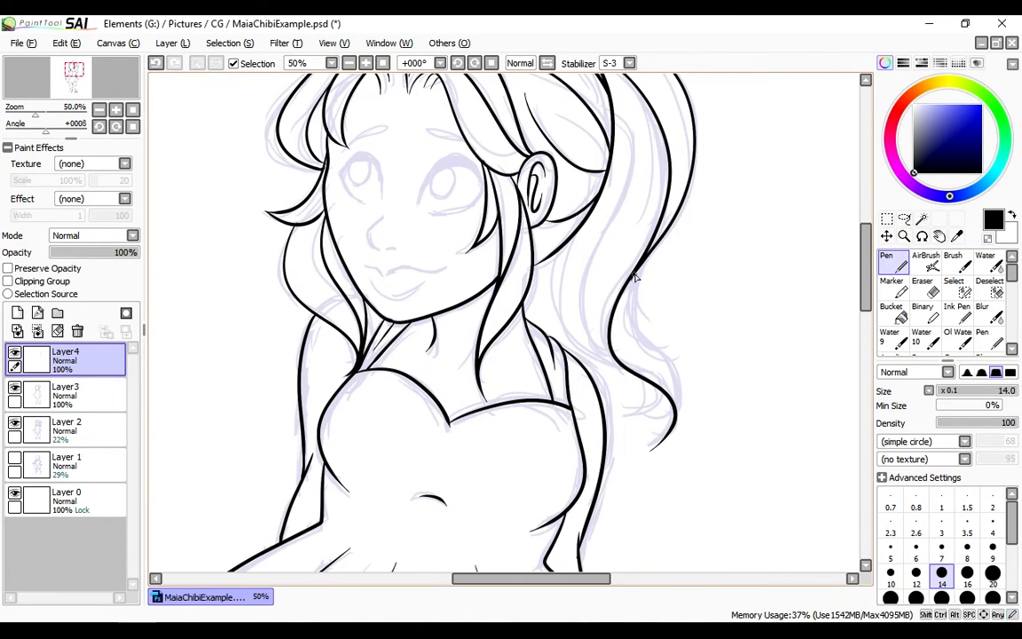
{"action": "left_click_drag", "start_coordinate": [635, 274], "coordinate": [679, 413]}
Ink the ponytail's inner wavy strands and the edge nearest the neck down to the small curls
{"action": "mouse_move", "coordinate": [614, 110]}
{"action": "left_mouse_down"}
{"action": "mouse_move", "coordinate": [631, 371]}
{"action": "mouse_move", "coordinate": [580, 295]}
{"action": "mouse_move", "coordinate": [623, 365]}
{"action": "left_mouse_up"}
{"action": "key", "text": "ctrl+z"}
{"action": "key", "text": "ctrl+z"}
{"action": "key", "text": "ctrl+z"}
{"action": "left_click_drag", "start_coordinate": [574, 243], "coordinate": [589, 357]}
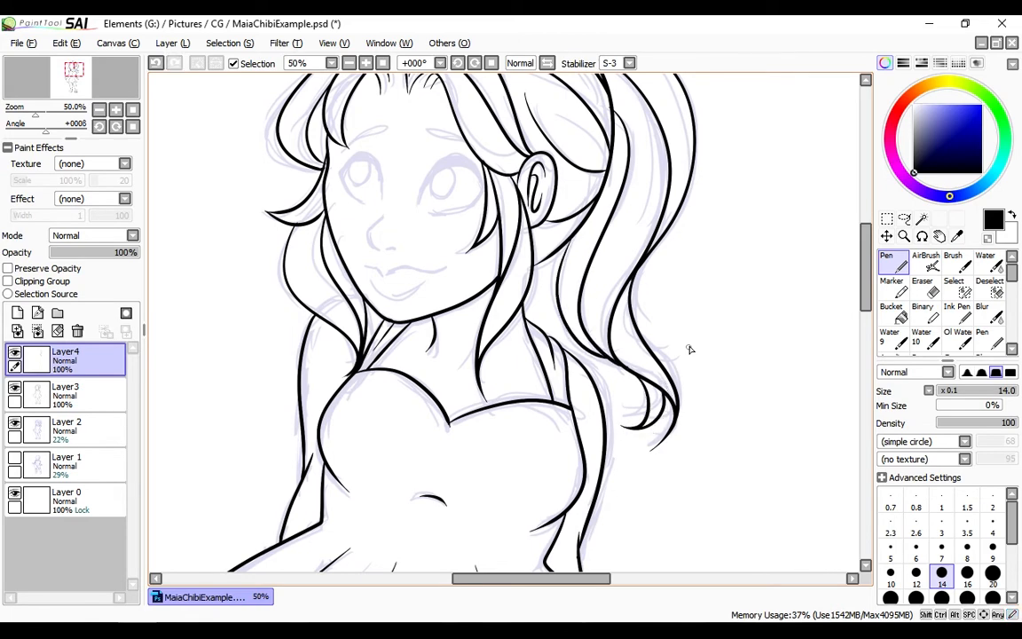
Ink an extra strand of the side lock, curving from beside the ear down towards the neck
{"action": "scroll", "coordinate": [575, 235], "scroll_direction": "up", "scroll_amount": 4}
{"action": "scroll", "coordinate": [462, 310], "scroll_direction": "down", "scroll_amount": 4}
{"action": "scroll", "coordinate": [336, 394], "scroll_direction": "up", "scroll_amount": 2}
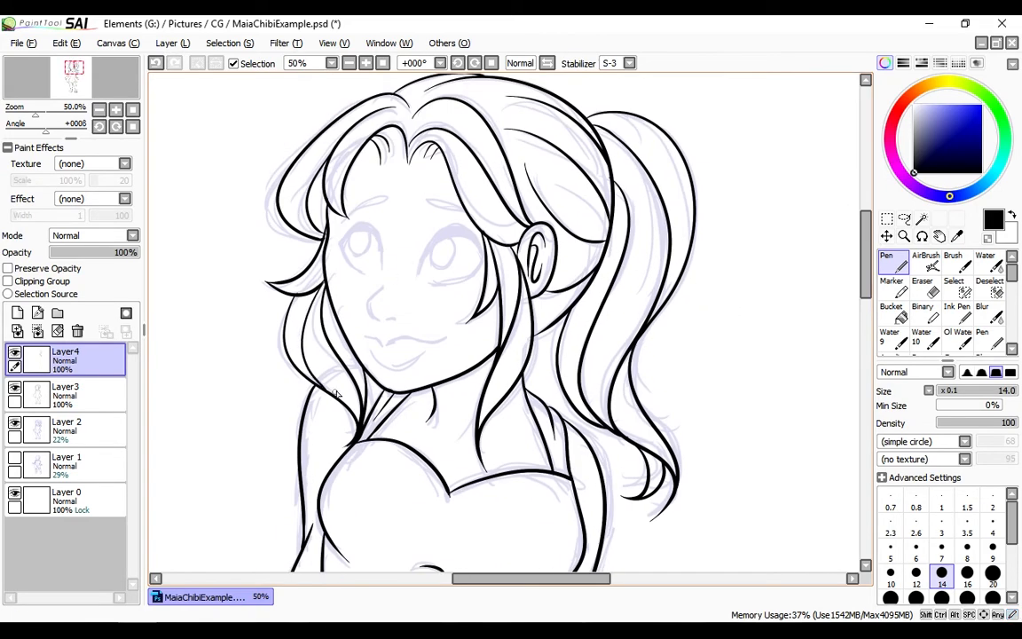
{"action": "left_click_drag", "start_coordinate": [498, 348], "coordinate": [485, 508]}
{"action": "key", "text": "ctrl+z"}
{"action": "mouse_move", "coordinate": [498, 348]}
{"action": "left_mouse_down"}
{"action": "mouse_move", "coordinate": [472, 476]}
{"action": "mouse_move", "coordinate": [487, 513]}
{"action": "left_mouse_up"}
{"action": "key", "text": "ctrl+z"}
{"action": "mouse_move", "coordinate": [520, 246]}
{"action": "left_mouse_down"}
{"action": "mouse_move", "coordinate": [538, 380]}
{"action": "mouse_move", "coordinate": [497, 411]}
{"action": "left_mouse_up"}
{"action": "key", "text": "ctrl+z"}
{"action": "left_click_drag", "start_coordinate": [550, 311], "coordinate": [491, 413]}
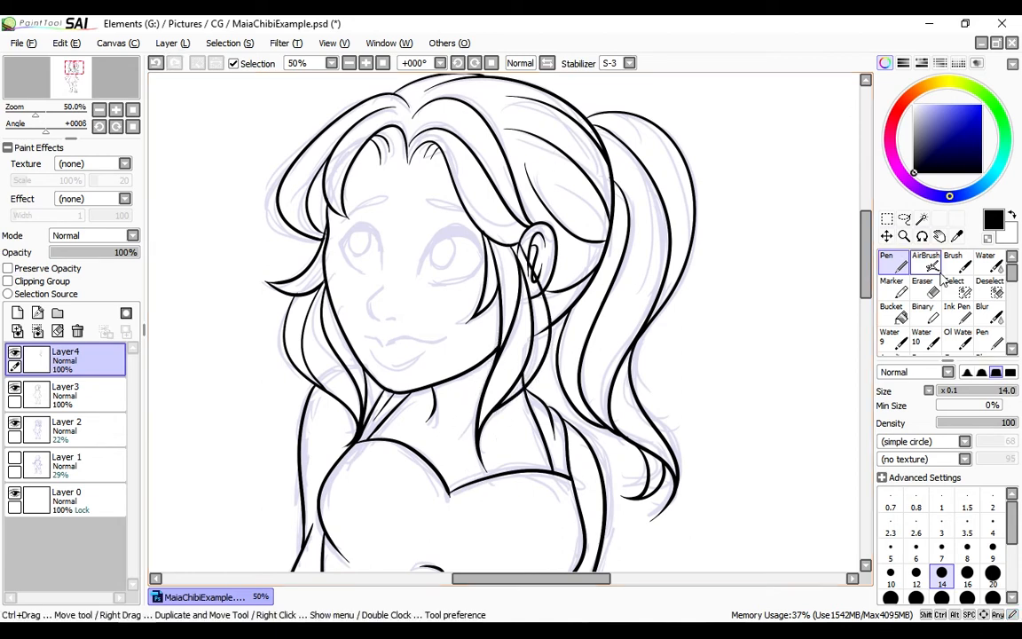
Erase the older lines crossing the new side strand on Layer3 and transfer Layer4's ink down onto it
{"action": "left_click", "coordinate": [928, 287]}
{"action": "left_click", "coordinate": [79, 395]}
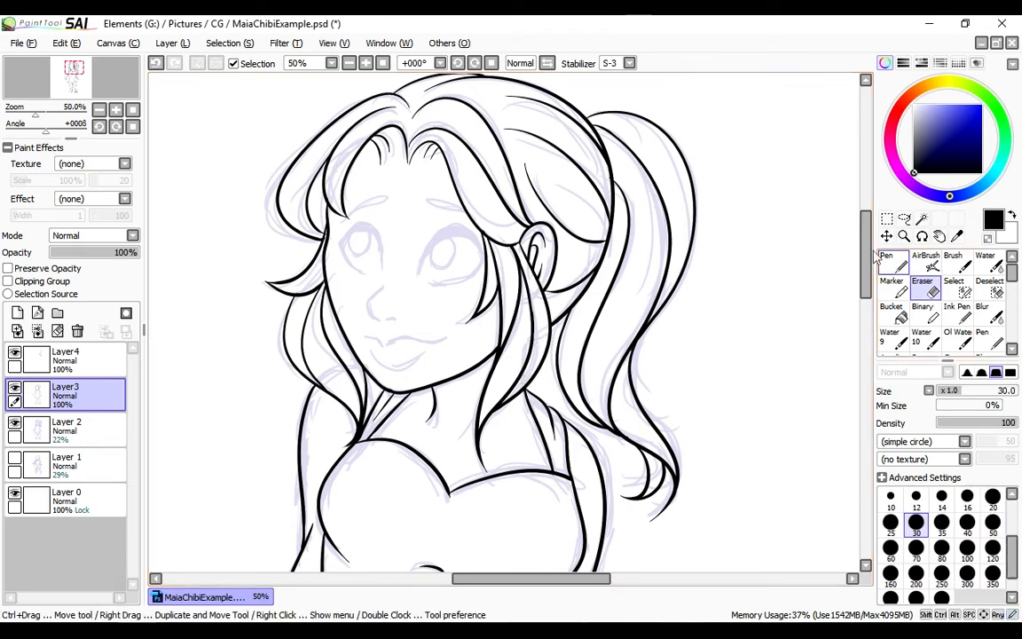
{"action": "left_click", "coordinate": [81, 359]}
{"action": "left_click", "coordinate": [18, 331]}
Ink the eye nearest the ear on Layer4, with its lower lid line and a solid black upper lash line
{"action": "left_click", "coordinate": [905, 236]}
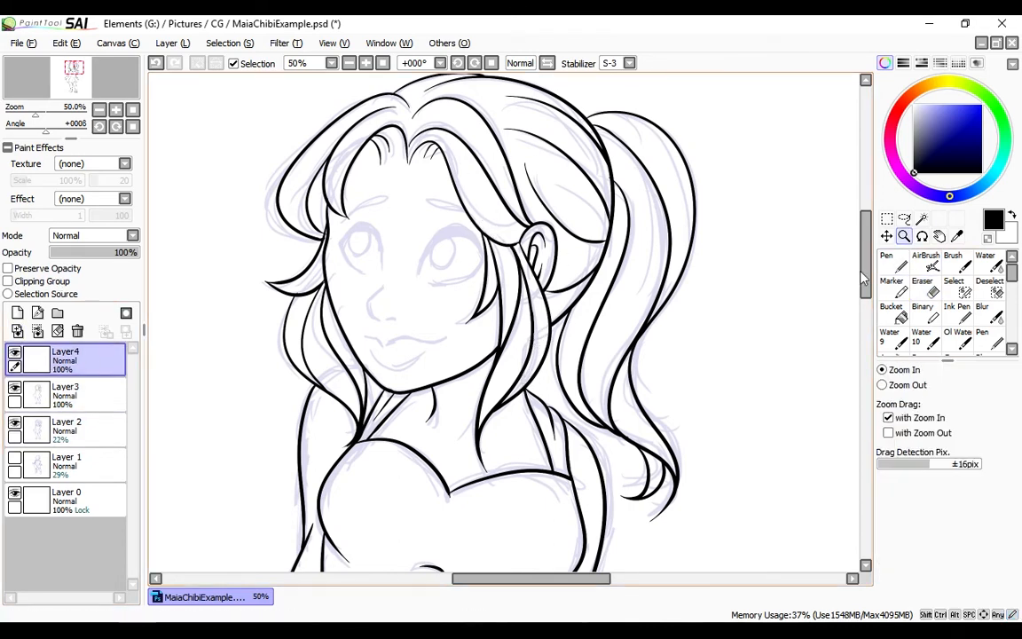
{"action": "left_click", "coordinate": [474, 254]}
{"action": "left_click", "coordinate": [894, 263]}
{"action": "mouse_move", "coordinate": [421, 354]}
{"action": "left_mouse_down"}
{"action": "mouse_move", "coordinate": [525, 322]}
{"action": "mouse_move", "coordinate": [437, 365]}
{"action": "left_mouse_up"}
{"action": "key", "text": "ctrl+z"}
{"action": "key", "text": "ctrl+z"}
{"action": "left_click_drag", "start_coordinate": [525, 325], "coordinate": [446, 365]}
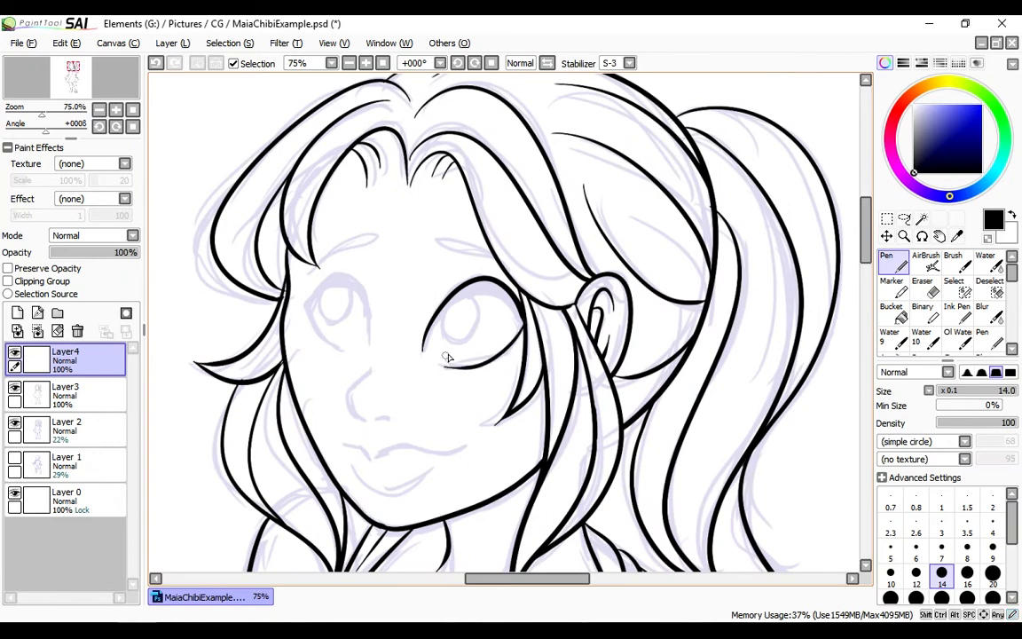
{"action": "left_click_drag", "start_coordinate": [520, 305], "coordinate": [456, 296]}
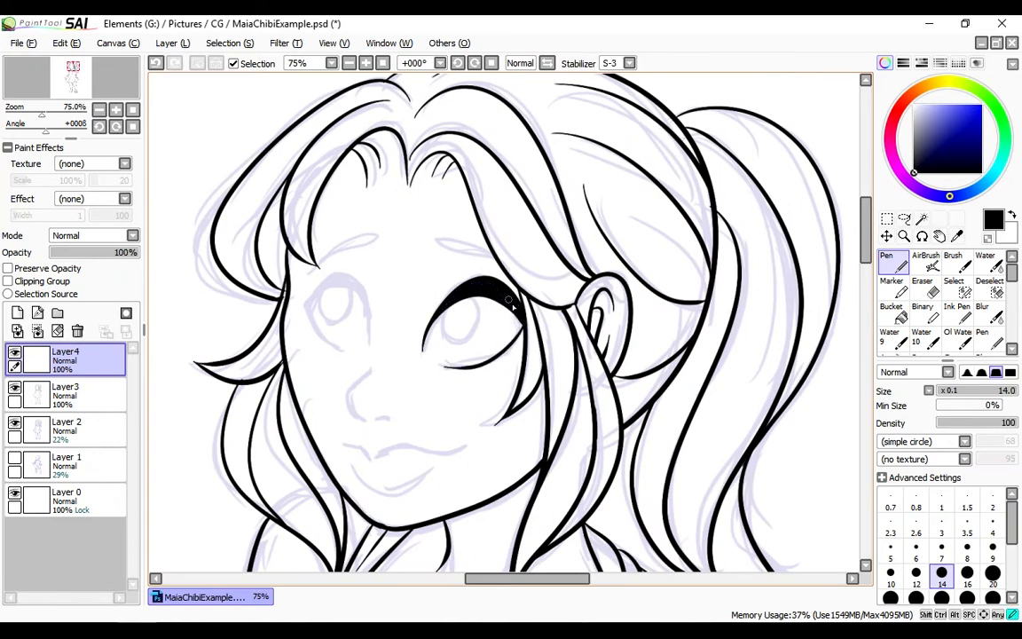
Ink the other eye and both inner eye circles, plus the nose, lips, eyelid creases and eyebrows
{"action": "left_click_drag", "start_coordinate": [368, 336], "coordinate": [308, 312]}
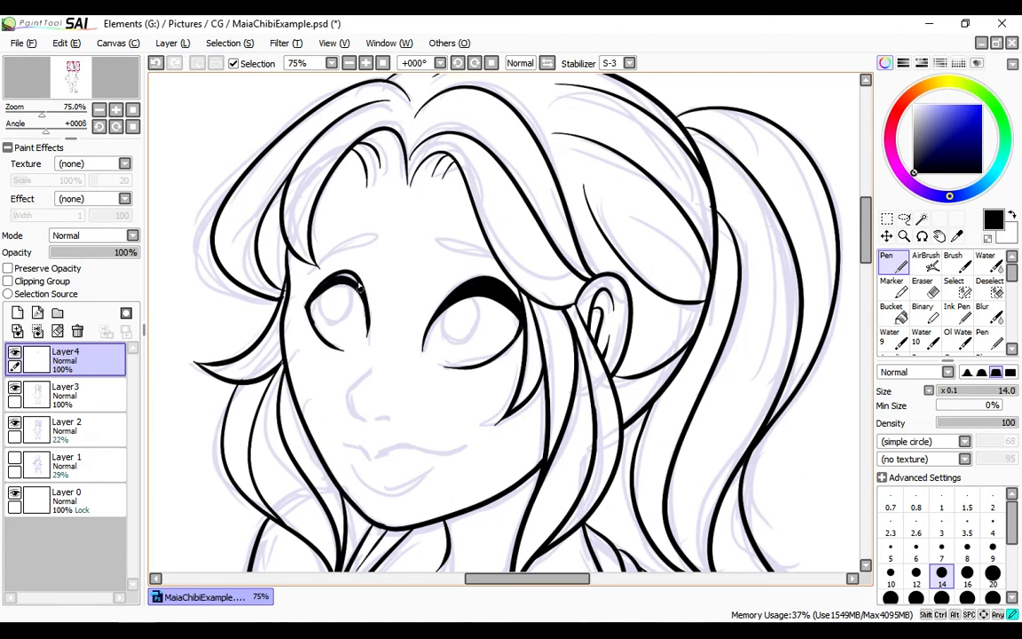
{"action": "left_click_drag", "start_coordinate": [478, 304], "coordinate": [472, 297]}
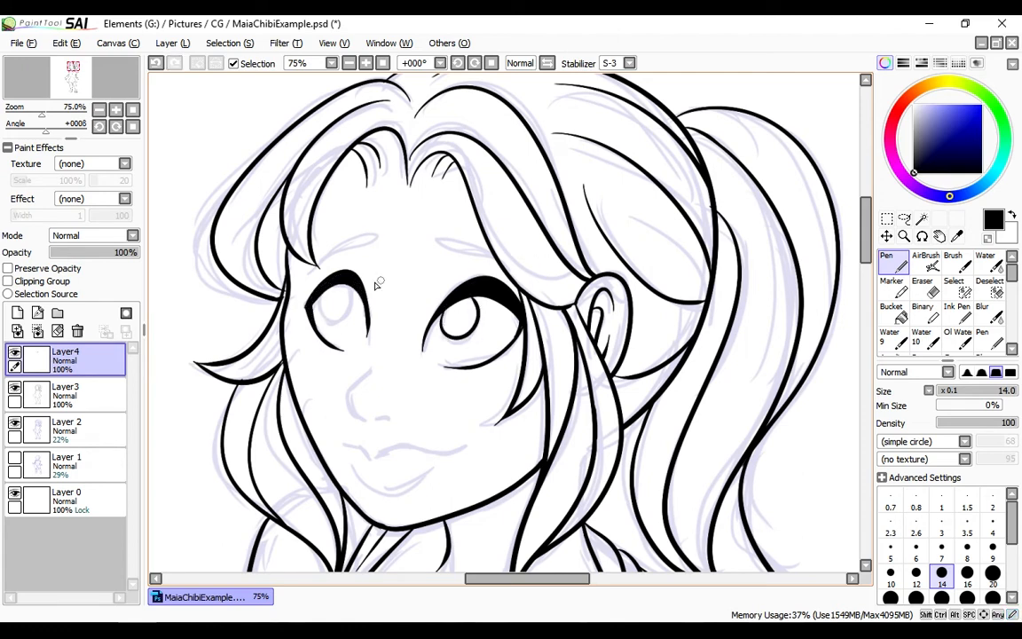
{"action": "left_click_drag", "start_coordinate": [322, 293], "coordinate": [325, 289]}
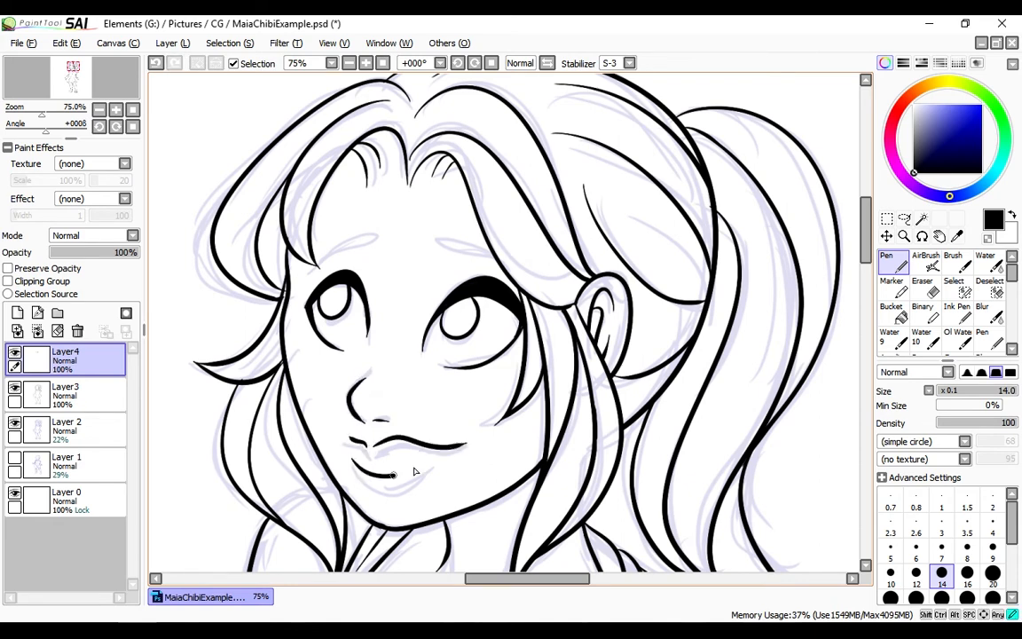
{"action": "left_click_drag", "start_coordinate": [413, 471], "coordinate": [432, 459]}
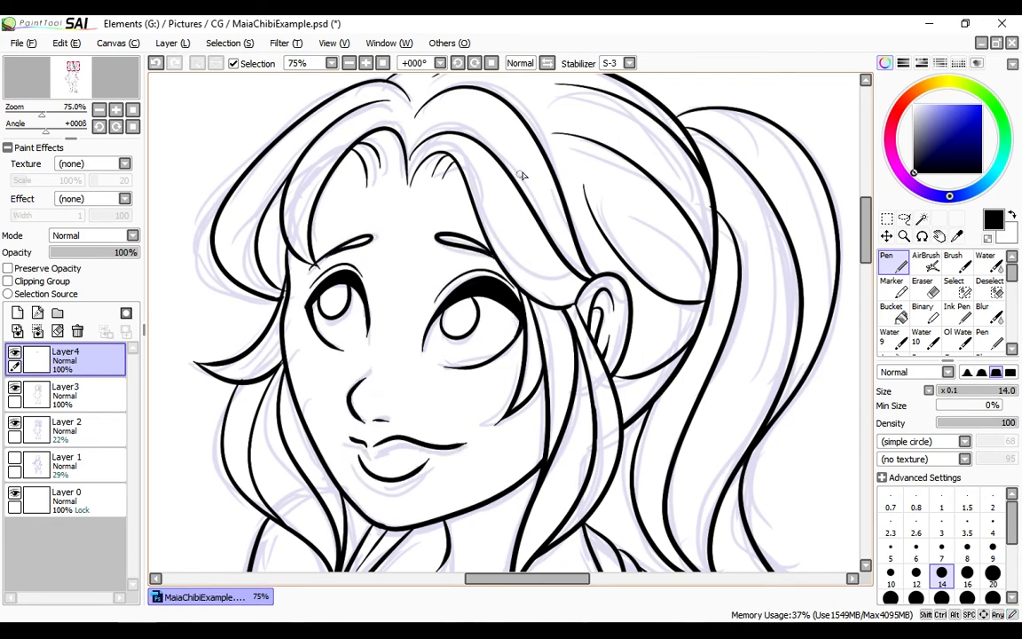
{"action": "key", "text": "ctrl+z"}
Merge Layer4 down into Layer3, hide the Layer 2 sketch and save the file
{"action": "left_click", "coordinate": [382, 63]}
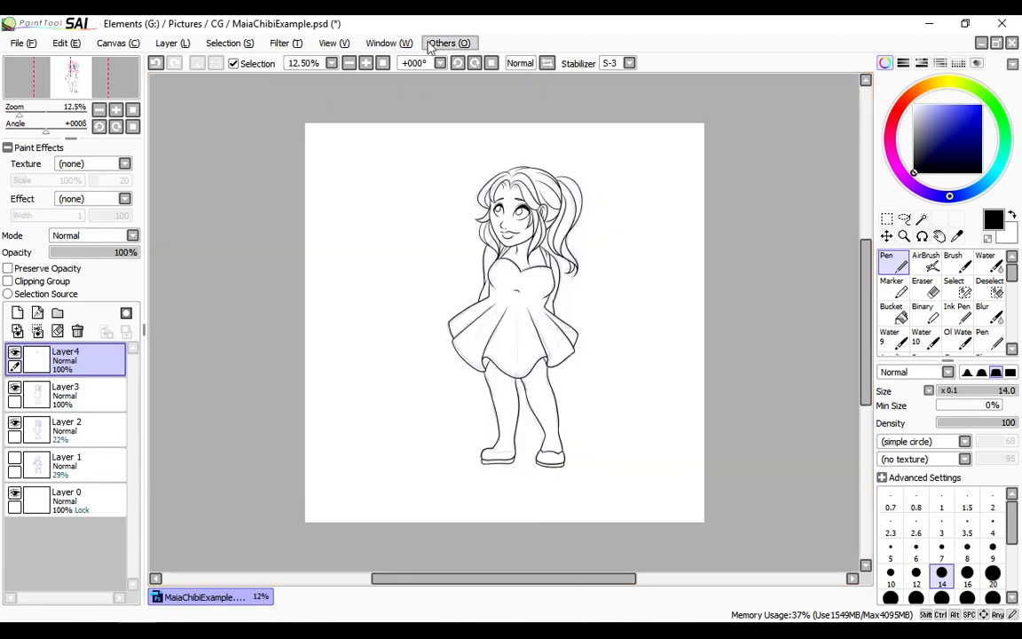
{"action": "left_click", "coordinate": [37, 331]}
{"action": "left_click", "coordinate": [14, 388]}
{"action": "key", "text": "ctrl+s"}
{"action": "key", "text": "Return"}
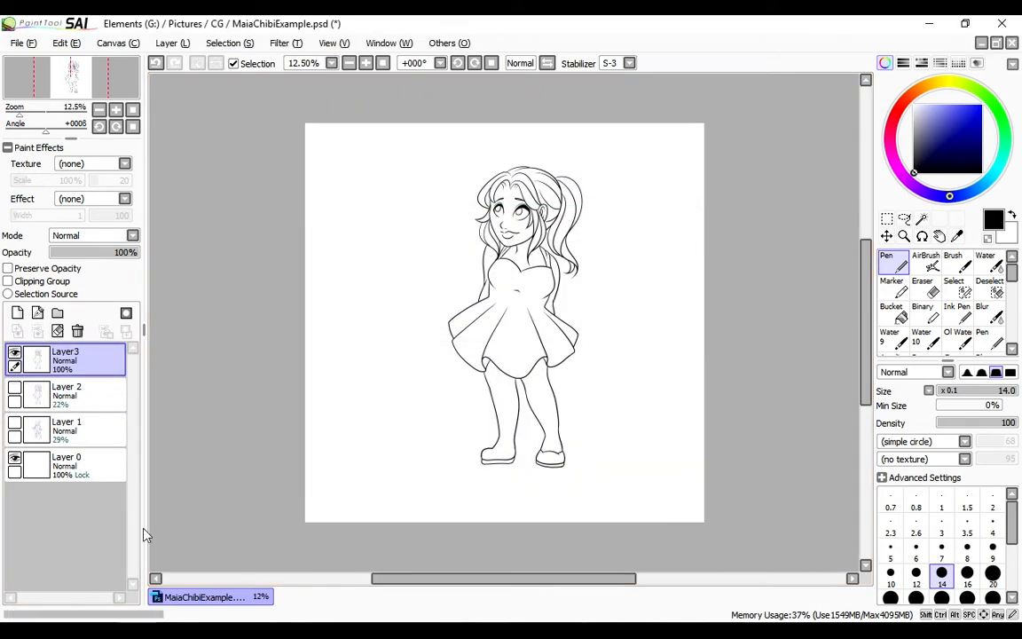
Ink the opening line across the first shoe and add the missing fold lines on the skirt
{"action": "left_click", "coordinate": [495, 464], "text": "ctrl"}
{"action": "left_click", "coordinate": [494, 464], "text": "ctrl"}
{"action": "left_click", "coordinate": [494, 464], "text": "ctrl"}
{"action": "left_click", "coordinate": [494, 464], "text": "ctrl"}
{"action": "left_click_drag", "start_coordinate": [498, 401], "coordinate": [589, 403]}
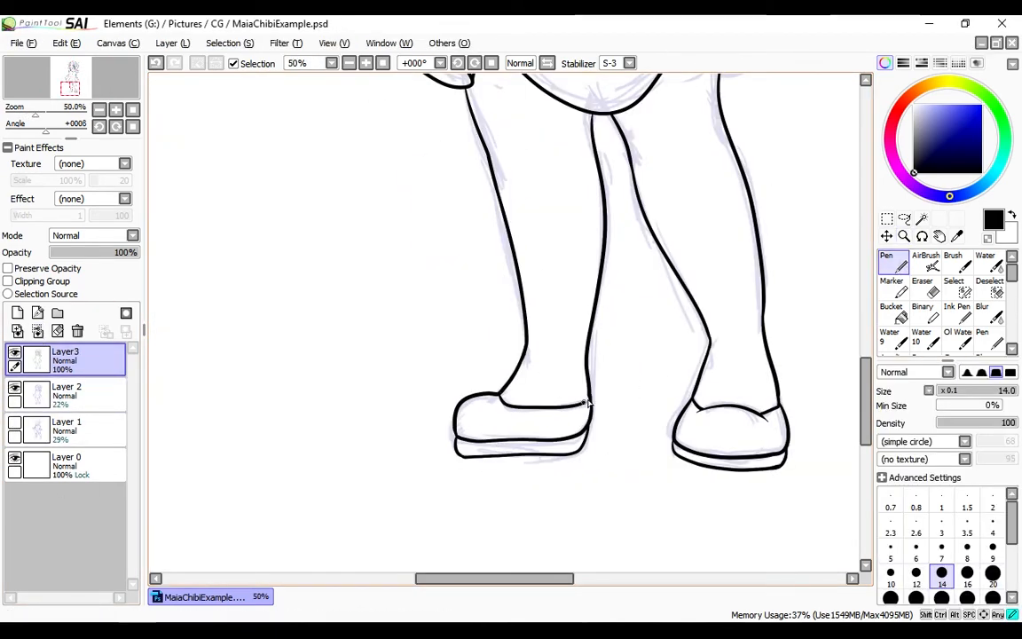
{"action": "left_click_drag", "start_coordinate": [869, 404], "coordinate": [869, 341]}
{"action": "left_click_drag", "start_coordinate": [602, 188], "coordinate": [609, 419]}
{"action": "key", "text": "minus"}
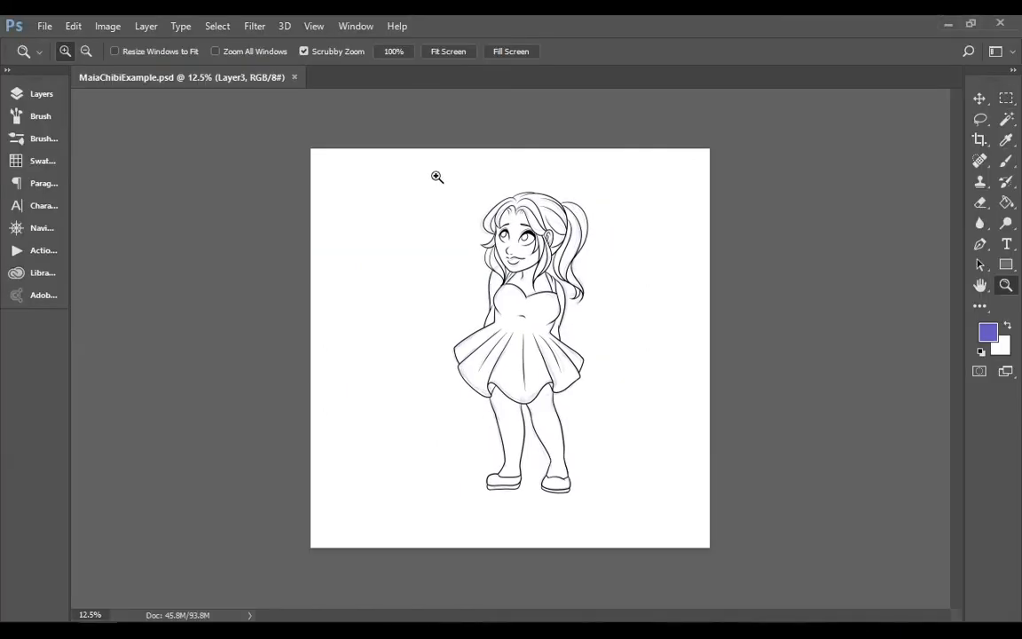
Switch to Photoshop and try cropping the canvas to a rectangular selection around the figure
{"action": "key", "text": "m"}
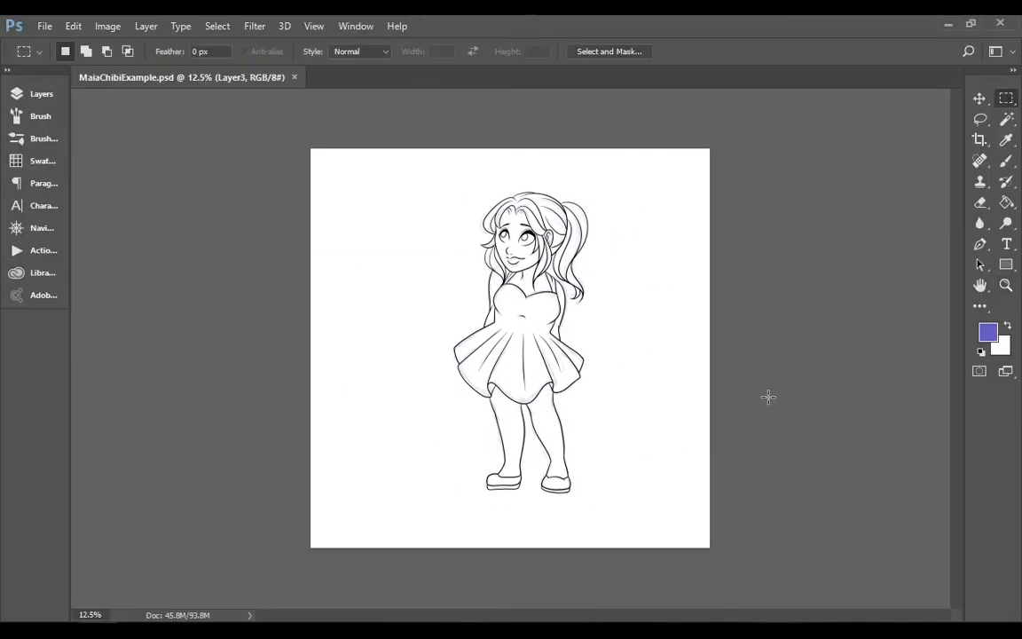
{"action": "left_click_drag", "start_coordinate": [429, 167], "coordinate": [608, 497]}
{"action": "left_click", "coordinate": [142, 26]}
{"action": "left_click", "coordinate": [262, 220]}
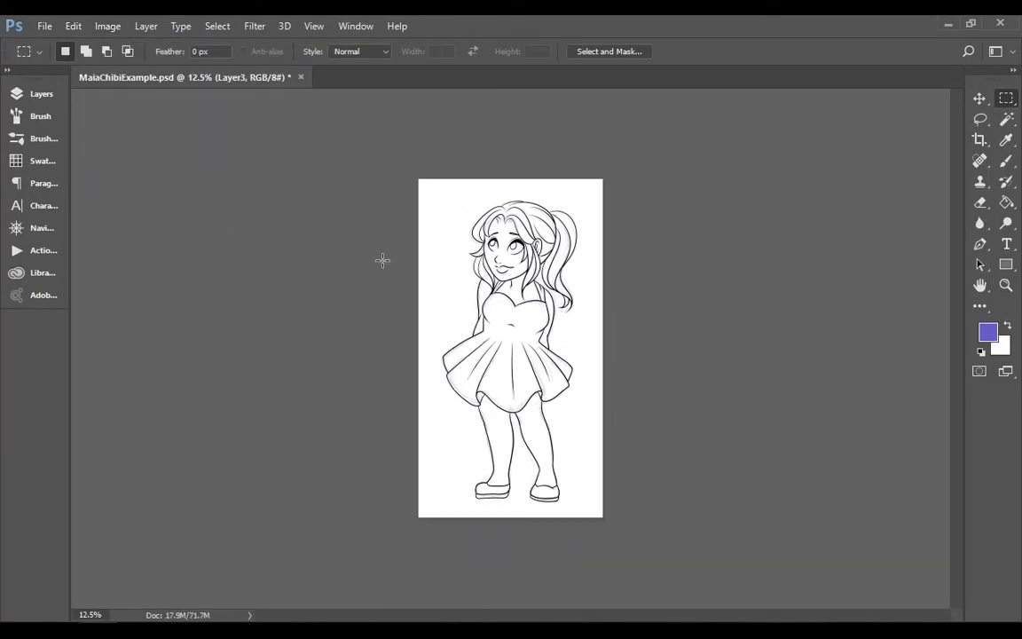
{"action": "left_click", "coordinate": [41, 94]}
{"action": "left_click", "coordinate": [82, 215]}
{"action": "left_click", "coordinate": [162, 218]}
{"action": "left_click", "coordinate": [124, 183]}
{"action": "left_click", "coordinate": [42, 94]}
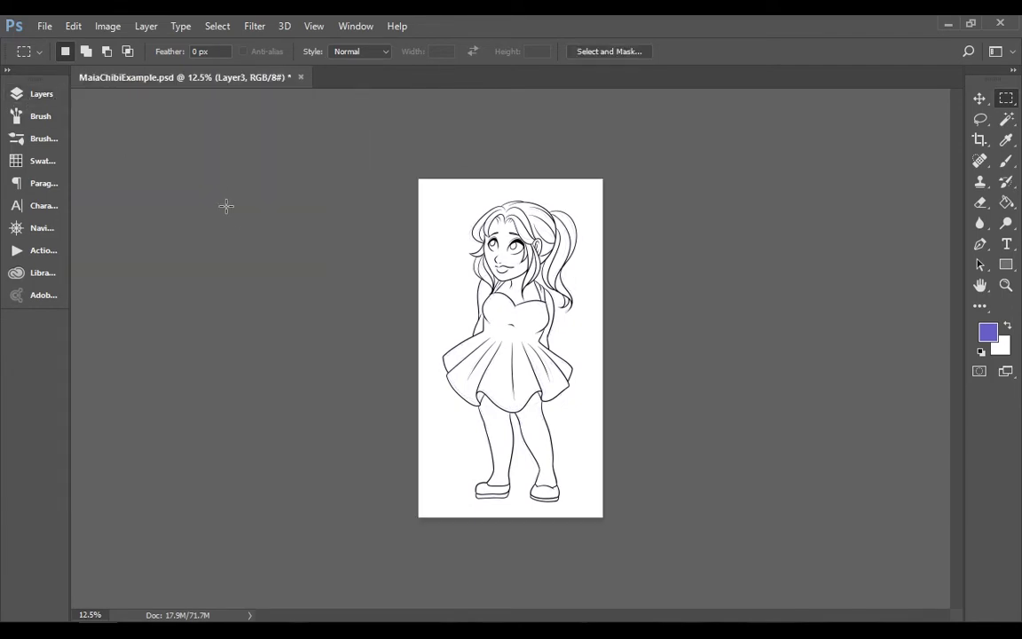
{"action": "key", "text": "ctrl+z"}
Load Layer3's line art as a selection, expand it and crop the canvas to that selection
{"action": "left_click", "coordinate": [42, 94]}
{"action": "left_click", "coordinate": [108, 184], "text": "ctrl"}
{"action": "left_click", "coordinate": [41, 94]}
{"action": "left_click", "coordinate": [217, 25]}
{"action": "mouse_move", "coordinate": [308, 235]}
{"action": "left_click", "coordinate": [413, 263]}
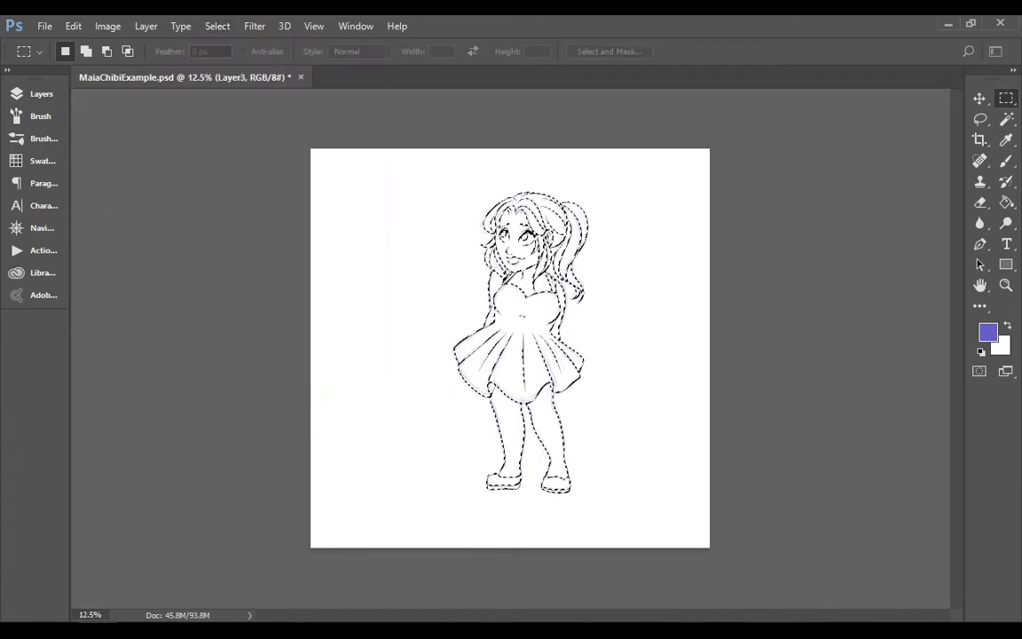
{"action": "key", "text": "Return"}
{"action": "left_click", "coordinate": [134, 30]}
{"action": "left_click", "coordinate": [132, 223]}
{"action": "left_click", "coordinate": [42, 94]}
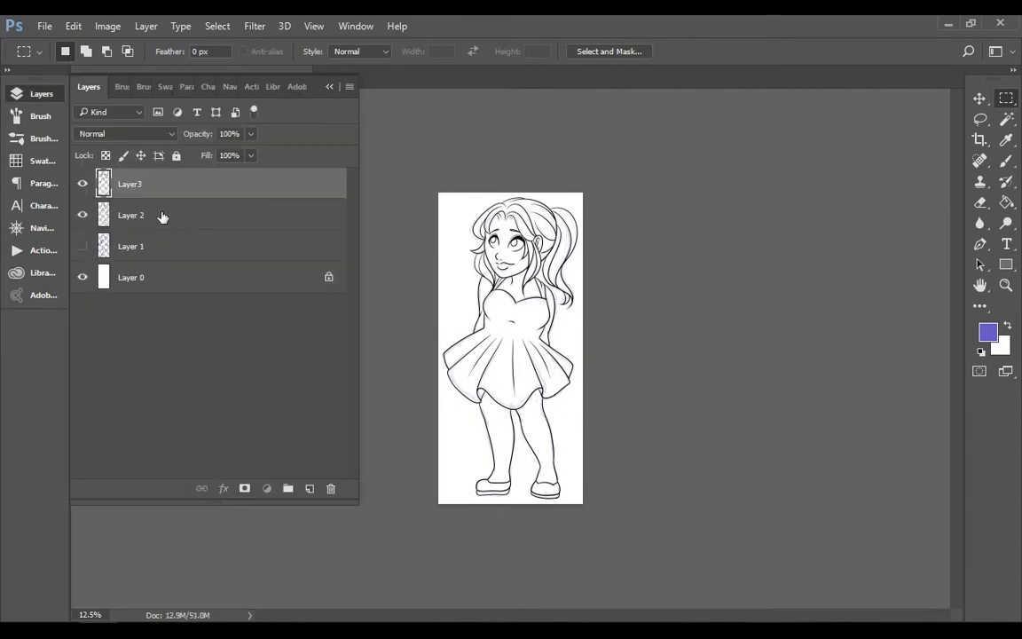
Add a new layer between Layer 2 and the line art, and hide the Layer 2 sketch
{"action": "left_click", "coordinate": [162, 216]}
{"action": "key", "text": "ctrl+j"}
{"action": "left_click", "coordinate": [83, 246]}
{"action": "left_click", "coordinate": [24, 100]}
Open the reference image MaiaComRef.png and sample its Skin swatch as the foreground colour
{"action": "left_click", "coordinate": [44, 26]}
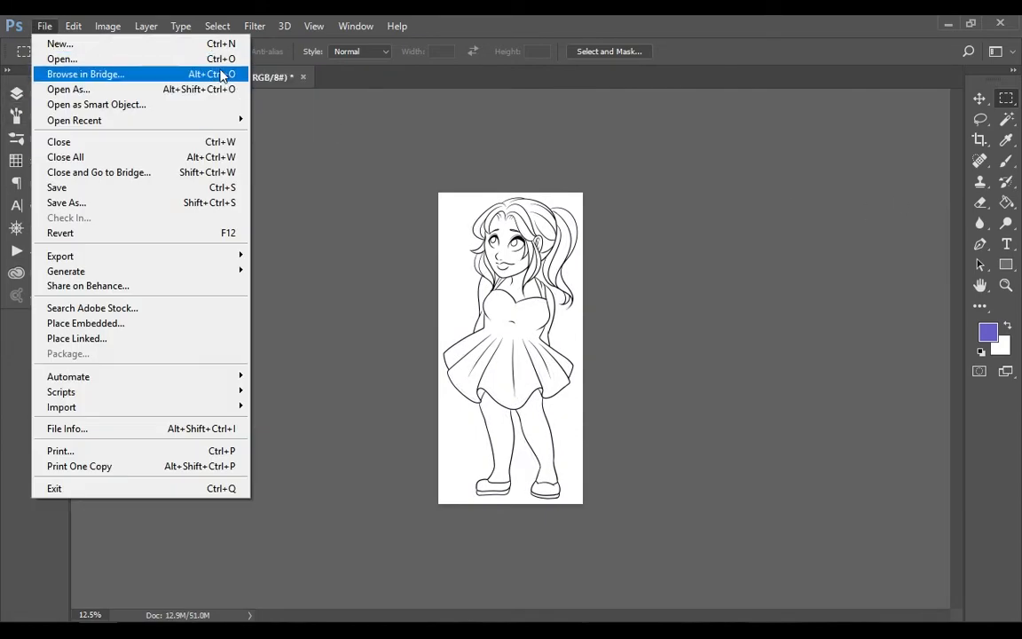
{"action": "left_click", "coordinate": [53, 57]}
{"action": "left_click", "coordinate": [264, 53]}
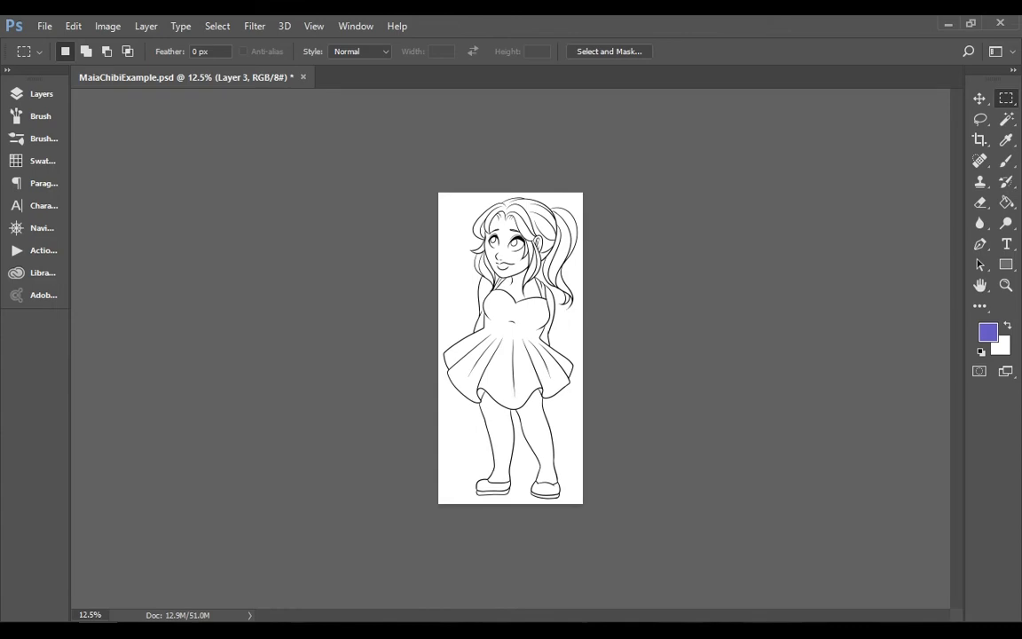
{"action": "left_click", "coordinate": [1007, 140]}
{"action": "left_click", "coordinate": [407, 301]}
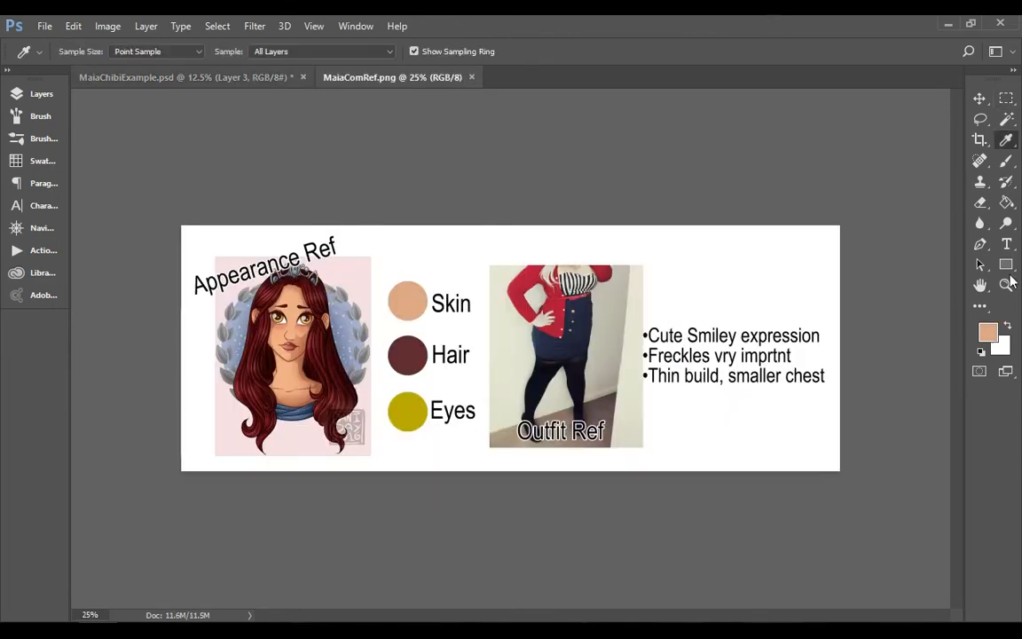
Select the skin areas of the face, neck, arms, ear and legs in MaiaChibiExample.psd with the Magic Wand
{"action": "left_click", "coordinate": [1007, 284]}
{"action": "left_click", "coordinate": [184, 77]}
{"action": "left_click", "coordinate": [50, 97]}
{"action": "left_click", "coordinate": [54, 100]}
{"action": "left_click_drag", "start_coordinate": [493, 269], "coordinate": [650, 230]}
{"action": "left_click", "coordinate": [650, 230]}
{"action": "left_click", "coordinate": [1006, 119]}
{"action": "left_click", "coordinate": [598, 292]}
{"action": "left_click", "coordinate": [542, 426], "text": "shift"}
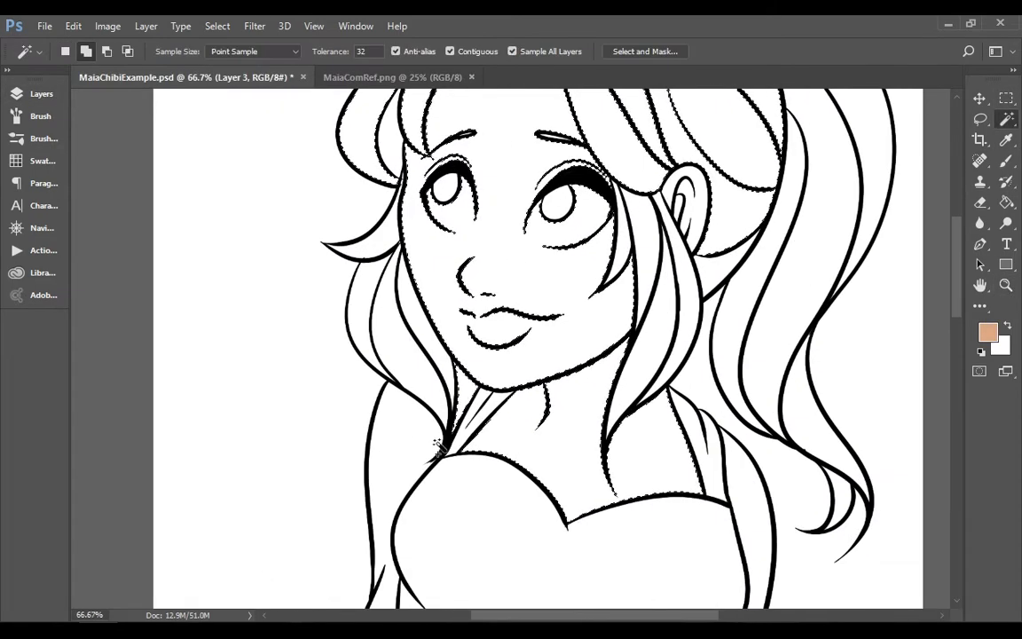
{"action": "left_click", "coordinate": [409, 466], "text": "shift"}
{"action": "left_click", "coordinate": [747, 493], "text": "shift"}
{"action": "left_click", "coordinate": [679, 211], "text": "shift"}
{"action": "scroll", "coordinate": [549, 309], "scroll_direction": "down", "scroll_amount": 10}
{"action": "scroll", "coordinate": [550, 310], "scroll_direction": "down", "scroll_amount": 5}
Try expanding the skin selection and filling it with the sampled skin colour
{"action": "left_click", "coordinate": [218, 25]}
{"action": "mouse_move", "coordinate": [212, 230]}
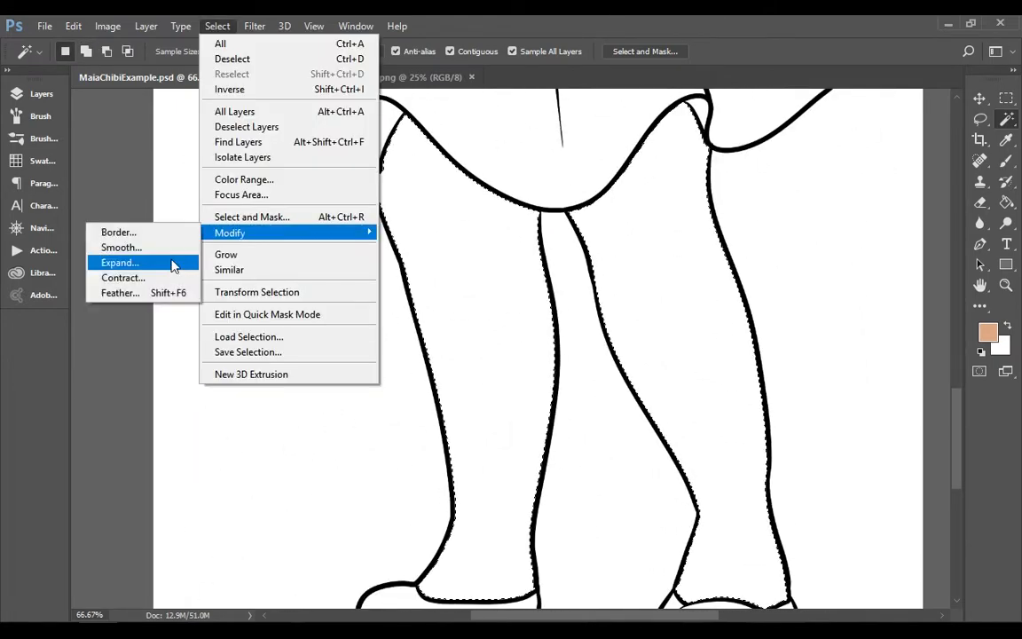
{"action": "left_click", "coordinate": [171, 265]}
{"action": "key", "text": "Return"}
{"action": "left_click", "coordinate": [1006, 203]}
{"action": "left_click", "coordinate": [714, 295]}
{"action": "key", "text": "ctrl+d"}
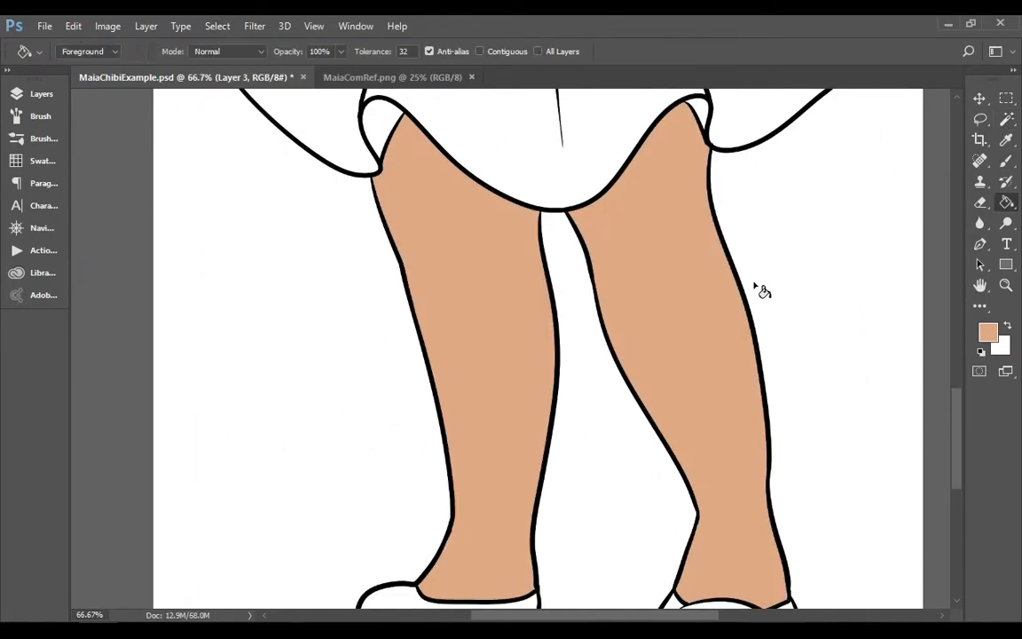
{"action": "mouse_move", "coordinate": [956, 417]}
{"action": "left_mouse_down"}
{"action": "mouse_move", "coordinate": [956, 265]}
{"action": "mouse_move", "coordinate": [976, 222]}
{"action": "left_mouse_up"}
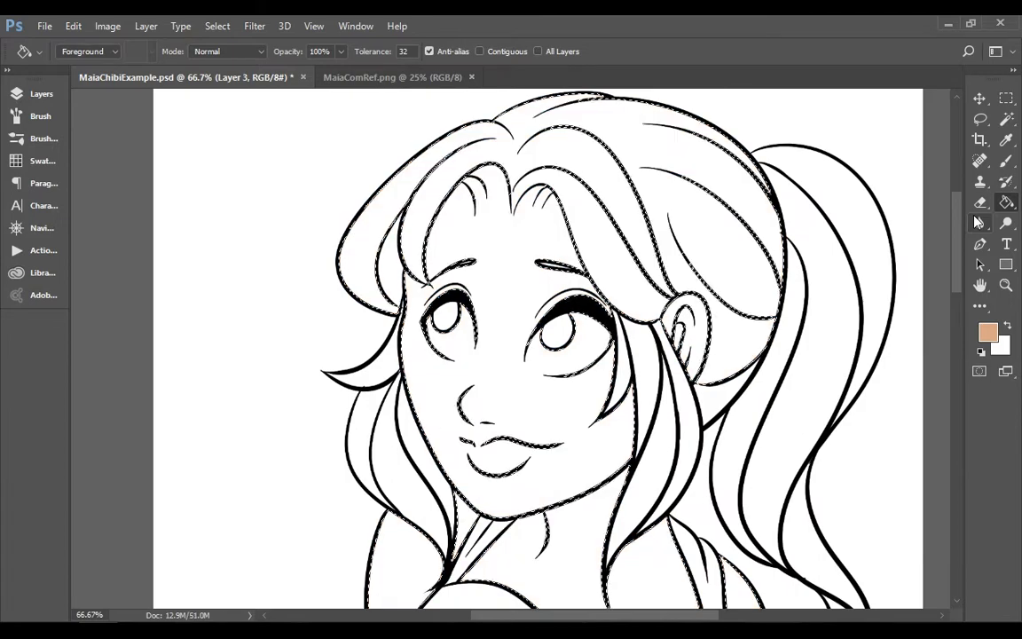
Draw a small Pen path on Layer3 bridging the gap between the hair line ends at the forehead parting
{"action": "right_click", "coordinate": [980, 264]}
{"action": "left_click", "coordinate": [1007, 285]}
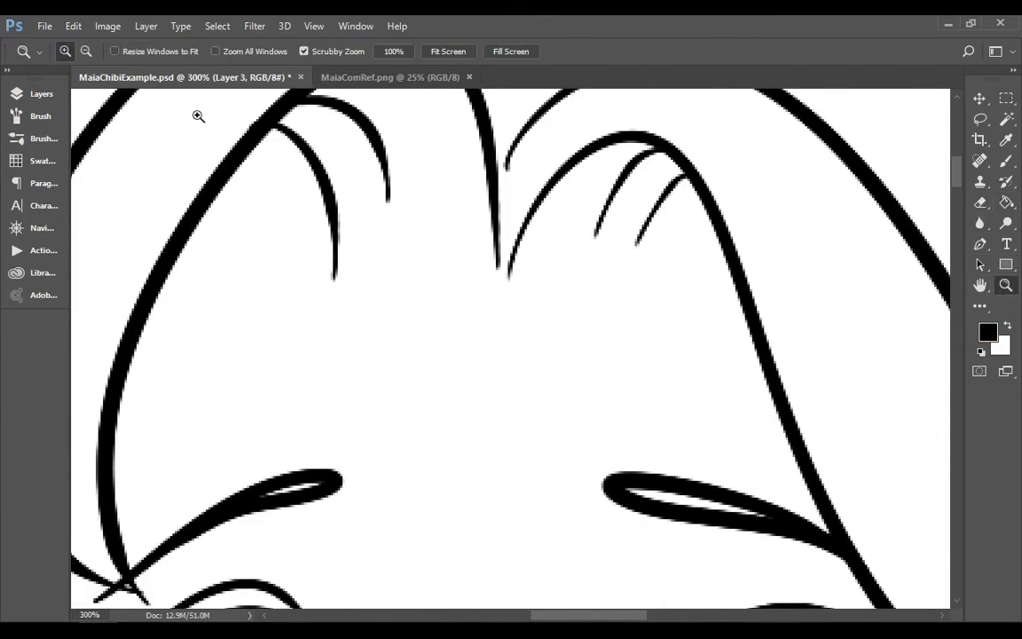
{"action": "left_click", "coordinate": [41, 93]}
{"action": "left_click", "coordinate": [177, 184]}
{"action": "left_click", "coordinate": [65, 95]}
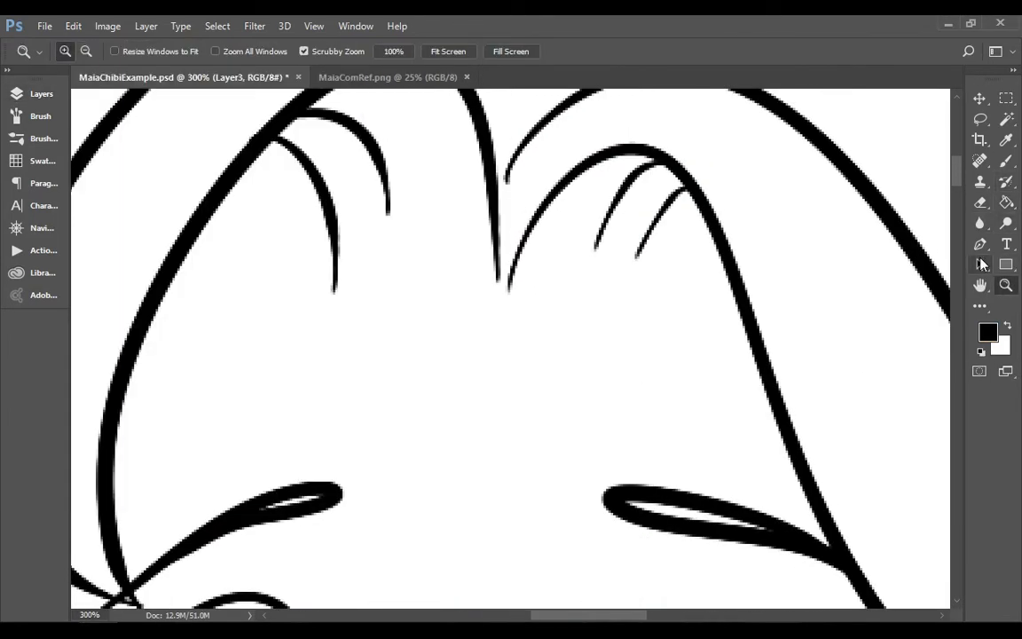
{"action": "key", "text": "p"}
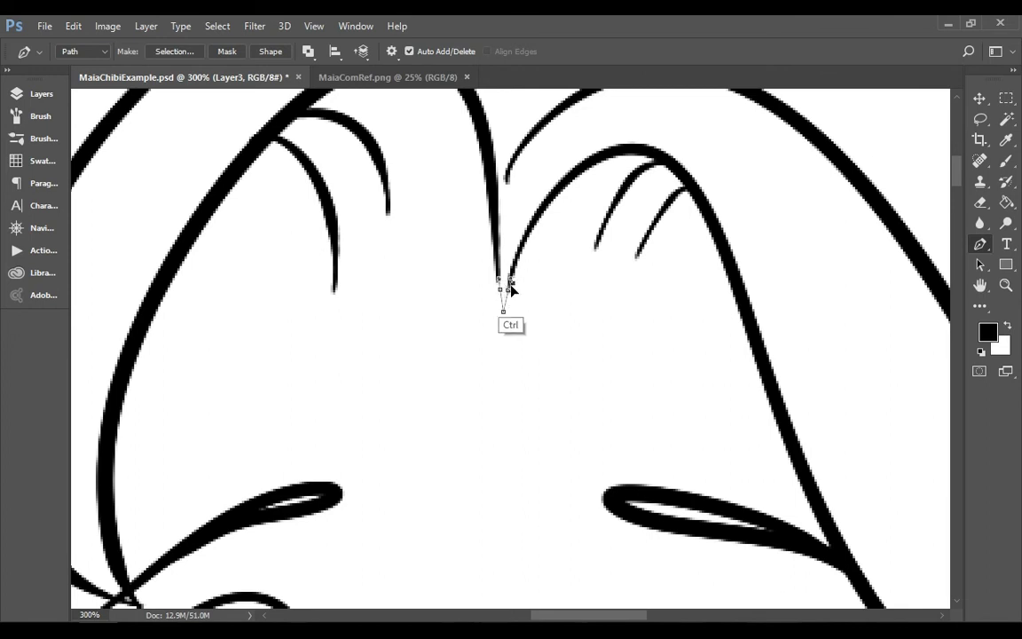
{"action": "right_click", "coordinate": [566, 325]}
{"action": "left_click", "coordinate": [494, 279], "text": "ctrl"}
{"action": "left_click_drag", "start_coordinate": [493, 309], "coordinate": [500, 309]}
Fill the bridging path at the parting with black and delete the path
{"action": "right_click", "coordinate": [557, 295]}
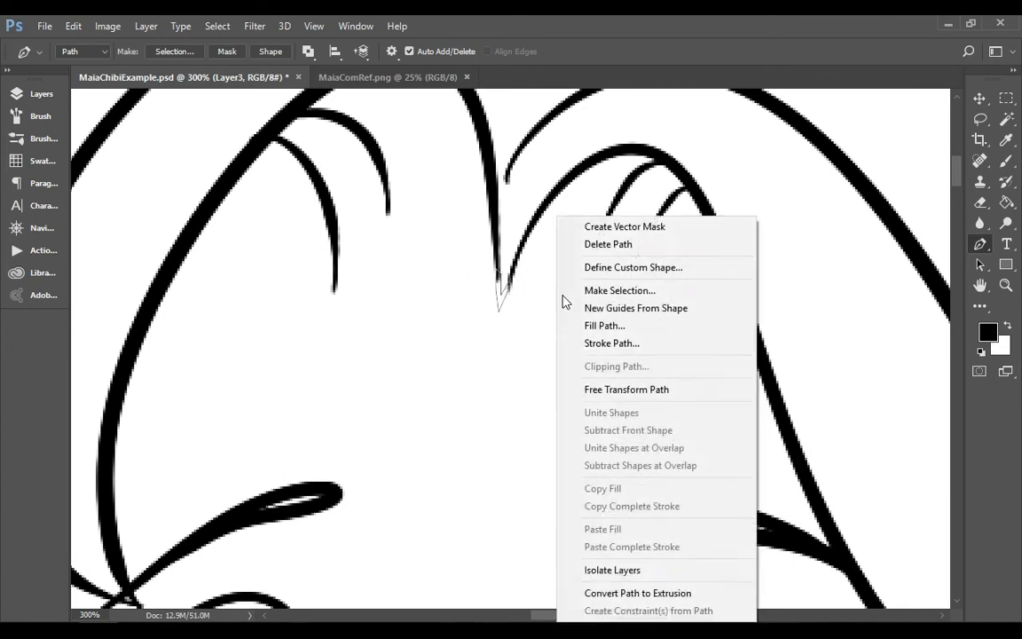
{"action": "left_click", "coordinate": [605, 325]}
{"action": "key", "text": "Return"}
{"action": "right_click", "coordinate": [629, 259]}
{"action": "left_click", "coordinate": [658, 245]}
Draw a second small path thickening the hair line beside the parting's tip, fill it with black and delete the path
{"action": "left_click", "coordinate": [511, 267]}
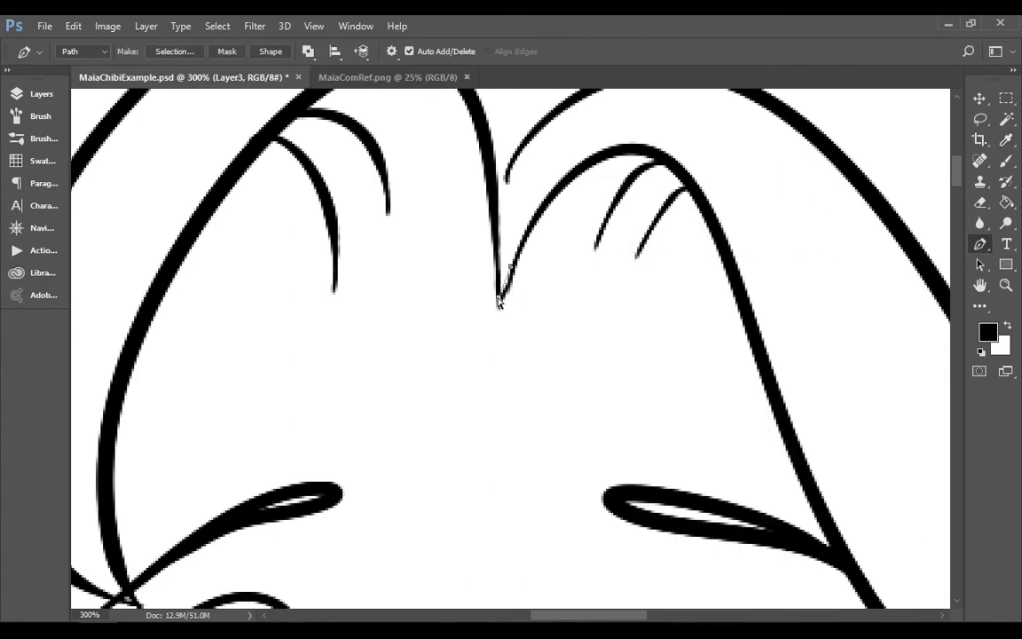
{"action": "left_click", "coordinate": [518, 274], "text": "ctrl"}
{"action": "left_click", "coordinate": [511, 268]}
{"action": "right_click", "coordinate": [547, 286]}
{"action": "left_click", "coordinate": [666, 325]}
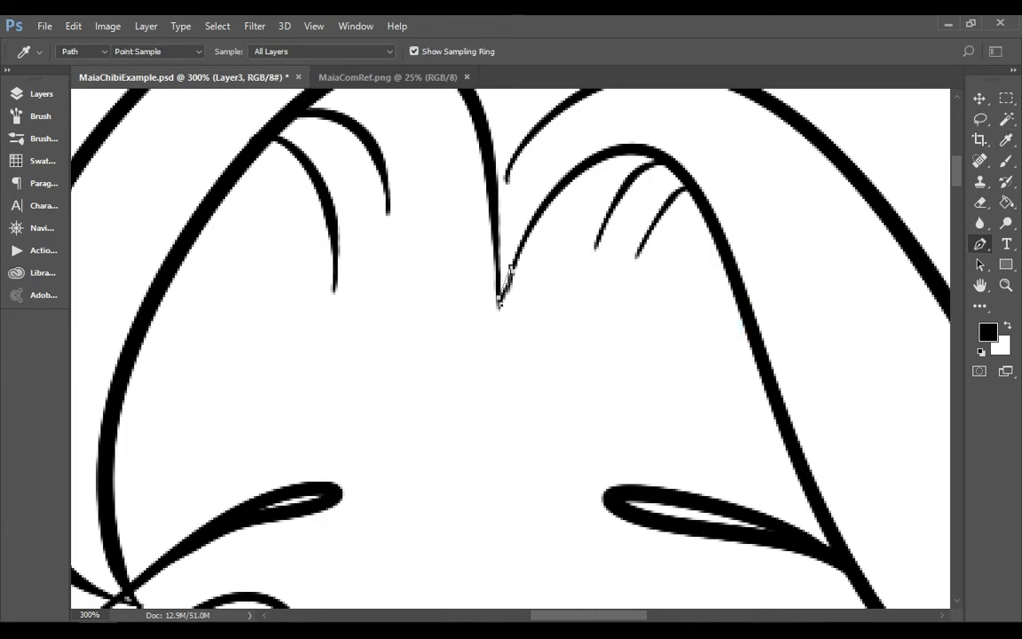
{"action": "key", "text": "Return"}
{"action": "right_click", "coordinate": [651, 307]}
{"action": "left_click", "coordinate": [675, 245]}
Reduce the eraser to a small size for trimming the joined line at the hair parting
{"action": "key", "text": "e"}
{"action": "key", "text": "bracketleft"}
{"action": "key", "text": "bracketleft"}
{"action": "key", "text": "bracketleft"}
{"action": "key", "text": "bracketleft"}
{"action": "key", "text": "bracketleft"}
{"action": "key", "text": "bracketleft"}
{"action": "key", "text": "bracketleft"}
{"action": "key", "text": "bracketleft"}
{"action": "key", "text": "bracketleft"}
{"action": "key", "text": "bracketleft"}
{"action": "key", "text": "bracketleft"}
{"action": "key", "text": "bracketleft"}
{"action": "key", "text": "bracketleft"}
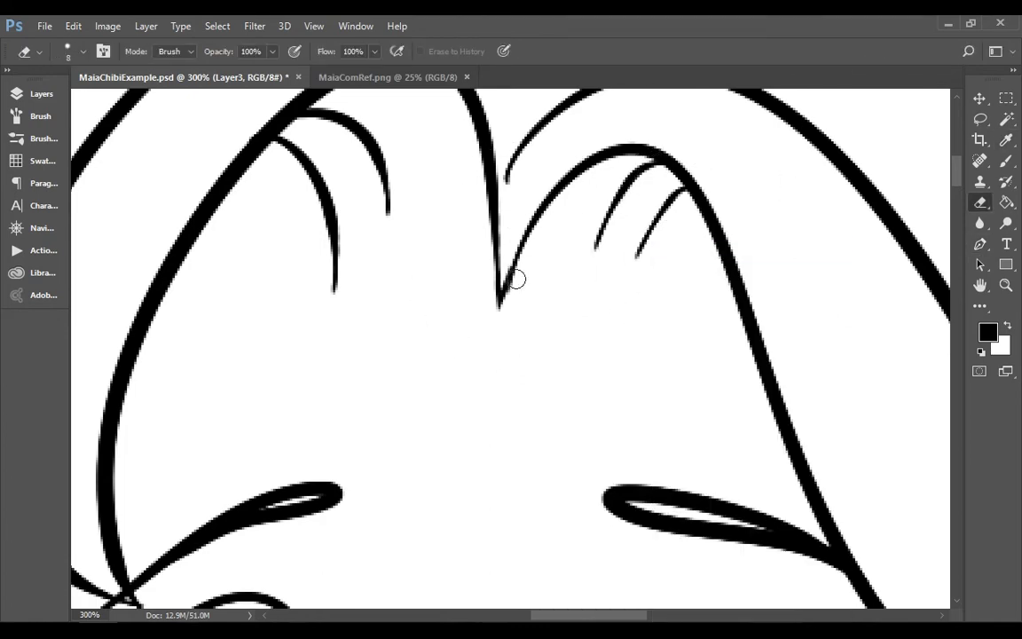
Sample the Skin swatch in MaiaComRef.png as the foreground colour again
{"action": "key", "text": "z"}
{"action": "left_click", "coordinate": [400, 77]}
{"action": "key", "text": "i"}
{"action": "left_click", "coordinate": [407, 301]}
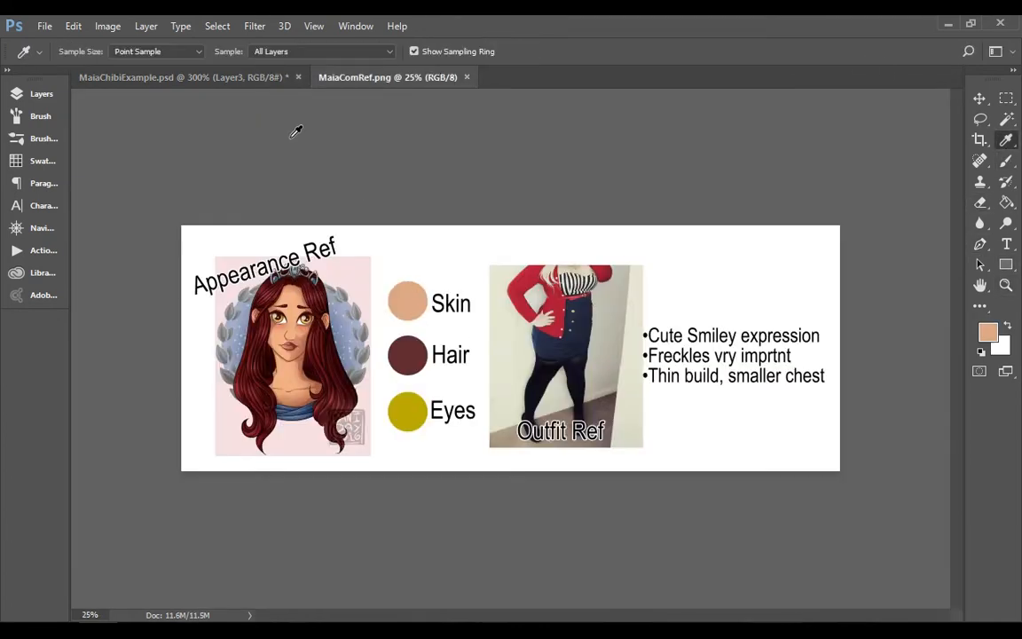
Lock the Layer3 line art in MaiaChibiExample.psd and add a layer group directly beneath it
{"action": "left_click", "coordinate": [190, 77]}
{"action": "key", "text": "z"}
{"action": "left_click", "coordinate": [450, 53]}
{"action": "left_click", "coordinate": [40, 94]}
{"action": "left_click", "coordinate": [177, 156]}
{"action": "left_click", "coordinate": [146, 213]}
{"action": "left_click", "coordinate": [287, 489]}
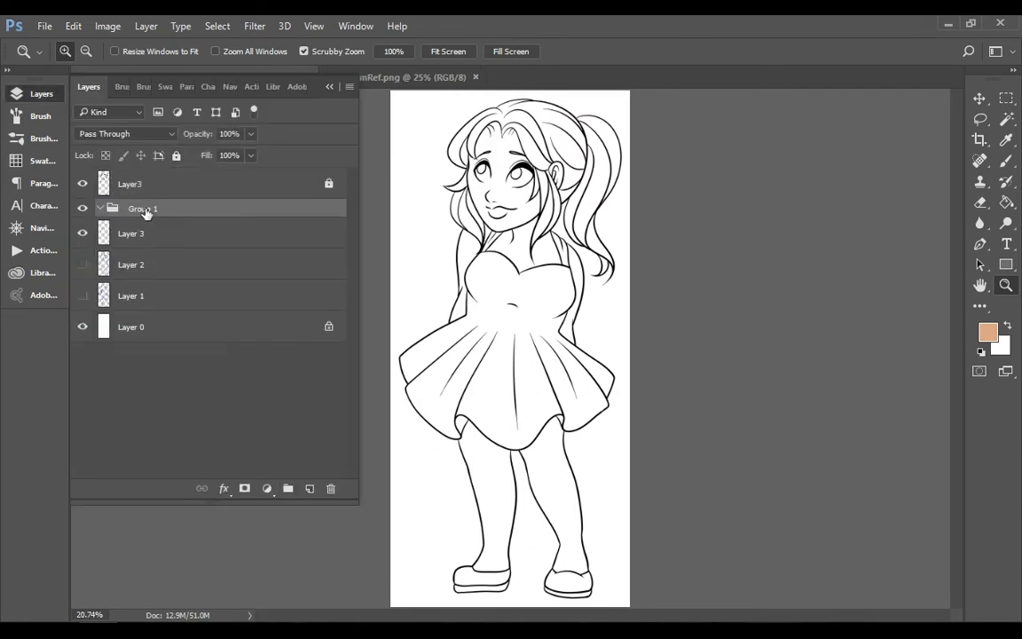
Name the new group colors and move Layer 3 into it
{"action": "type", "text": "colors"}
{"action": "left_click_drag", "start_coordinate": [169, 231], "coordinate": [171, 210]}
Select the face, neck and chest, both arms and both legs together with the Magic Wand
{"action": "left_click", "coordinate": [1004, 122]}
{"action": "left_click", "coordinate": [502, 191]}
{"action": "left_click", "coordinate": [520, 251]}
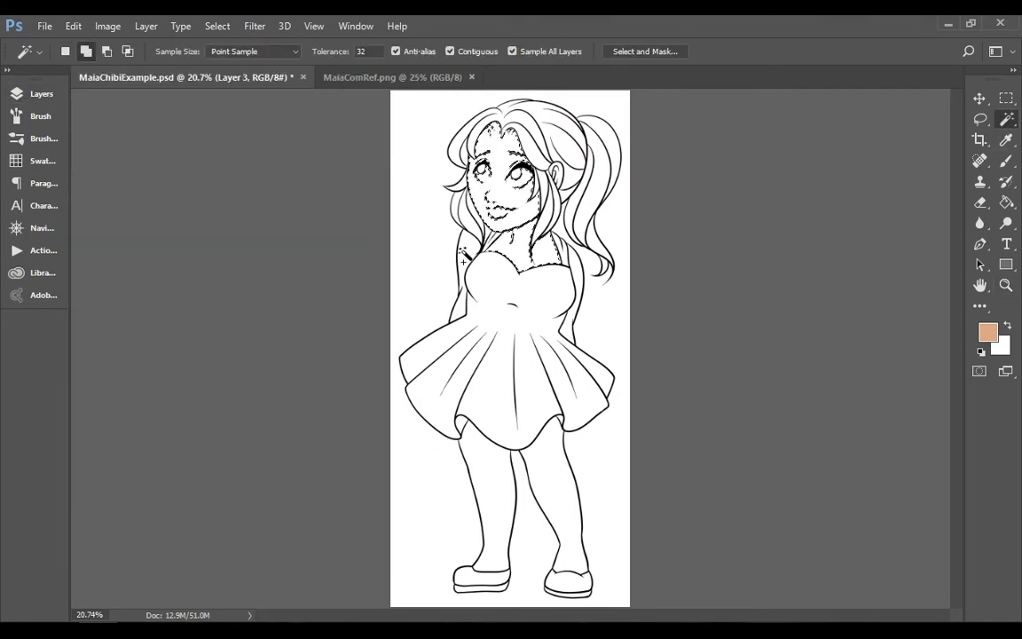
{"action": "left_click", "coordinate": [464, 254]}
{"action": "left_click", "coordinate": [574, 275]}
{"action": "left_click", "coordinate": [560, 460]}
{"action": "left_click", "coordinate": [491, 475]}
Expand the skin selection, fill it with the sampled skin colour and deselect
{"action": "left_click", "coordinate": [217, 26]}
{"action": "left_click", "coordinate": [404, 263]}
{"action": "key", "text": "Return"}
{"action": "key", "text": "g"}
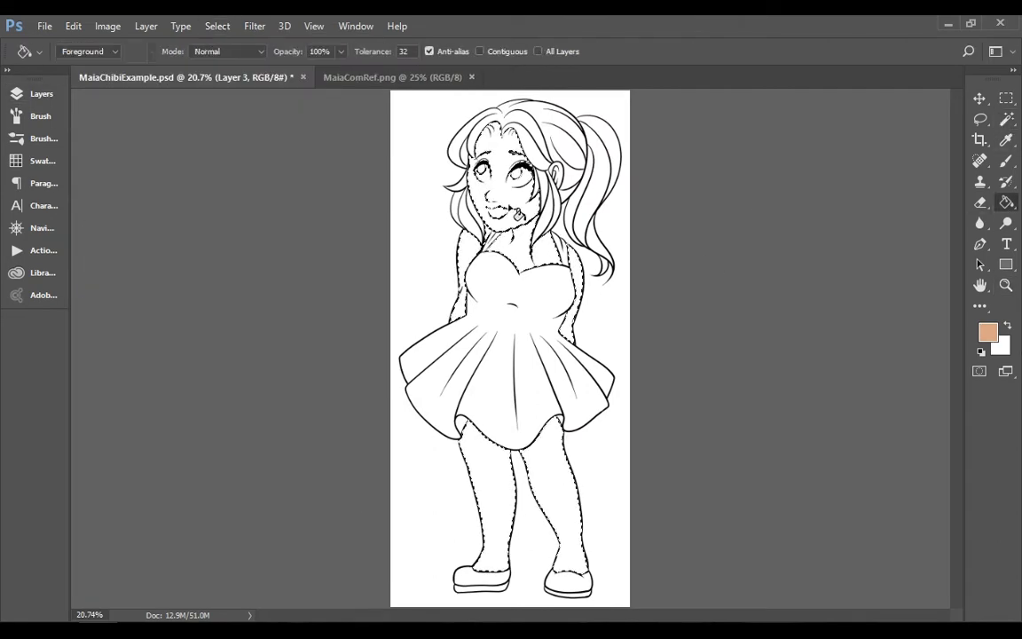
{"action": "left_click", "coordinate": [518, 213]}
{"action": "key", "text": "ctrl+d"}
Select the unfilled inside of the character's ear with the Magic Wand
{"action": "left_click", "coordinate": [1006, 284]}
{"action": "left_click", "coordinate": [502, 173]}
{"action": "left_click", "coordinate": [503, 173]}
{"action": "left_click", "coordinate": [502, 173]}
{"action": "left_click", "coordinate": [502, 173]}
{"action": "left_click", "coordinate": [557, 199]}
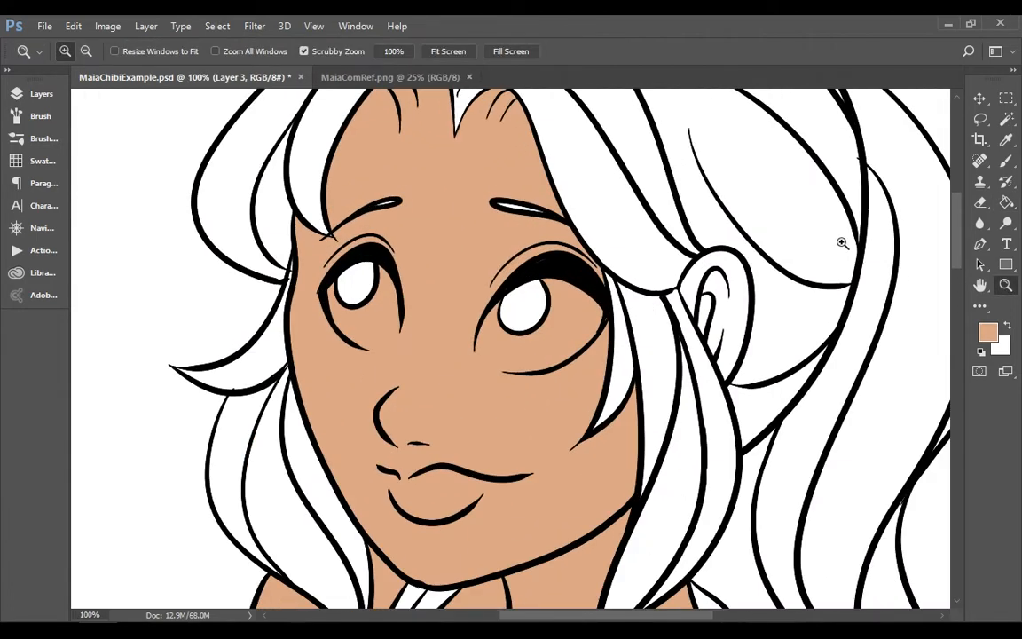
{"action": "left_click", "coordinate": [1007, 160]}
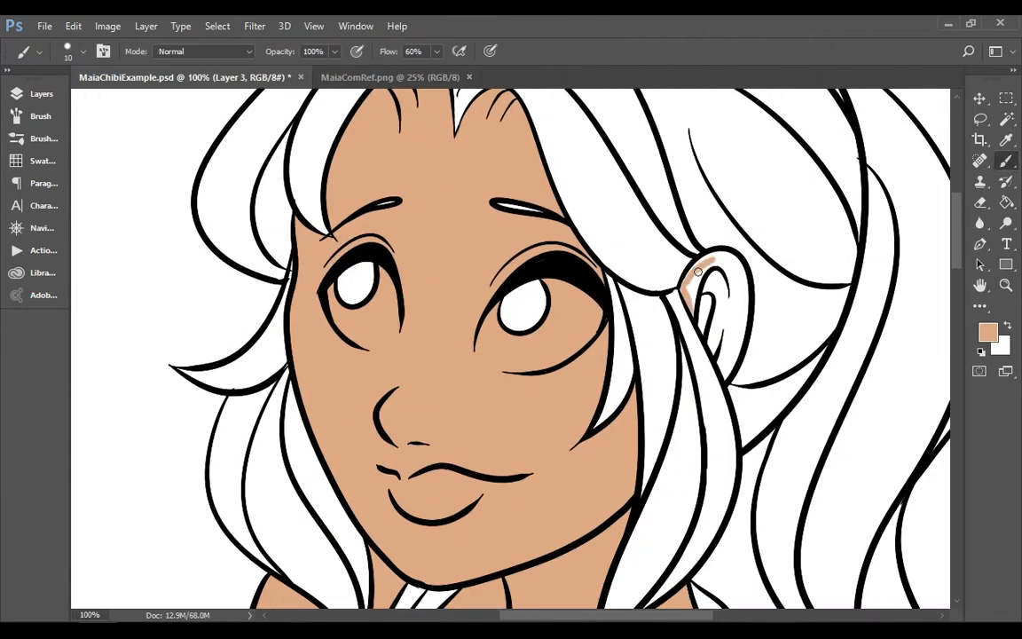
{"action": "left_click", "coordinate": [1007, 120]}
{"action": "left_click", "coordinate": [728, 310]}
Expand the ear selection, fill it with the skin colour and deselect
{"action": "left_click", "coordinate": [218, 27]}
{"action": "mouse_move", "coordinate": [231, 233]}
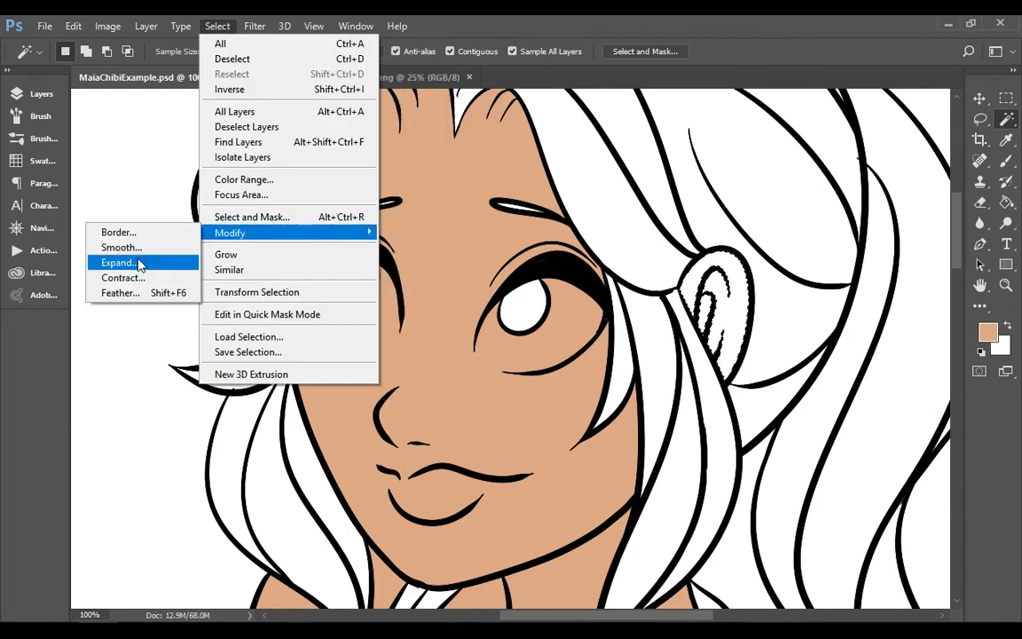
{"action": "left_click", "coordinate": [138, 263]}
{"action": "key", "text": "Return"}
{"action": "left_click", "coordinate": [1006, 202]}
{"action": "left_click", "coordinate": [735, 319]}
{"action": "key", "text": "ctrl+d"}
Sample the Hair swatch in MaiaComRef.png as the foreground colour and return to MaiaChibiExample.psd
{"action": "left_click", "coordinate": [1006, 285]}
{"action": "left_click", "coordinate": [448, 51]}
{"action": "left_click", "coordinate": [391, 77]}
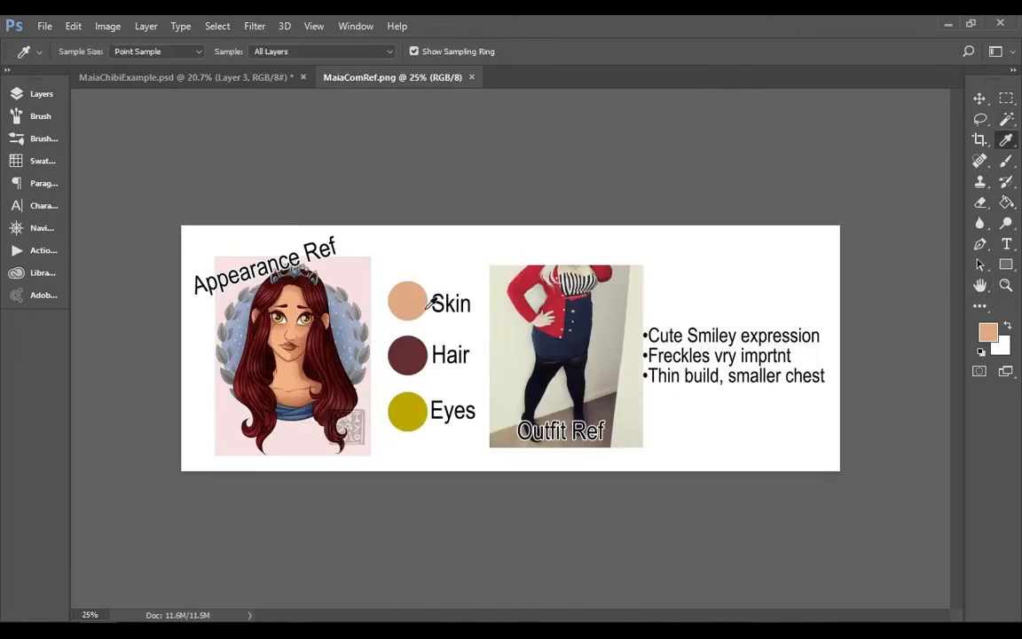
{"action": "left_click", "coordinate": [406, 356]}
{"action": "left_click", "coordinate": [182, 77]}
Select the hair sections of the ponytail, crown, fringe and side locks together with the Magic Wand
{"action": "left_click", "coordinate": [602, 169]}
{"action": "left_click", "coordinate": [611, 147], "text": "shift"}
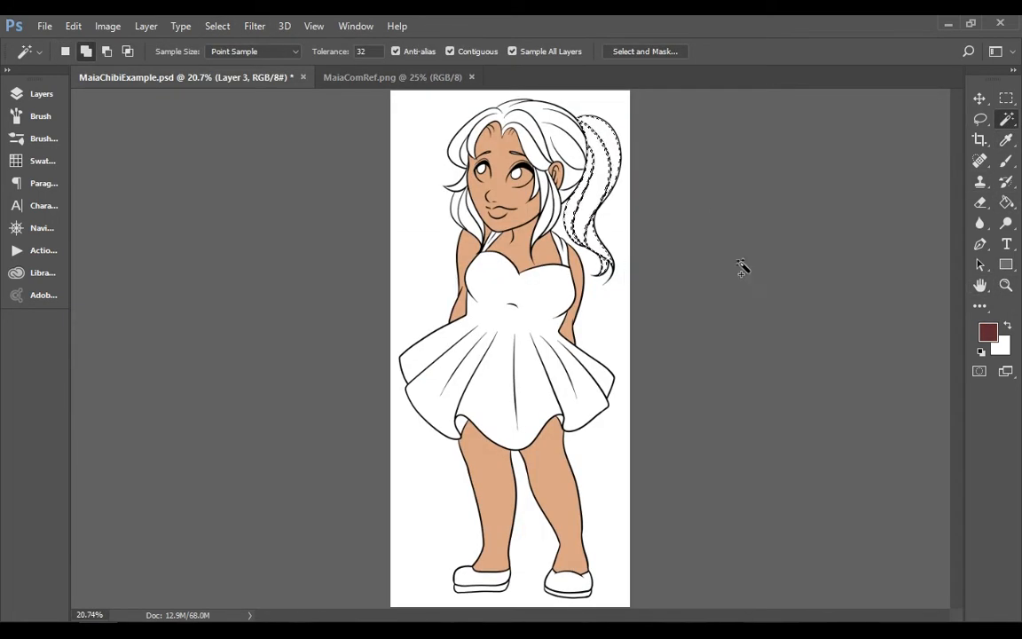
{"action": "left_click", "coordinate": [1007, 285]}
{"action": "left_click", "coordinate": [541, 135]}
{"action": "left_click", "coordinate": [541, 134]}
{"action": "left_click", "coordinate": [541, 135]}
{"action": "left_click", "coordinate": [1006, 120]}
{"action": "left_click", "coordinate": [621, 169], "text": "shift"}
{"action": "left_click", "coordinate": [645, 329], "text": "shift"}
{"action": "left_click", "coordinate": [586, 373], "text": "shift"}
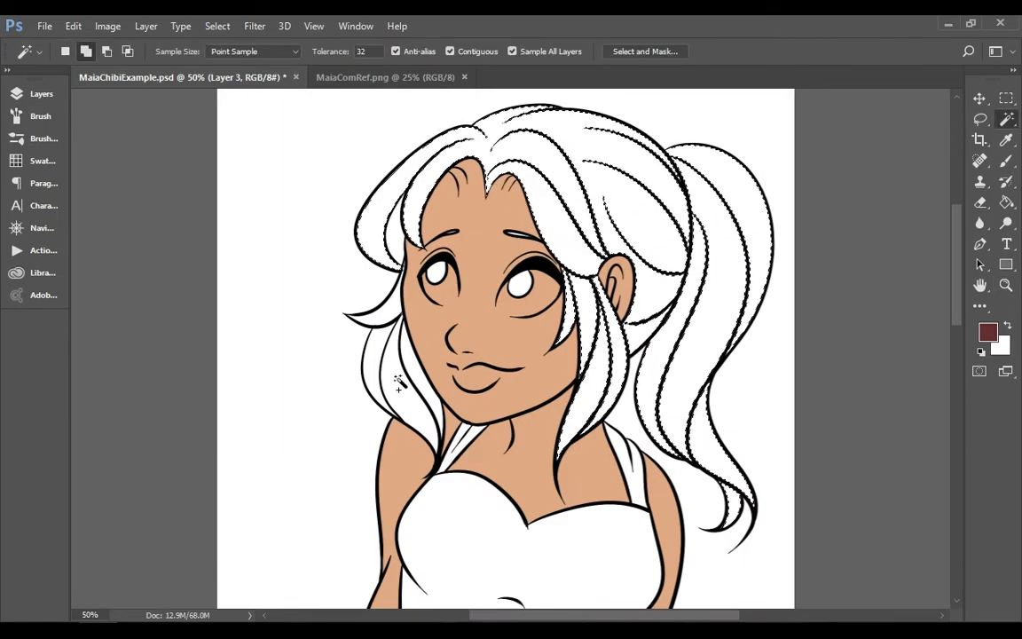
{"action": "left_click", "coordinate": [399, 381], "text": "shift"}
{"action": "left_click", "coordinate": [382, 213], "text": "shift"}
Expand the hair selection and lasso the interior line gaps across the crown and ponytail into it
{"action": "left_click", "coordinate": [217, 27]}
{"action": "mouse_move", "coordinate": [211, 236]}
{"action": "left_click", "coordinate": [118, 263]}
{"action": "key", "text": "Return"}
{"action": "left_click", "coordinate": [980, 120]}
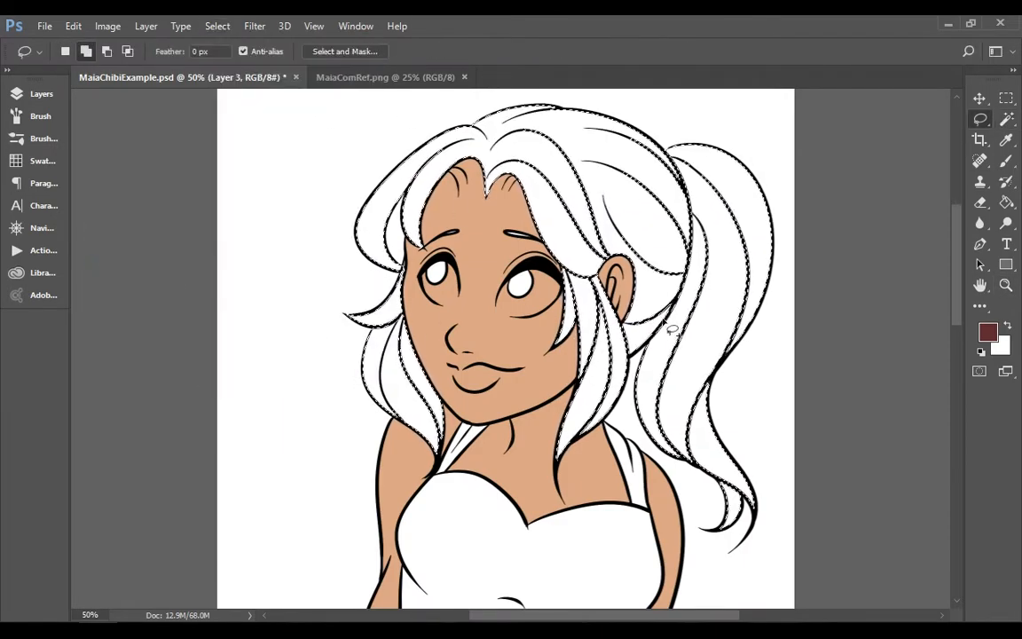
{"action": "left_click_drag", "start_coordinate": [666, 311], "coordinate": [535, 195]}
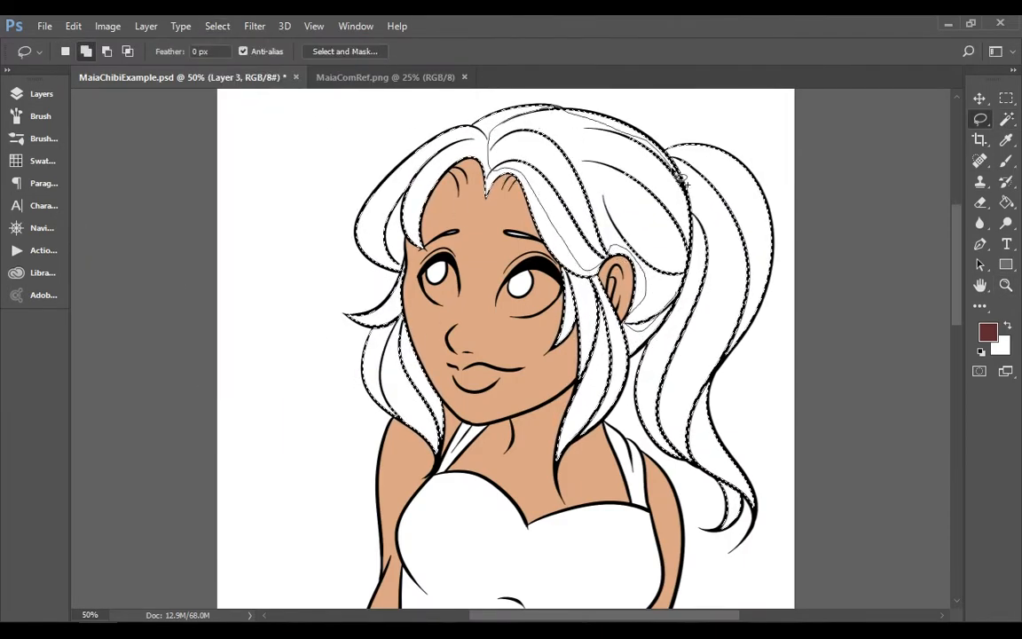
{"action": "left_click_drag", "start_coordinate": [745, 335], "coordinate": [716, 313]}
{"action": "mouse_move", "coordinate": [635, 341]}
{"action": "left_mouse_down"}
{"action": "mouse_move", "coordinate": [658, 418]}
{"action": "mouse_move", "coordinate": [697, 463]}
{"action": "left_mouse_up"}
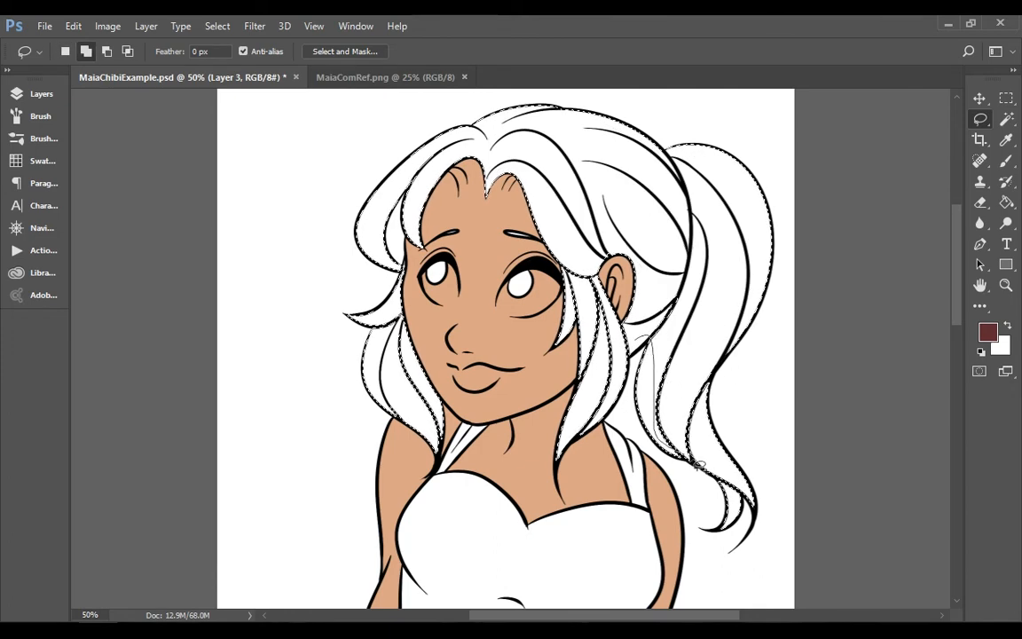
{"action": "left_click_drag", "start_coordinate": [657, 300], "coordinate": [638, 332]}
Add the line gaps in the locks on both sides of the face to the selection and fill the hair with the Hair colour
{"action": "scroll", "coordinate": [712, 395], "scroll_direction": "down", "scroll_amount": 1}
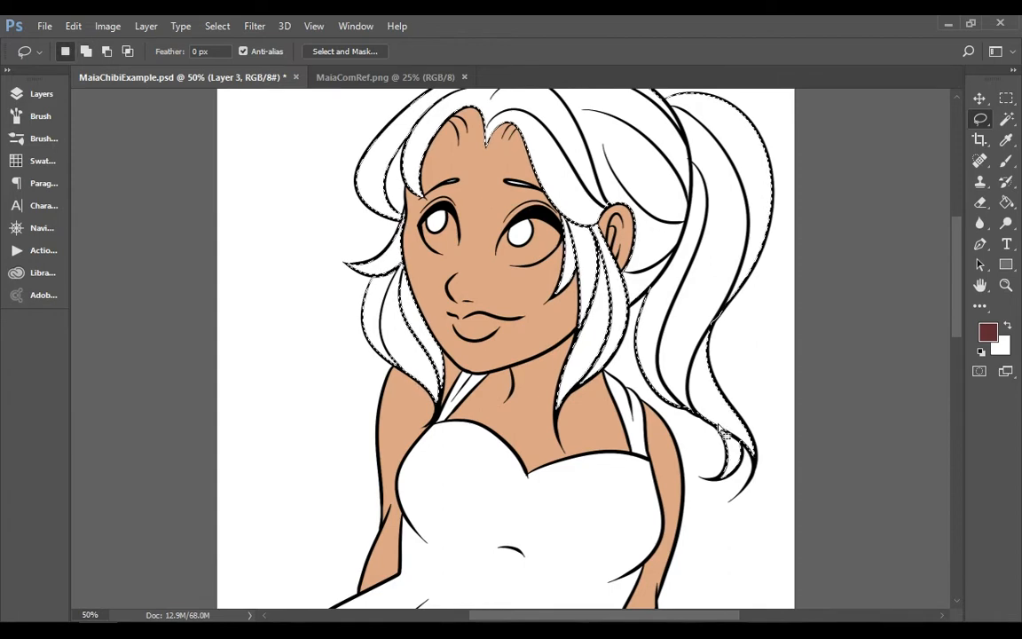
{"action": "mouse_move", "coordinate": [603, 228]}
{"action": "left_mouse_down"}
{"action": "mouse_move", "coordinate": [618, 331]}
{"action": "mouse_move", "coordinate": [586, 382]}
{"action": "left_mouse_up"}
{"action": "left_click_drag", "start_coordinate": [571, 221], "coordinate": [573, 224]}
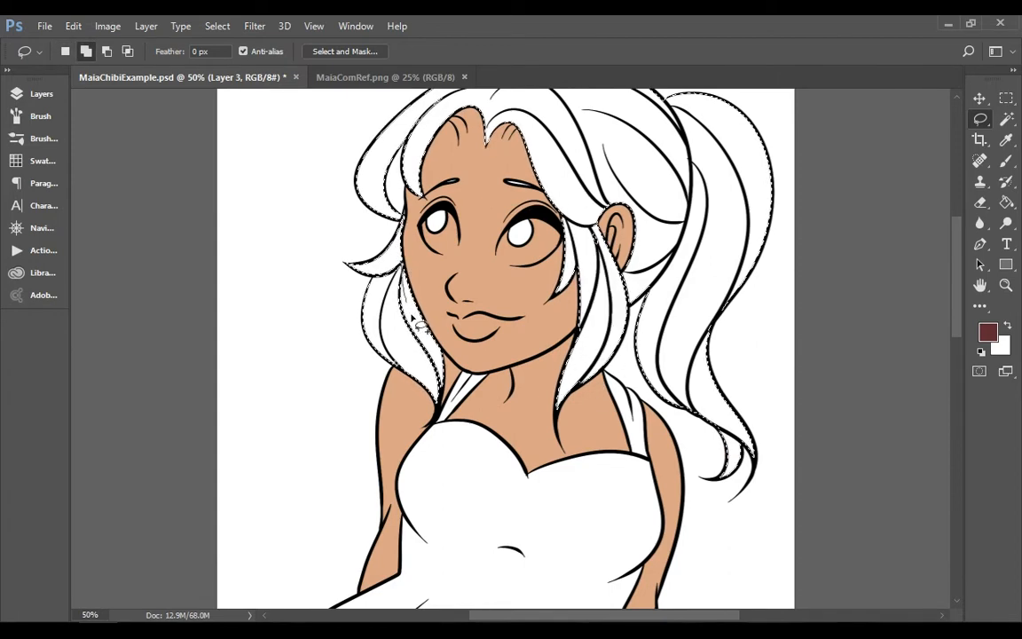
{"action": "left_click_drag", "start_coordinate": [390, 256], "coordinate": [393, 254]}
{"action": "left_click_drag", "start_coordinate": [395, 213], "coordinate": [413, 140]}
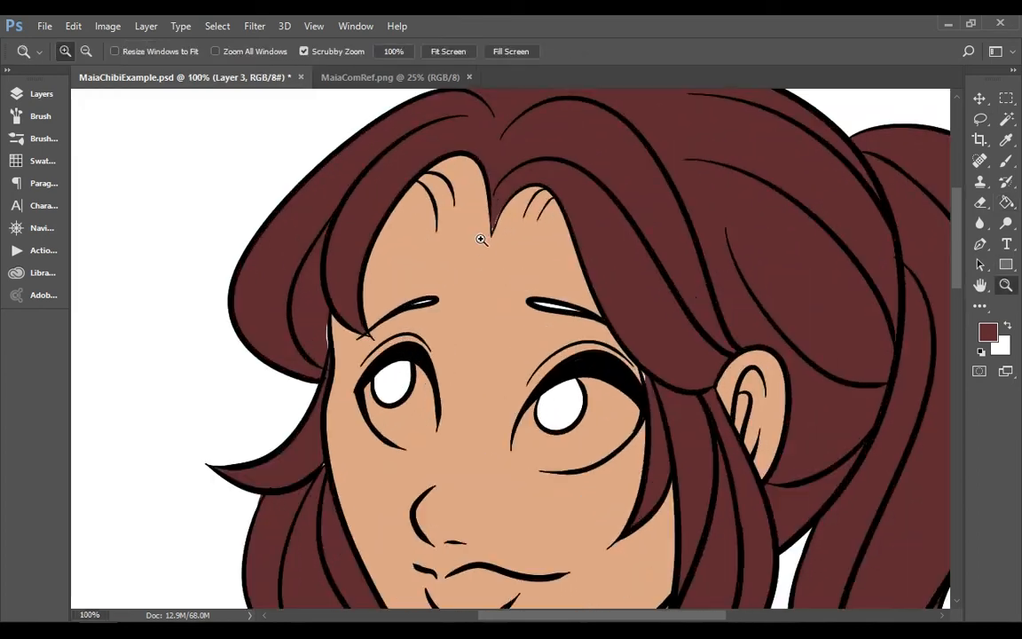
Draw a closed path over the forehead's hairline, scalloped along its lower edge and running through the fringe above
{"action": "key", "text": "p"}
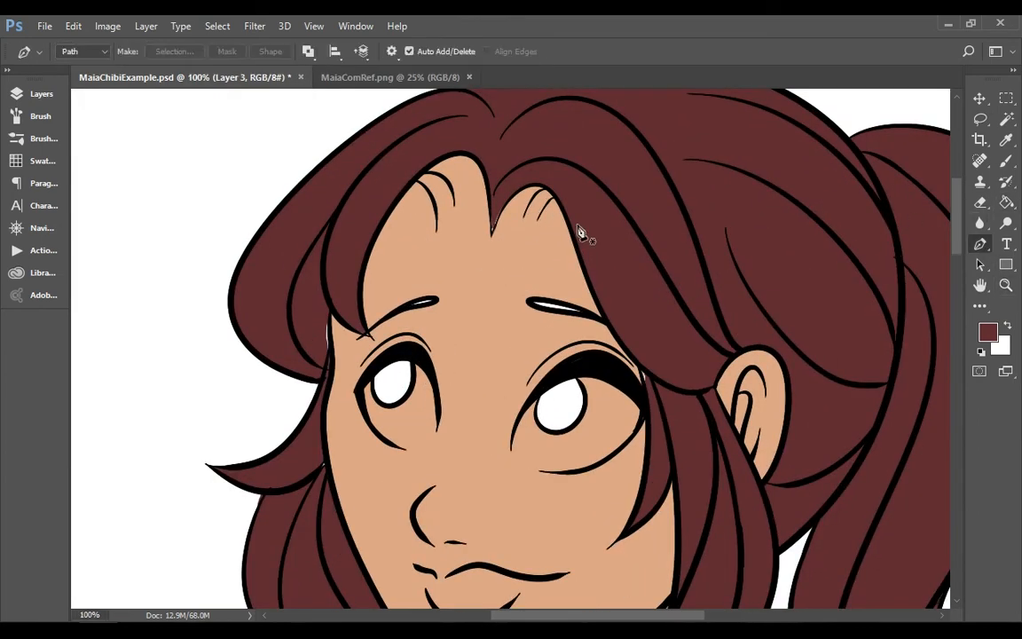
{"action": "left_click", "coordinate": [578, 226]}
{"action": "left_click_drag", "start_coordinate": [491, 232], "coordinate": [525, 223]}
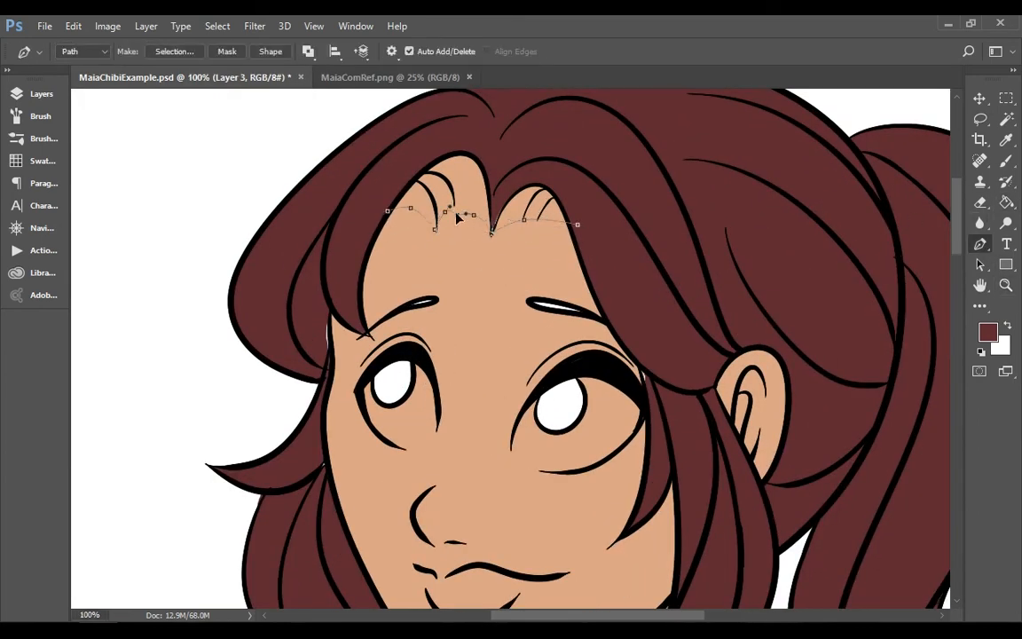
{"action": "left_click", "coordinate": [395, 157]}
{"action": "left_click", "coordinate": [449, 139]}
{"action": "left_click_drag", "start_coordinate": [495, 136], "coordinate": [531, 136]}
{"action": "left_click_drag", "start_coordinate": [555, 154], "coordinate": [577, 183]}
{"action": "left_click_drag", "start_coordinate": [589, 208], "coordinate": [593, 214]}
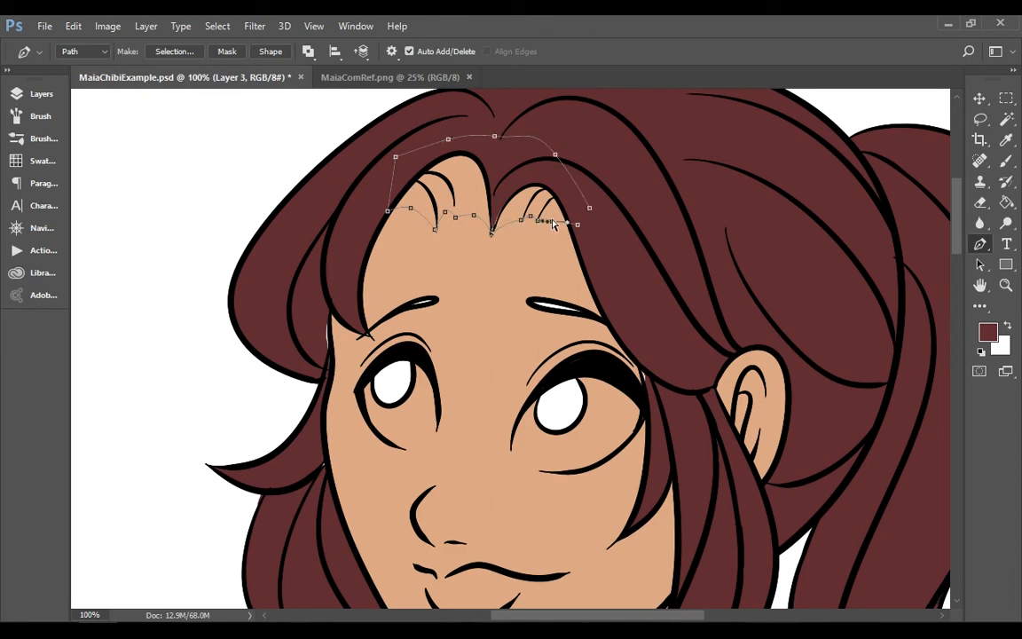
Fill the hairline path with the hair colour and delete the path
{"action": "right_click", "coordinate": [612, 222]}
{"action": "left_click", "coordinate": [657, 320]}
{"action": "left_click", "coordinate": [549, 157]}
{"action": "right_click", "coordinate": [639, 242]}
{"action": "left_click", "coordinate": [652, 227]}
{"action": "key", "text": "ctrl+z"}
{"action": "right_click", "coordinate": [640, 247]}
{"action": "left_click", "coordinate": [661, 245]}
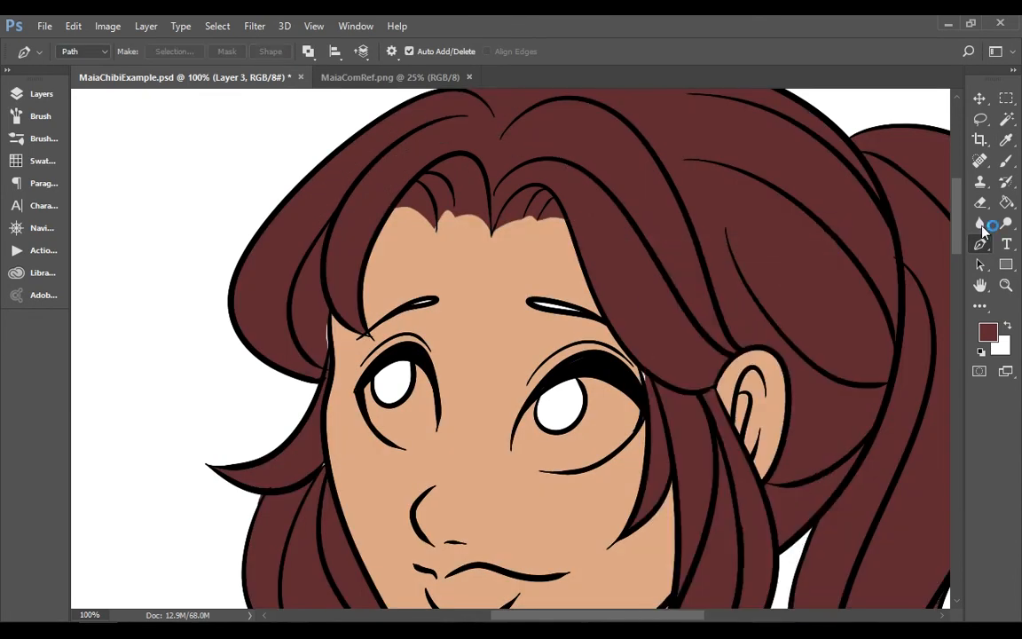
Paint the insides of both eyebrows with the hair colour using a small brush
{"action": "key", "text": "z"}
{"action": "key", "text": "b"}
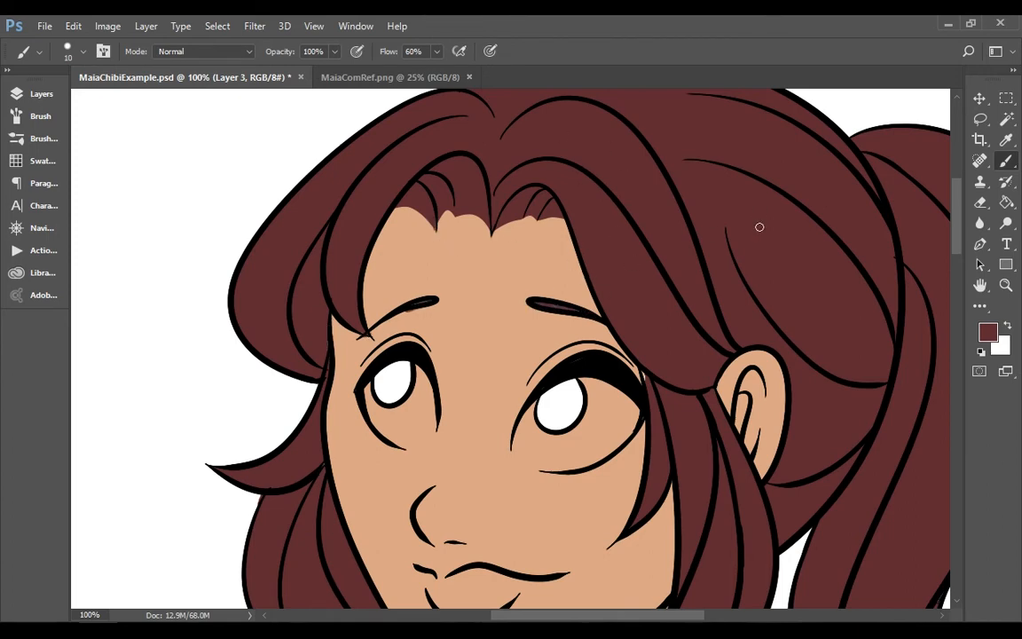
{"action": "scroll", "coordinate": [639, 372], "scroll_direction": "down", "scroll_amount": 5}
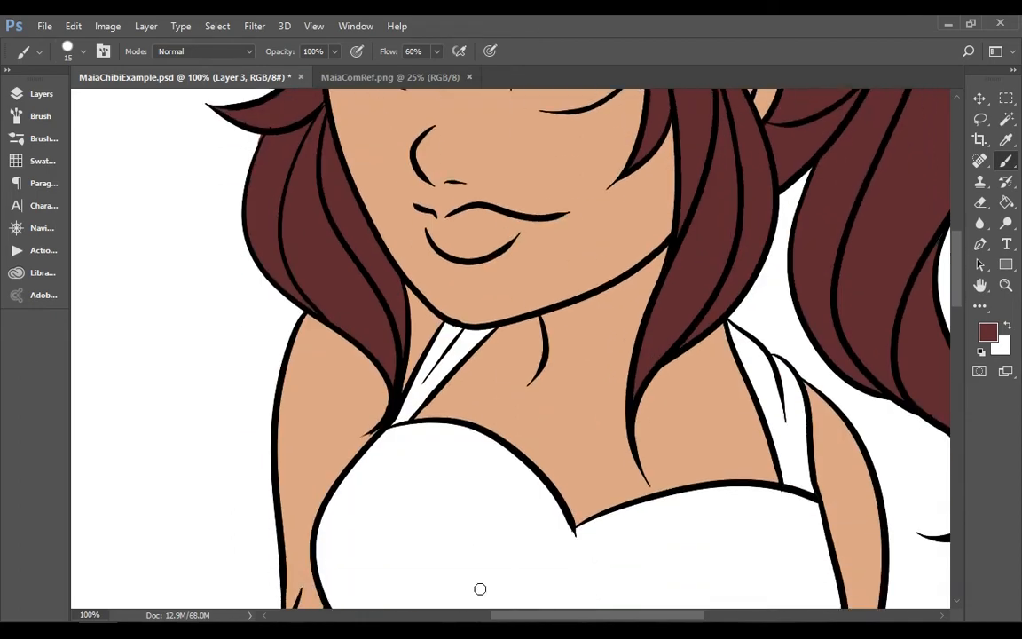
{"action": "left_click_drag", "start_coordinate": [498, 616], "coordinate": [563, 617]}
{"action": "left_click", "coordinate": [1006, 285]}
{"action": "left_click", "coordinate": [448, 52]}
Sample the Eyes swatch in MaiaComRef.png and swap it to the background colour in MaiaChibiExample.psd
{"action": "left_click", "coordinate": [541, 169]}
{"action": "left_click", "coordinate": [540, 168]}
{"action": "left_click", "coordinate": [41, 94]}
{"action": "left_click", "coordinate": [420, 80]}
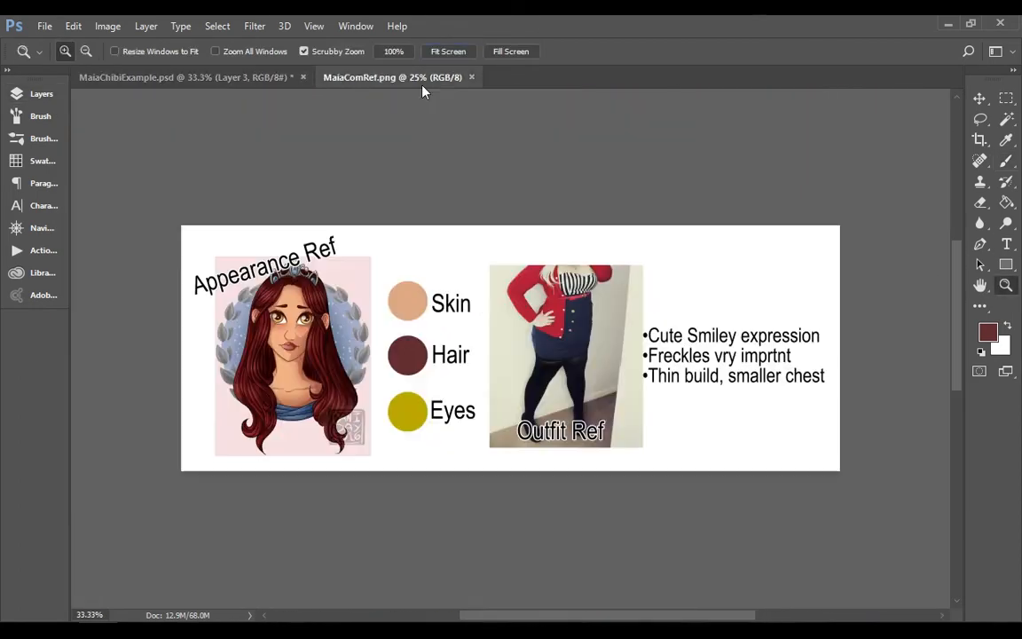
{"action": "left_click", "coordinate": [1005, 140]}
{"action": "left_click", "coordinate": [423, 407]}
{"action": "left_click", "coordinate": [213, 78]}
{"action": "left_click", "coordinate": [1007, 326]}
Draw a closed path around the right-hand eye along its upper lash line and lower lid
{"action": "left_click", "coordinate": [1006, 285]}
{"action": "triple_click", "coordinate": [545, 225]}
{"action": "double_click", "coordinate": [545, 227]}
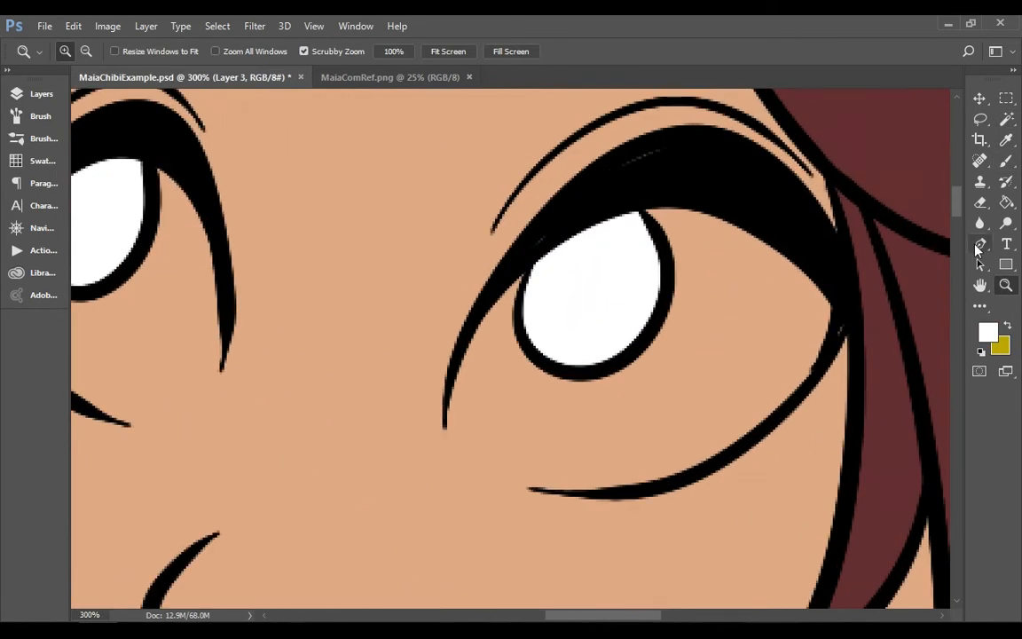
{"action": "left_click", "coordinate": [979, 247]}
{"action": "left_click", "coordinate": [848, 294]}
{"action": "left_click", "coordinate": [444, 428]}
{"action": "left_click_drag", "start_coordinate": [609, 373], "coordinate": [608, 185]}
{"action": "left_click_drag", "start_coordinate": [480, 343], "coordinate": [467, 339]}
{"action": "left_click", "coordinate": [852, 308]}
{"action": "left_click", "coordinate": [444, 427]}
{"action": "mouse_move", "coordinate": [604, 380]}
{"action": "left_mouse_down"}
{"action": "mouse_move", "coordinate": [655, 486]}
{"action": "mouse_move", "coordinate": [669, 487]}
{"action": "left_mouse_up"}
{"action": "left_click_drag", "start_coordinate": [522, 470], "coordinate": [522, 483]}
{"action": "left_click_drag", "start_coordinate": [444, 429], "coordinate": [445, 450]}
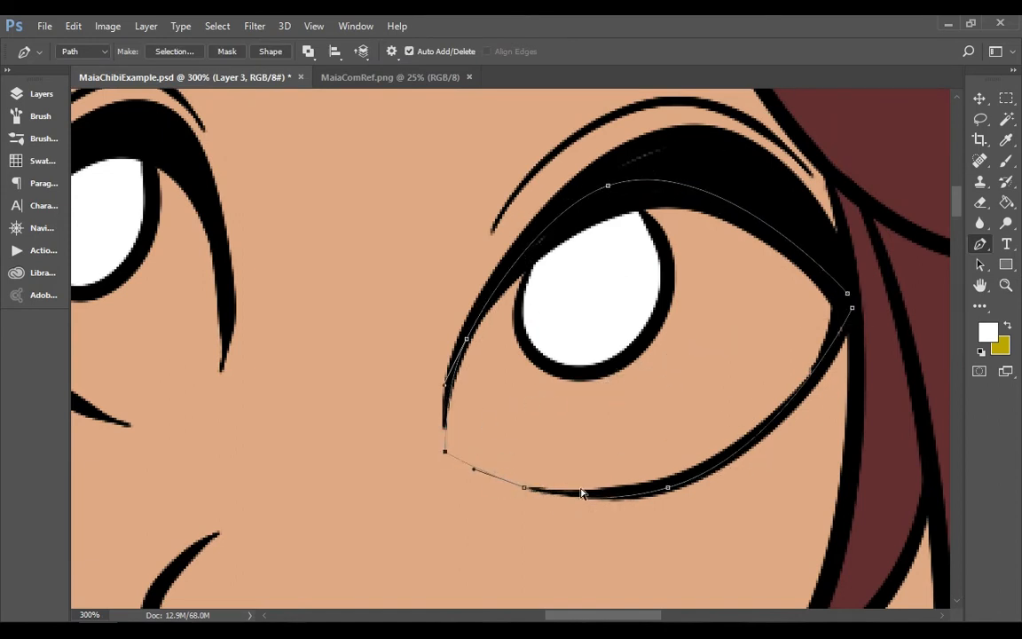
Try filling the right-hand eye's path with white and deleting the path, and undo both
{"action": "left_click", "coordinate": [1005, 140]}
{"action": "left_click", "coordinate": [639, 306]}
{"action": "left_click", "coordinate": [980, 245]}
{"action": "right_click", "coordinate": [731, 240]}
{"action": "left_click", "coordinate": [775, 246]}
{"action": "left_click_drag", "start_coordinate": [617, 615], "coordinate": [587, 615]}
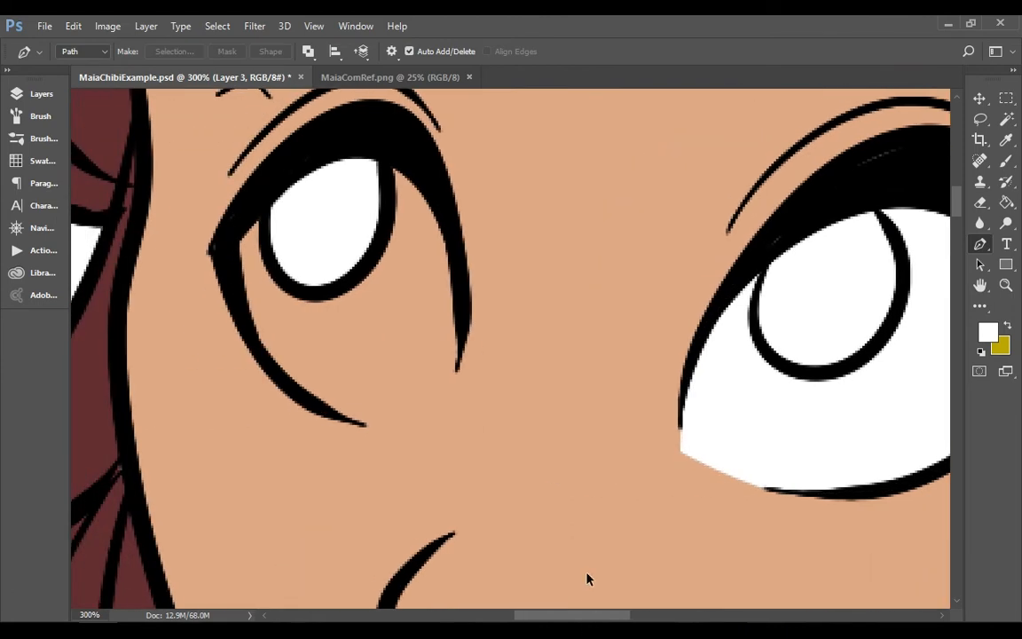
{"action": "key", "text": "ctrl+alt+z"}
{"action": "key", "text": "ctrl+alt+z"}
Round the lower inner corner of the right-hand eye's path and fill it with white, removing the path
{"action": "left_click", "coordinate": [720, 476]}
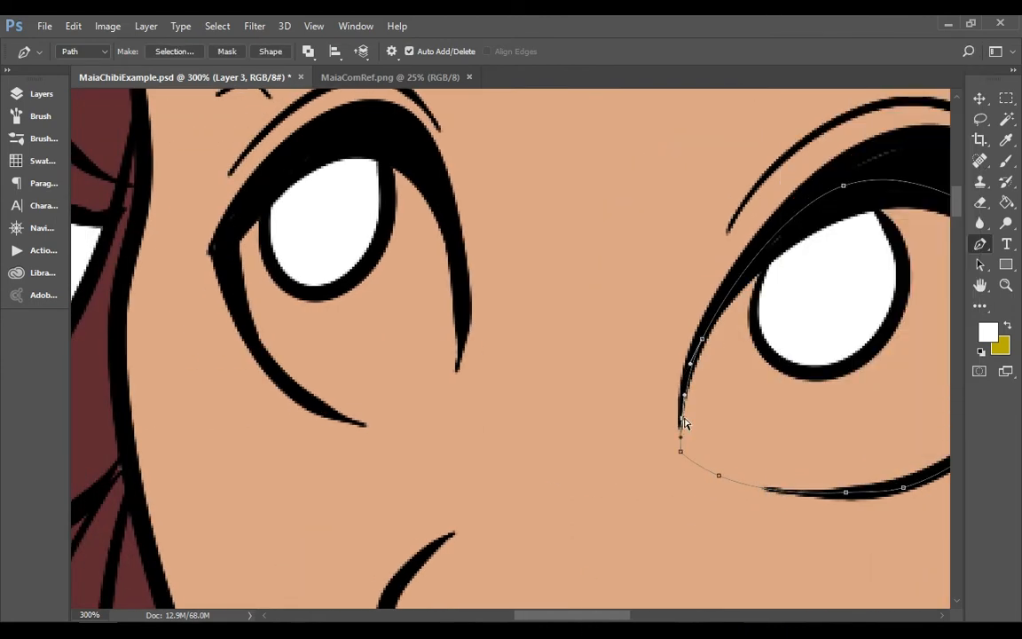
{"action": "right_click", "coordinate": [685, 424]}
{"action": "left_click", "coordinate": [757, 324]}
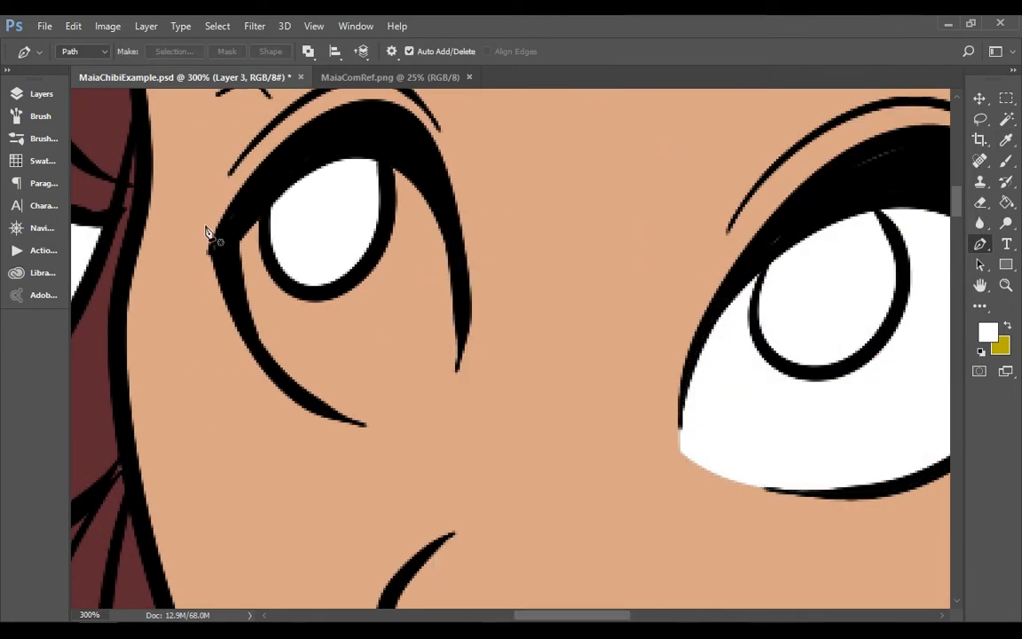
Draw a closed path around the left-hand eye following its lash line and lower lid
{"action": "left_click", "coordinate": [220, 238]}
{"action": "left_click", "coordinate": [459, 360]}
{"action": "left_click_drag", "start_coordinate": [378, 318], "coordinate": [396, 133]}
{"action": "left_click_drag", "start_coordinate": [447, 269], "coordinate": [458, 266]}
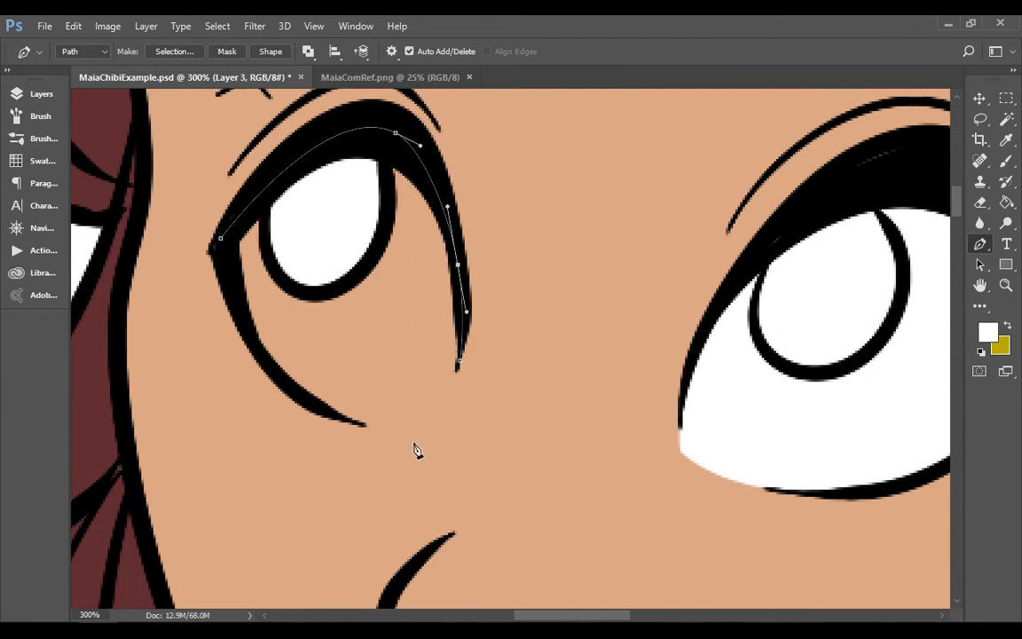
{"action": "left_click", "coordinate": [419, 378], "text": "ctrl"}
Fill the left-hand eye's path with white and delete the path
{"action": "right_click", "coordinate": [393, 378]}
{"action": "left_click", "coordinate": [451, 327]}
{"action": "key", "text": "Return"}
{"action": "right_click", "coordinate": [639, 378]}
{"action": "left_click", "coordinate": [681, 244]}
Select both irises with the Magic Wand and expand the selection
{"action": "left_click", "coordinate": [1006, 285]}
{"action": "left_click_drag", "start_coordinate": [612, 171], "coordinate": [511, 155]}
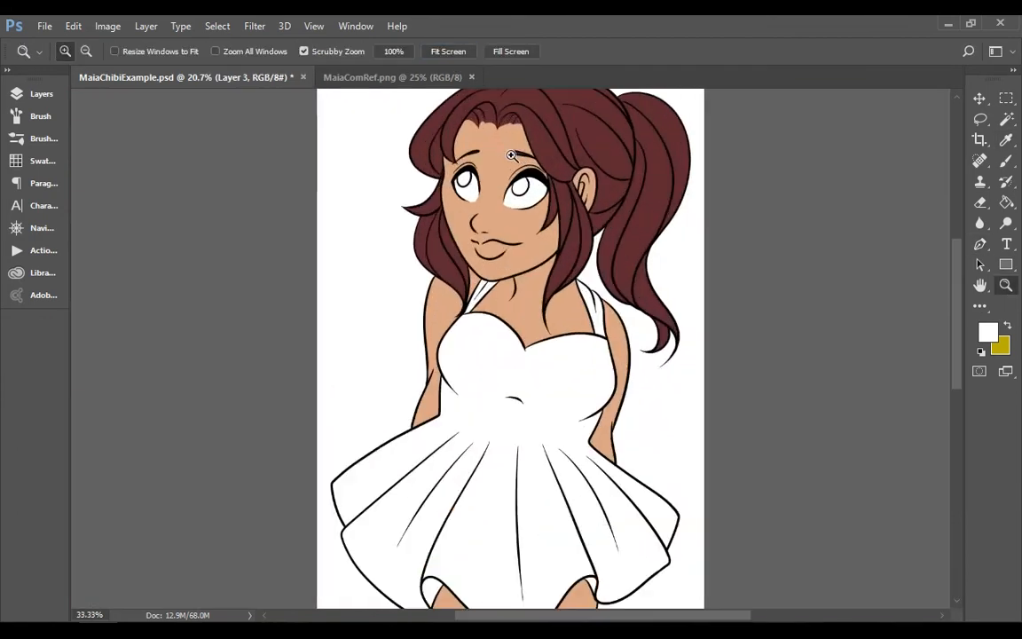
{"action": "triple_click", "coordinate": [511, 155]}
{"action": "key", "text": "w"}
{"action": "left_click", "coordinate": [590, 237]}
{"action": "left_click", "coordinate": [411, 211], "text": "shift"}
{"action": "left_click", "coordinate": [218, 27]}
{"action": "mouse_move", "coordinate": [246, 234]}
{"action": "left_click", "coordinate": [121, 262]}
{"action": "left_click", "coordinate": [576, 199]}
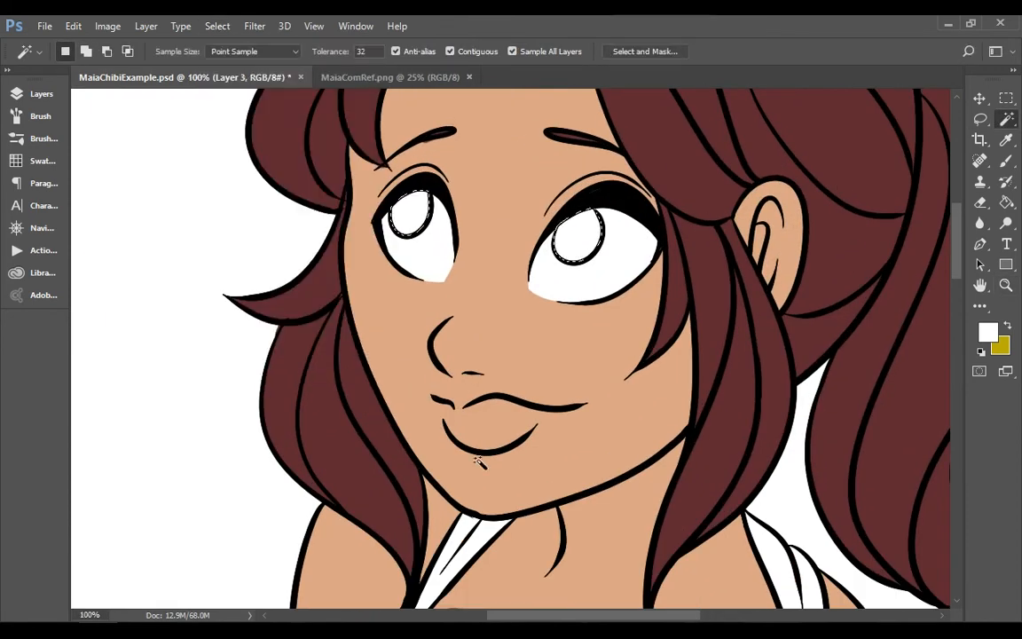
Fill both irises with the sampled eye colour and deselect
{"action": "key", "text": "g"}
{"action": "key", "text": "x"}
{"action": "left_click", "coordinate": [593, 249]}
{"action": "key", "text": "ctrl+d"}
Sample the face's skin tone and add a new layer above Layer 3 in the colors group, set to Multiply
{"action": "key", "text": "i"}
{"action": "left_click", "coordinate": [618, 367]}
{"action": "left_click", "coordinate": [40, 94]}
{"action": "left_click", "coordinate": [310, 489]}
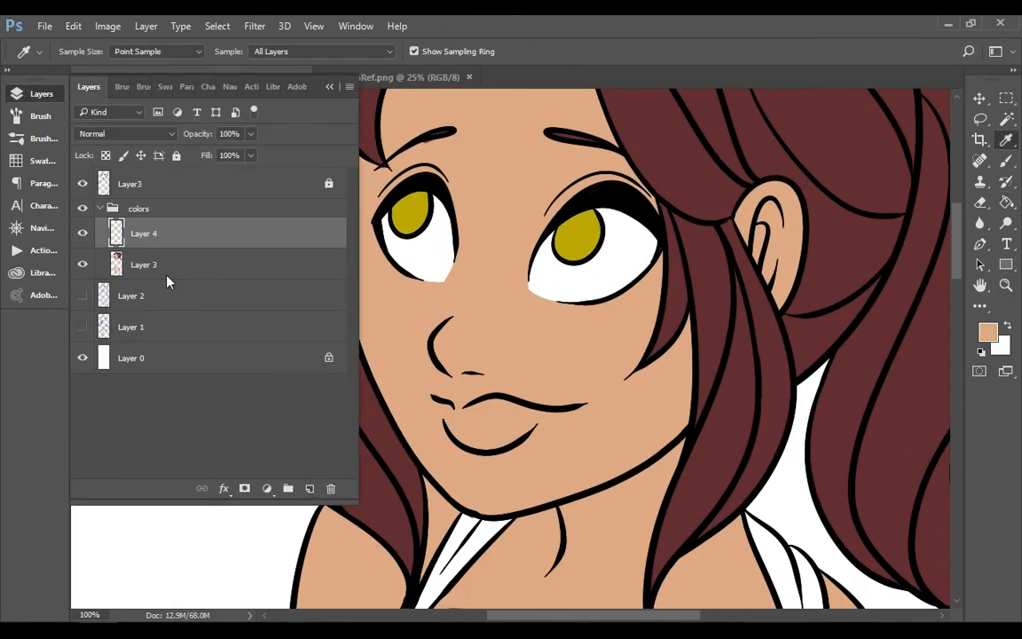
{"action": "left_click", "coordinate": [41, 94]}
{"action": "left_click", "coordinate": [41, 94]}
{"action": "left_click", "coordinate": [125, 134]}
{"action": "left_click", "coordinate": [90, 187]}
{"action": "left_click", "coordinate": [41, 94]}
Draw a closed path around the upper and lower lips
{"action": "left_click", "coordinate": [1006, 285]}
{"action": "left_click", "coordinate": [468, 411]}
{"action": "key", "text": "p"}
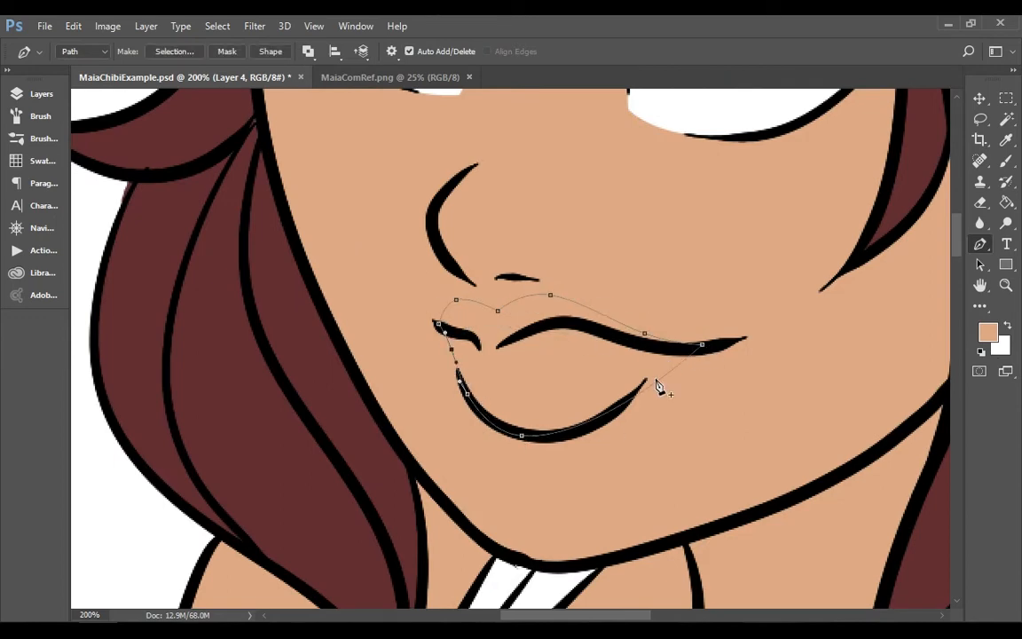
Fill the lip path with the skin tone on the Multiply layer and delete the path
{"action": "right_click", "coordinate": [576, 382]}
{"action": "left_click", "coordinate": [619, 325]}
{"action": "key", "text": "Return"}
{"action": "right_click", "coordinate": [784, 253]}
{"action": "left_click", "coordinate": [818, 245]}
Set Layer 4's blend mode to Normal and recolour the lips a muted reddish pink
{"action": "left_click", "coordinate": [1005, 285]}
{"action": "left_click", "coordinate": [450, 51]}
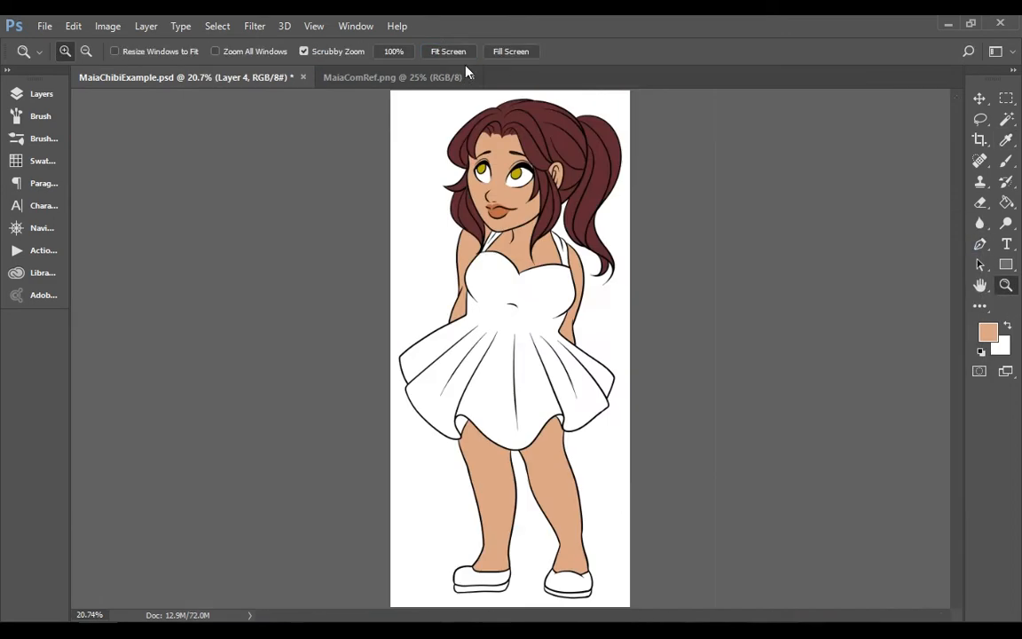
{"action": "left_click", "coordinate": [988, 331]}
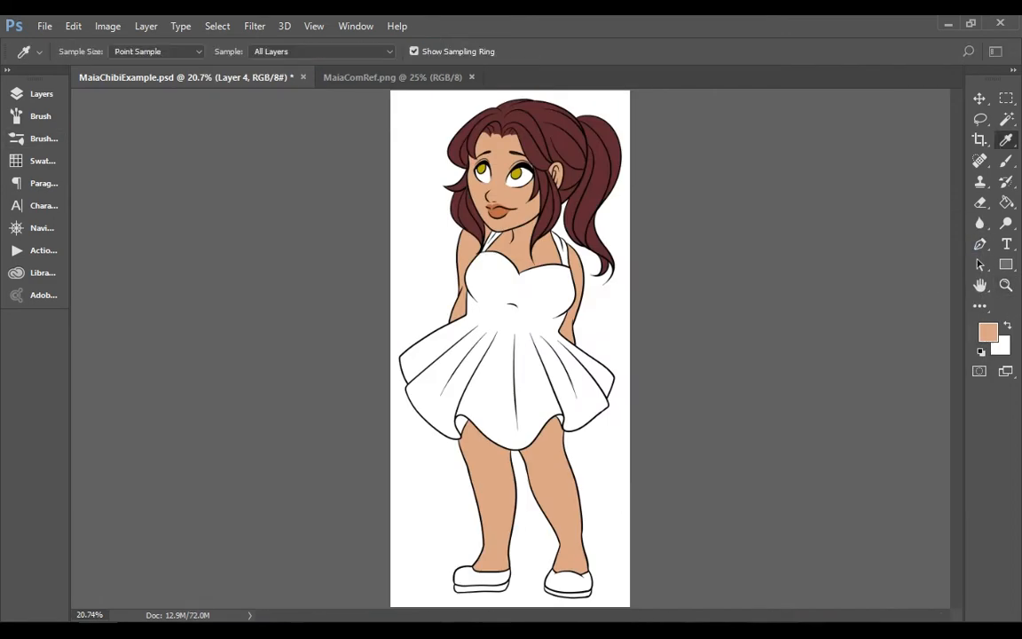
{"action": "key", "text": "Return"}
{"action": "left_click", "coordinate": [1006, 202]}
{"action": "left_click", "coordinate": [41, 94]}
{"action": "left_click", "coordinate": [495, 213], "text": "alt"}
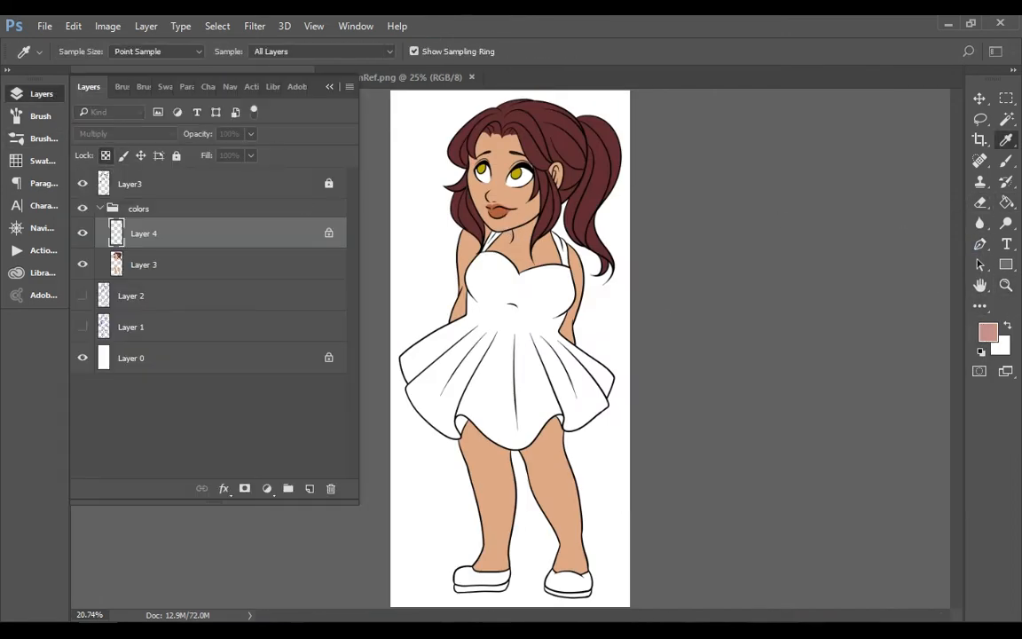
{"action": "left_click", "coordinate": [126, 134]}
{"action": "left_click", "coordinate": [106, 147]}
{"action": "left_click", "coordinate": [1006, 203]}
Merge the lip colour layer, Layer 4, down into Layer 3
{"action": "left_click", "coordinate": [145, 26]}
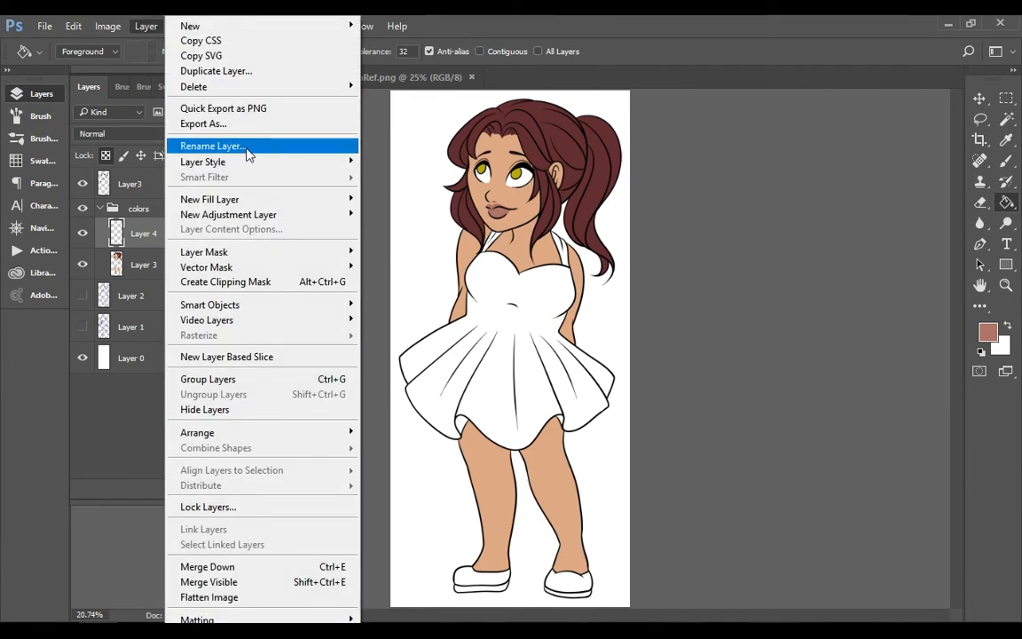
{"action": "left_click", "coordinate": [258, 566]}
{"action": "left_click", "coordinate": [53, 98]}
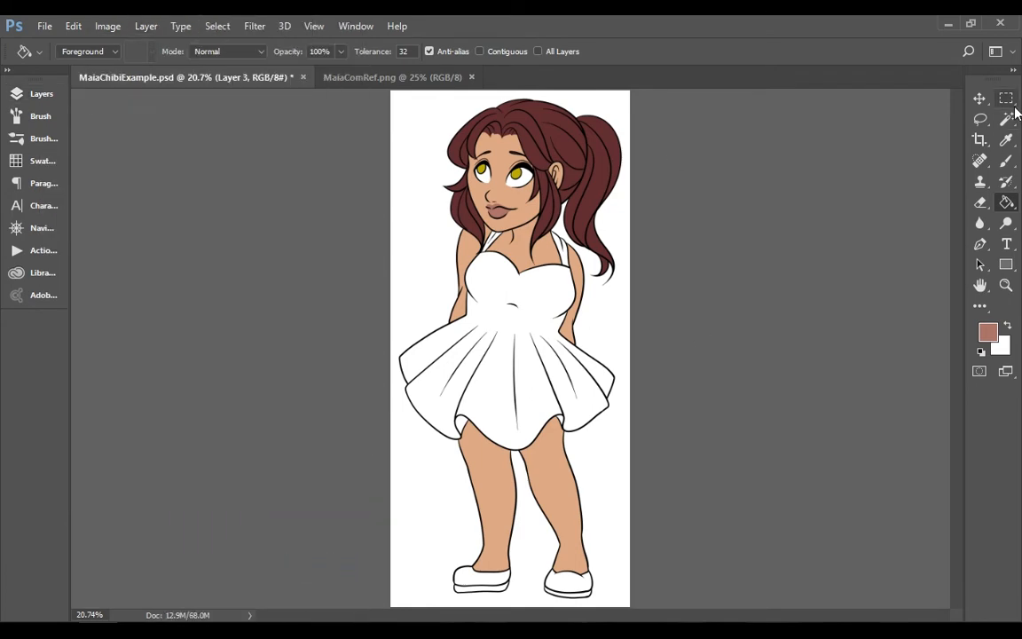
Select the dress, shoulder straps and shoe uppers with the Magic Wand and expand the selection
{"action": "left_click", "coordinate": [1006, 119]}
{"action": "left_click", "coordinate": [524, 373]}
{"action": "left_click", "coordinate": [485, 581], "text": "shift"}
{"action": "left_click", "coordinate": [568, 584], "text": "shift"}
{"action": "left_click", "coordinate": [562, 247], "text": "shift"}
{"action": "left_click", "coordinate": [492, 242], "text": "shift"}
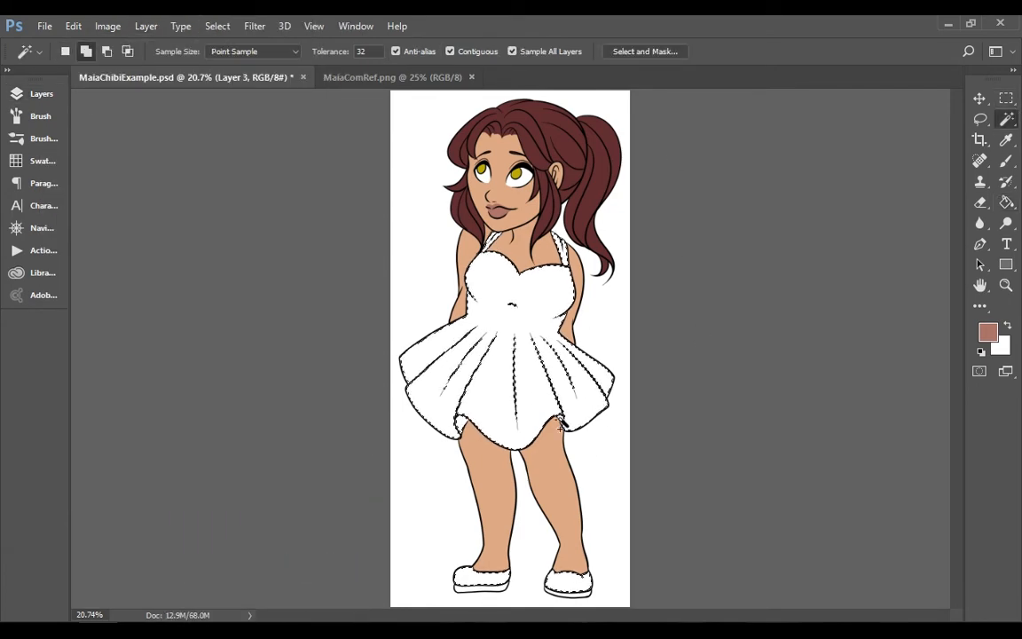
{"action": "left_click", "coordinate": [217, 26]}
{"action": "mouse_move", "coordinate": [280, 235]}
{"action": "left_click", "coordinate": [121, 262]}
Add the missed line areas and gaps in the straps, bodice and skirt to the selection with the Lasso
{"action": "left_click", "coordinate": [1007, 264]}
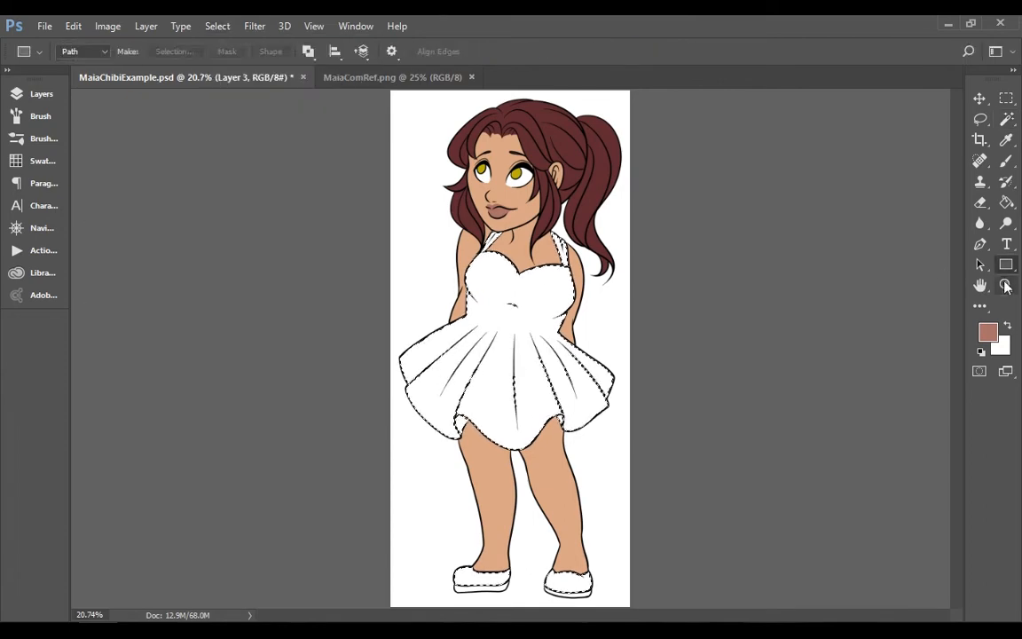
{"action": "left_click", "coordinate": [1006, 285]}
{"action": "left_click", "coordinate": [577, 261]}
{"action": "left_click", "coordinate": [581, 264]}
{"action": "left_click", "coordinate": [595, 274]}
{"action": "left_click", "coordinate": [609, 286]}
{"action": "left_click", "coordinate": [980, 119]}
{"action": "left_click_drag", "start_coordinate": [609, 208], "coordinate": [621, 289]}
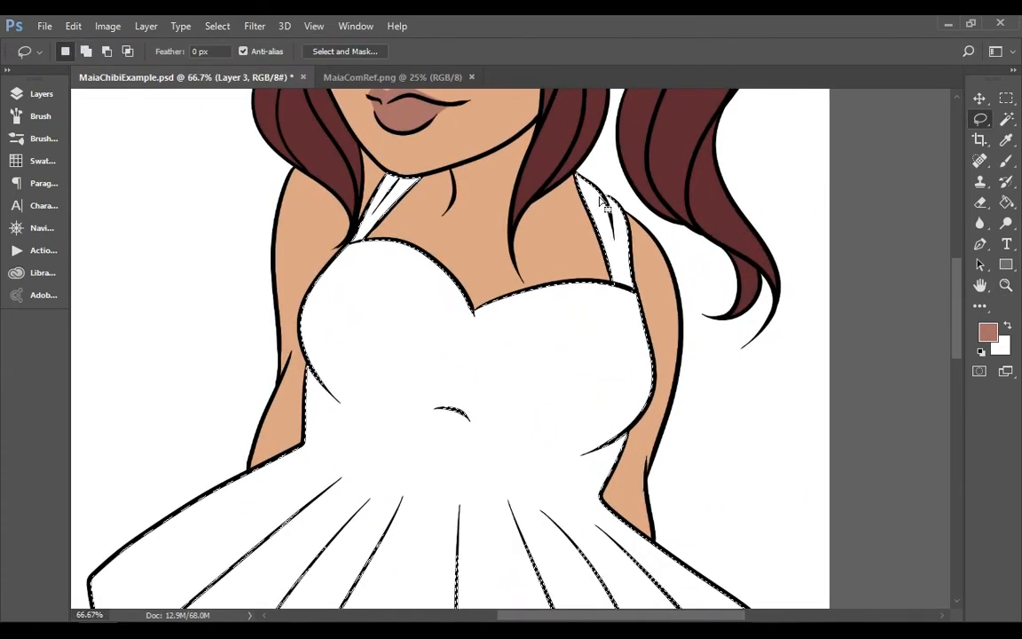
{"action": "mouse_move", "coordinate": [338, 376]}
{"action": "left_mouse_down"}
{"action": "mouse_move", "coordinate": [612, 458]}
{"action": "mouse_move", "coordinate": [487, 383]}
{"action": "mouse_move", "coordinate": [620, 285]}
{"action": "left_mouse_up"}
{"action": "scroll", "coordinate": [319, 218], "scroll_direction": "down", "scroll_amount": 5}
{"action": "mouse_move", "coordinate": [293, 111]}
{"action": "left_mouse_down"}
{"action": "mouse_move", "coordinate": [155, 346]}
{"action": "mouse_move", "coordinate": [280, 454]}
{"action": "mouse_move", "coordinate": [415, 446]}
{"action": "mouse_move", "coordinate": [586, 380]}
{"action": "mouse_move", "coordinate": [625, 422]}
{"action": "mouse_move", "coordinate": [694, 216]}
{"action": "mouse_move", "coordinate": [313, 105]}
{"action": "left_mouse_up"}
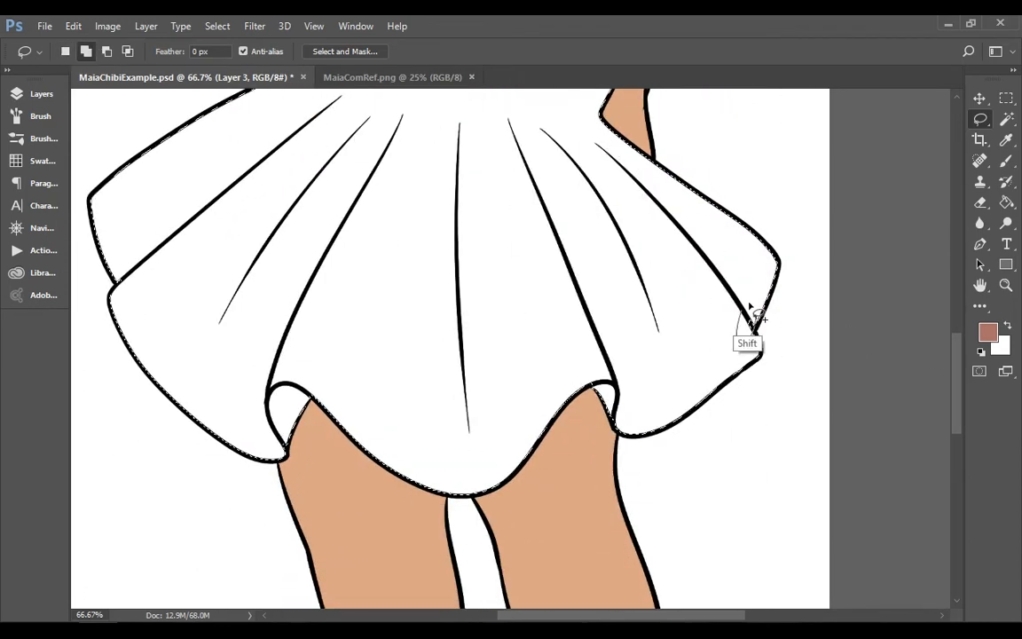
{"action": "scroll", "coordinate": [753, 312], "scroll_direction": "up", "scroll_amount": 5}
{"action": "scroll", "coordinate": [947, 541], "scroll_direction": "down", "scroll_amount": 6}
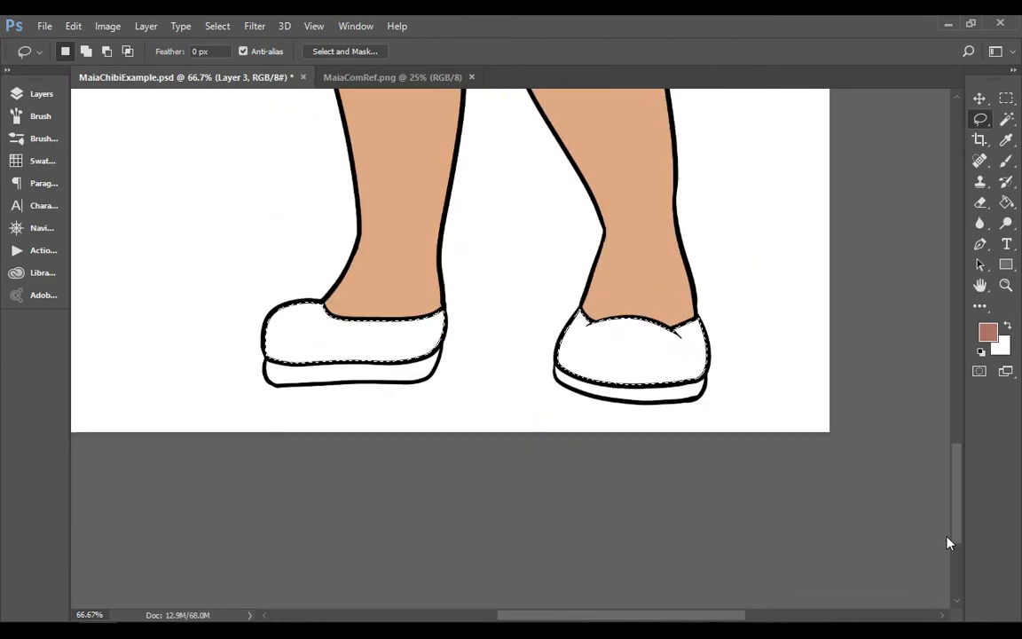
Try filling the selected dress and shoes with the muted reddish pink
{"action": "key", "text": "g"}
{"action": "left_click", "coordinate": [790, 255]}
{"action": "key", "text": "ctrl+0"}
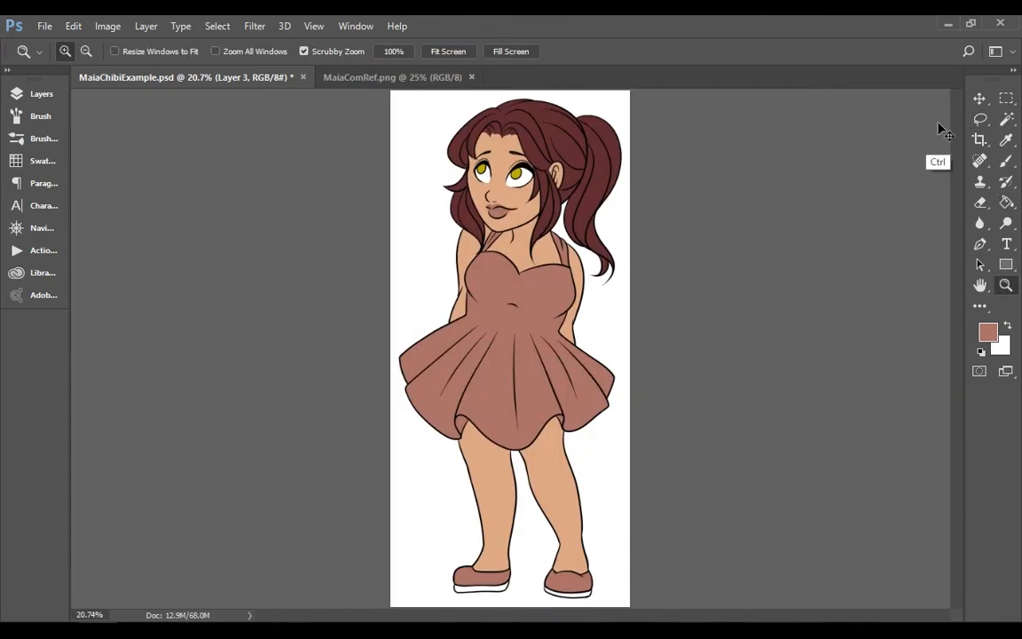
{"action": "key", "text": "ctrl+z"}
Fill the selected dress, straps and shoe uppers with a muted periwinkle blue and deselect
{"action": "key", "text": "i"}
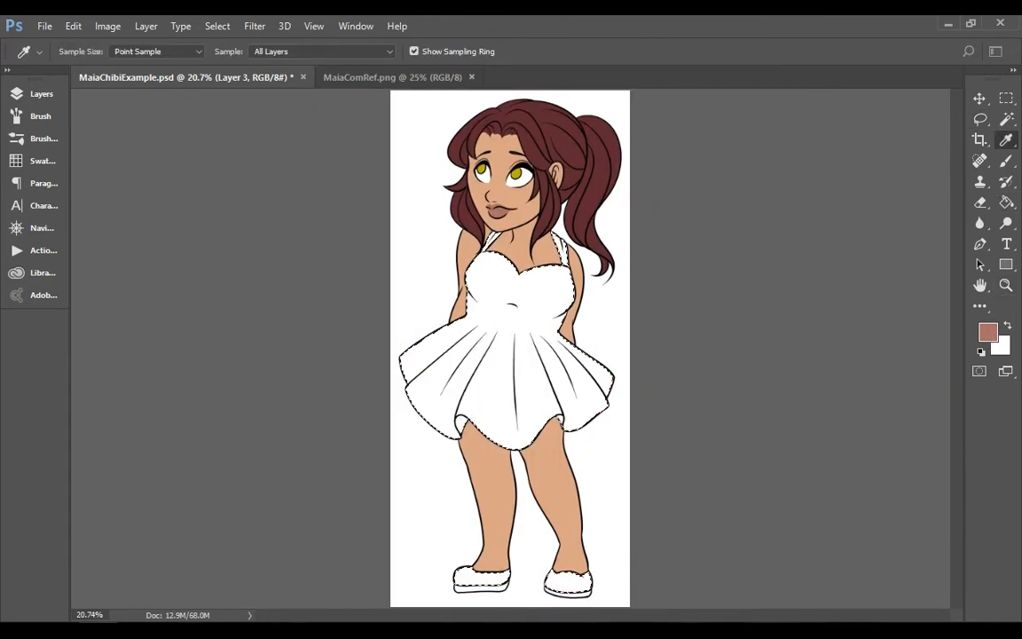
{"action": "left_click", "coordinate": [1006, 284]}
{"action": "left_click", "coordinate": [1004, 205]}
{"action": "left_click", "coordinate": [532, 377]}
{"action": "key", "text": "ctrl+d"}
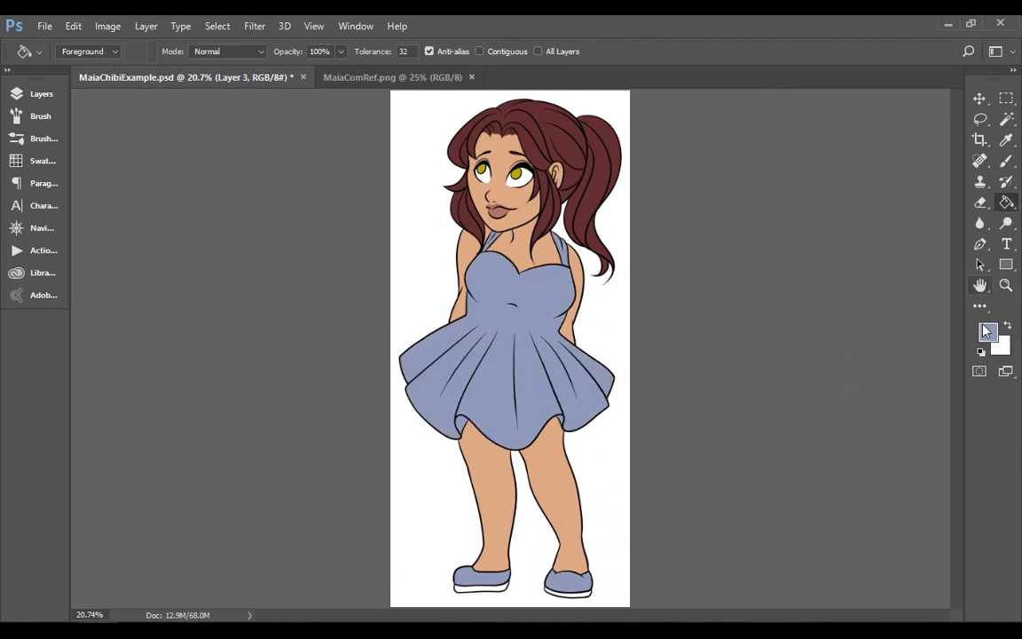
Select both shoe soles, expand the selection and fill it with white
{"action": "key", "text": "w"}
{"action": "left_click", "coordinate": [218, 26]}
{"action": "mouse_move", "coordinate": [227, 232]}
{"action": "left_click", "coordinate": [119, 262]}
{"action": "key", "text": "Return"}
{"action": "left_click", "coordinate": [1009, 326]}
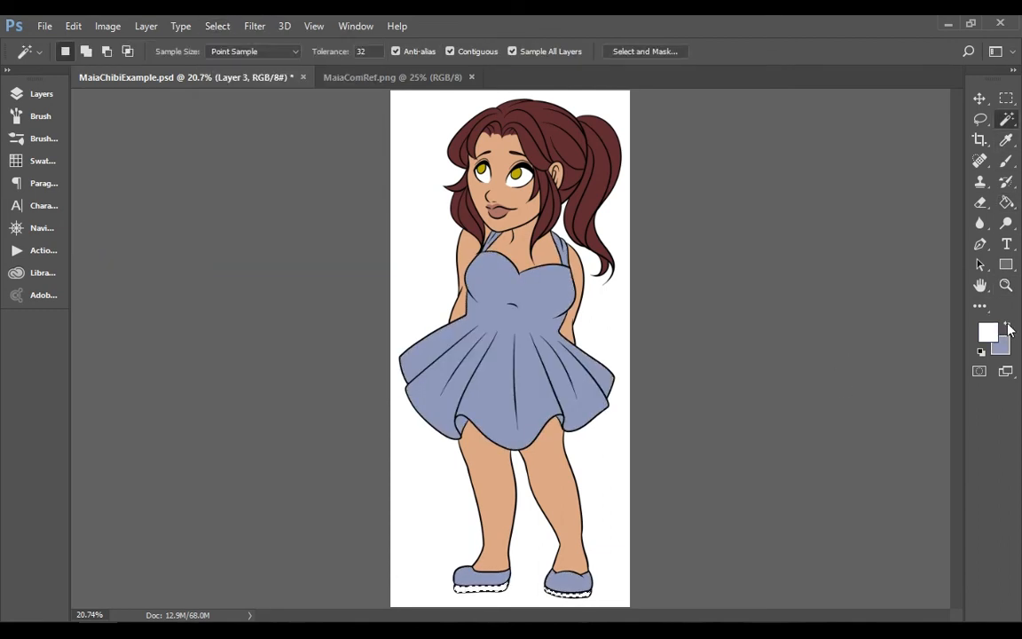
{"action": "left_click", "coordinate": [1007, 202]}
Select the blue bodice and skirt with the Magic Wand and expand the selection
{"action": "left_click", "coordinate": [1006, 120]}
{"action": "left_click", "coordinate": [484, 357]}
{"action": "left_click", "coordinate": [216, 28]}
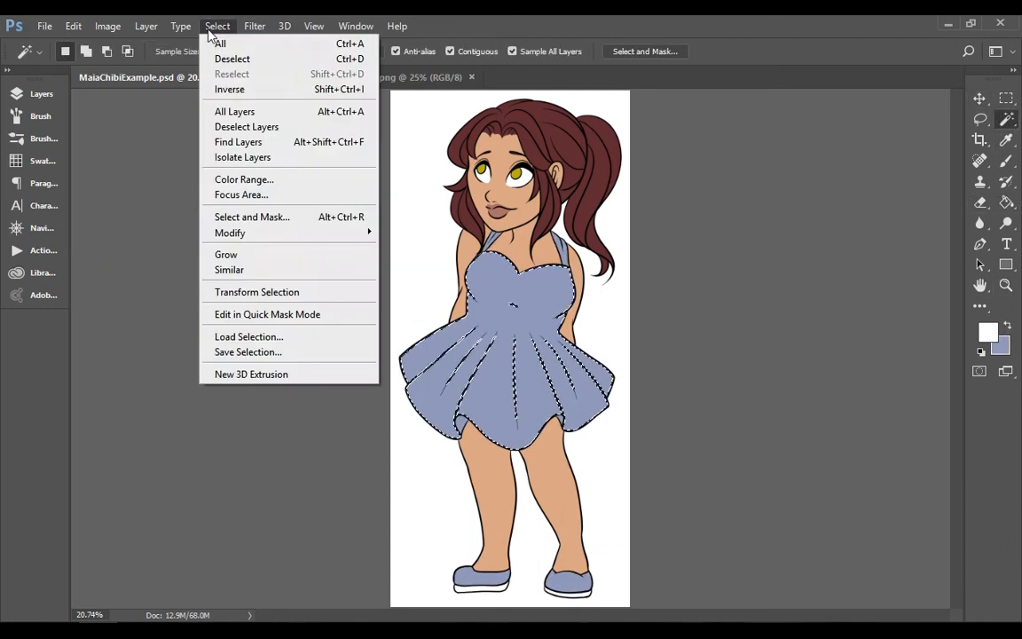
{"action": "mouse_move", "coordinate": [227, 232]}
{"action": "left_click", "coordinate": [119, 263]}
{"action": "key", "text": "Return"}
Load the mandala_brushes__by_iravekatt-d7ndkjc set and try one white 612 px mandala stamp on the skirt
{"action": "left_click", "coordinate": [1006, 161]}
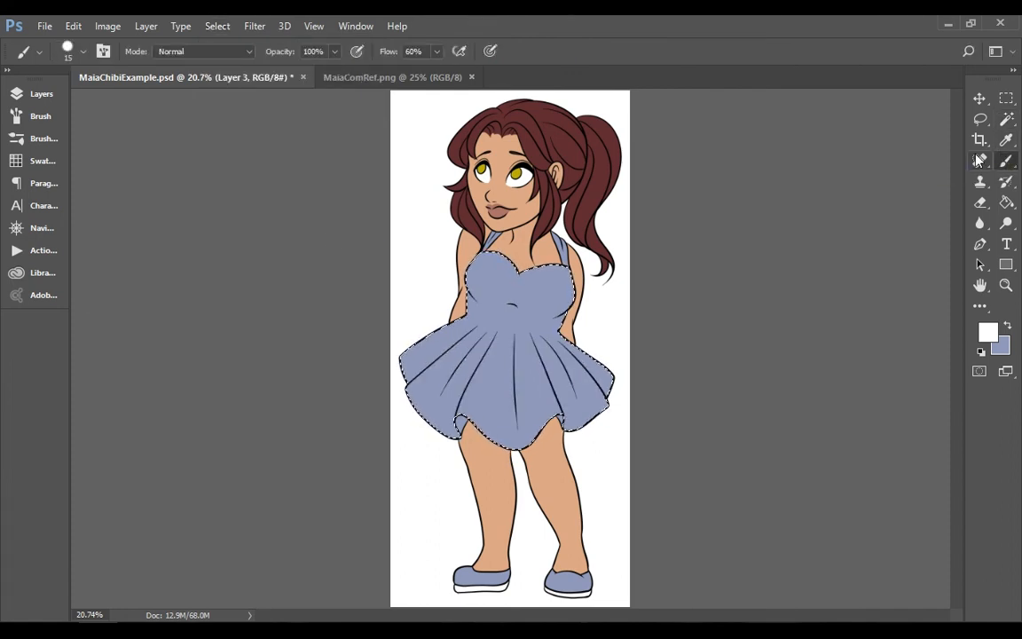
{"action": "left_click", "coordinate": [83, 51]}
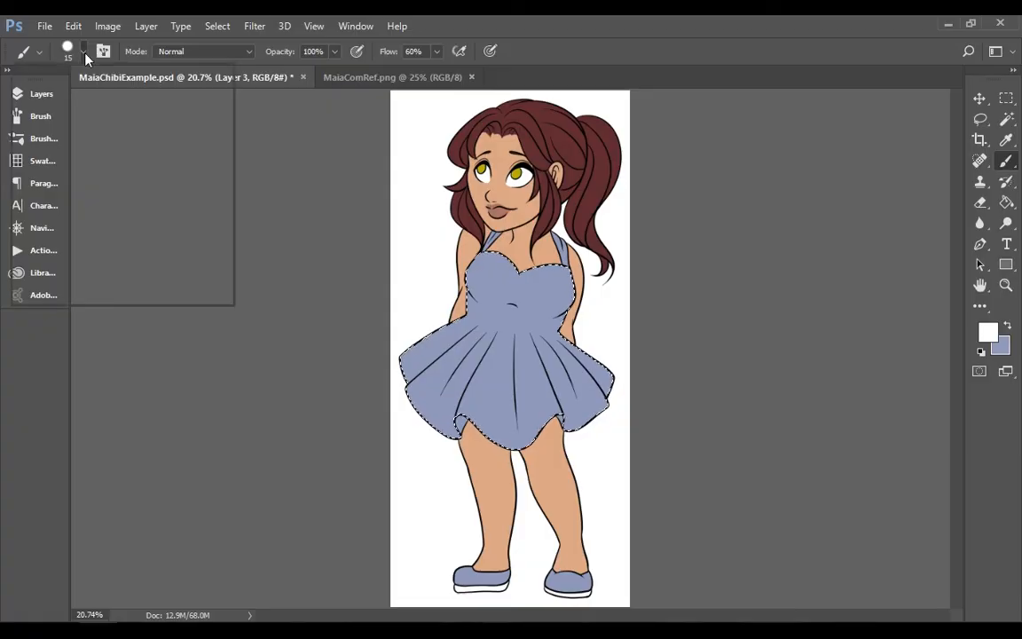
{"action": "left_click", "coordinate": [202, 76]}
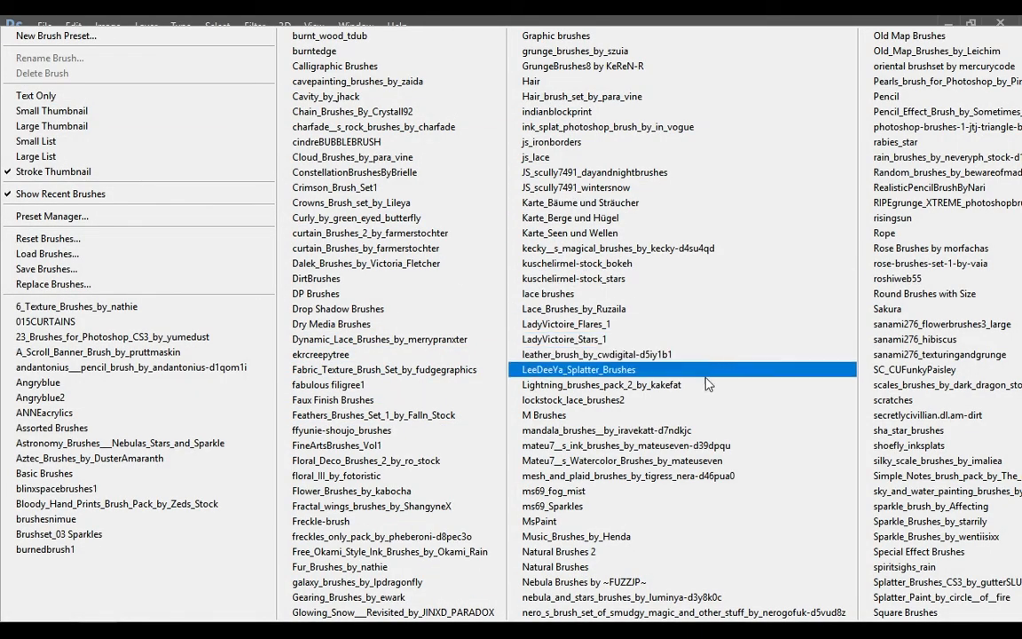
{"action": "left_click", "coordinate": [710, 430]}
{"action": "left_click", "coordinate": [458, 268]}
{"action": "left_click", "coordinate": [102, 244]}
{"action": "left_click", "coordinate": [510, 362]}
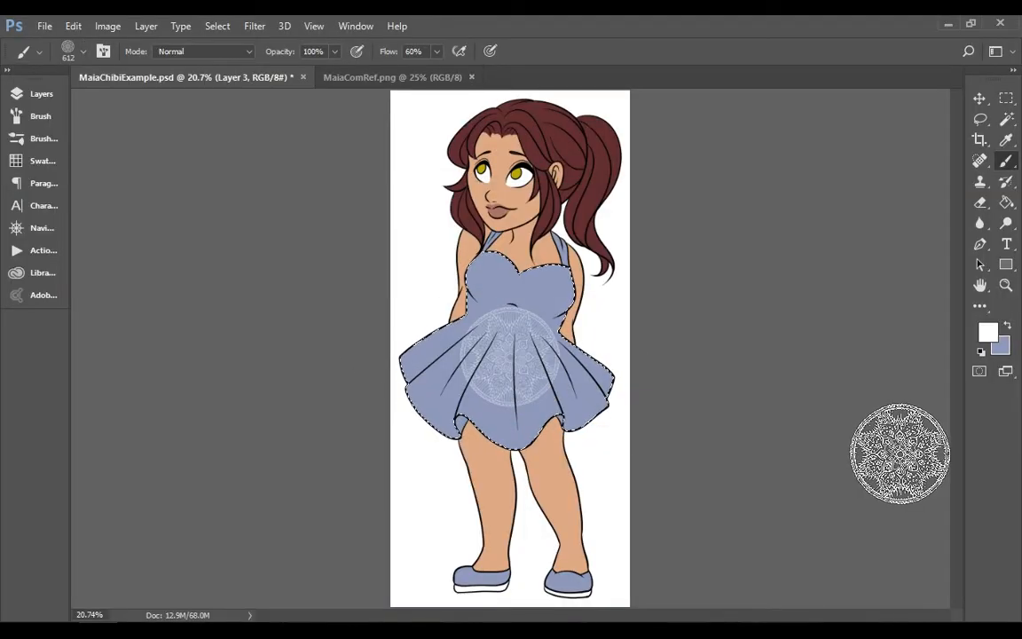
{"action": "key", "text": "ctrl+z"}
Try several white 612 px mandala stamps across the bodice and skirt
{"action": "left_click", "coordinate": [480, 287]}
{"action": "left_click", "coordinate": [561, 302]}
{"action": "left_click", "coordinate": [507, 382]}
{"action": "left_click", "coordinate": [402, 371]}
{"action": "left_click", "coordinate": [607, 385]}
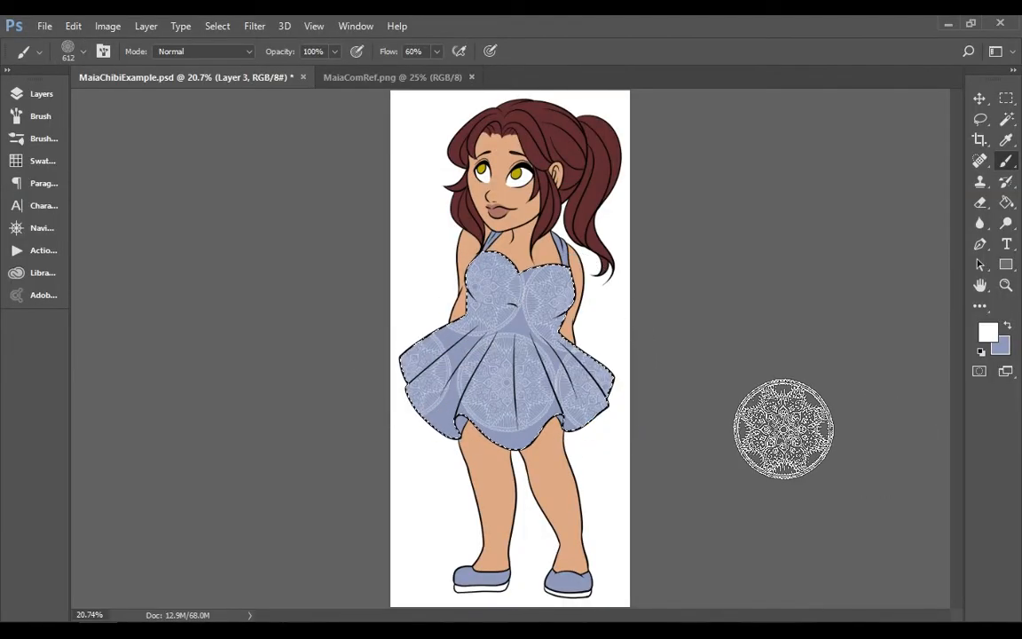
{"action": "key", "text": "ctrl+alt+z"}
{"action": "key", "text": "ctrl+alt+z"}
{"action": "key", "text": "ctrl+alt+z"}
{"action": "key", "text": "ctrl+alt+z"}
{"action": "key", "text": "ctrl+alt+z"}
Try the 464, 600 and 567 px mandala tips, testing the 567 px one on the skirt
{"action": "key", "text": "bracketright"}
{"action": "key", "text": "bracketright"}
{"action": "key", "text": "bracketright"}
{"action": "key", "text": "bracketright"}
{"action": "key", "text": "bracketright"}
{"action": "key", "text": "bracketright"}
{"action": "key", "text": "bracketright"}
{"action": "left_click", "coordinate": [83, 55]}
{"action": "left_click", "coordinate": [107, 283]}
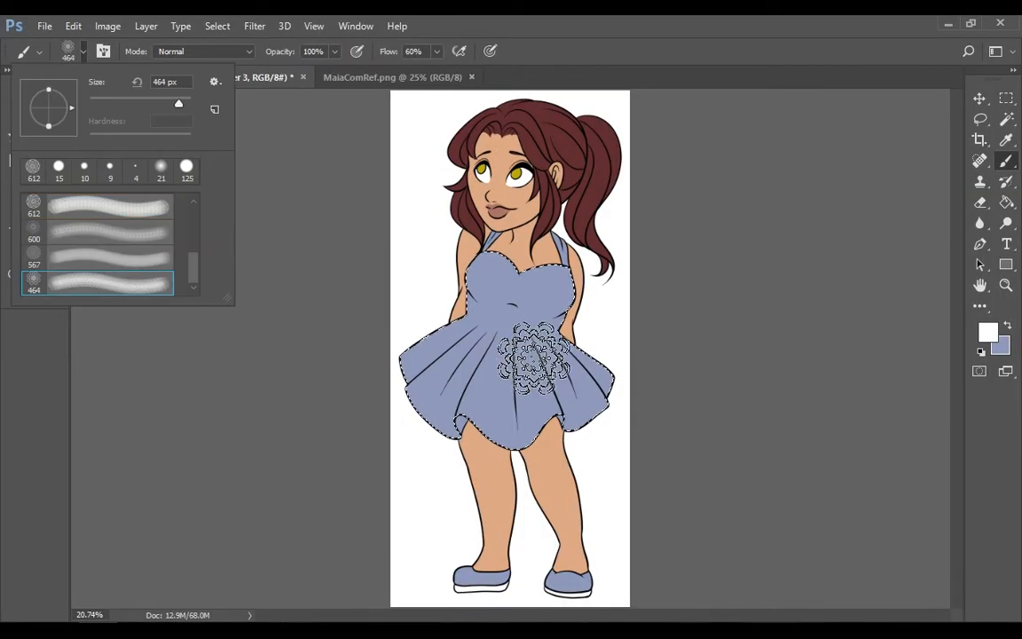
{"action": "left_click", "coordinate": [117, 232]}
{"action": "left_click", "coordinate": [106, 258]}
{"action": "left_click", "coordinate": [446, 366]}
{"action": "key", "text": "ctrl+z"}
Enlarge the 612 px mandala tip to 1500 px and test a white stamp over the whole dress
{"action": "left_click", "coordinate": [84, 54]}
{"action": "left_click", "coordinate": [107, 208]}
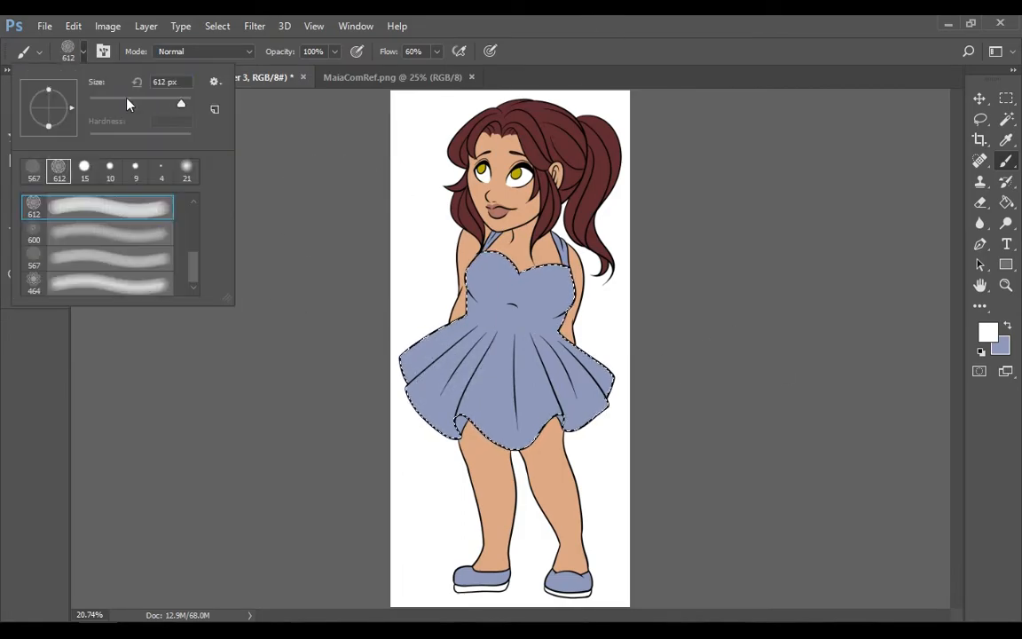
{"action": "type", "text": "1300"}
{"action": "key", "text": "Return"}
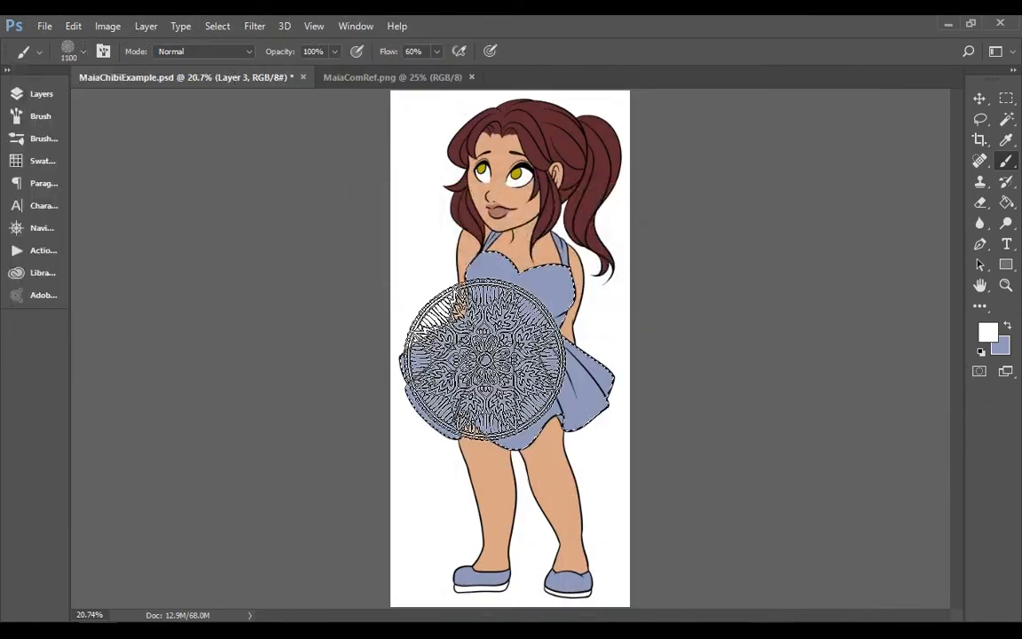
{"action": "left_click", "coordinate": [480, 337]}
{"action": "left_click", "coordinate": [514, 354]}
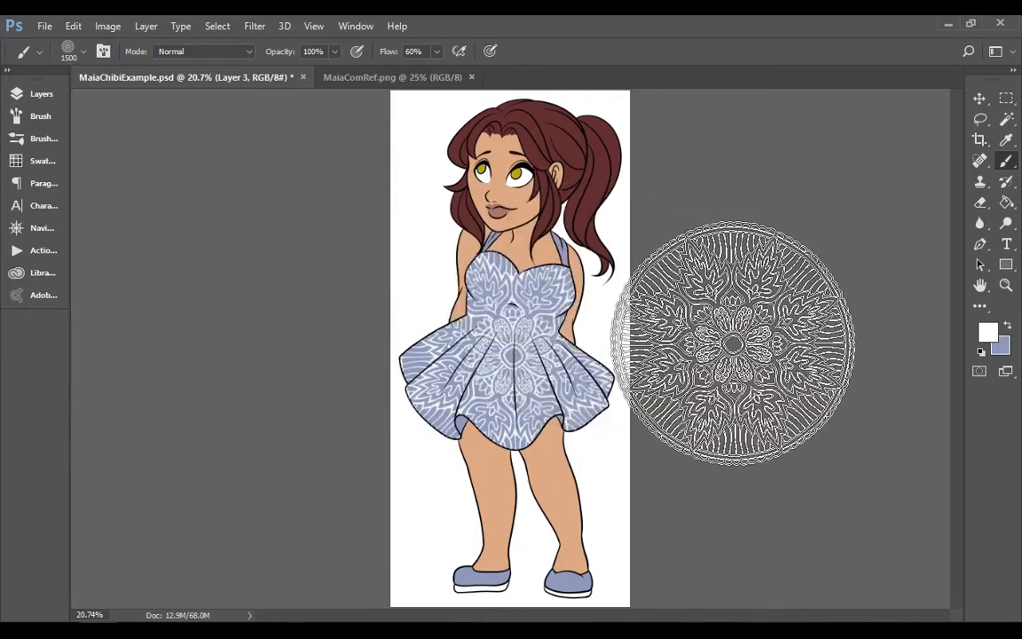
Undo the large mandala stamp and add the shoulder straps to the dress selection
{"action": "key", "text": "ctrl+z"}
{"action": "key", "text": "w"}
{"action": "left_click", "coordinate": [1006, 160]}
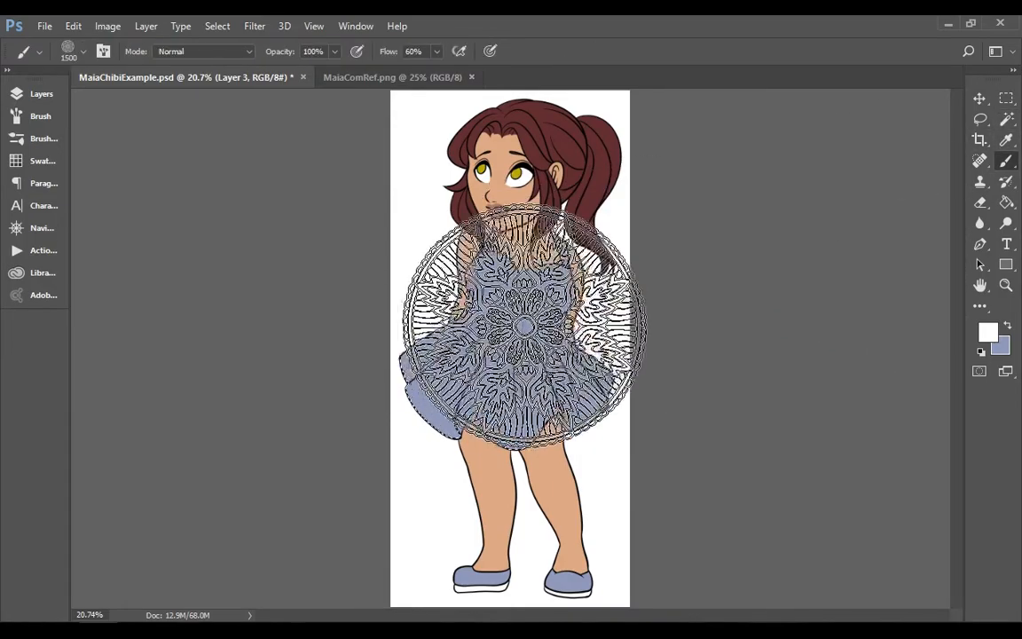
Try a white 1500 px mandala directly on Layer 3 and experiment with the layer's opacity
{"action": "left_click", "coordinate": [514, 342]}
{"action": "key", "text": "ctrl+d"}
{"action": "key", "text": "z"}
{"action": "left_click", "coordinate": [41, 94]}
{"action": "left_click", "coordinate": [252, 134]}
{"action": "mouse_move", "coordinate": [253, 154]}
{"action": "left_mouse_down"}
{"action": "mouse_move", "coordinate": [204, 155]}
{"action": "mouse_move", "coordinate": [257, 155]}
{"action": "left_mouse_up"}
{"action": "left_click", "coordinate": [635, 320]}
{"action": "key", "text": "ctrl+alt+z"}
Add a new layer above Layer 3 and try a white 1600 px mandala stamp over the dress
{"action": "left_click", "coordinate": [310, 489]}
{"action": "left_click", "coordinate": [1006, 160]}
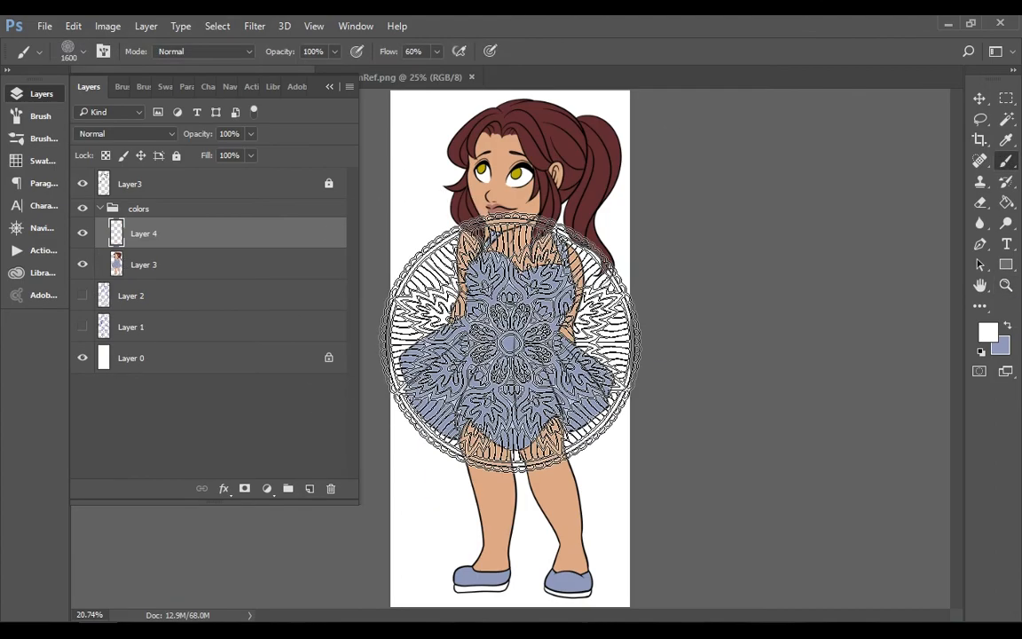
{"action": "left_click", "coordinate": [510, 342]}
{"action": "key", "text": "ctrl+d"}
{"action": "right_click", "coordinate": [220, 234]}
{"action": "left_click", "coordinate": [874, 209]}
{"action": "key", "text": "ctrl+alt+z"}
{"action": "key", "text": "ctrl+alt+z"}
{"action": "key", "text": "ctrl+alt+z"}
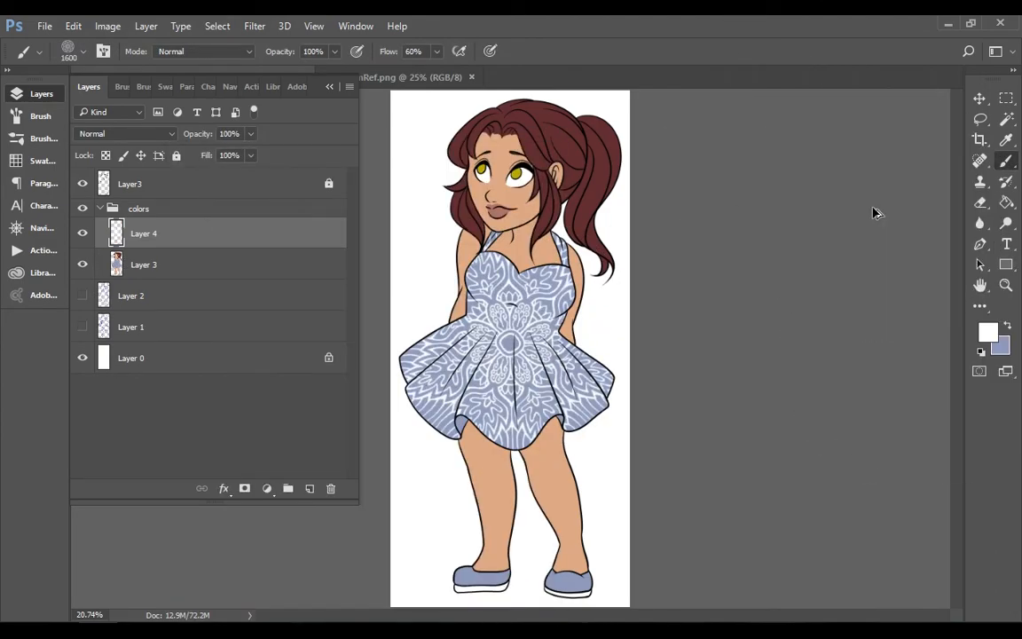
Load the oriental brushset by mercurycode and try its 364 px tip
{"action": "left_click", "coordinate": [84, 52]}
{"action": "left_click", "coordinate": [214, 80]}
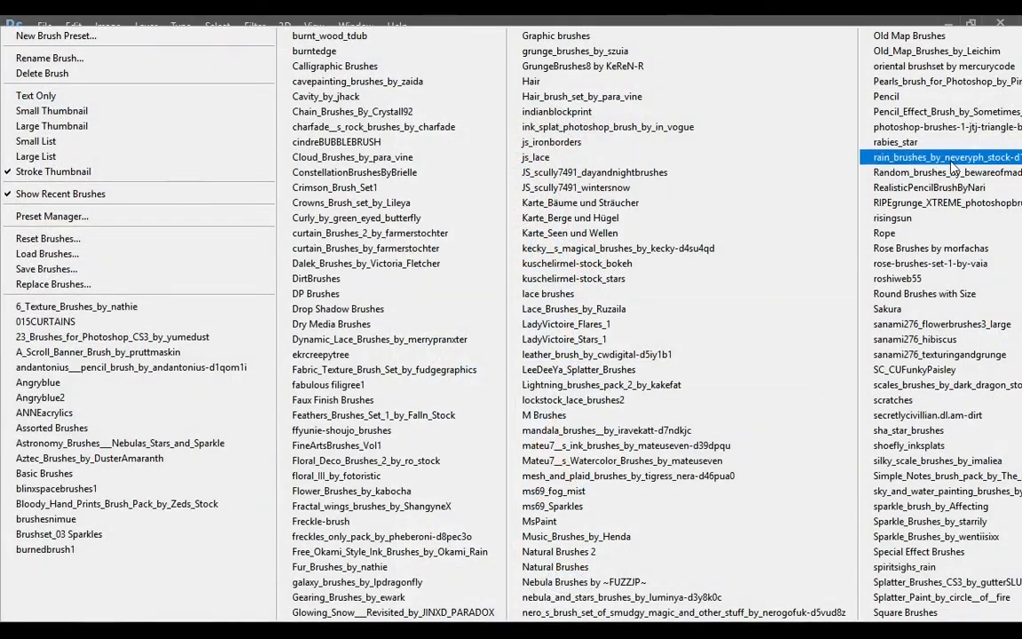
{"action": "left_click", "coordinate": [945, 66]}
{"action": "left_click", "coordinate": [443, 258]}
{"action": "left_click", "coordinate": [120, 217]}
{"action": "left_click", "coordinate": [645, 409]}
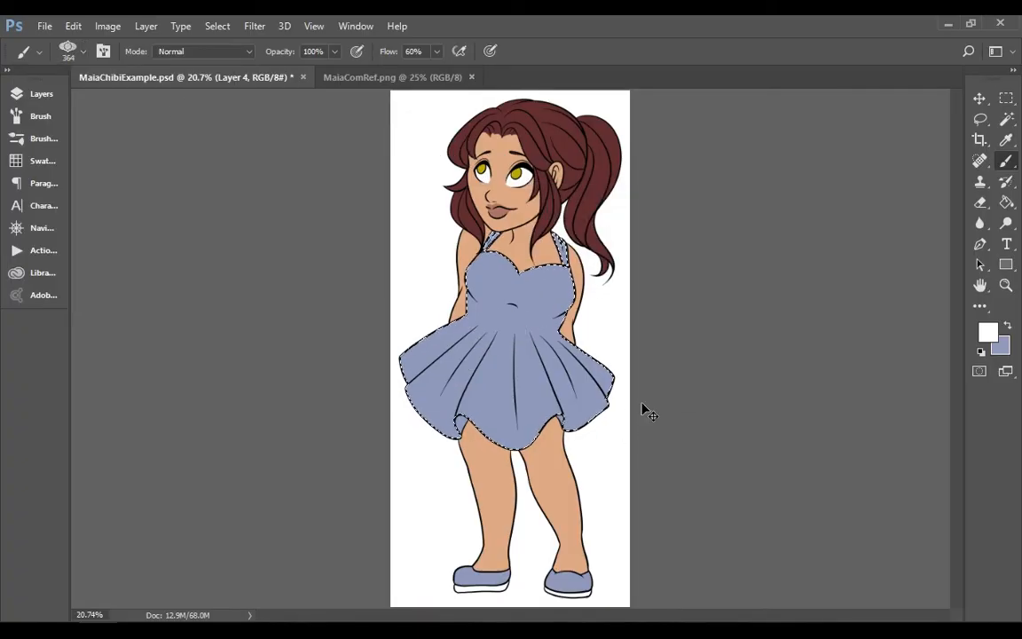
Load the Dynamic_Lace_Brushes_by_merrypranxter set and try white 200 px lace strokes across the skirt
{"action": "left_click", "coordinate": [84, 52]}
{"action": "left_click", "coordinate": [213, 83]}
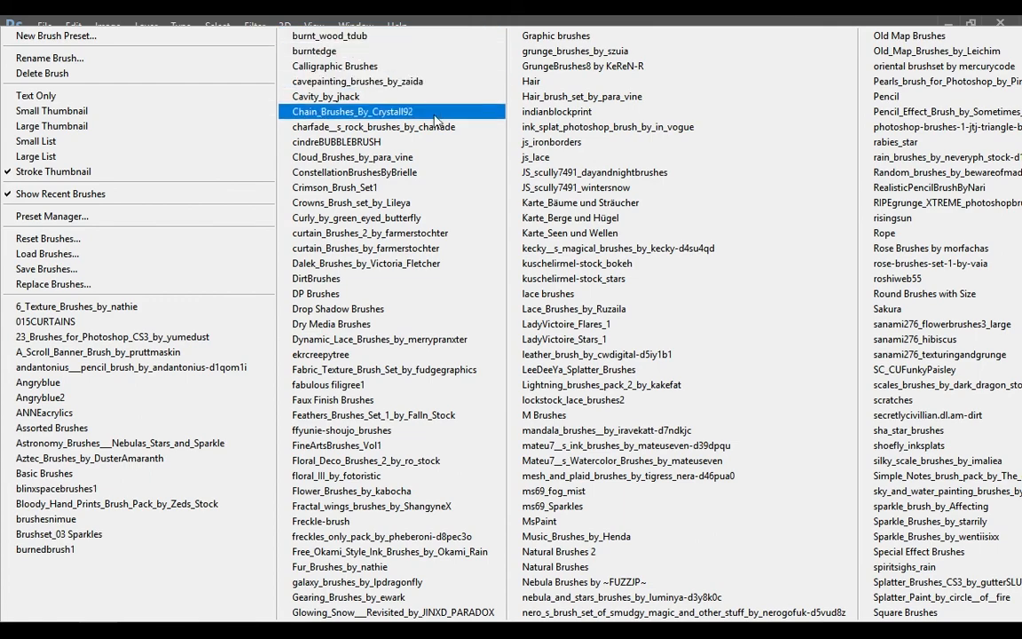
{"action": "left_click", "coordinate": [423, 339]}
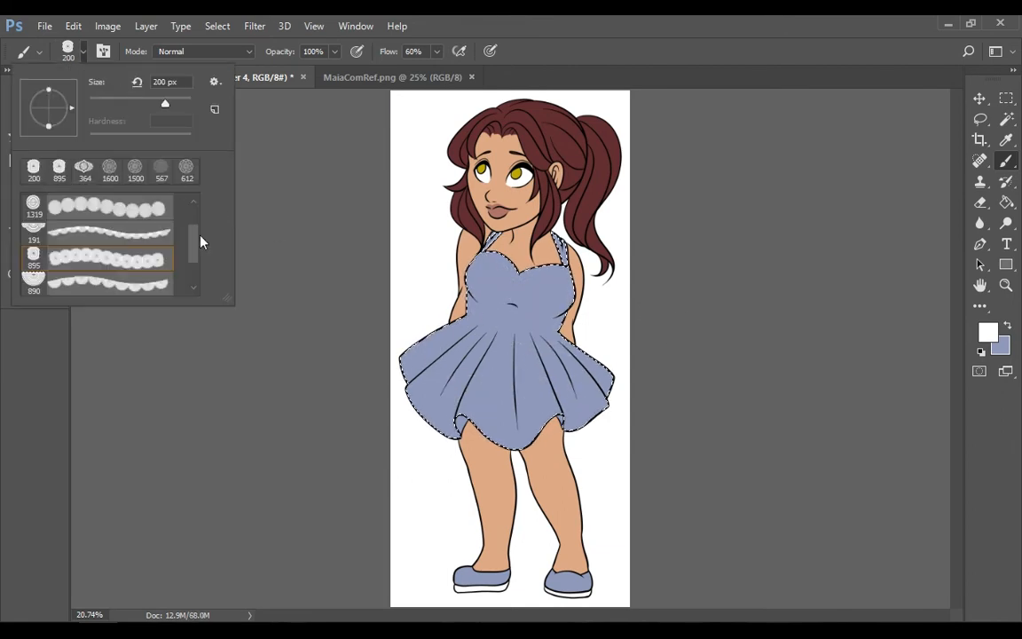
{"action": "left_click", "coordinate": [98, 242]}
Load a flower brush set, test white flowers on the bodice and choose the 286 px daisy tip
{"action": "left_click", "coordinate": [479, 271]}
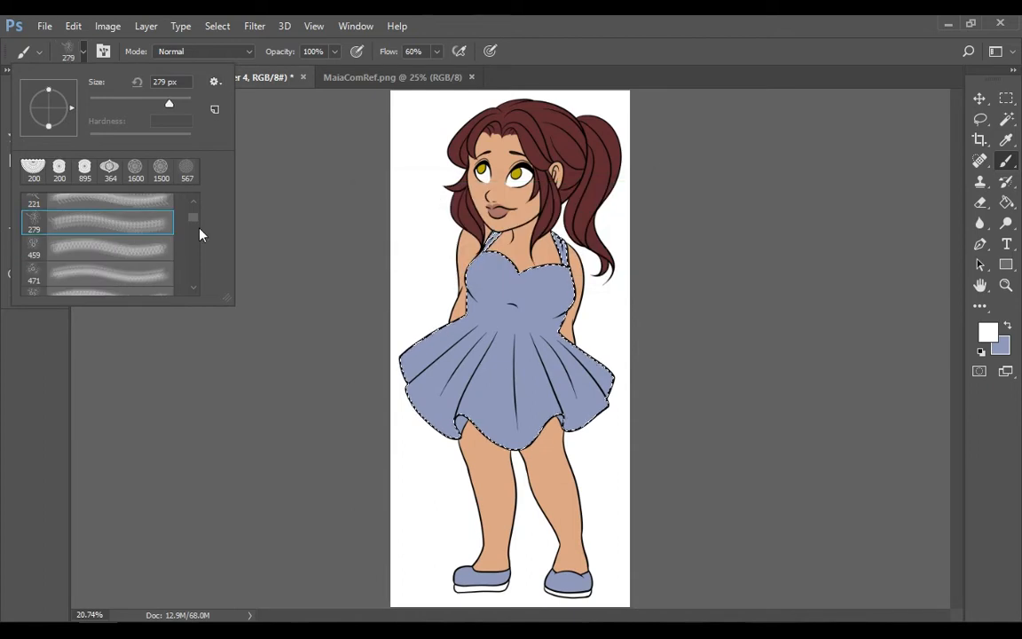
{"action": "left_click", "coordinate": [530, 411]}
{"action": "left_click", "coordinate": [46, 97]}
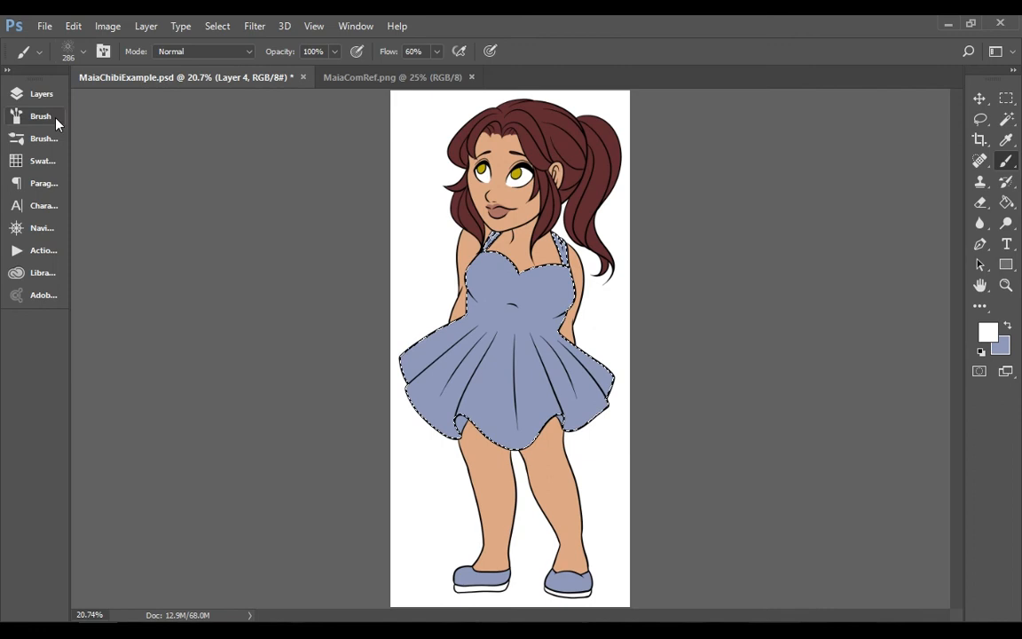
{"action": "left_click", "coordinate": [56, 96]}
{"action": "left_click", "coordinate": [56, 96]}
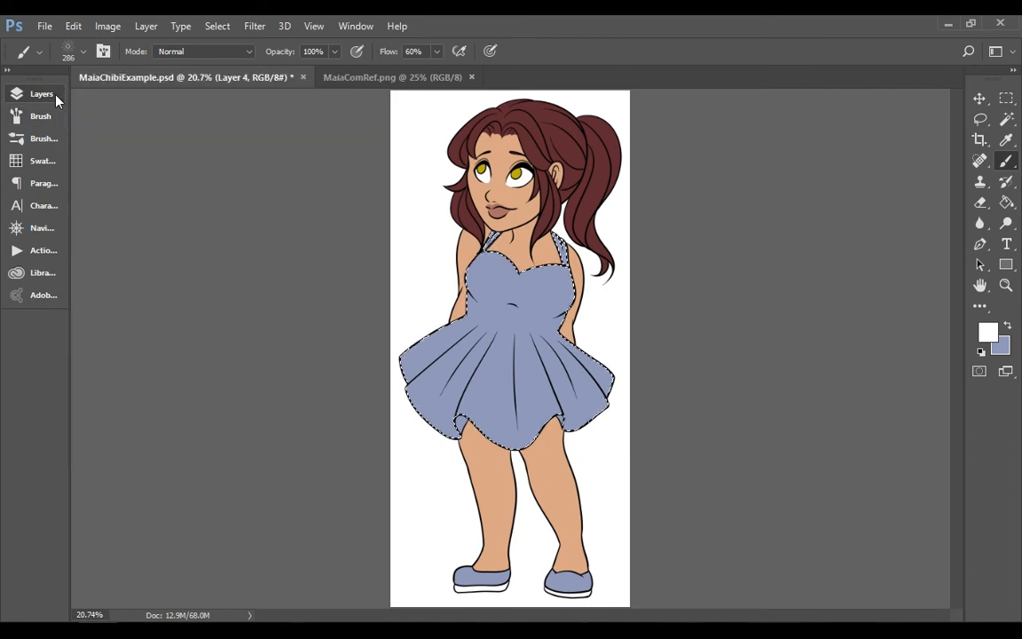
Widen the flower brush's spacing and turn on Shape Dynamics with a size jitter of 54%
{"action": "left_click", "coordinate": [53, 118]}
{"action": "mouse_move", "coordinate": [206, 361]}
{"action": "left_mouse_down"}
{"action": "mouse_move", "coordinate": [275, 362]}
{"action": "mouse_move", "coordinate": [260, 362]}
{"action": "left_mouse_up"}
{"action": "left_click", "coordinate": [124, 154]}
{"action": "left_click_drag", "start_coordinate": [188, 132], "coordinate": [276, 131]}
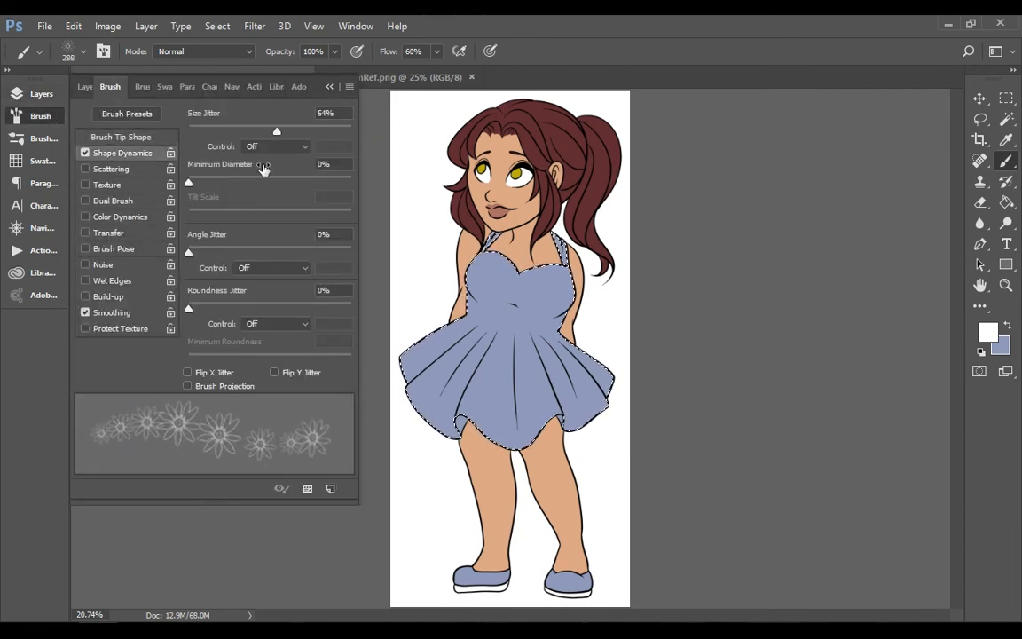
Raise the flower brush's Angle Jitter and paint white daisies across the bodice and skirt of the dress at 400 px
{"action": "left_click_drag", "start_coordinate": [188, 253], "coordinate": [326, 258]}
{"action": "left_click", "coordinate": [40, 117]}
{"action": "left_click_drag", "start_coordinate": [485, 280], "coordinate": [475, 326]}
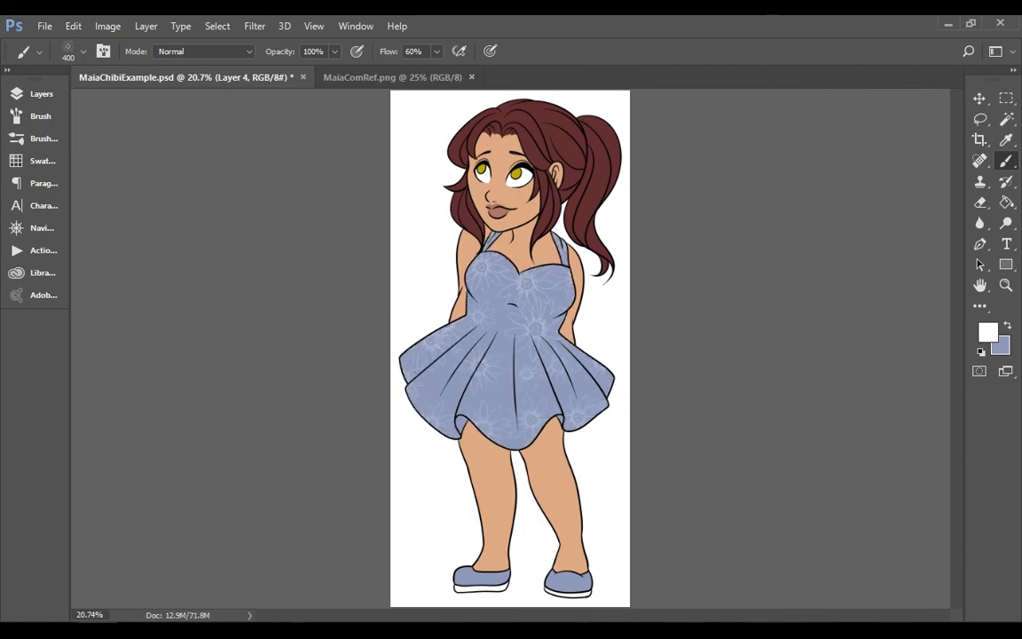
Duplicate the flower pattern layer with Normal blending and merge the copy down into Layer 4
{"action": "left_click", "coordinate": [41, 93]}
{"action": "left_click", "coordinate": [124, 133]}
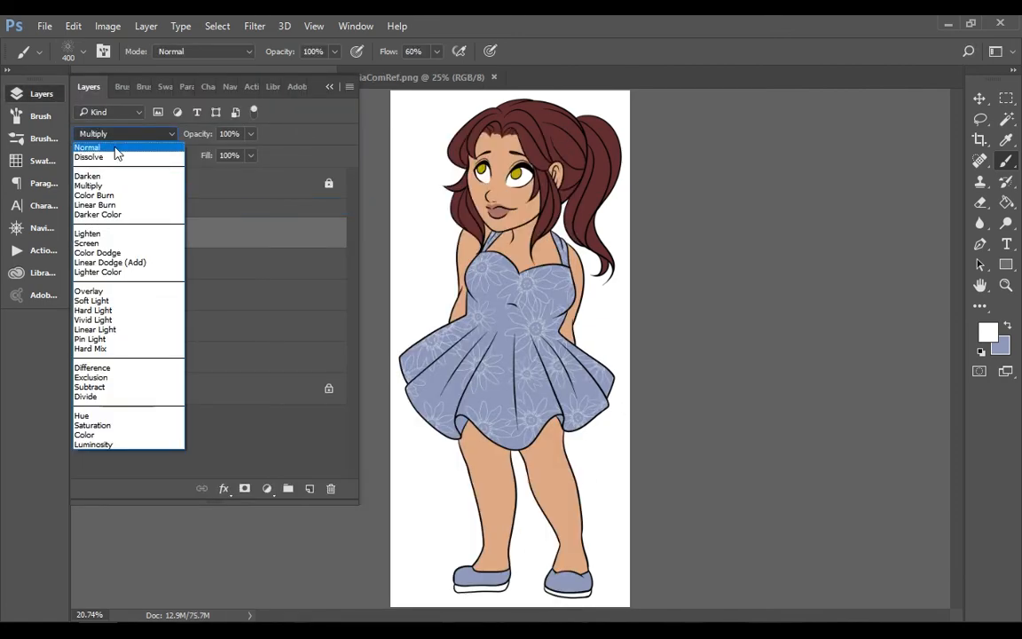
{"action": "left_click", "coordinate": [116, 149]}
{"action": "left_click", "coordinate": [107, 26]}
{"action": "left_click", "coordinate": [183, 514]}
{"action": "left_click", "coordinate": [147, 26]}
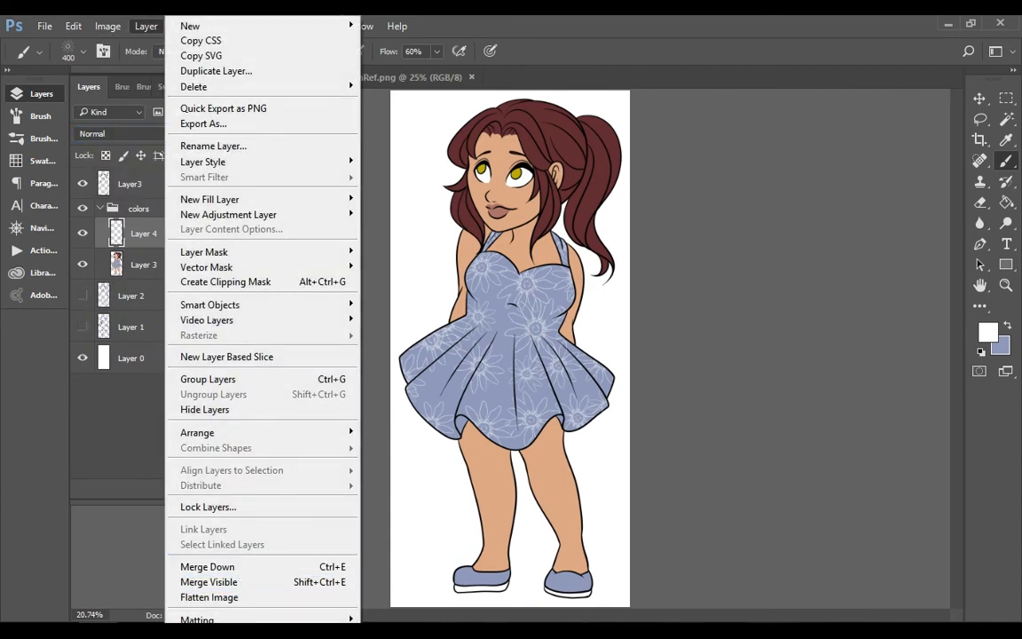
{"action": "left_click", "coordinate": [236, 122]}
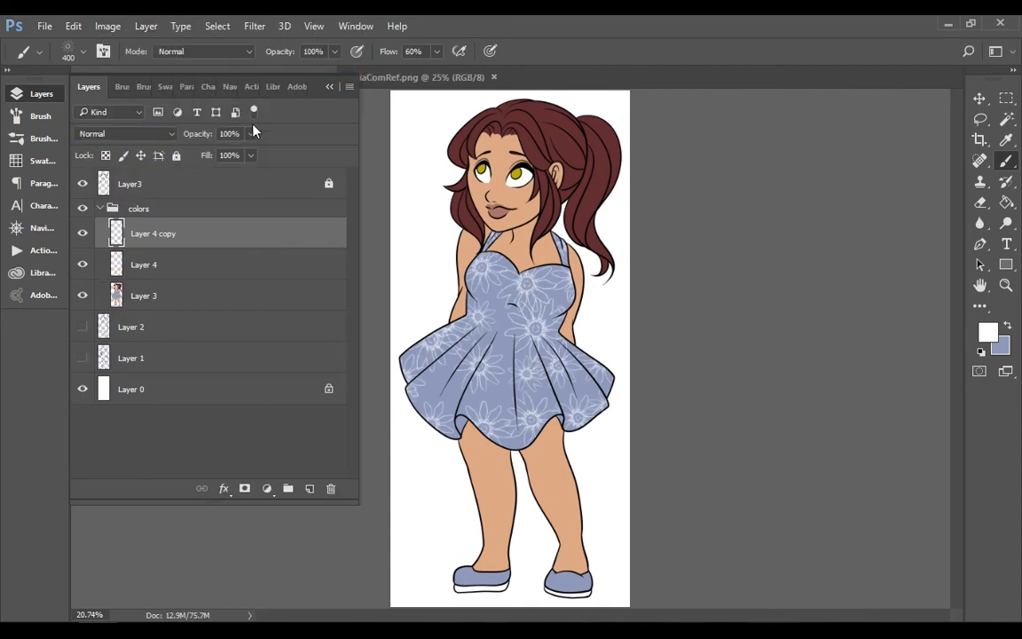
{"action": "left_click", "coordinate": [146, 26]}
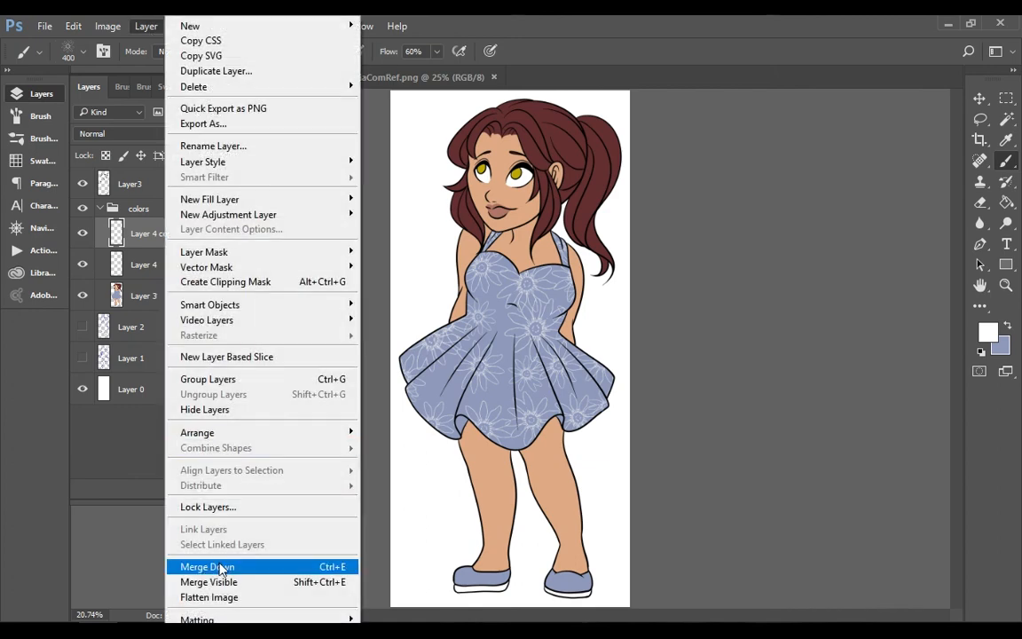
{"action": "left_click", "coordinate": [198, 562]}
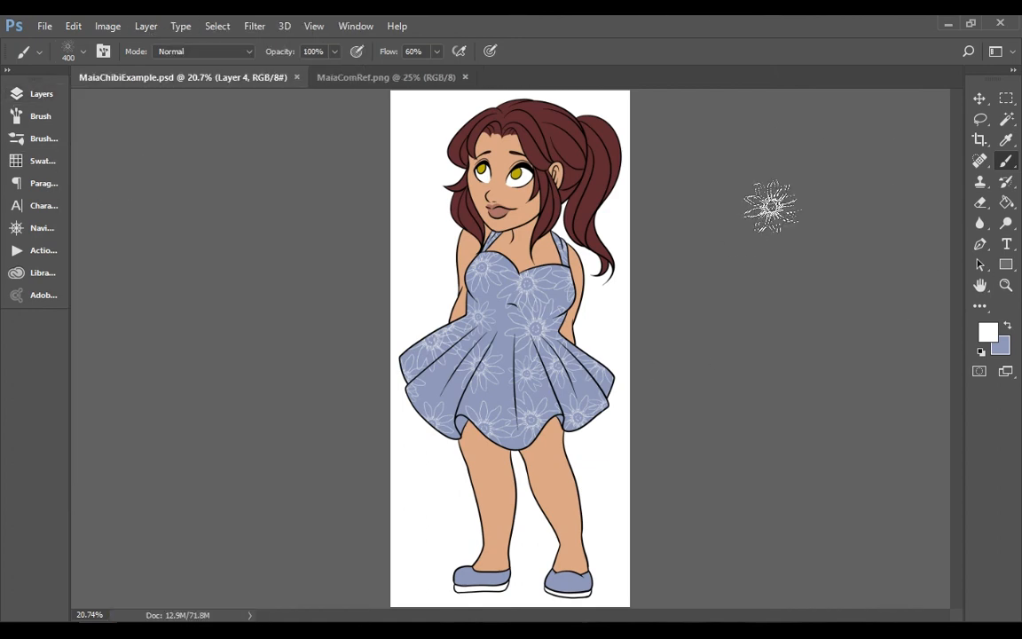
Sample the lip colour as the foreground colour, add a new layer directly above Layer 3 and clear the selection
{"action": "left_click", "coordinate": [1007, 140]}
{"action": "left_click", "coordinate": [498, 212]}
{"action": "left_click", "coordinate": [41, 94]}
{"action": "left_click", "coordinate": [220, 257]}
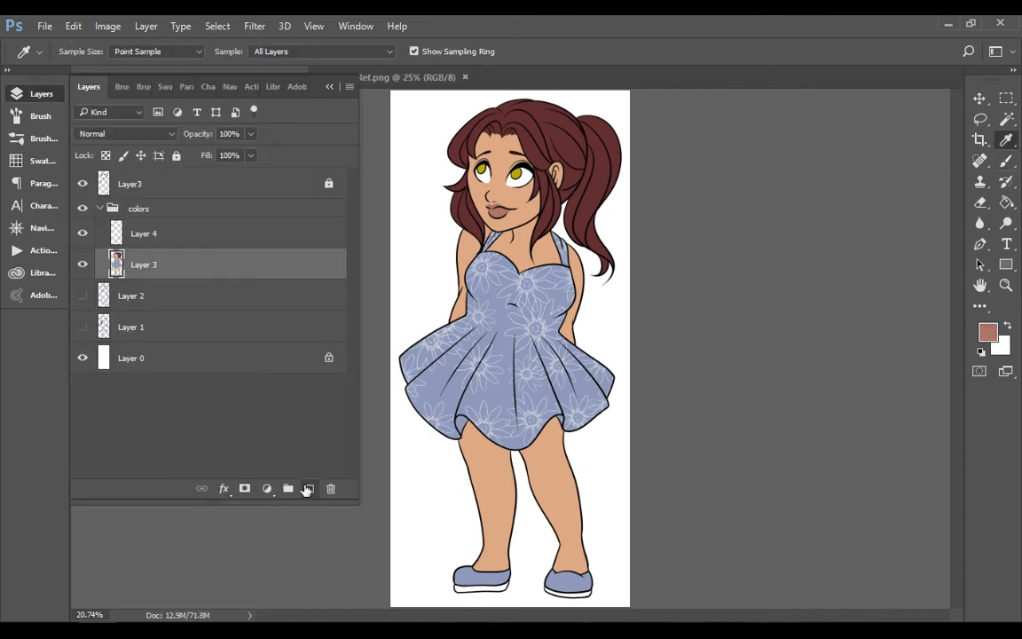
{"action": "left_click", "coordinate": [309, 489]}
{"action": "left_click", "coordinate": [117, 295], "text": "ctrl"}
{"action": "left_click", "coordinate": [41, 94]}
{"action": "key", "text": "ctrl+d"}
Select the face's skin area with the Magic Wand at tolerance 32 and switch to the Brush tool
{"action": "key", "text": "z"}
{"action": "left_click", "coordinate": [504, 175]}
{"action": "key", "text": "w"}
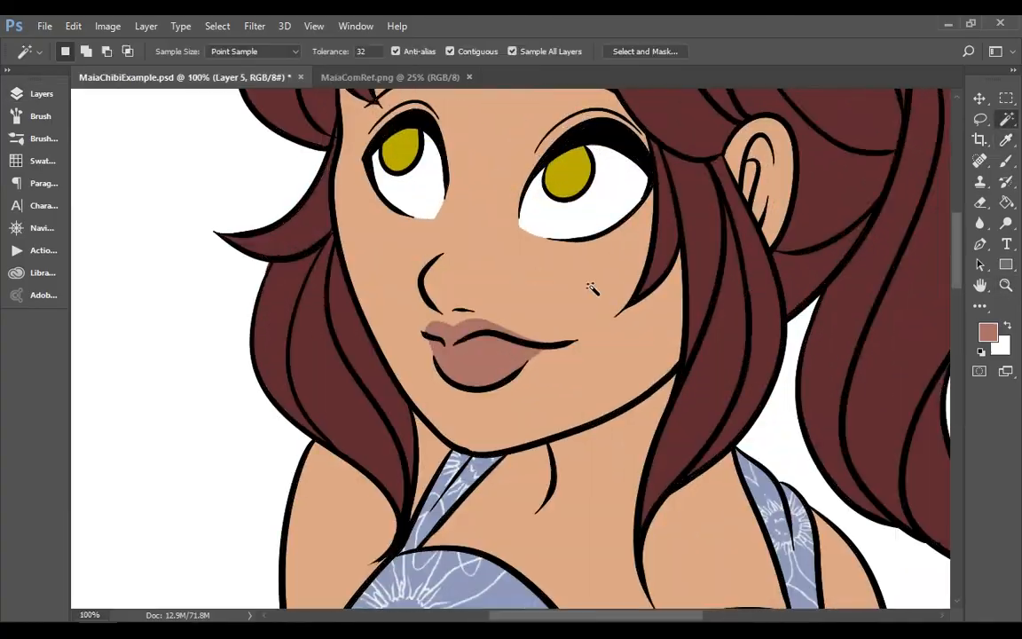
{"action": "left_click", "coordinate": [593, 288]}
{"action": "key", "text": "b"}
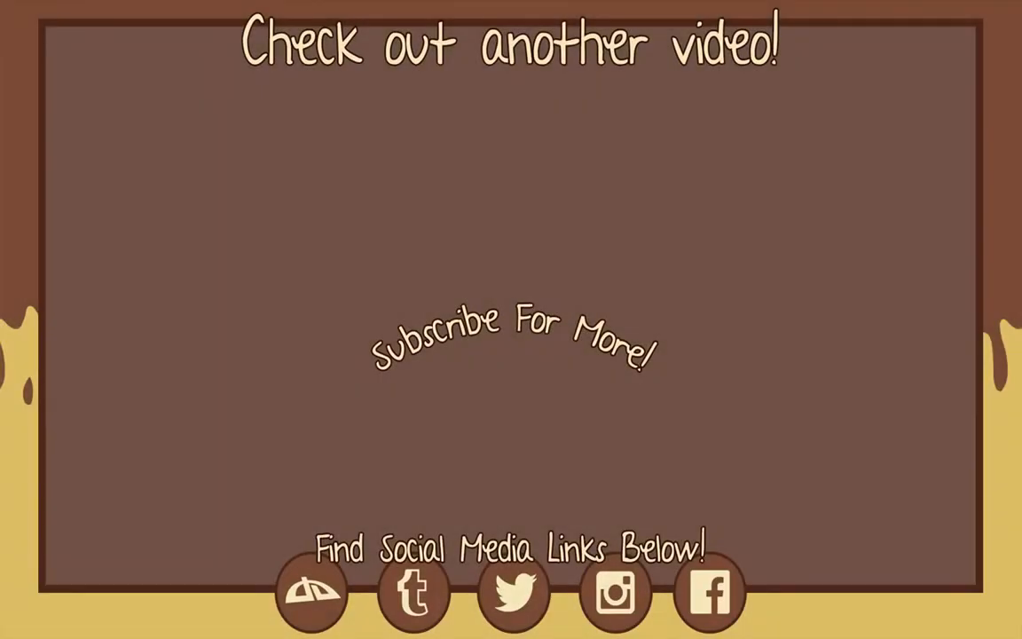